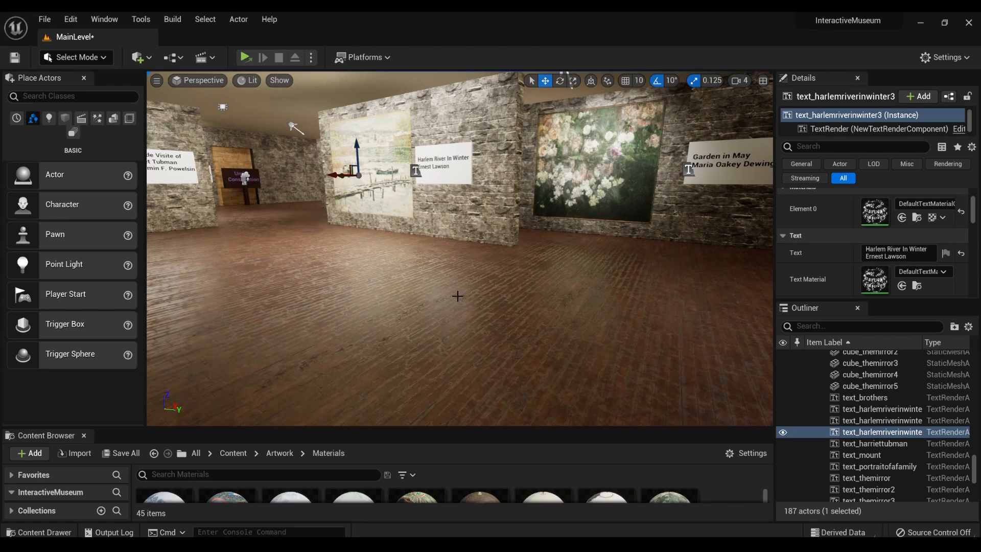
- Look around the gallery's free-standing walls, artworks and lighting, from the Harlem River painting past the Harriet Tubman portrait
right_click_drag(516, 240, 284, 218)
key("s")
key("w")
key("w")
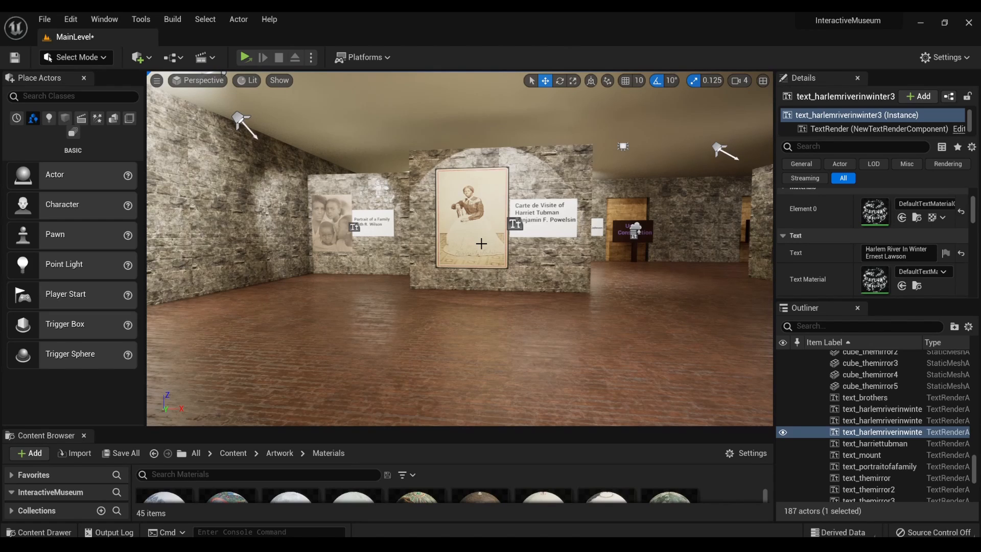
key("f")
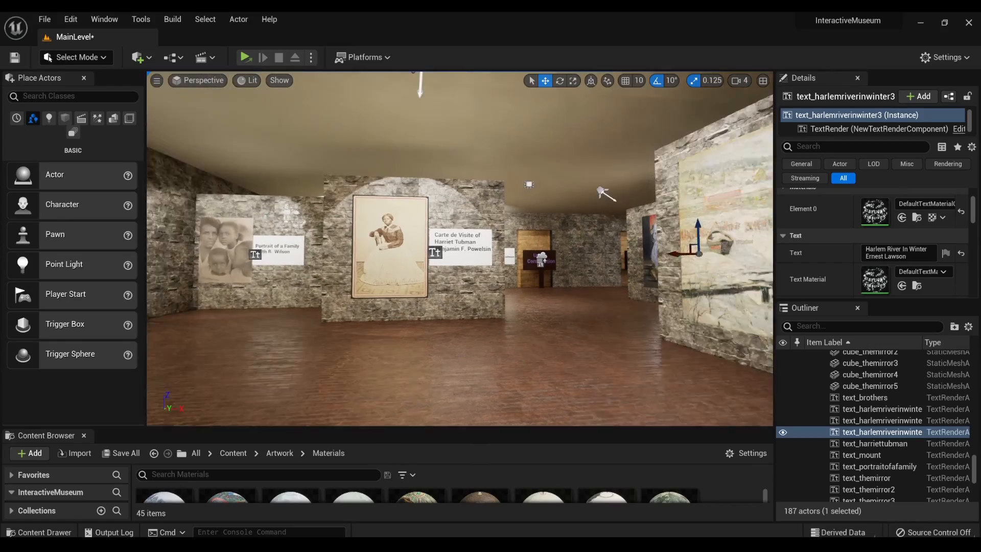
mouse_move(460, 249)
right_mouse_down()
mouse_move(573, 256)
mouse_move(629, 243)
mouse_move(631, 220)
mouse_move(588, 232)
mouse_move(585, 294)
mouse_move(582, 235)
mouse_move(613, 235)
mouse_move(557, 236)
mouse_move(664, 239)
mouse_move(655, 240)
right_mouse_up()
key("w")
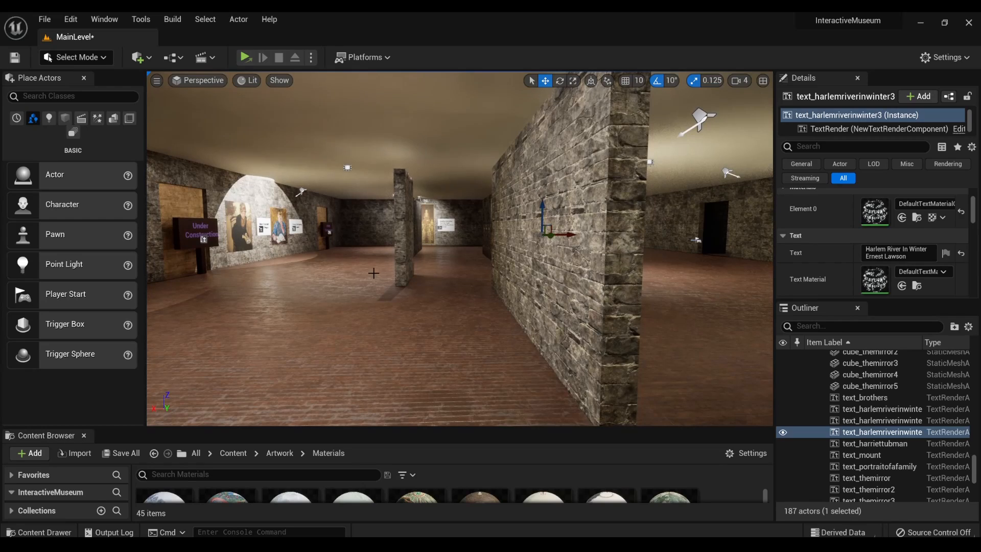
- Turn off Cast Shadow for the narrow free-standing wall near the Under Construction sign
left_click(408, 266)
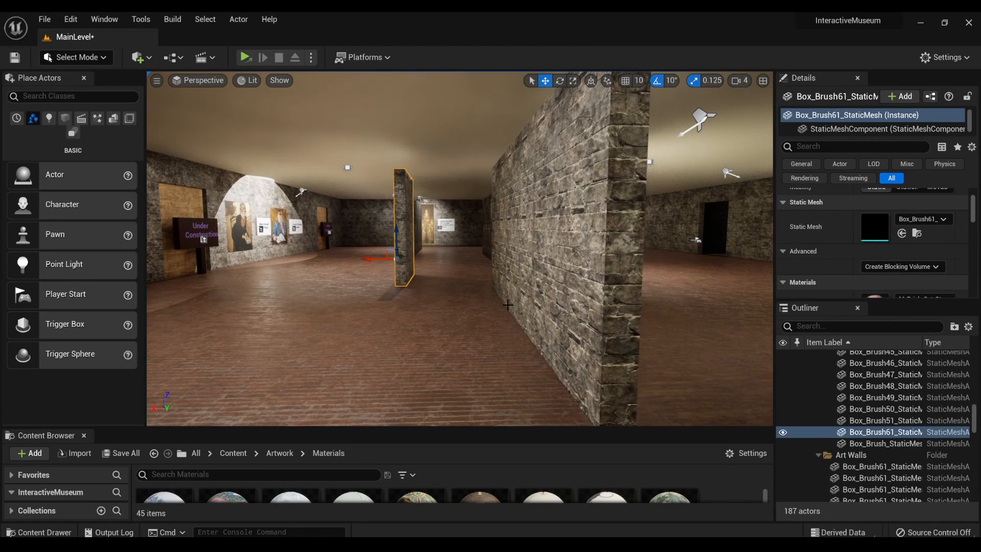
scroll(920, 288, "down", 5)
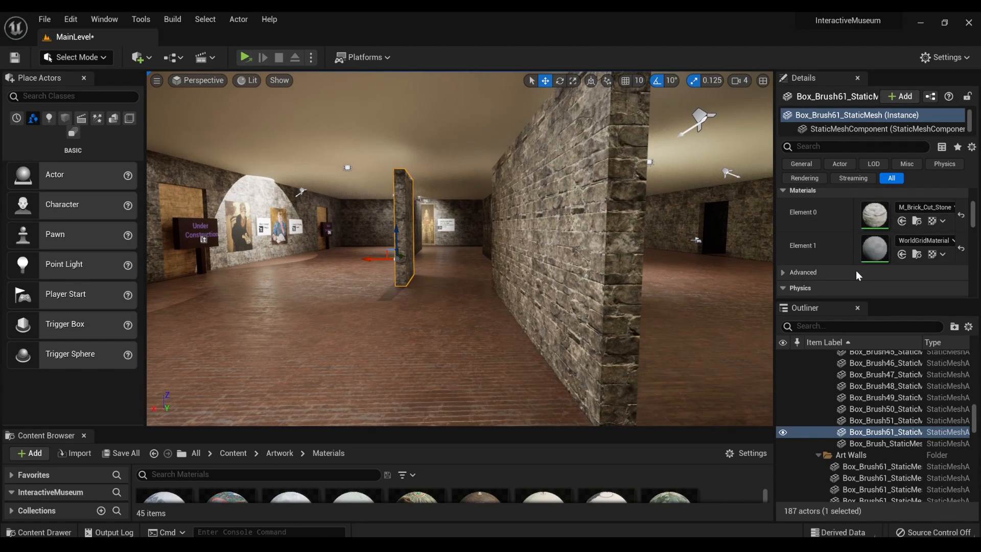
scroll(857, 271, "down", 5)
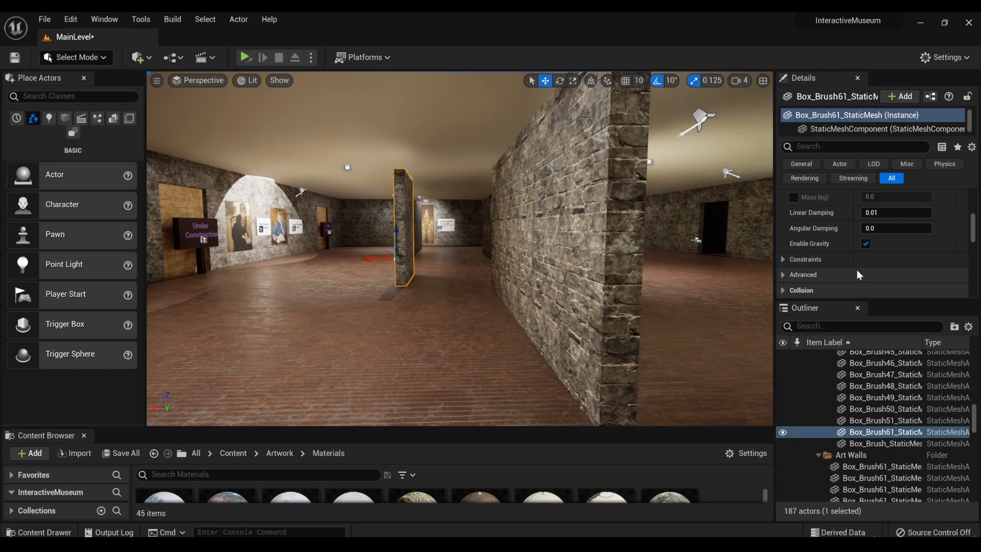
scroll(825, 287, "up", 3)
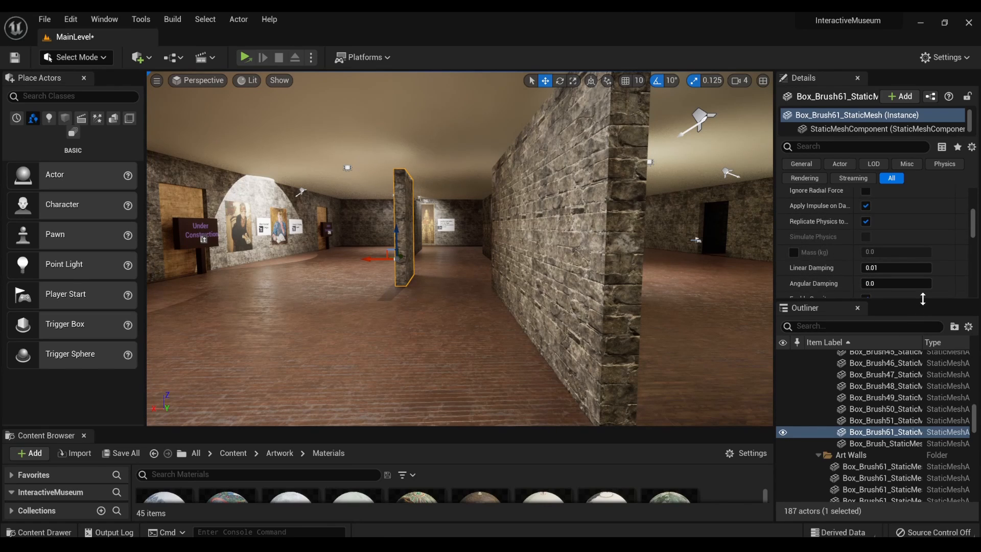
scroll(880, 243, "up", 4)
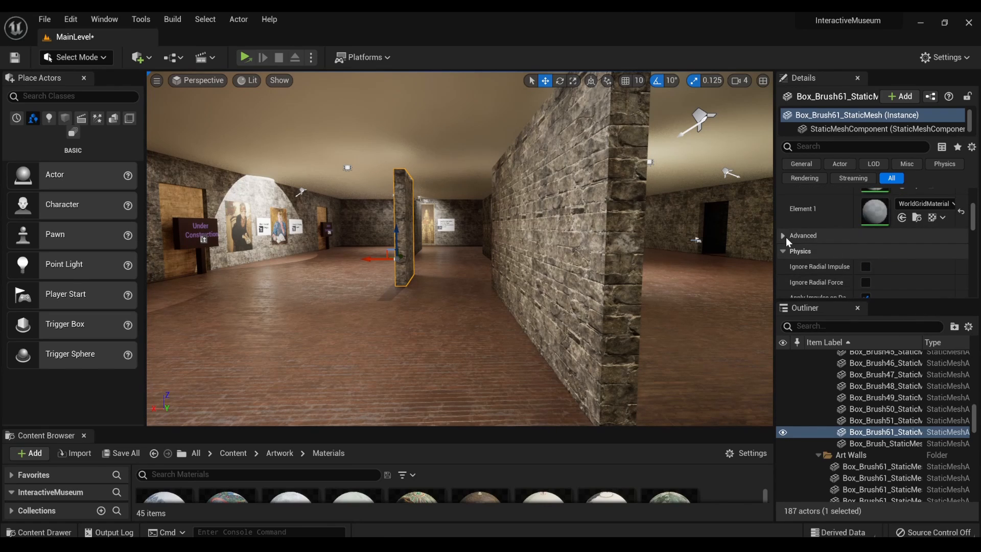
left_click(786, 236)
scroll(812, 250, "up", 5)
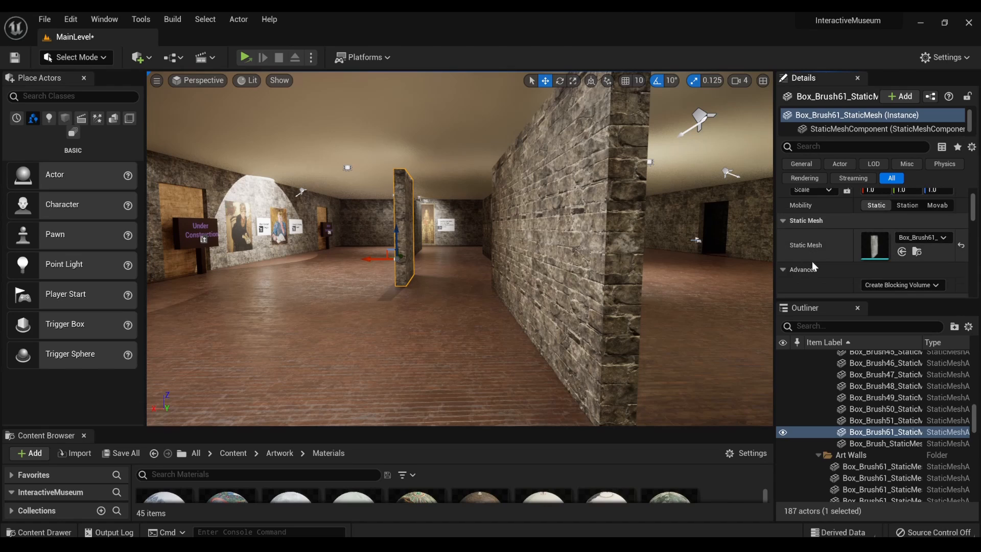
scroll(814, 259, "down", 5)
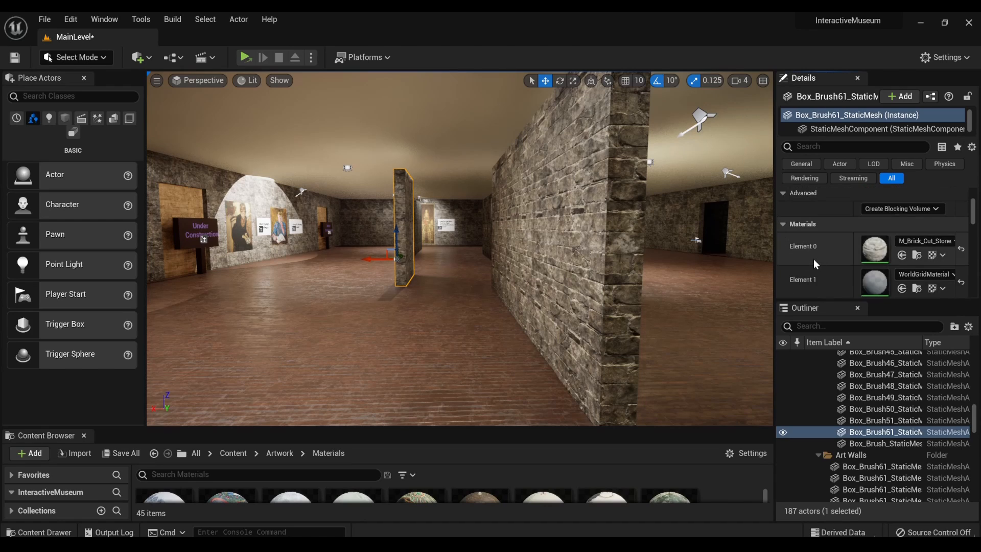
scroll(814, 257, "down", 3)
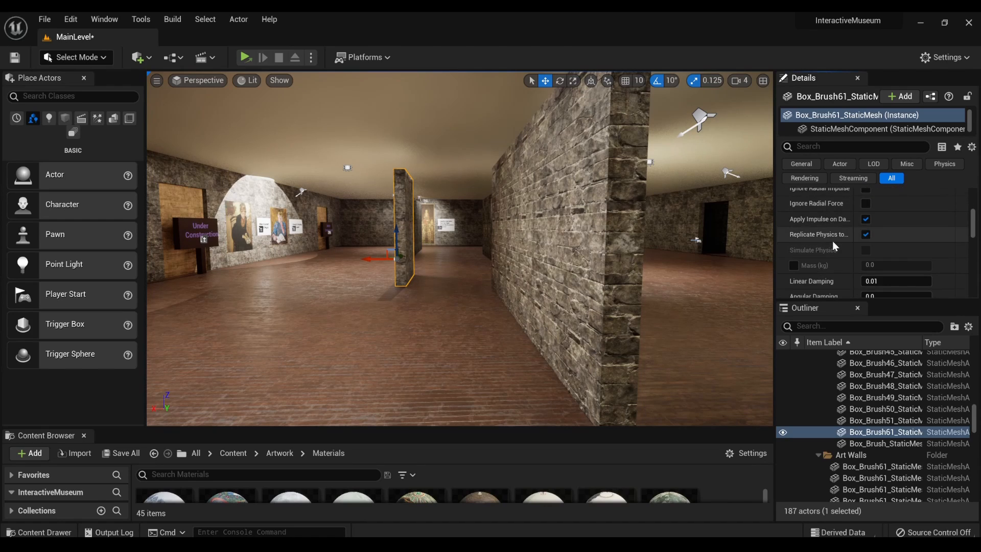
scroll(802, 257, "down", 1)
left_click(787, 255)
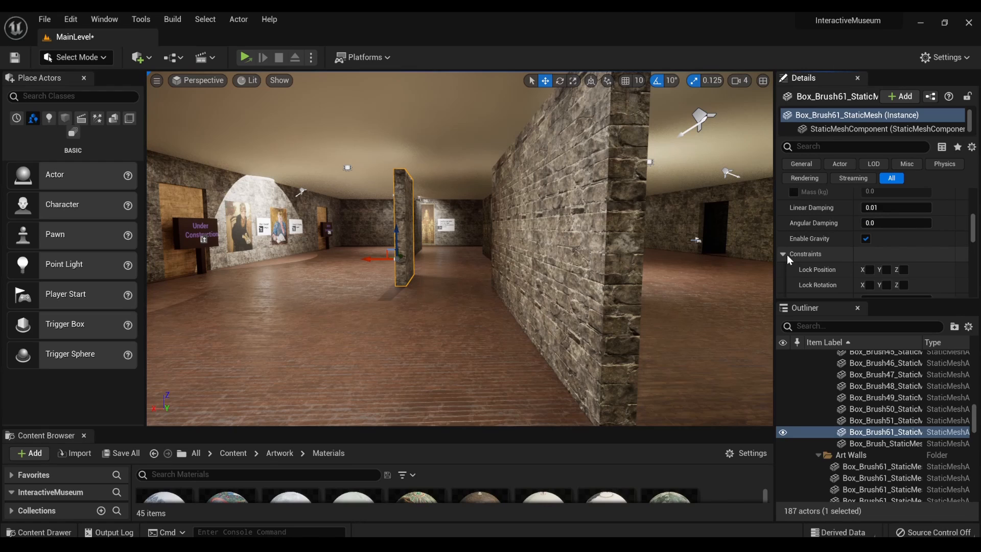
scroll(787, 255, "down", 2)
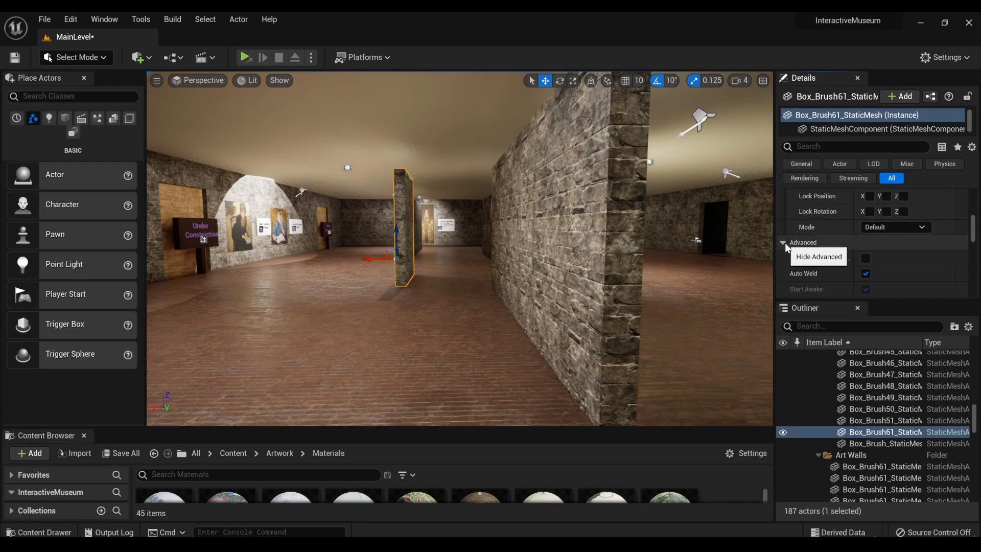
scroll(793, 274, "down", 3)
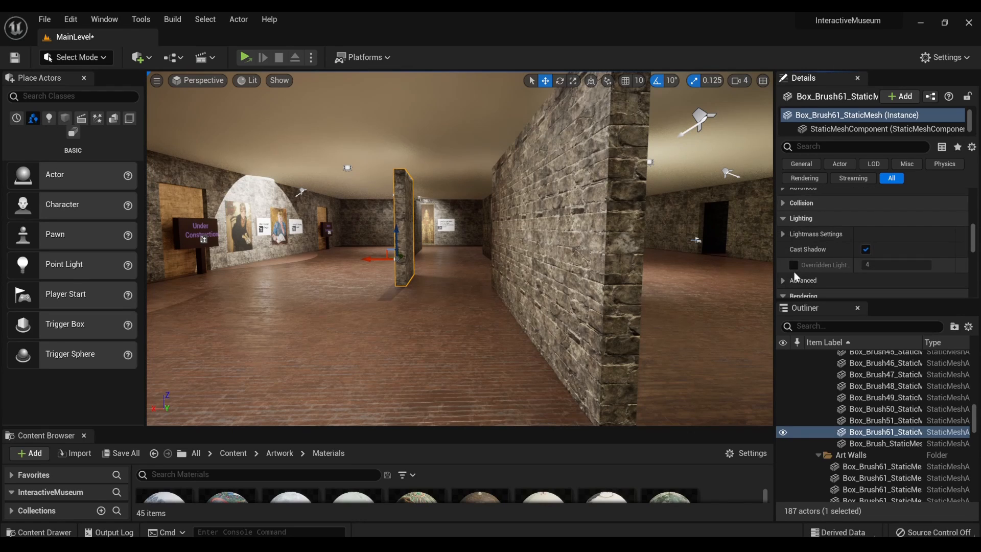
left_click(866, 250)
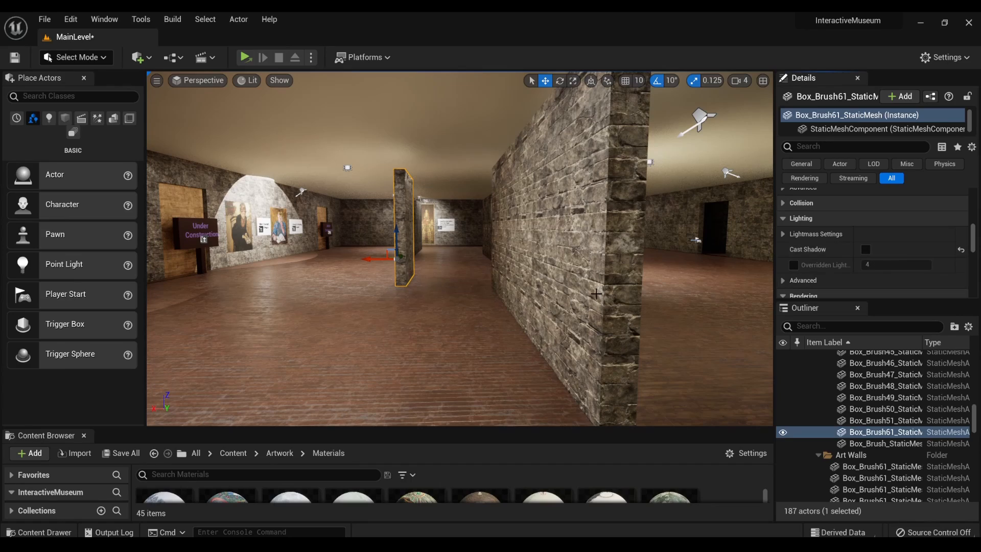
- Check the Cast Shadow setting on the neighbouring art wall sections, including those around the castle painting
key("w")
right_click_drag(460, 248, 646, 256)
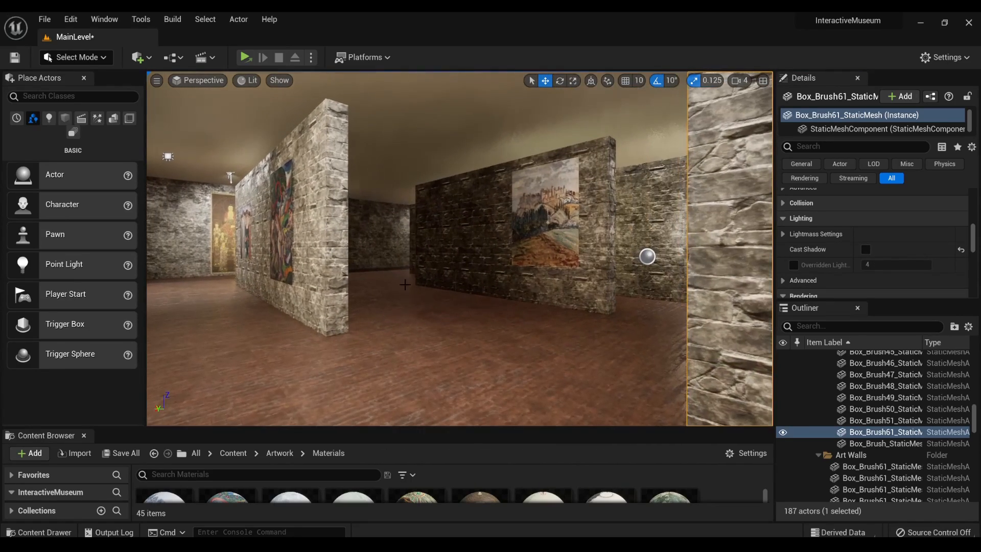
left_click(491, 235)
scroll(832, 234, "down", 3)
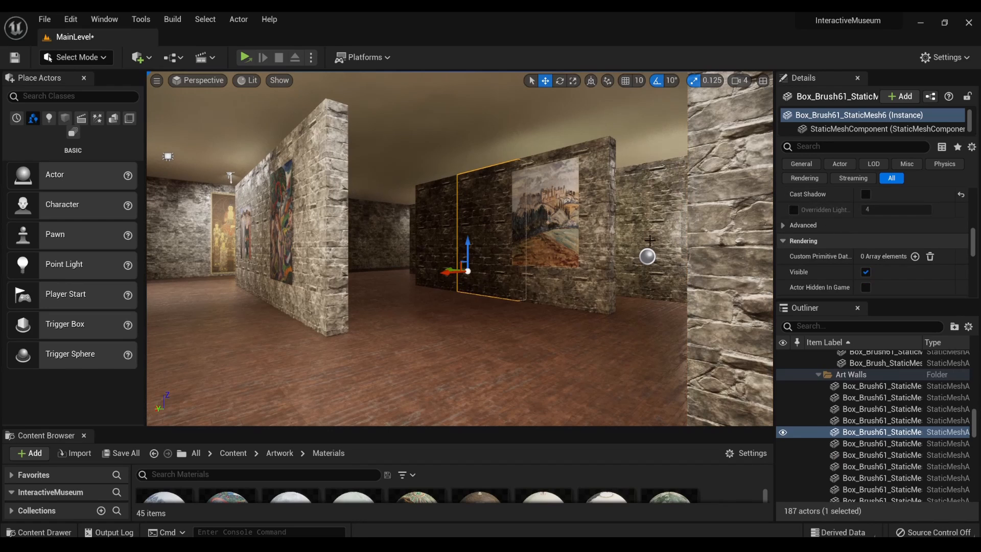
left_click(436, 246)
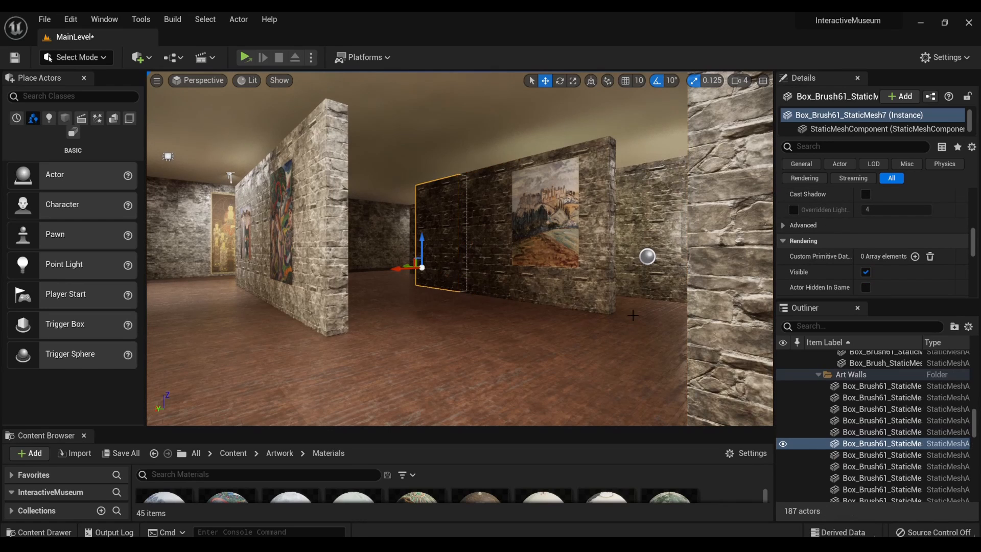
left_click(578, 290)
left_click(327, 303)
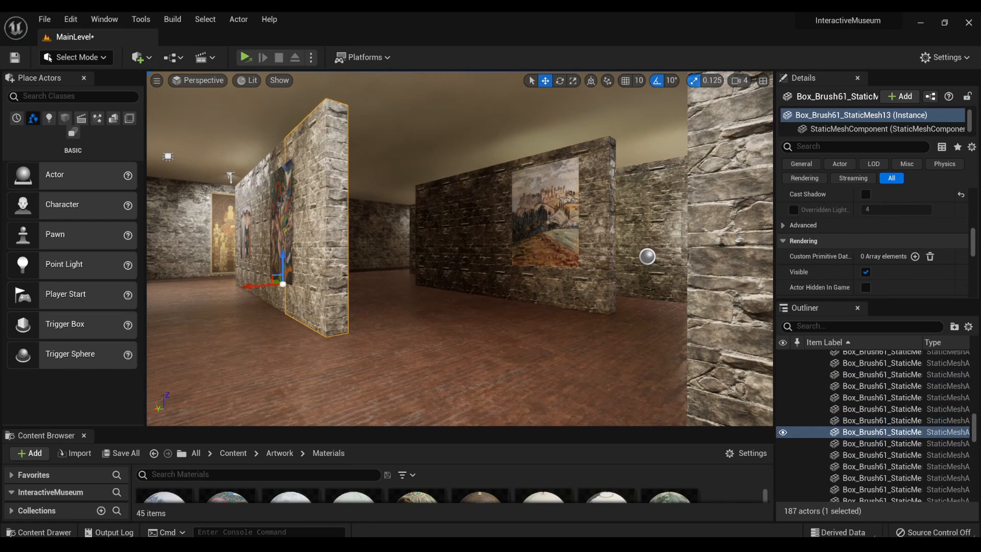
right_click_drag(361, 308, 436, 302)
key("a")
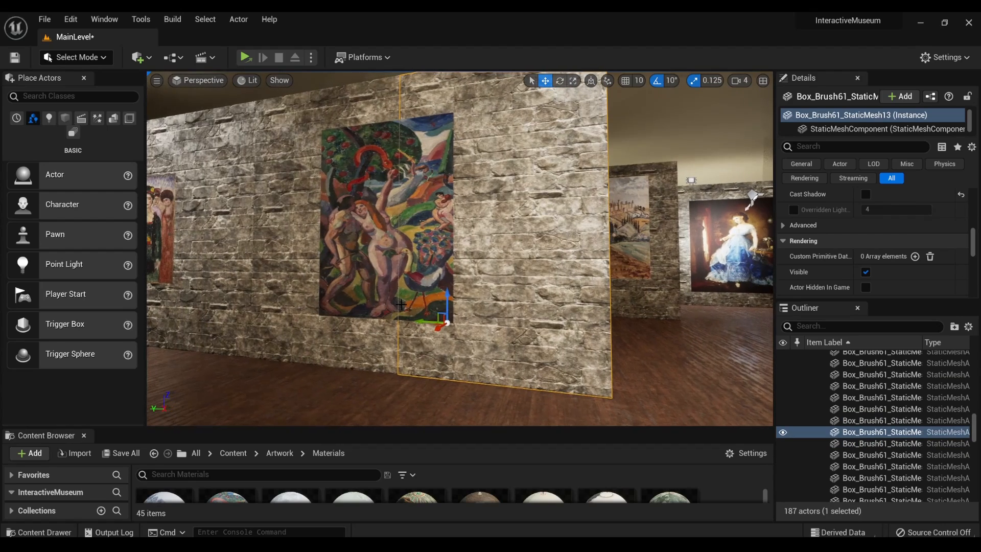
- Turn off Cast Shadow for the AdamAndEve painting
left_click(396, 258)
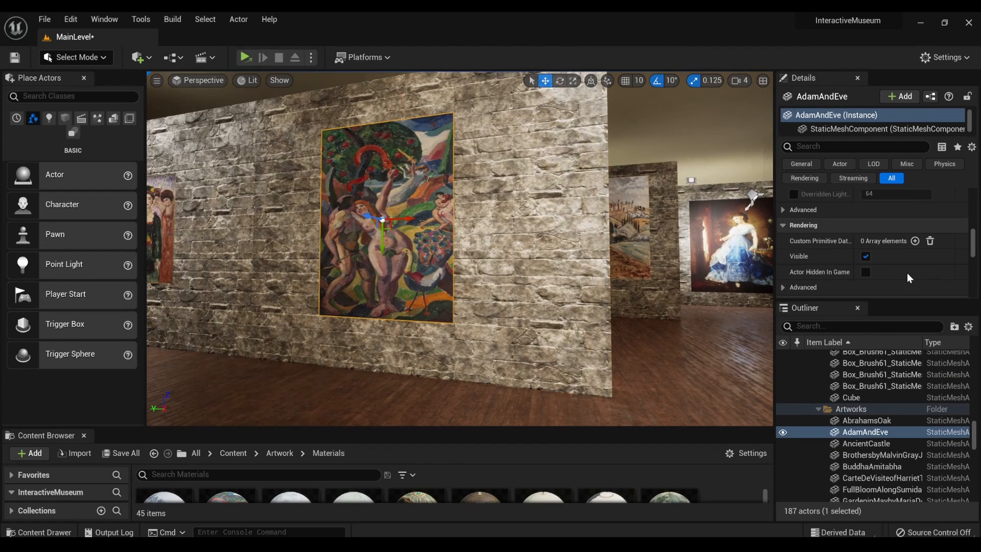
scroll(818, 248, "up", 1)
scroll(807, 247, "up", 2)
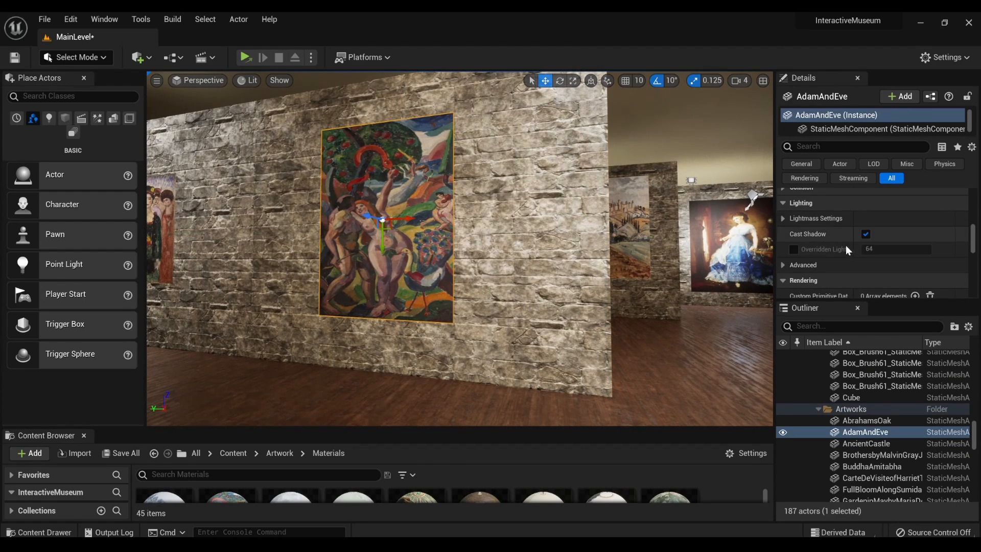
left_click(866, 234)
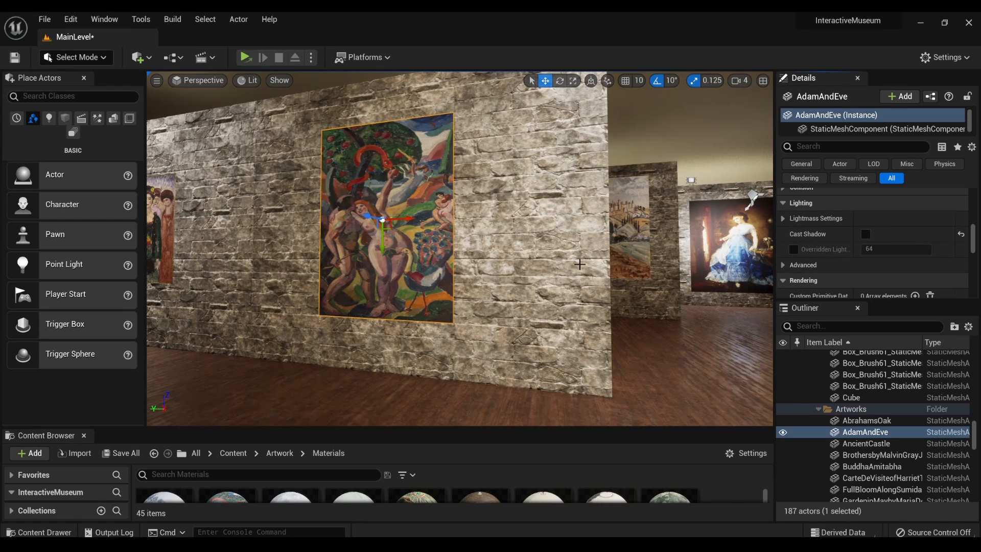
- Check the Cast Shadow setting on the InTheStreet painting, the wall sections behind it and the outer wall beside the Buddha Amitabha painting
mouse_move(475, 289)
right_mouse_down()
mouse_move(503, 297)
mouse_move(475, 289)
right_mouse_up()
key("a")
left_click(444, 290)
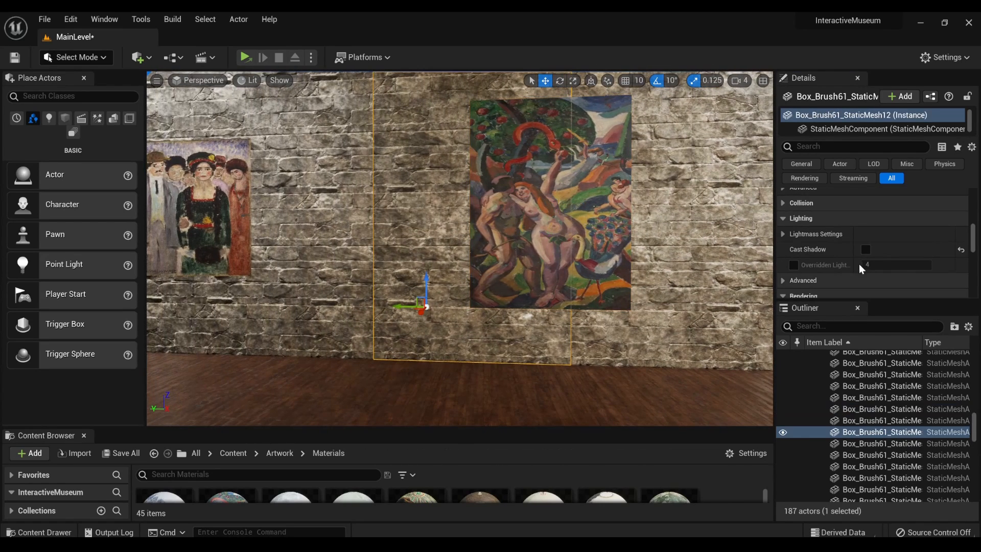
left_click(313, 273)
left_click(203, 225)
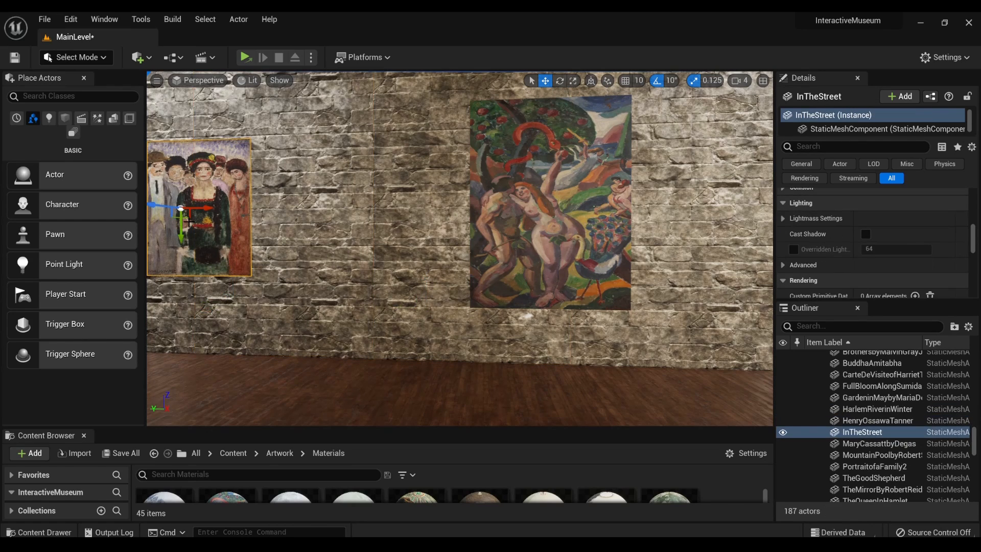
key("f")
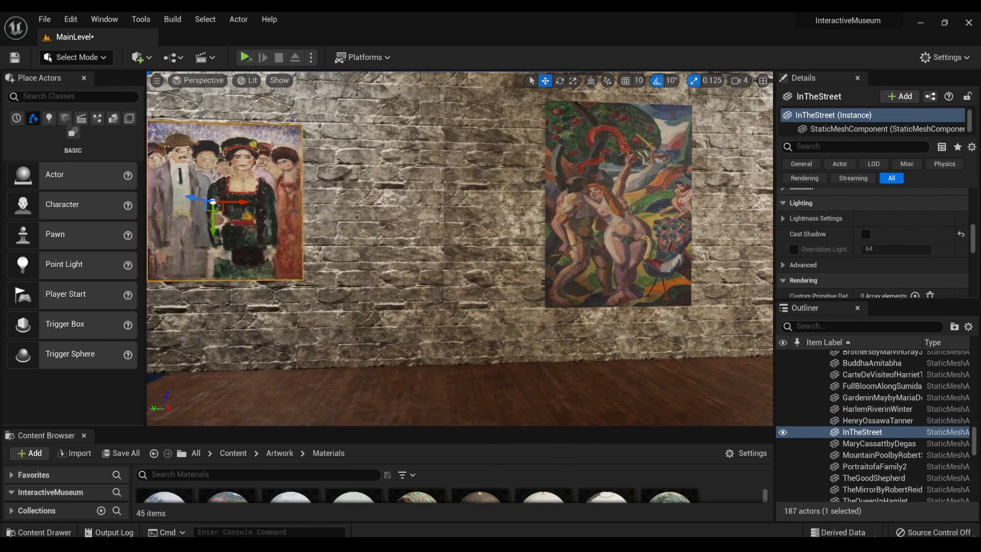
key("a")
left_click(323, 315)
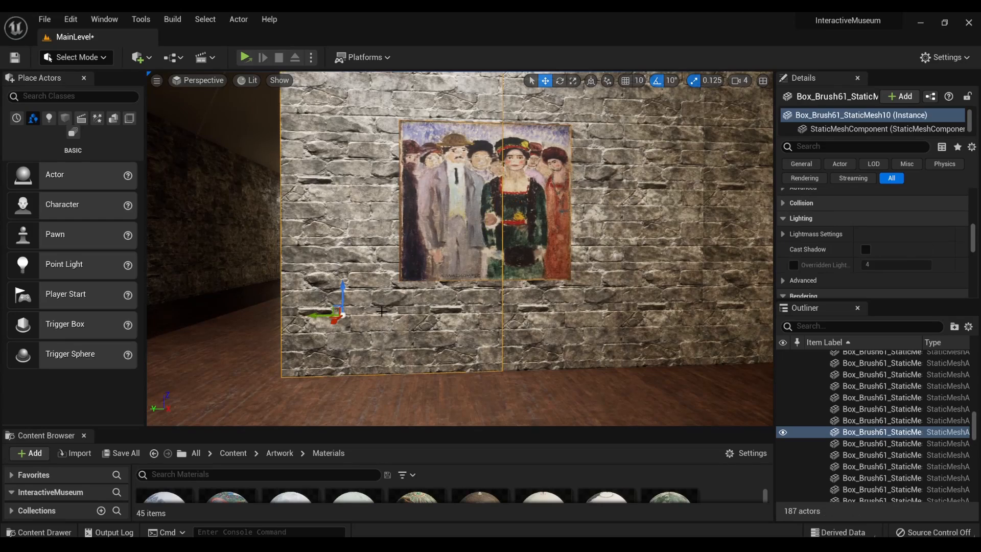
mouse_move(639, 286)
right_mouse_down()
mouse_move(475, 271)
mouse_move(434, 297)
mouse_move(452, 297)
mouse_move(353, 294)
mouse_move(501, 292)
right_mouse_up()
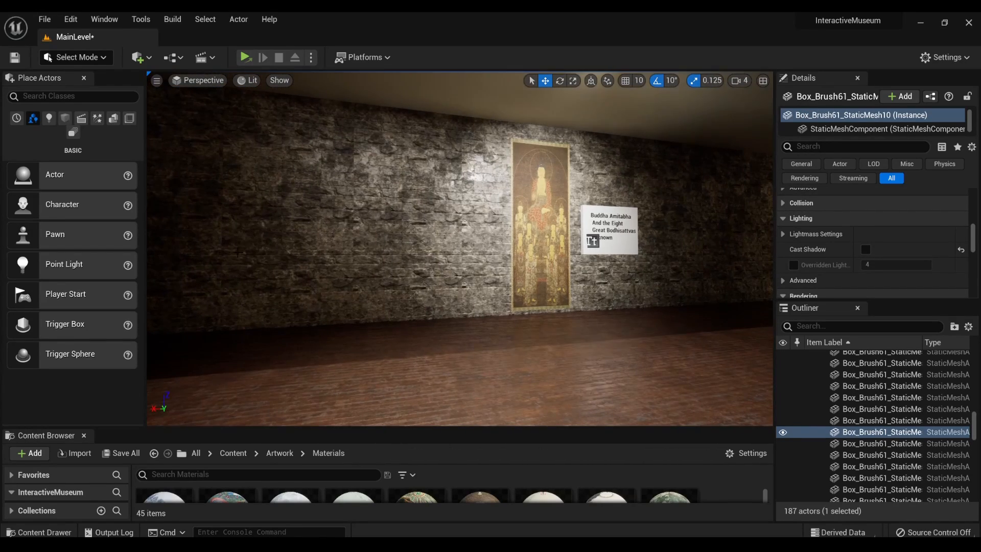
left_click(312, 256)
- Turn off Cast Shadow for the end section of the dark, bare free-standing wall opposite the landscape print
mouse_move(312, 255)
right_mouse_down()
mouse_move(592, 267)
mouse_move(597, 245)
right_mouse_up()
key("w")
key("s")
key("a")
key("w")
key("d")
key("w")
key("a")
key("d")
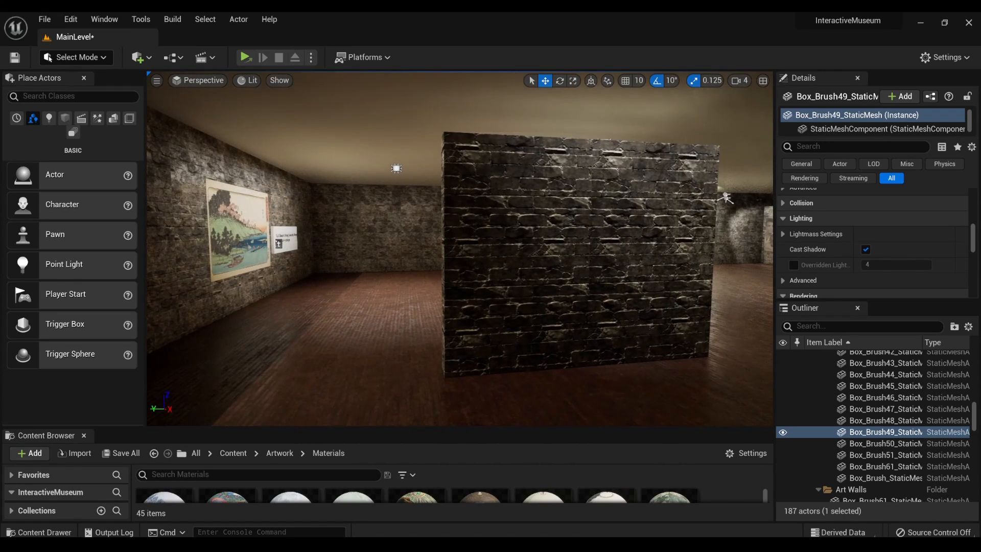
left_click(597, 246)
left_click(866, 249)
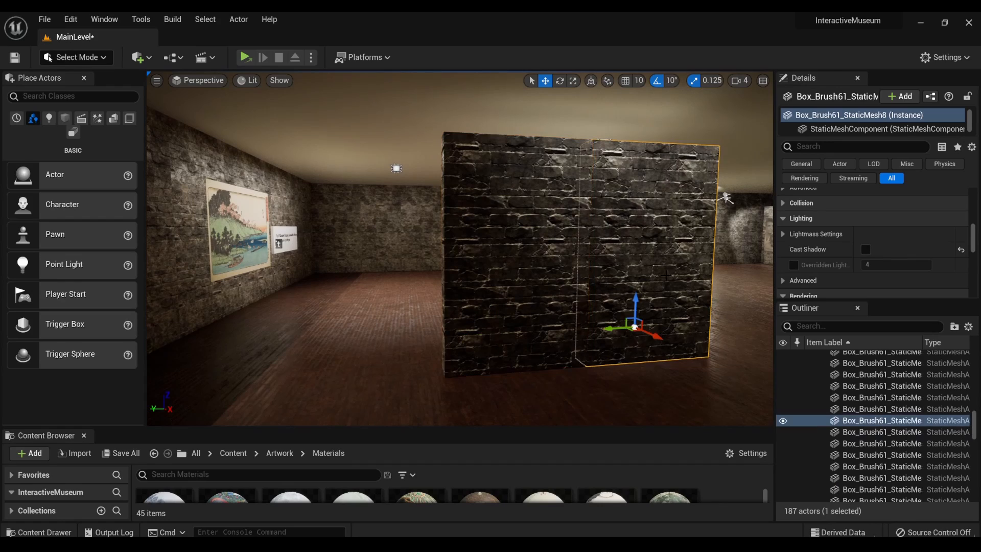
- Check the Cast Shadow setting on the AncientCastle painting and the wall sections next to it
right_click_drag(666, 275, 772, 283)
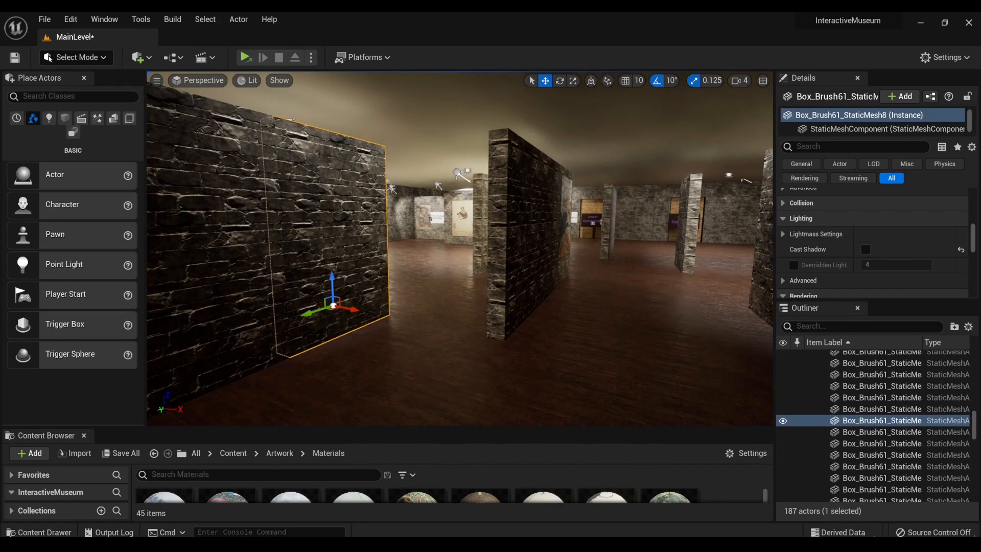
left_click(532, 245)
key("d")
mouse_move(531, 245)
right_mouse_down()
mouse_move(614, 266)
mouse_move(531, 234)
right_mouse_up()
key("w")
left_click(444, 251)
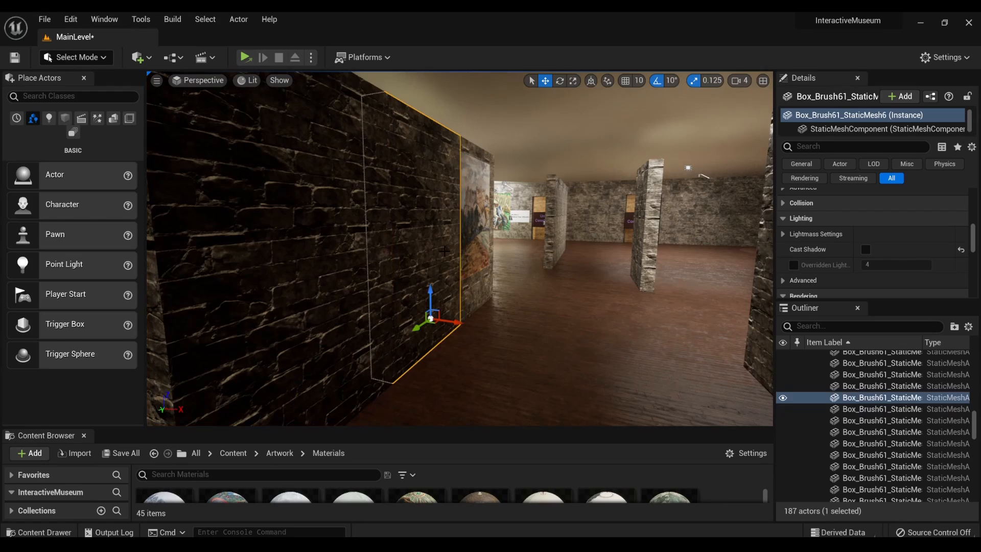
left_click(467, 227)
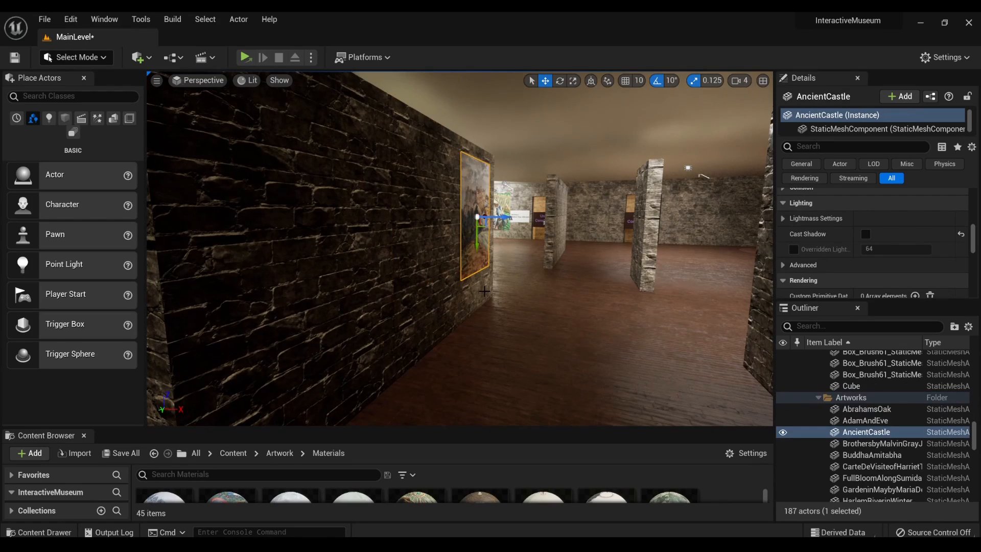
left_click(484, 291)
key("w")
mouse_move(532, 287)
right_mouse_down()
mouse_move(588, 291)
mouse_move(486, 250)
mouse_move(506, 248)
right_mouse_up()
key("w")
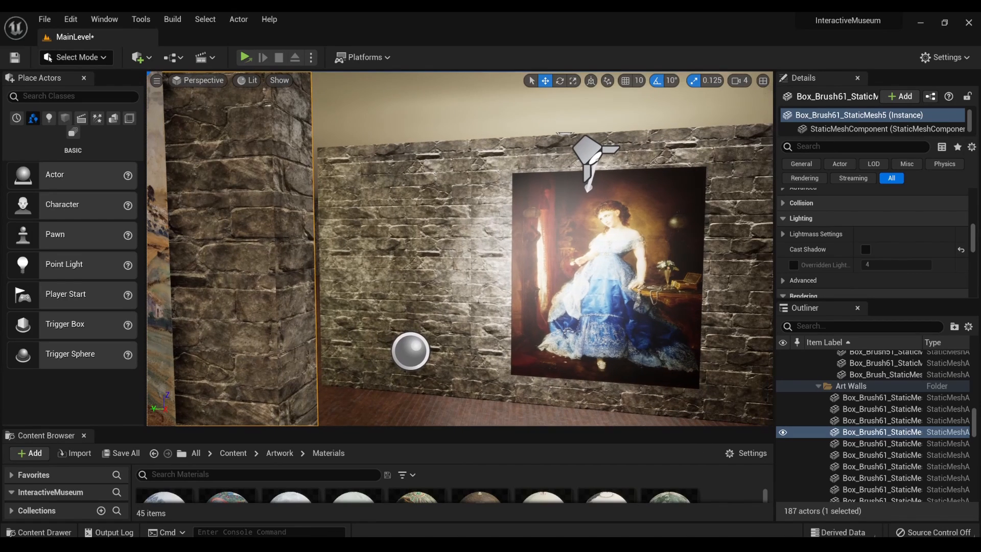
- Check the Cast Shadow setting on the wall behind the portrait of the woman in blue and on further art wall sections
left_click(413, 225)
mouse_move(606, 277)
right_mouse_down()
mouse_move(680, 276)
mouse_move(636, 283)
mouse_move(634, 251)
mouse_move(838, 266)
right_mouse_up()
left_click(499, 263)
left_click(397, 269)
left_click(627, 250)
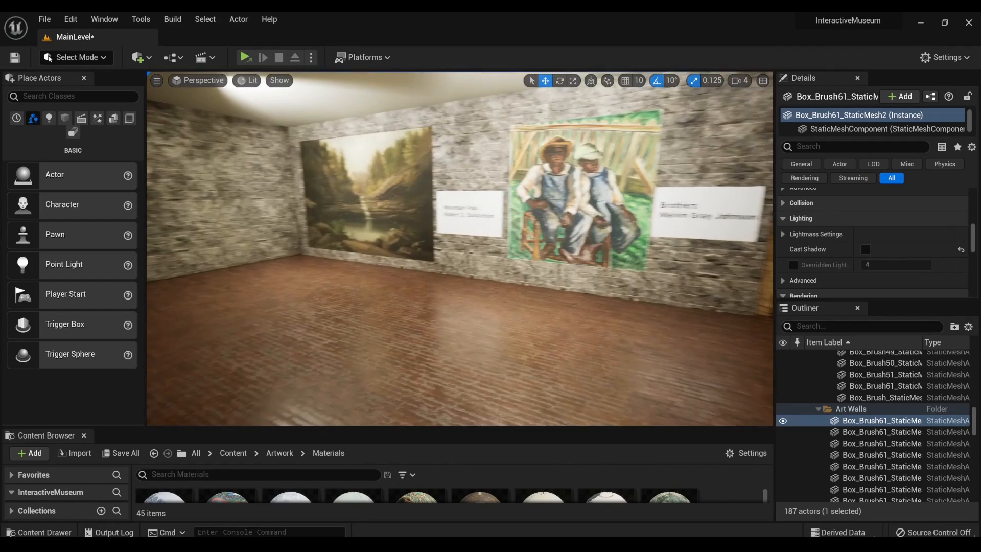
- Walk through the gallery rooms to examine the paintings and the name plaques beside them
mouse_move(460, 248)
right_mouse_down()
mouse_move(639, 249)
mouse_move(616, 260)
mouse_move(634, 251)
mouse_move(511, 250)
mouse_move(493, 240)
mouse_move(634, 244)
mouse_move(635, 269)
mouse_move(632, 256)
mouse_move(562, 257)
mouse_move(417, 279)
right_mouse_up()
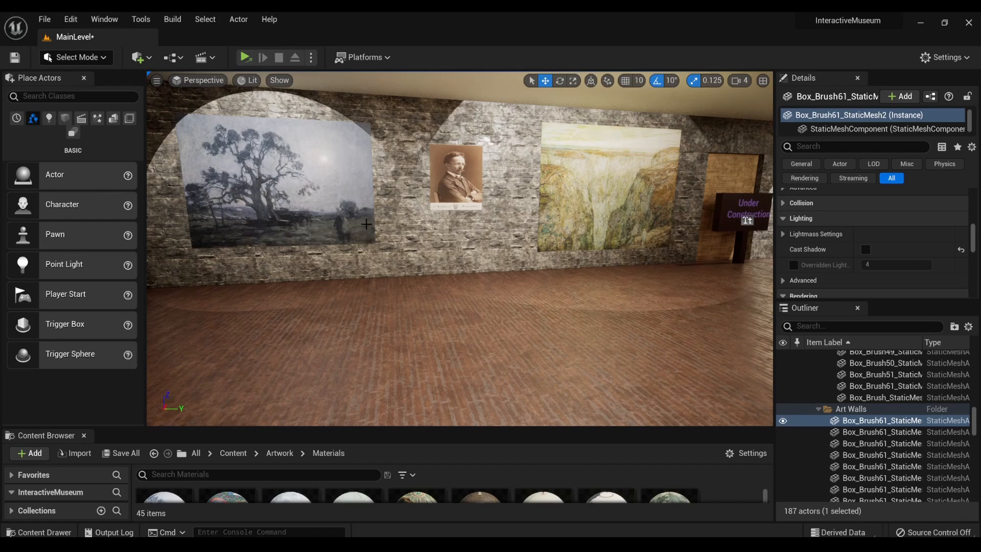
mouse_move(558, 236)
right_mouse_down()
mouse_move(645, 236)
mouse_move(697, 223)
mouse_move(784, 235)
mouse_move(672, 236)
mouse_move(978, 237)
right_mouse_up()
key("w")
key("w")
key("w")
key("w")
key("w")
key("w")
key("w")
right_click_drag(460, 248, 492, 249)
key("w")
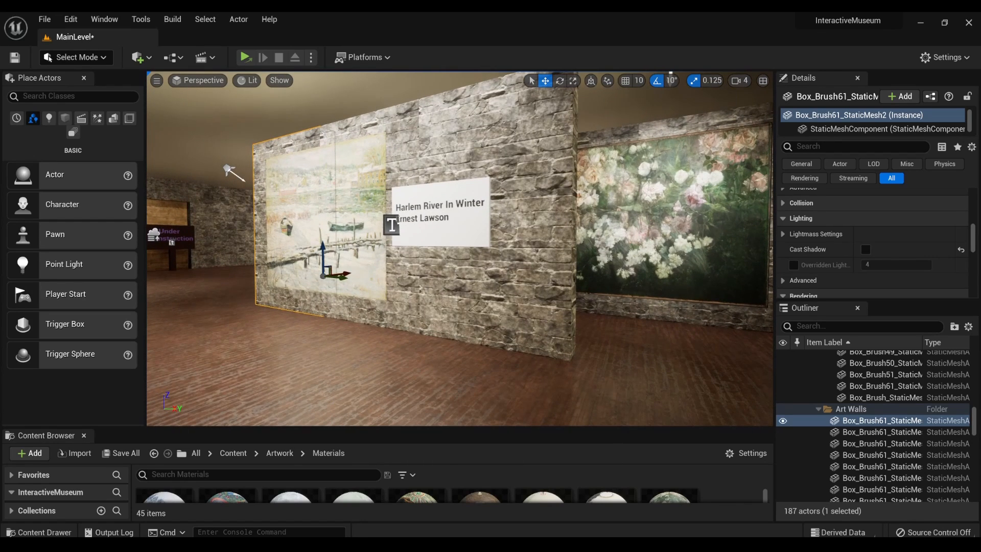
right_click_drag(459, 248, 552, 262)
key("w")
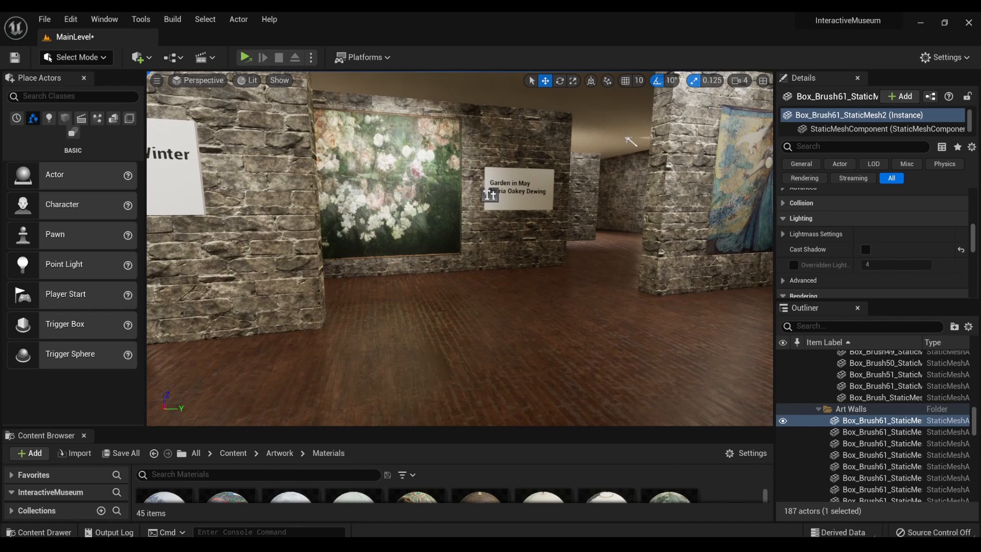
right_click_drag(490, 195, 471, 194)
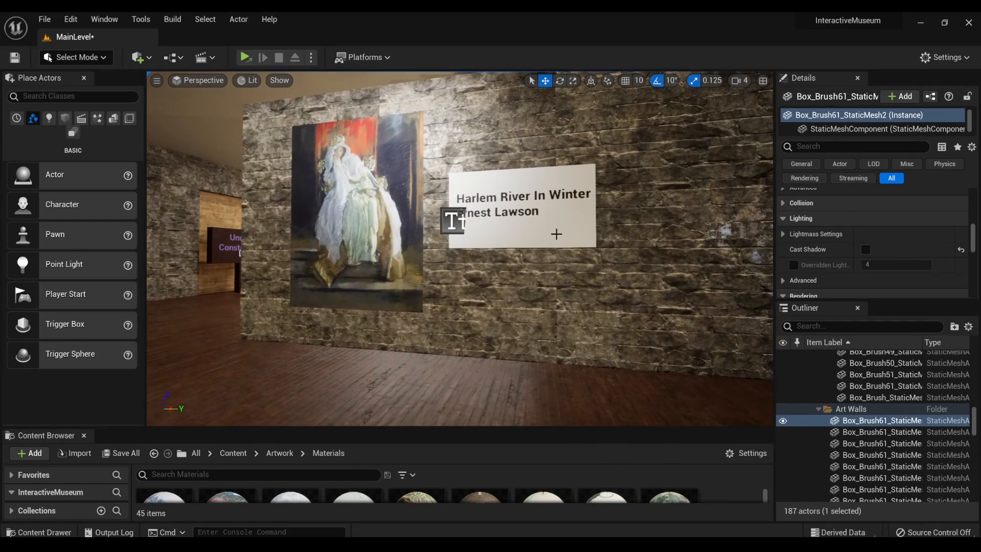
- Widen the Details area and bring up the Text property of the label beside the white-robed seated queen painting
left_click_drag(777, 216, 667, 239)
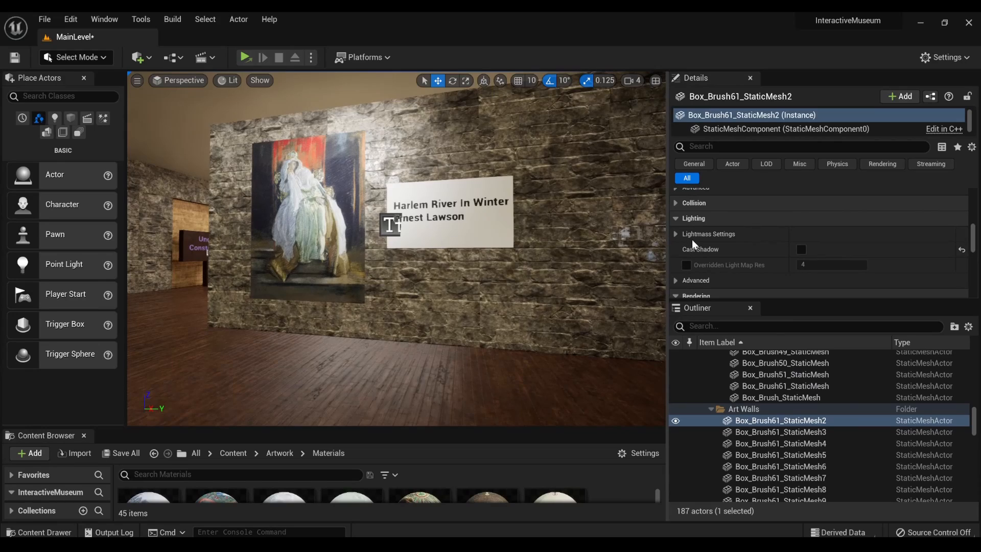
scroll(693, 238, "up", 6)
scroll(690, 228, "up", 8)
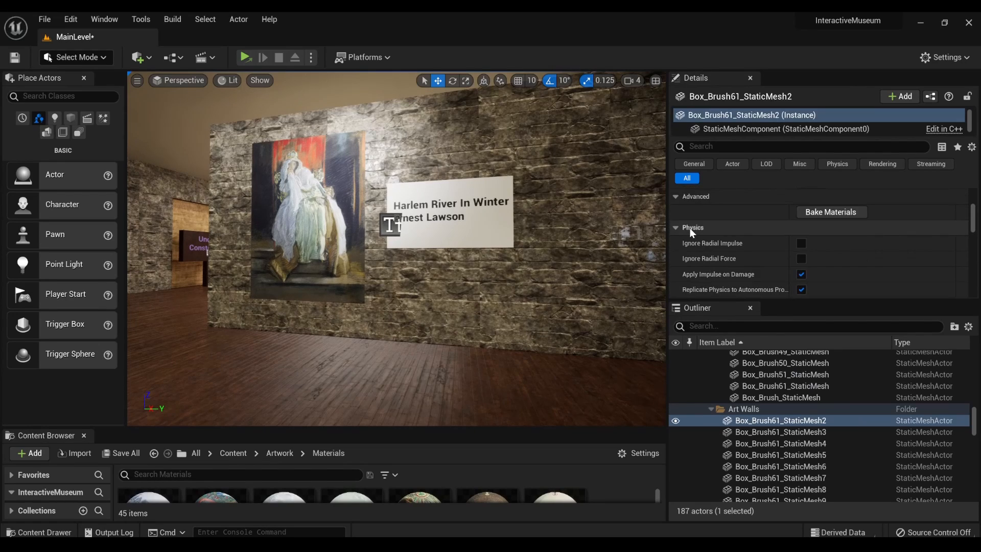
scroll(679, 228, "up", 1)
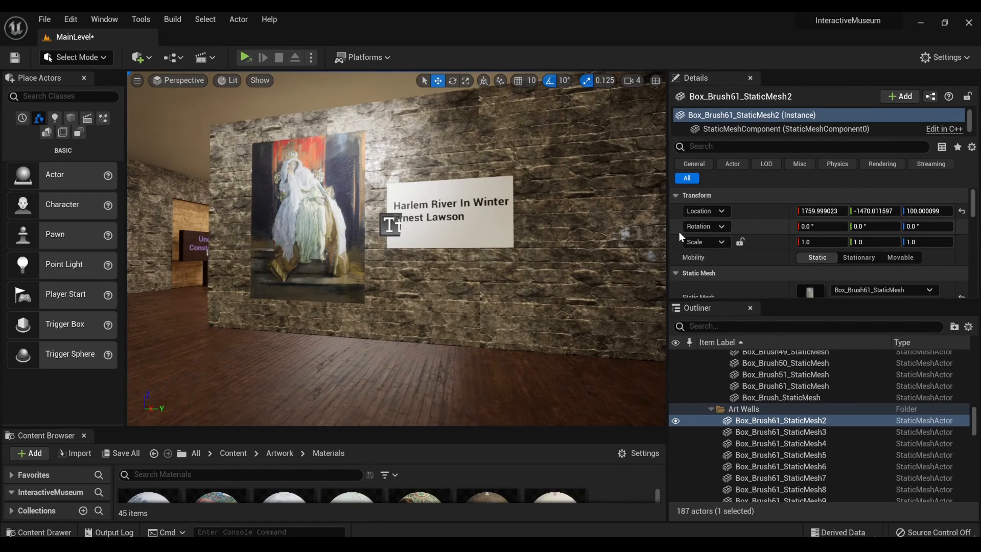
left_click(386, 225)
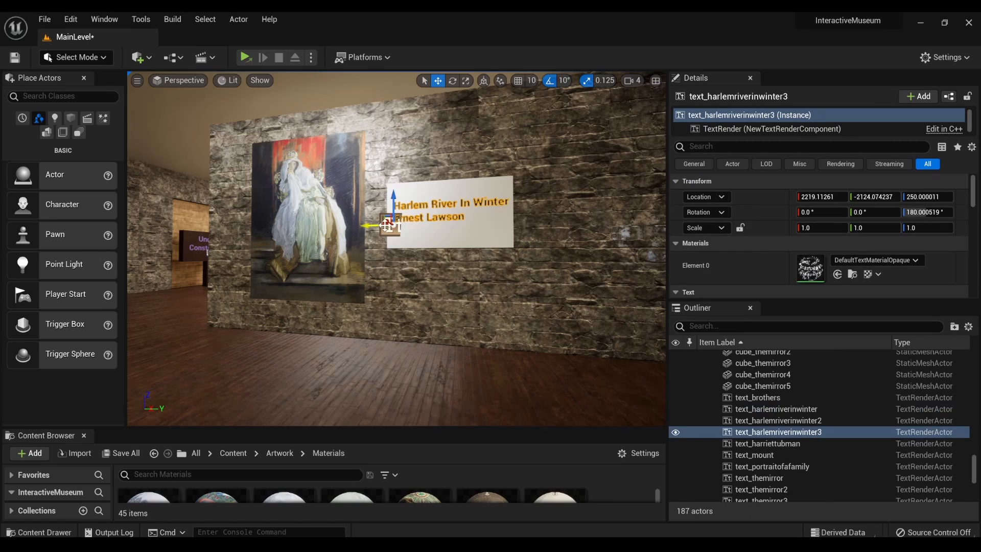
scroll(754, 272, "down", 2)
scroll(753, 271, "down", 2)
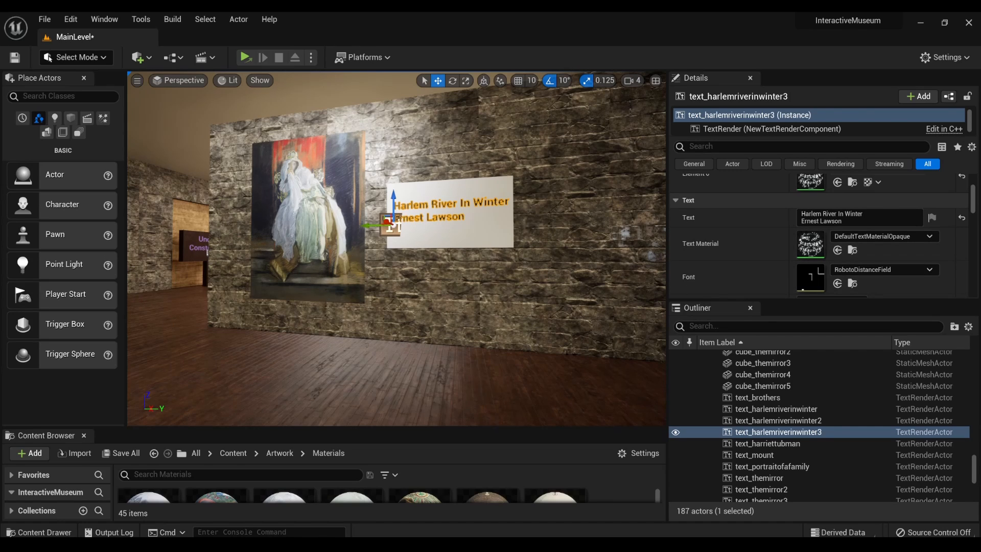
mouse_move(450, 301)
right_mouse_down()
mouse_move(483, 316)
mouse_move(409, 319)
mouse_move(409, 265)
right_mouse_up()
key("w")
right_click_drag(327, 303, 327, 326)
key("s")
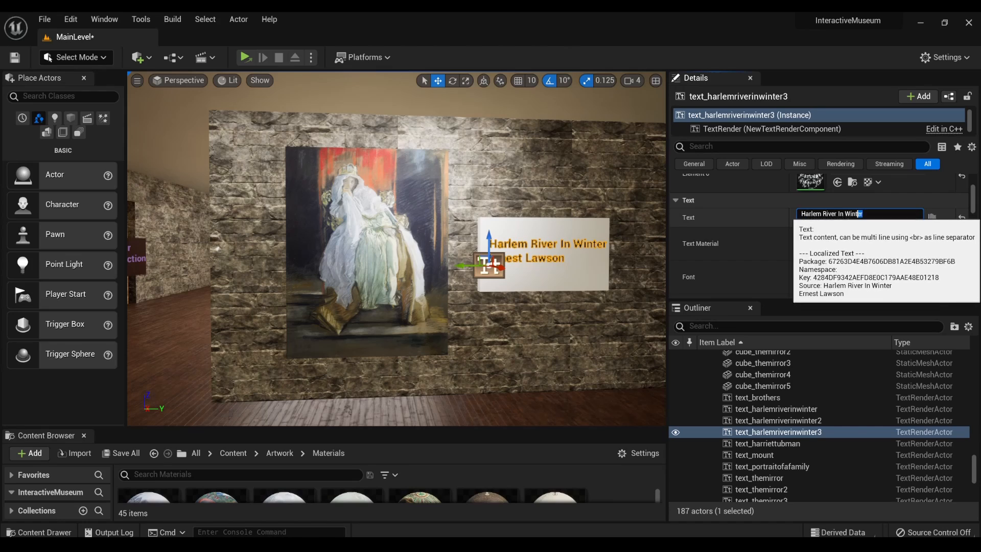
- Replace the label's text with The Queen in "Hamlet" on the first line and Edwin Austin Abbey on the second
left_click(800, 221)
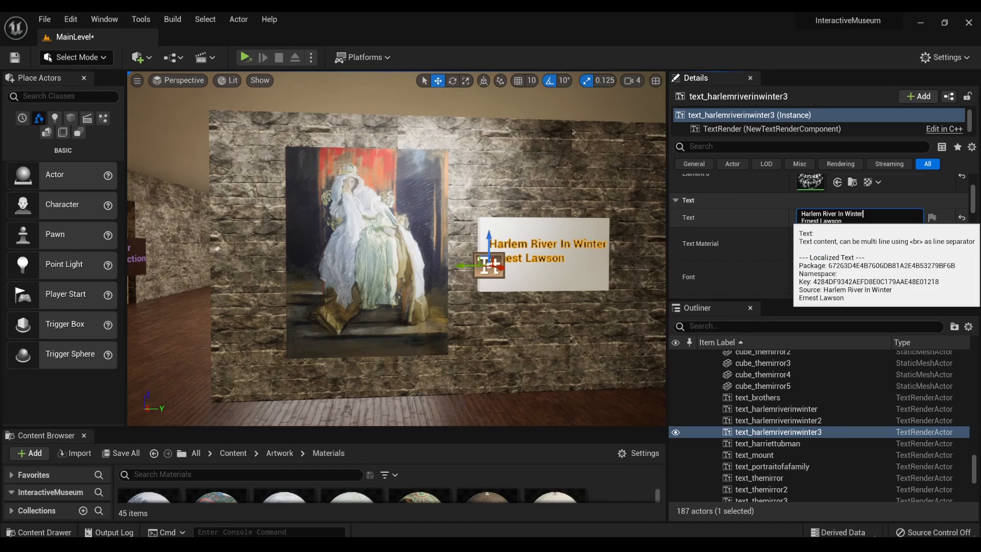
key("ctrl+a")
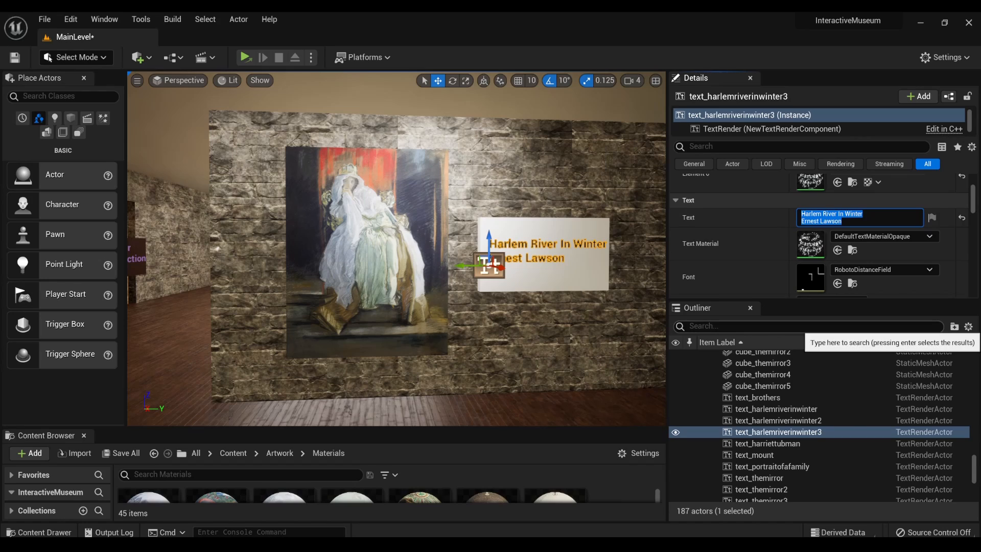
key("BackSpace")
type("T")
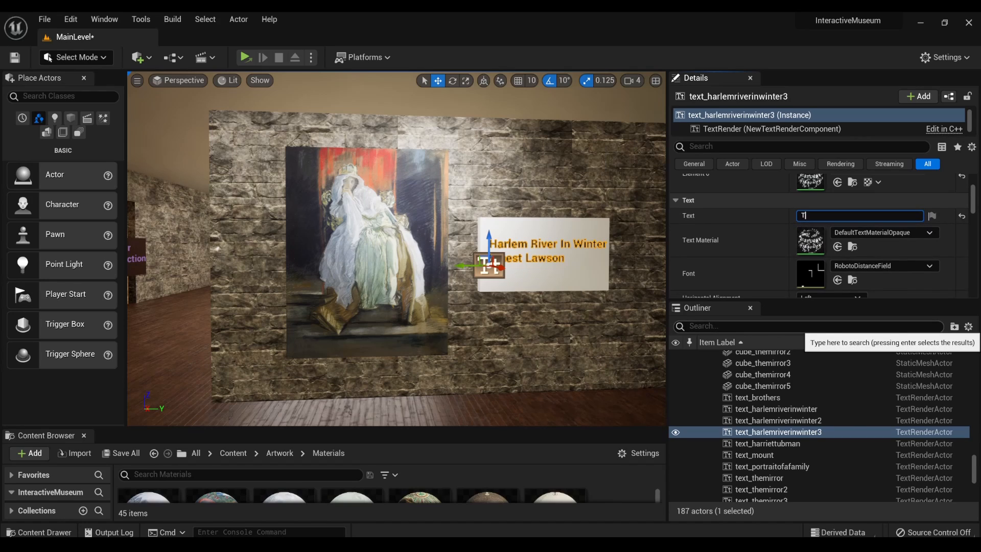
type("he Queen in \"Hamlet\"")
key("shift+Return")
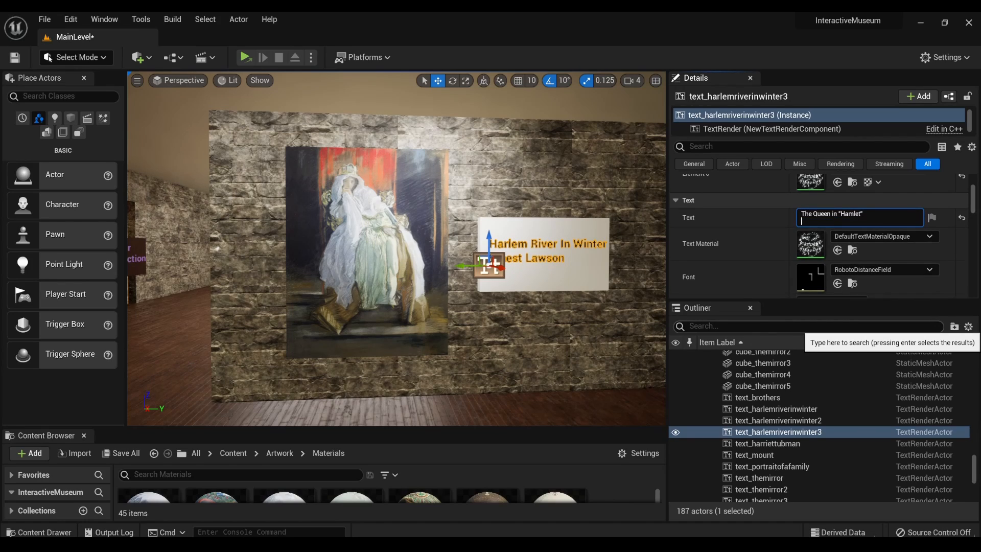
type("Edwin Austin Abbey")
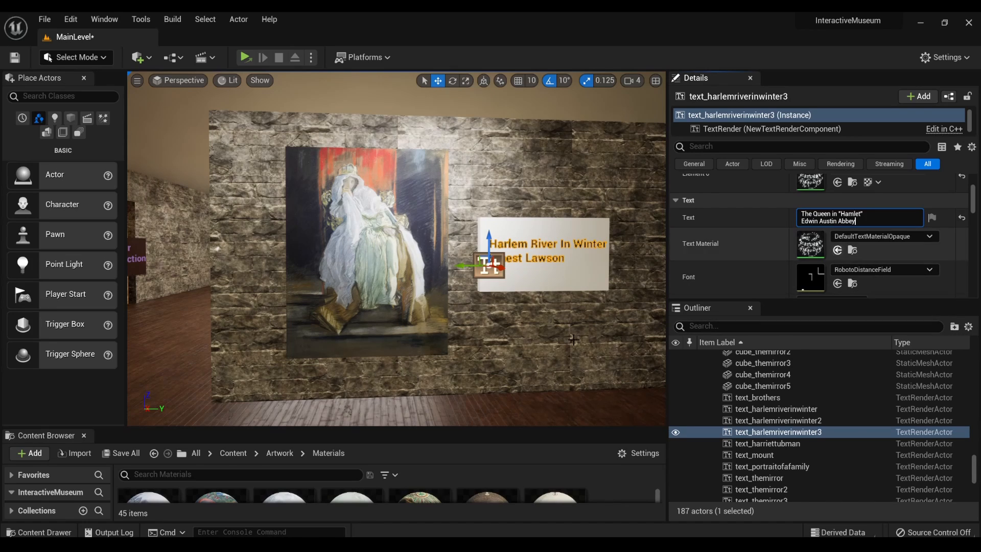
left_click(750, 229)
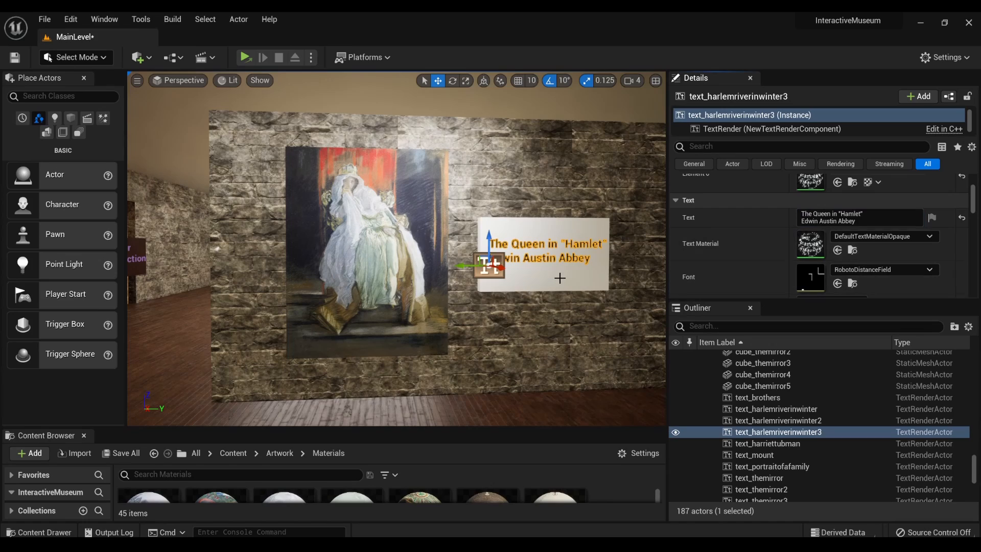
- Check the Cast Shadow setting on the white plaque behind the "The Queen in Hamlet" text
right_click_drag(561, 278, 709, 322)
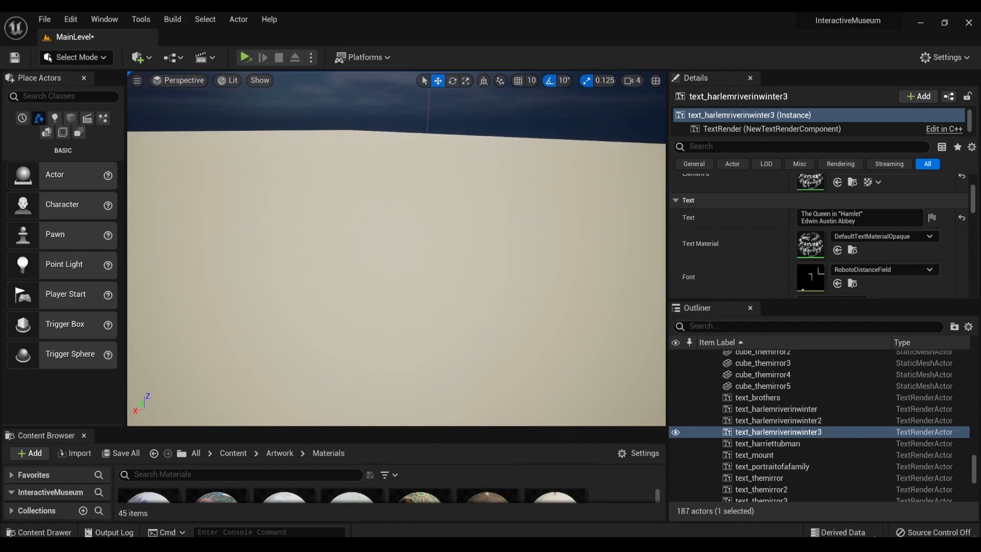
key("f")
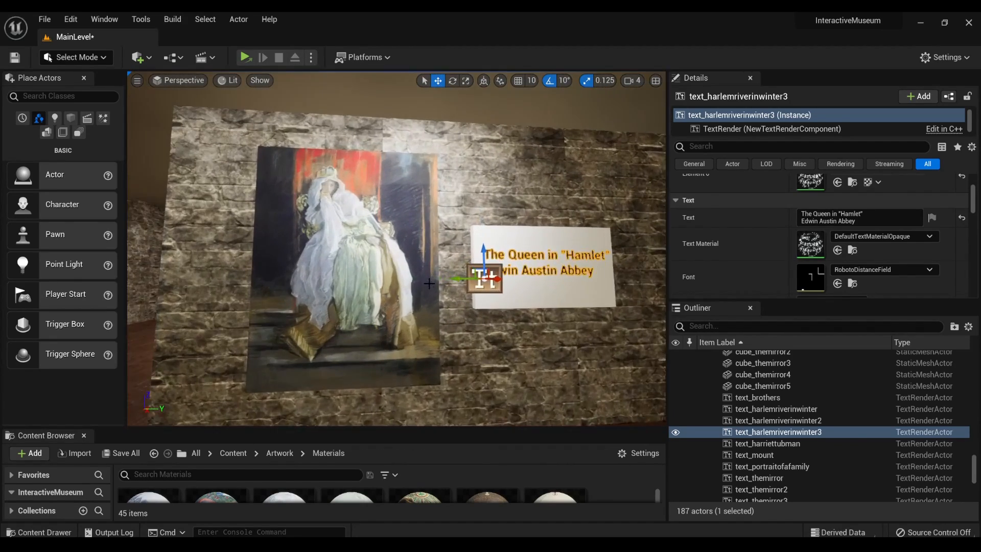
left_click(563, 302)
scroll(817, 262, "down", 6)
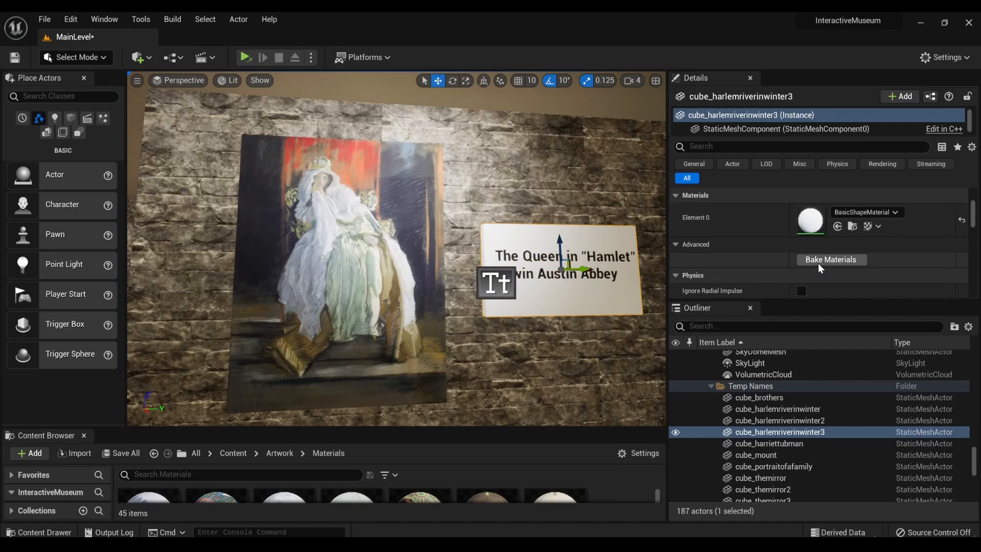
scroll(818, 263, "down", 5)
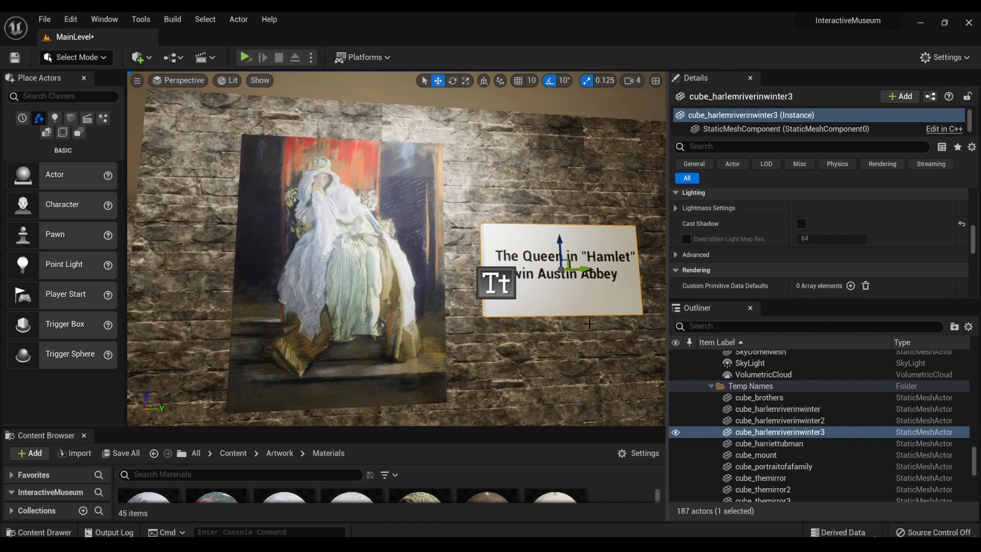
- Select the "Portrait of a Family" text together with the white plaque behind it
right_click_drag(615, 241, 757, 242)
mouse_move(396, 249)
right_mouse_down()
mouse_move(526, 247)
mouse_move(312, 249)
mouse_move(388, 248)
right_mouse_up()
right_click_drag(326, 297, 327, 297)
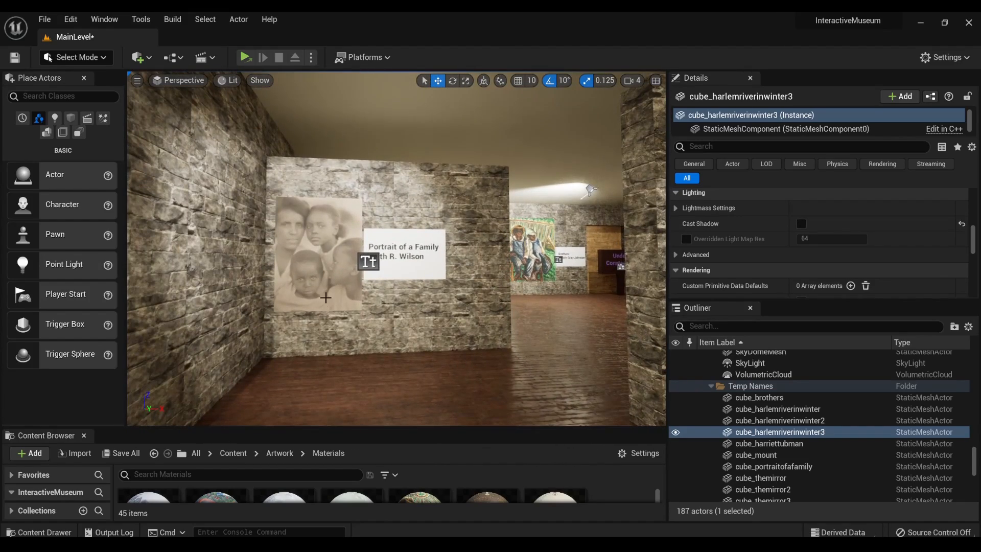
left_click(372, 261)
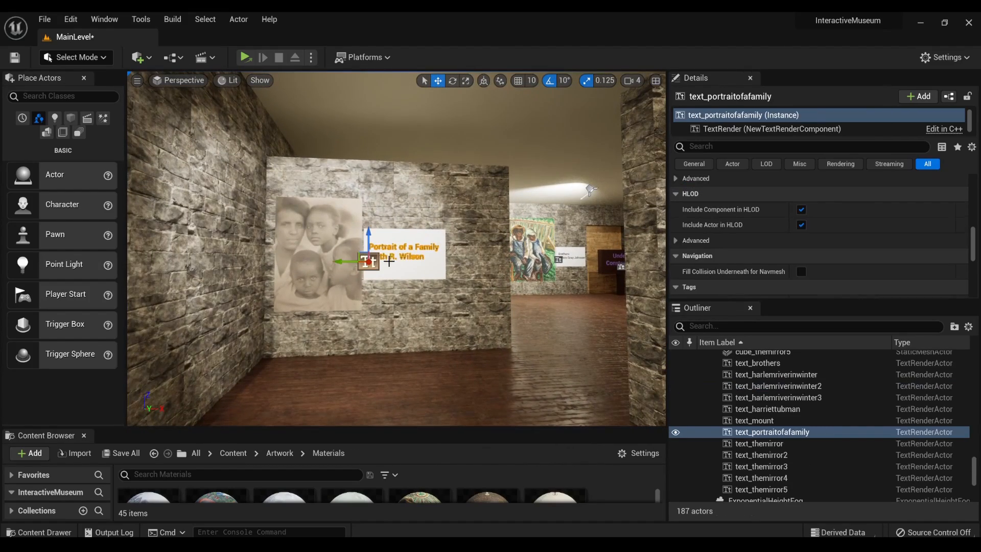
left_click(430, 265, "ctrl")
key("w")
right_click_drag(435, 271, 461, 281)
key("s")
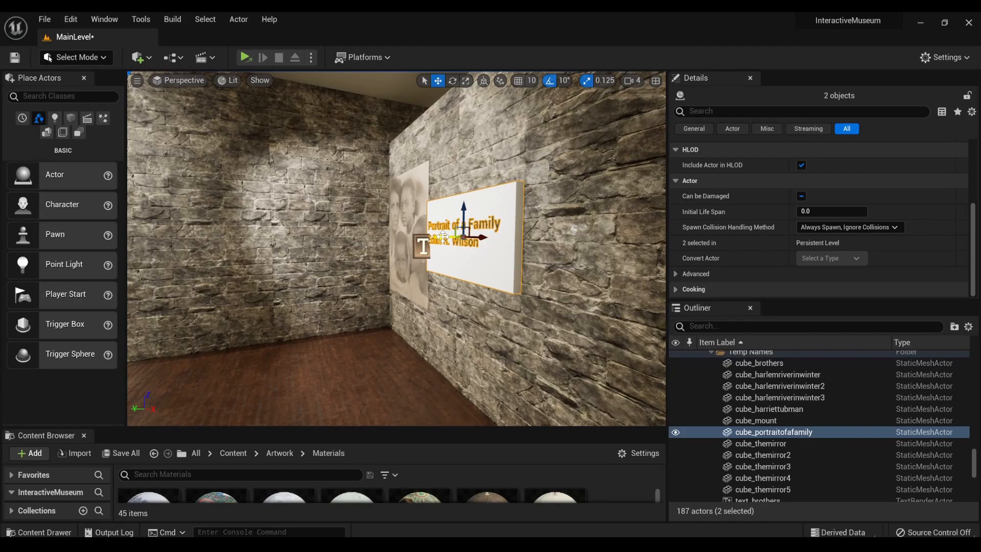
left_click_drag(448, 235, 327, 243, "alt")
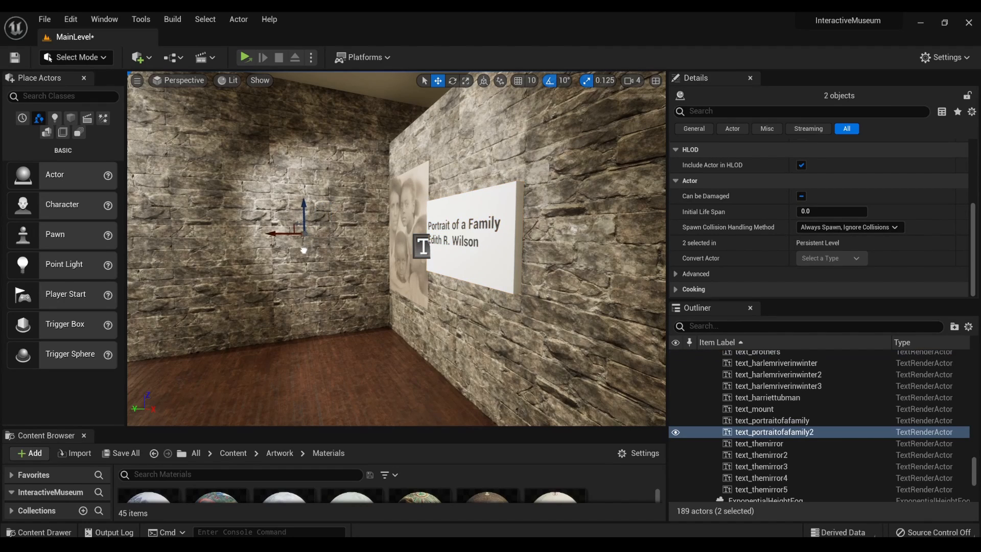
right_click_drag(309, 213, 309, 213)
key("a")
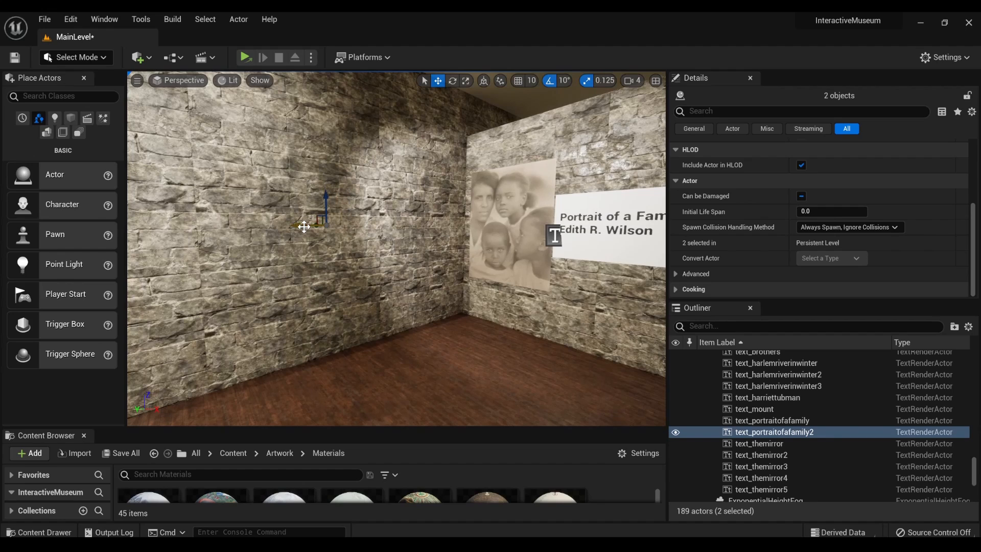
left_click_drag(298, 228, 247, 233)
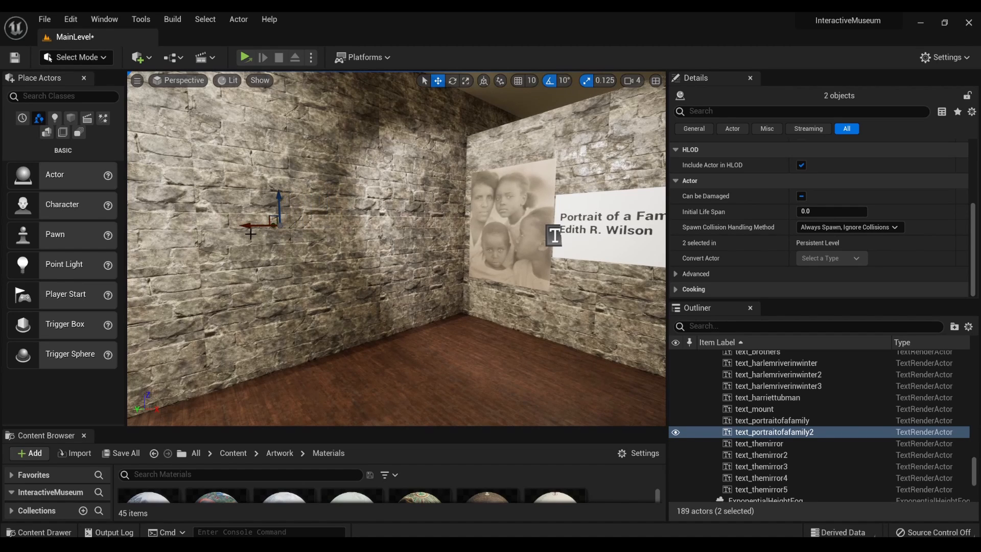
key("ctrl+z")
key("ctrl+z")
- Duplicate the "Portrait of a Family" plaque with its text, turn the copy perpendicular to the original and pull it away from the wall
key("f")
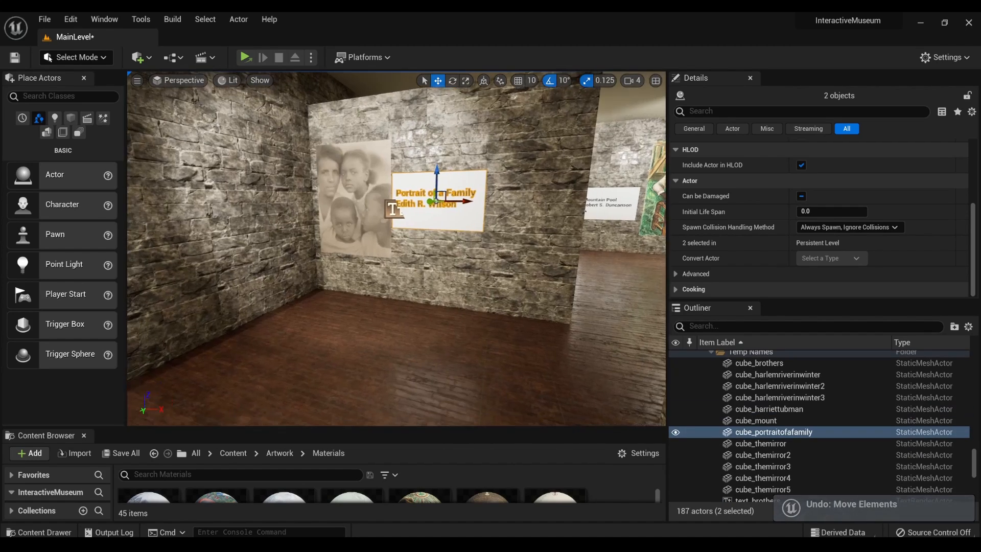
mouse_move(397, 249)
right_mouse_down()
mouse_move(287, 264)
mouse_move(212, 258)
right_mouse_up()
key("s")
key("s")
key("d")
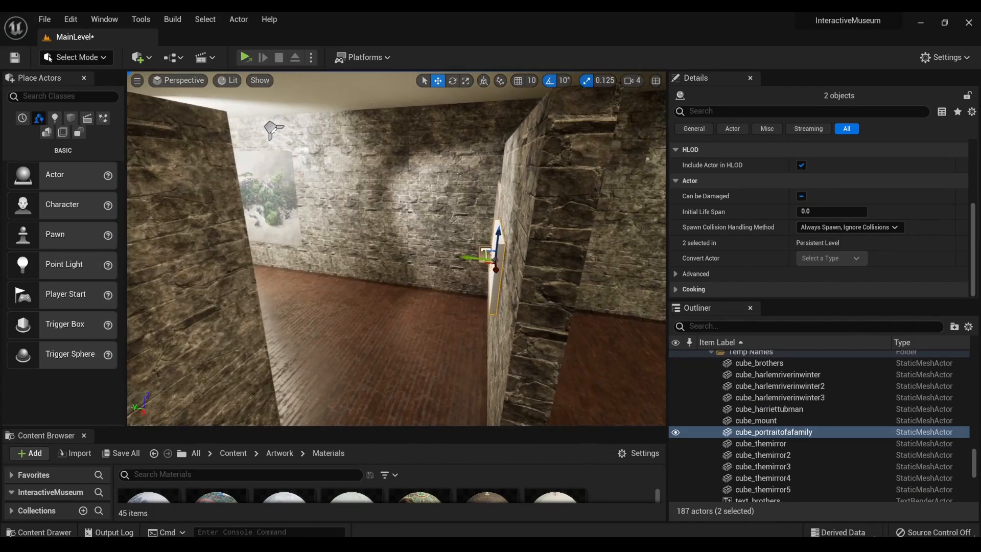
key("d")
mouse_move(471, 259)
right_mouse_down()
mouse_move(403, 256)
mouse_move(471, 259)
right_mouse_up()
key("a")
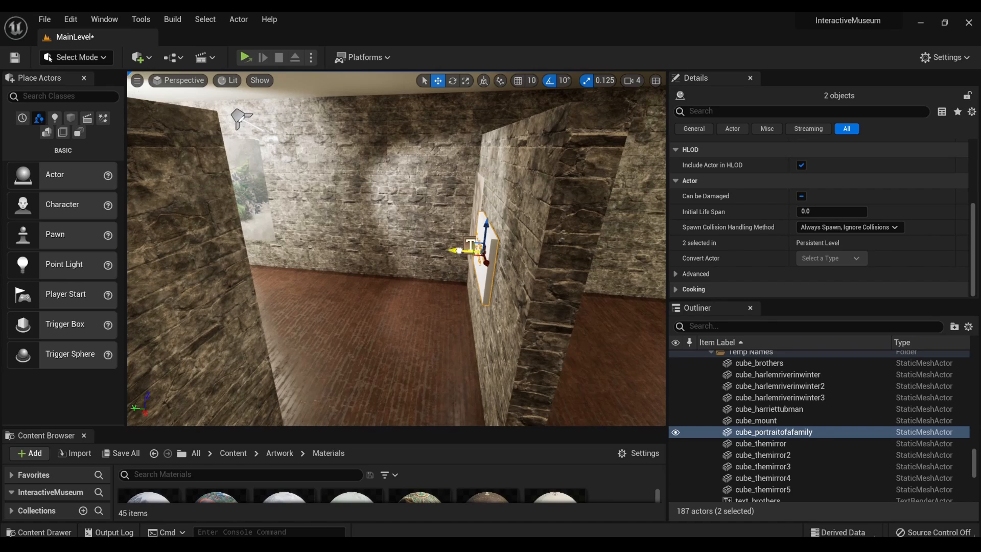
left_click_drag(457, 251, 378, 246, "alt")
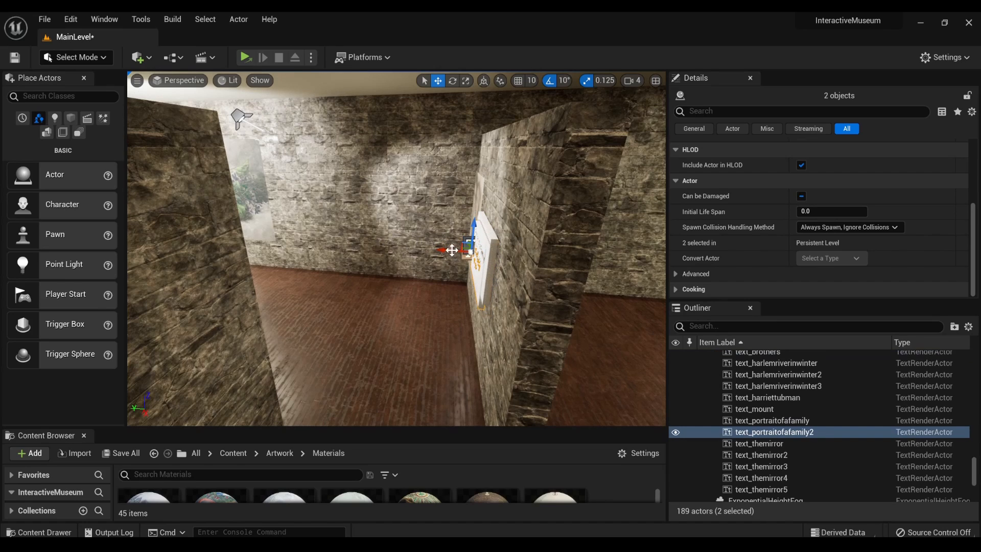
left_click_drag(443, 249, 380, 256, "alt")
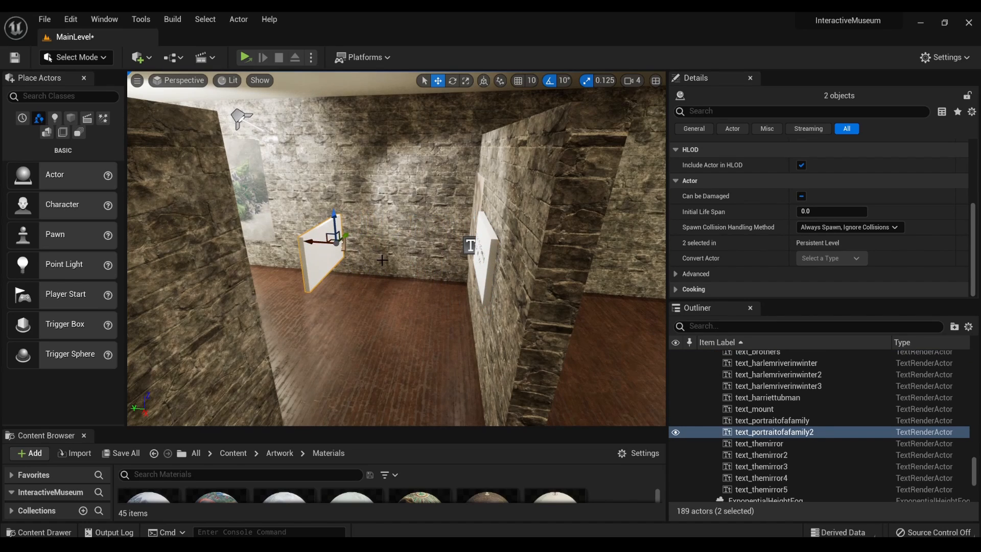
- Slide the copied plaque and text along the adjacent side wall, away from the family portrait
key("w")
key("a")
right_click_drag(386, 264, 385, 265)
key("s")
scroll(384, 264, "up", 10)
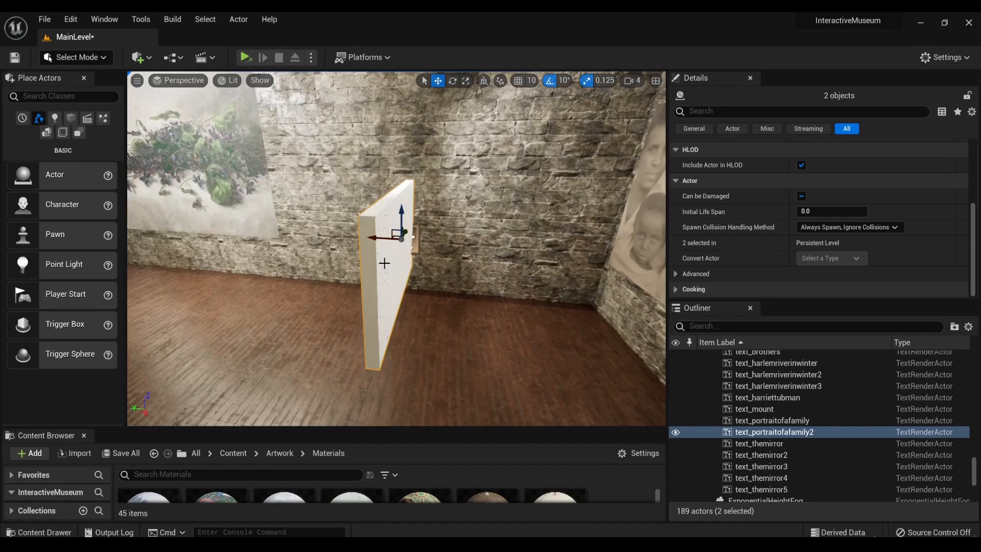
scroll(384, 263, "down", 10)
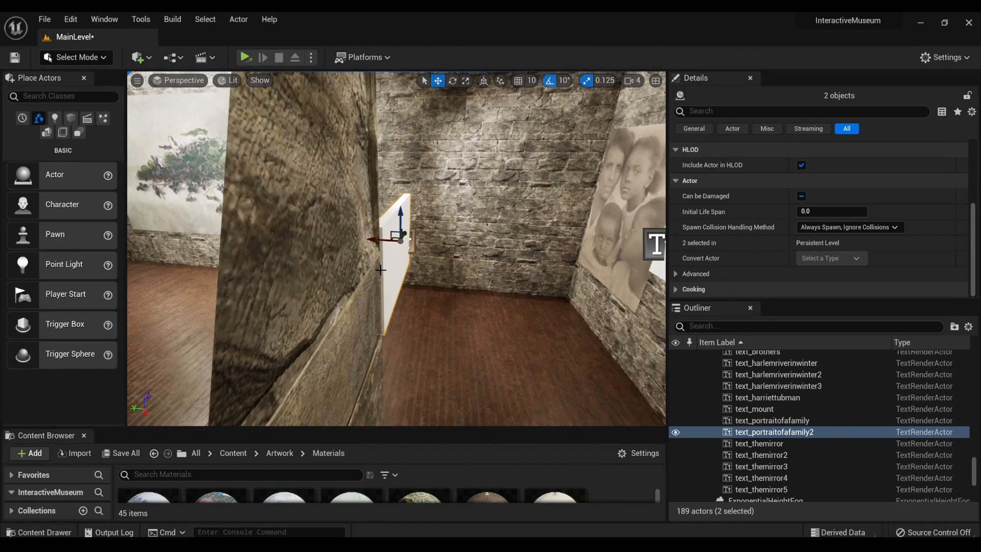
scroll(381, 270, "up", 8)
left_click_drag(380, 262, 343, 256, "alt")
key("e")
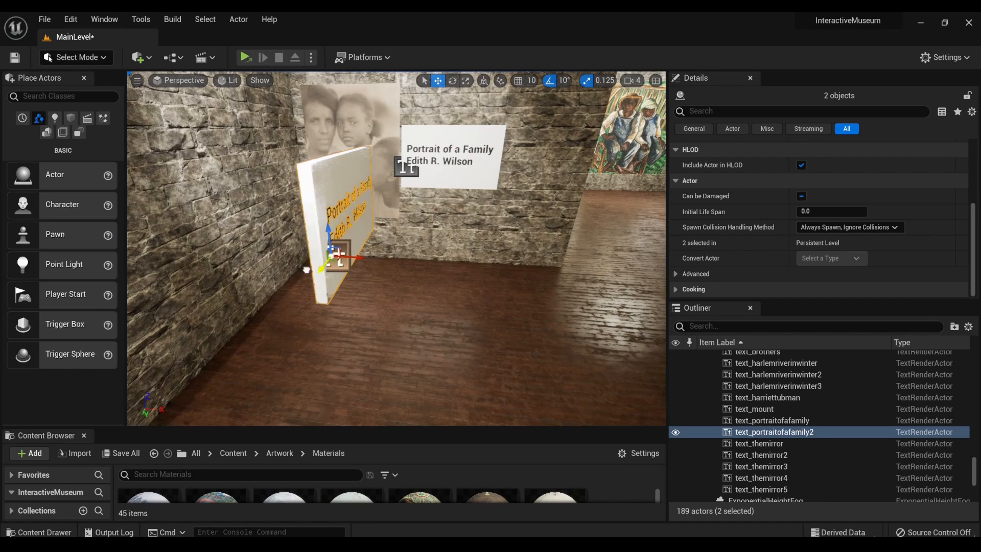
left_click_drag(307, 269, 136, 293)
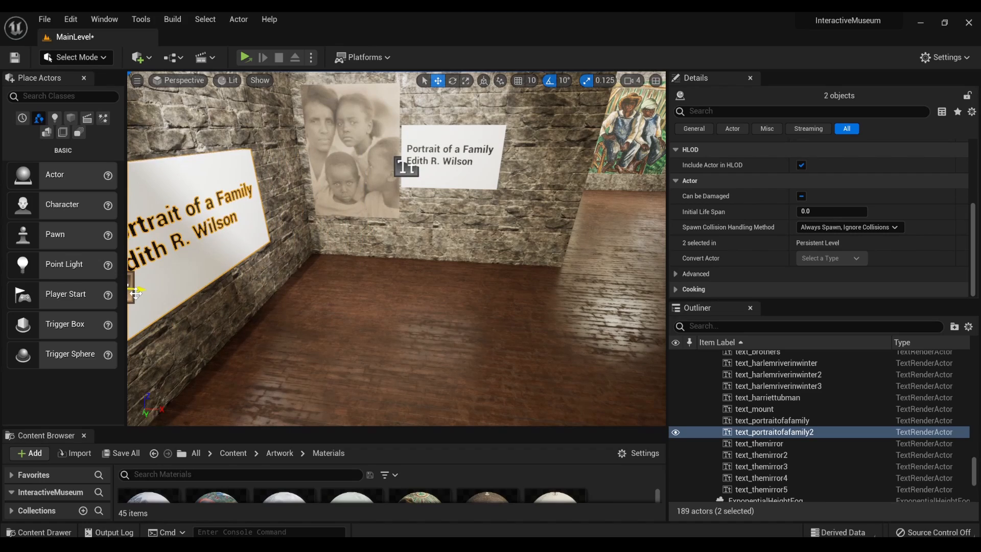
- Push the copied "Portrait of a Family" plaque and text toward the side wall and slide them closer to the violets painting
right_click_drag(136, 293, 129, 292)
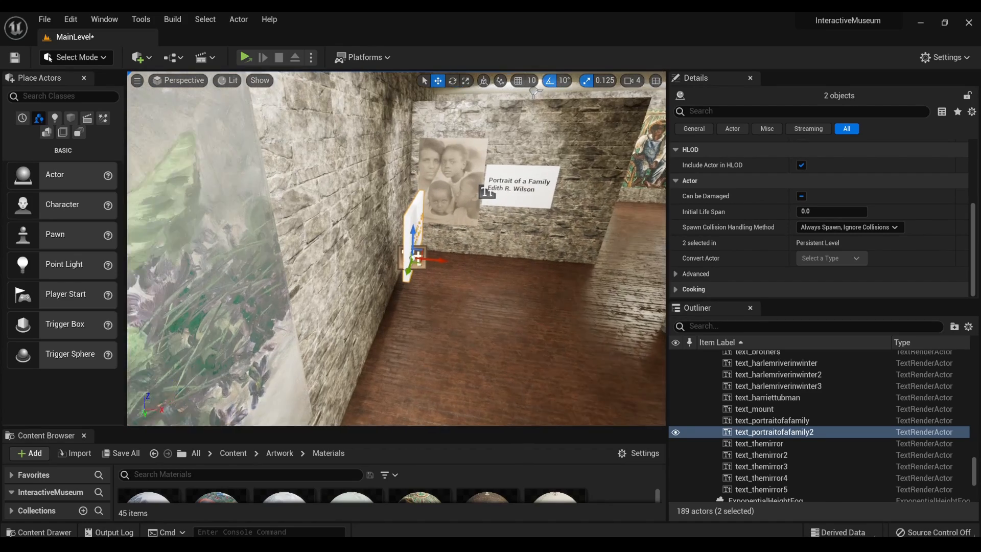
mouse_move(395, 307)
right_mouse_down()
mouse_move(246, 305)
mouse_move(394, 291)
mouse_move(395, 262)
mouse_move(450, 292)
mouse_move(448, 322)
mouse_move(456, 321)
right_mouse_up()
key("s")
key("a")
key("d")
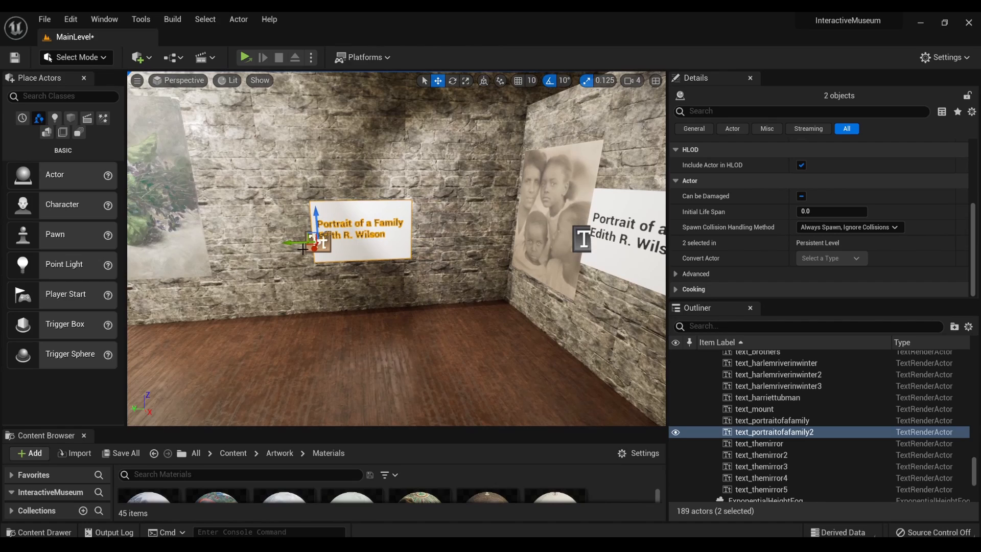
left_click_drag(302, 243, 201, 227)
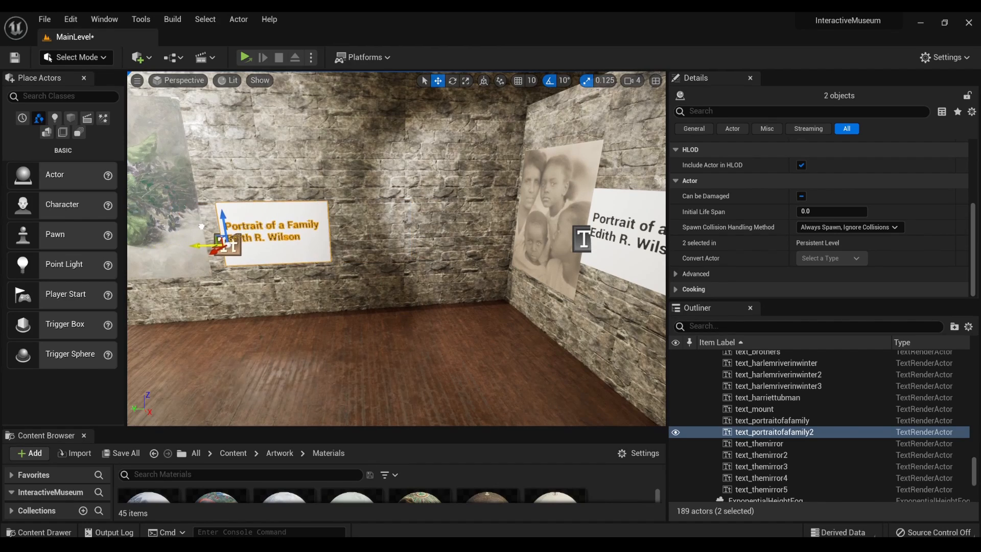
- Set the copied plaque and text against the wall beside the violets painting and raise them slightly
right_click_drag(380, 282, 417, 278)
key("s")
key("a")
right_click_drag(282, 303, 282, 303)
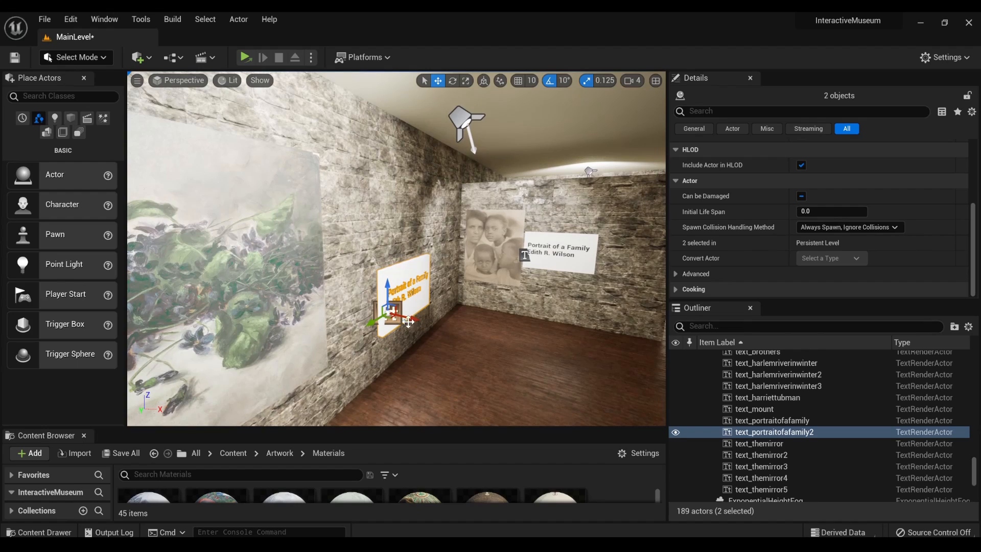
left_click_drag(417, 318, 386, 317)
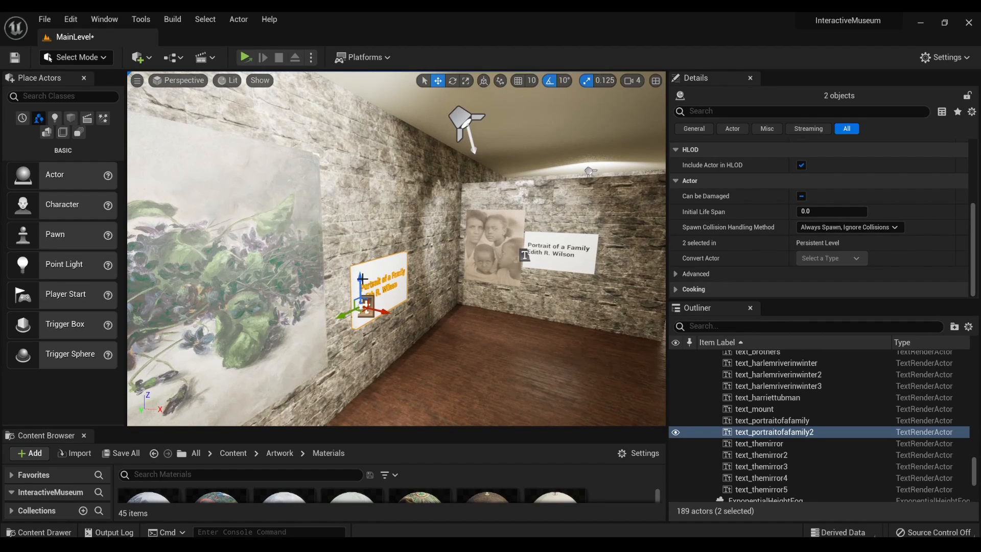
left_click_drag(360, 280, 360, 259)
scroll(775, 232, "up", 5)
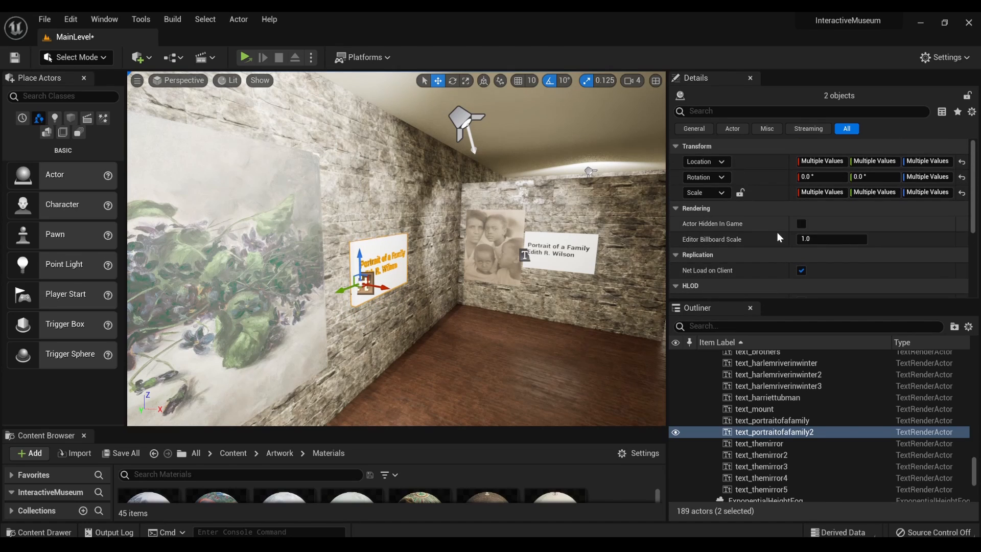
scroll(777, 237, "down", 5)
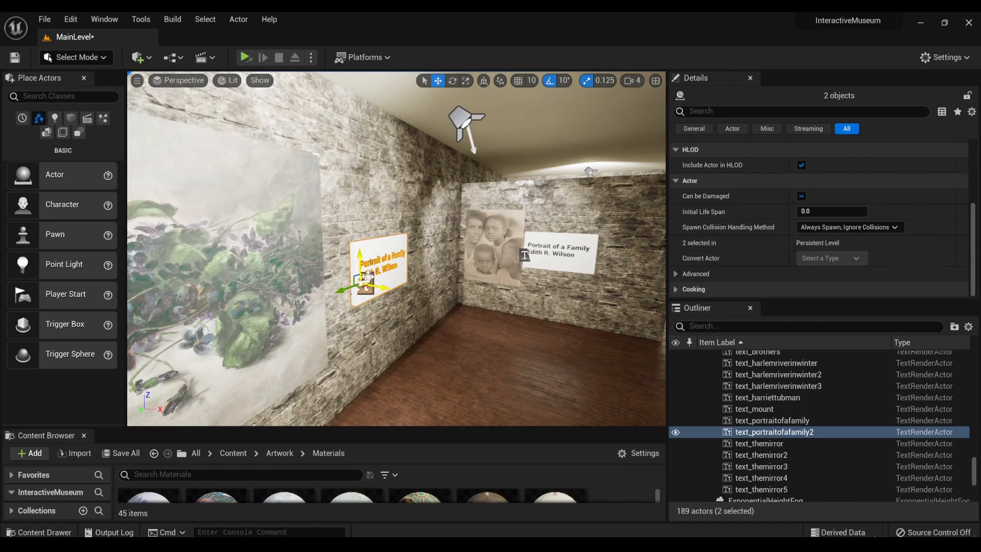
left_click(368, 276)
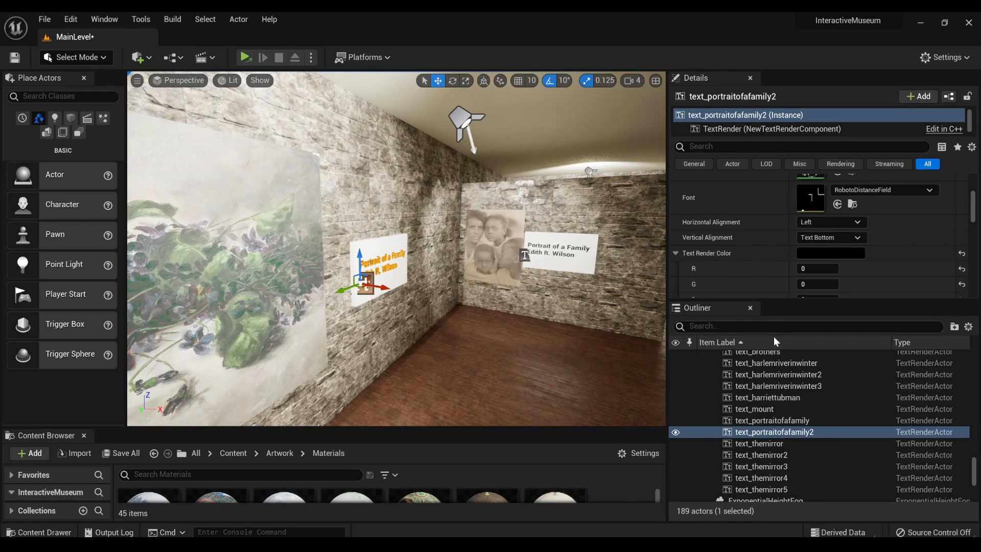
scroll(842, 262, "up", 3)
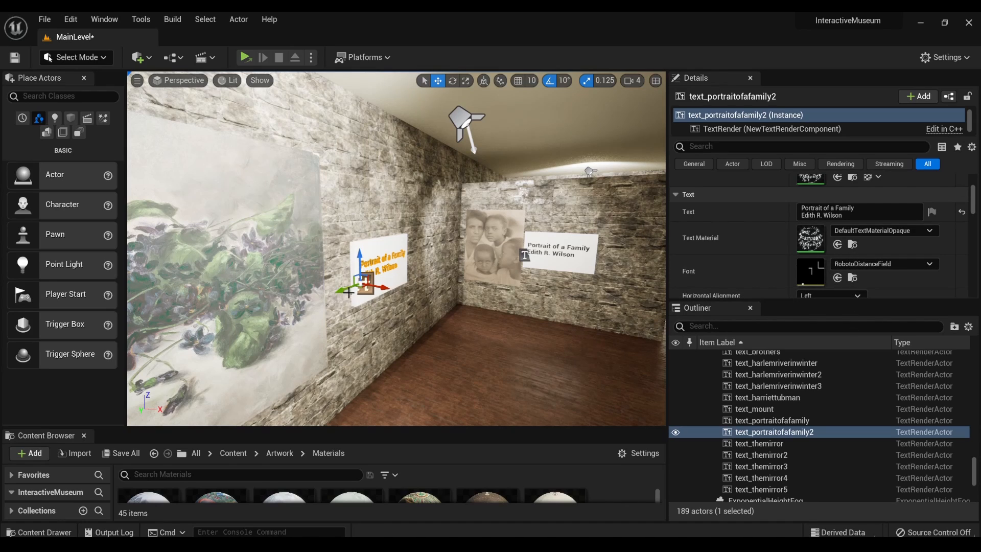
left_click_drag(348, 290, 342, 297)
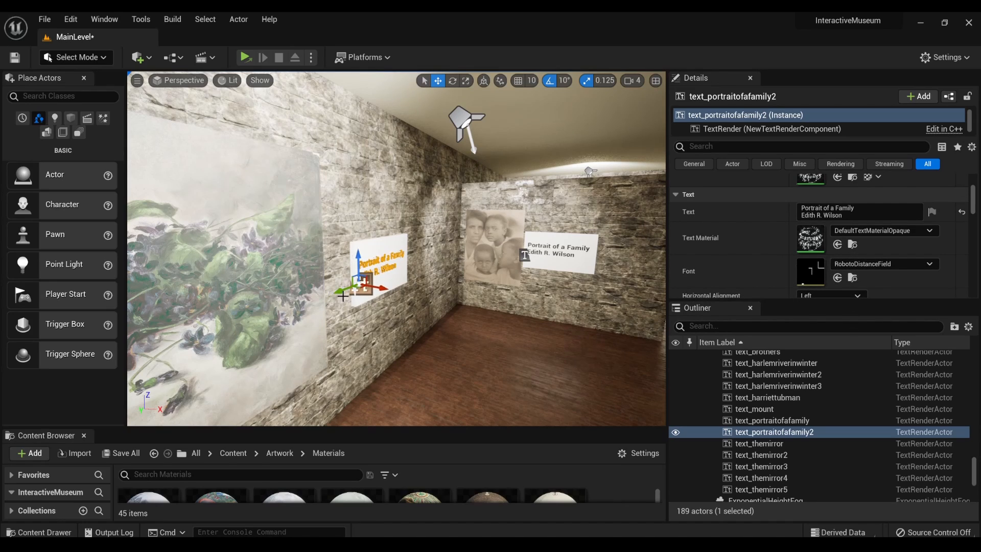
key("ctrl+z")
key("ctrl+z")
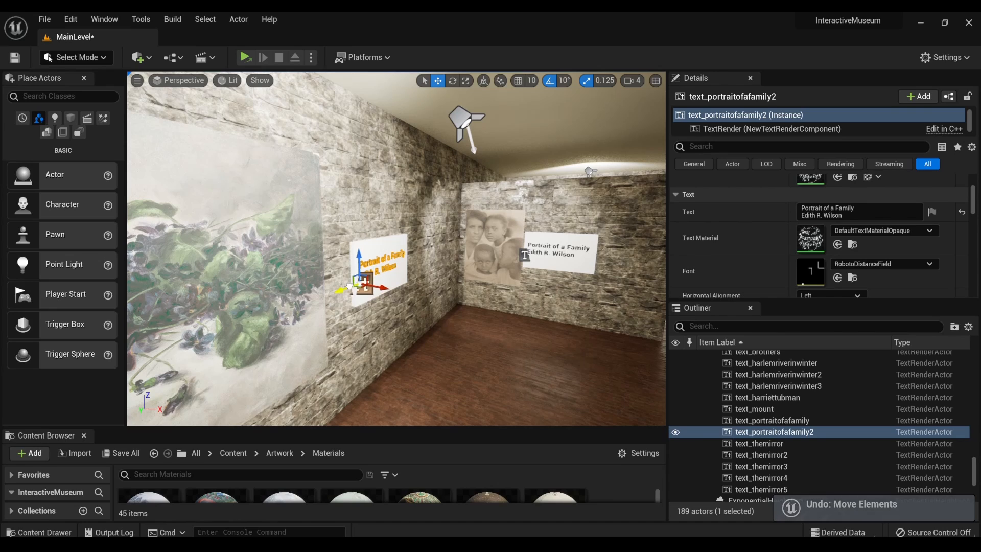
left_click_drag(352, 287, 352, 291)
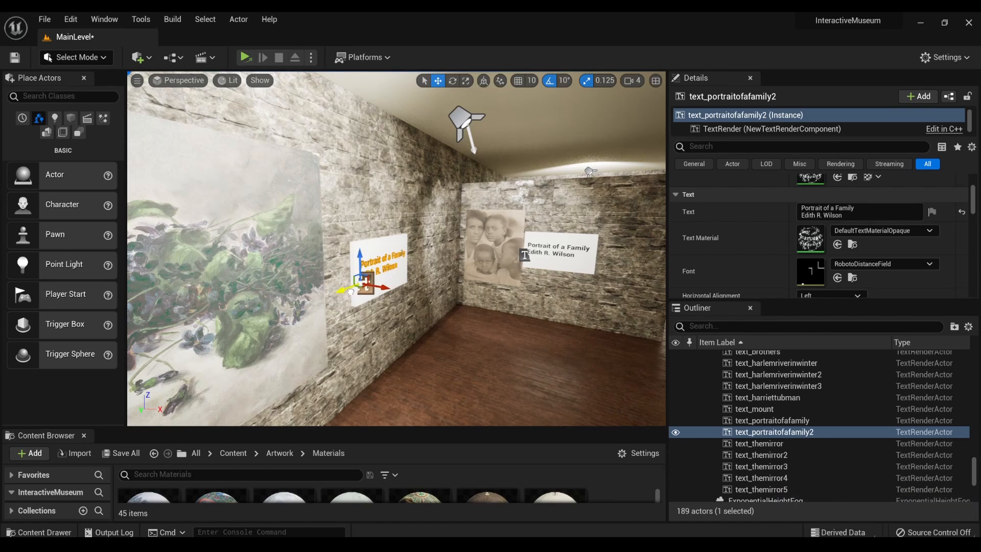
- Select the copied white plaque together with its text and slide both slightly closer to the violets painting
key("g")
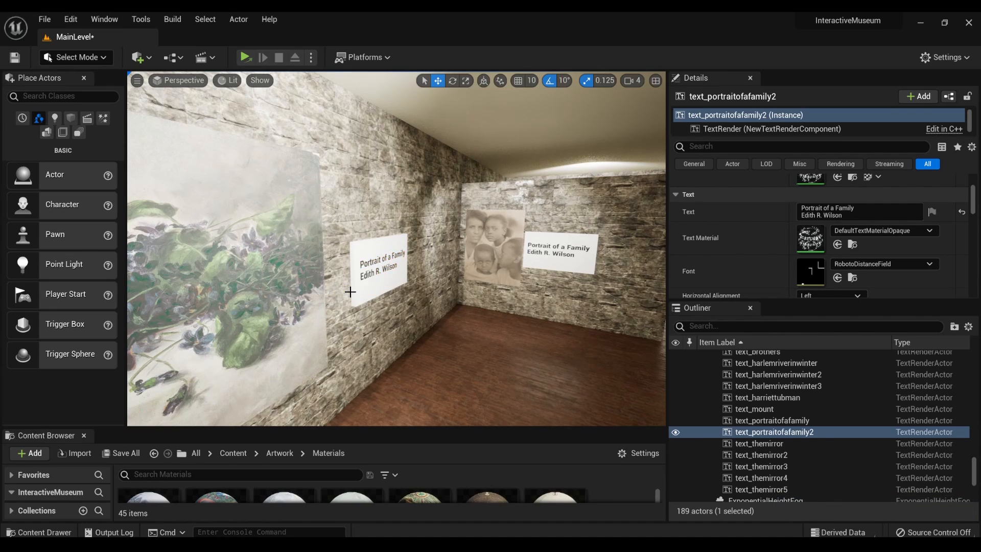
left_click(375, 281)
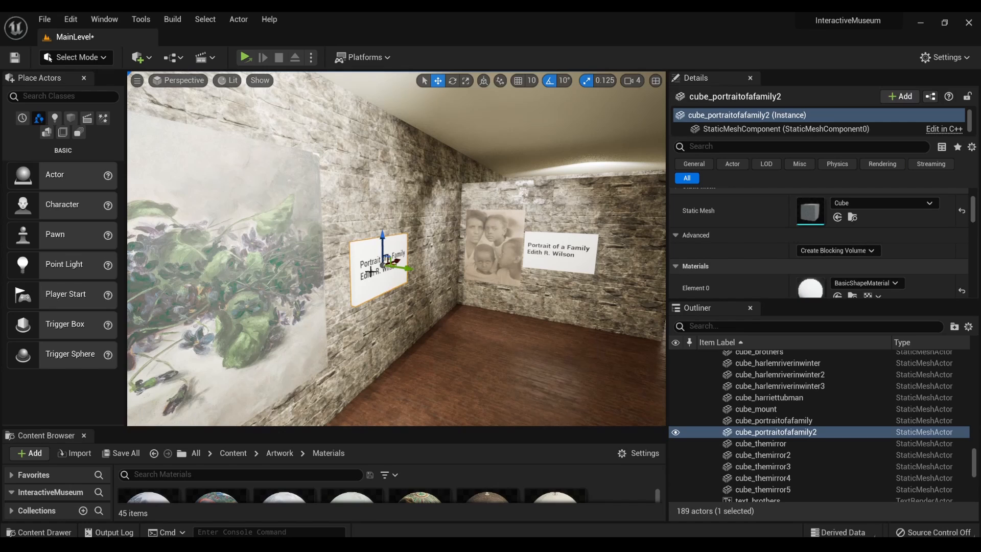
key("g")
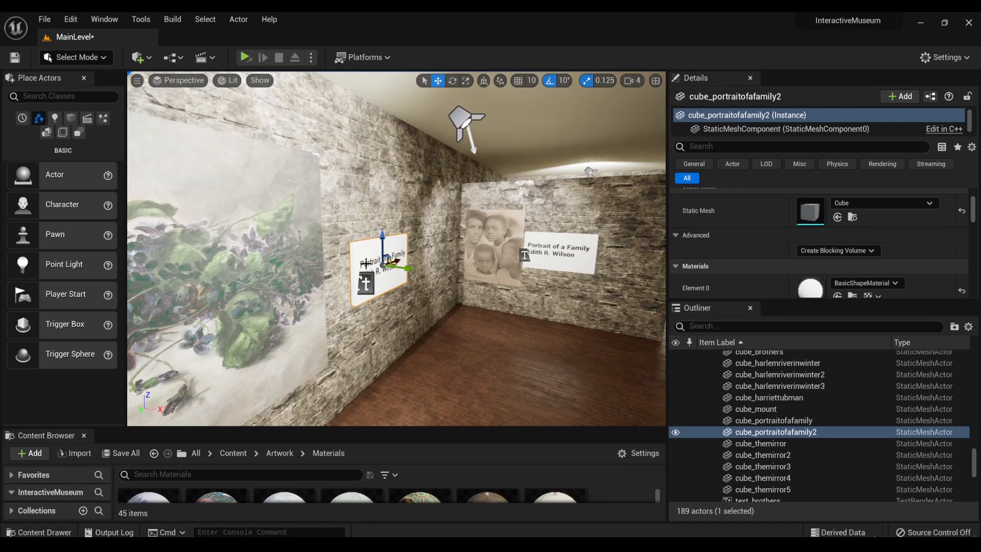
left_click(366, 284, "ctrl")
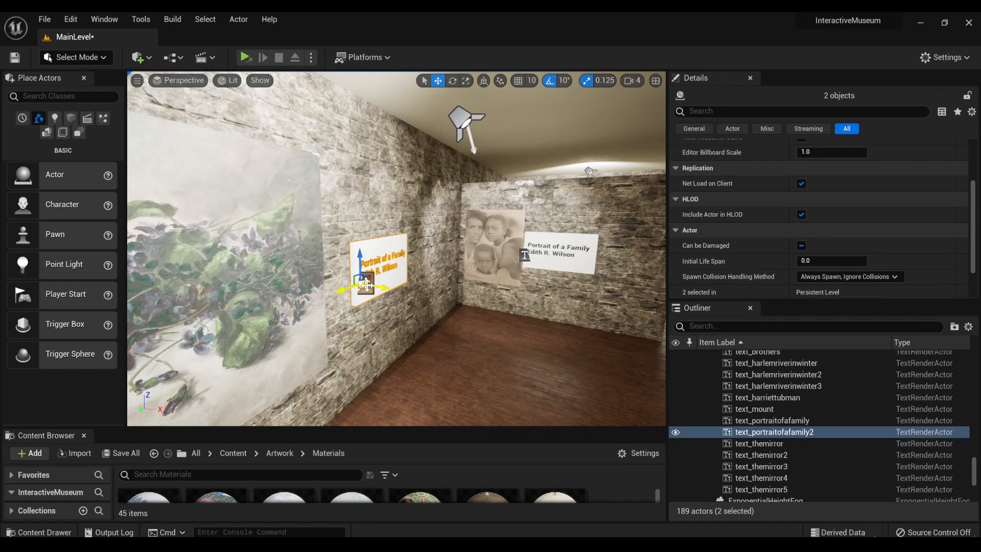
left_click_drag(348, 290, 337, 295)
mouse_move(391, 329)
right_mouse_down()
mouse_move(225, 327)
mouse_move(238, 323)
mouse_move(297, 367)
mouse_move(277, 365)
mouse_move(357, 364)
mouse_move(391, 303)
right_mouse_up()
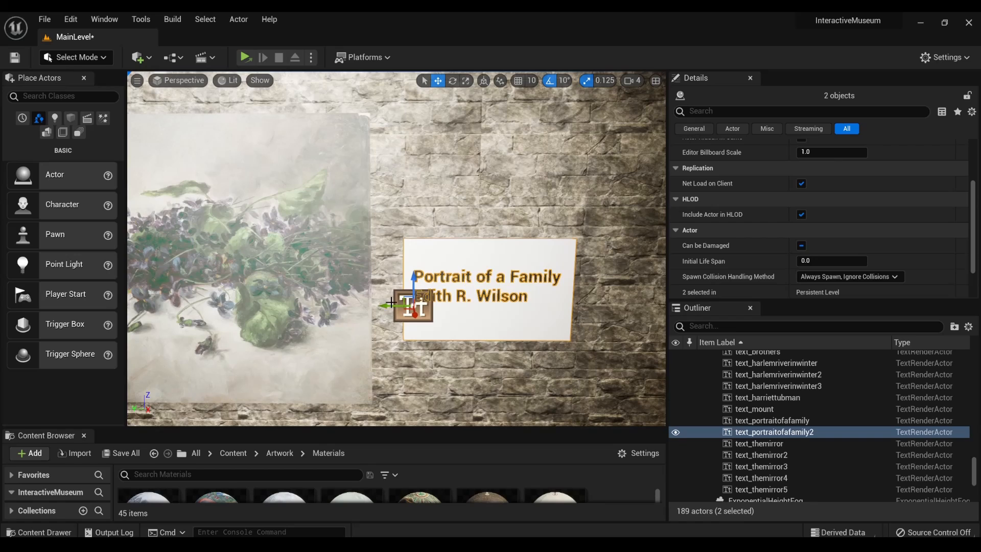
- Replace the copied plaque's text with "Violets" and, on a second line, "Pauline Powell Burns"
left_click(423, 305)
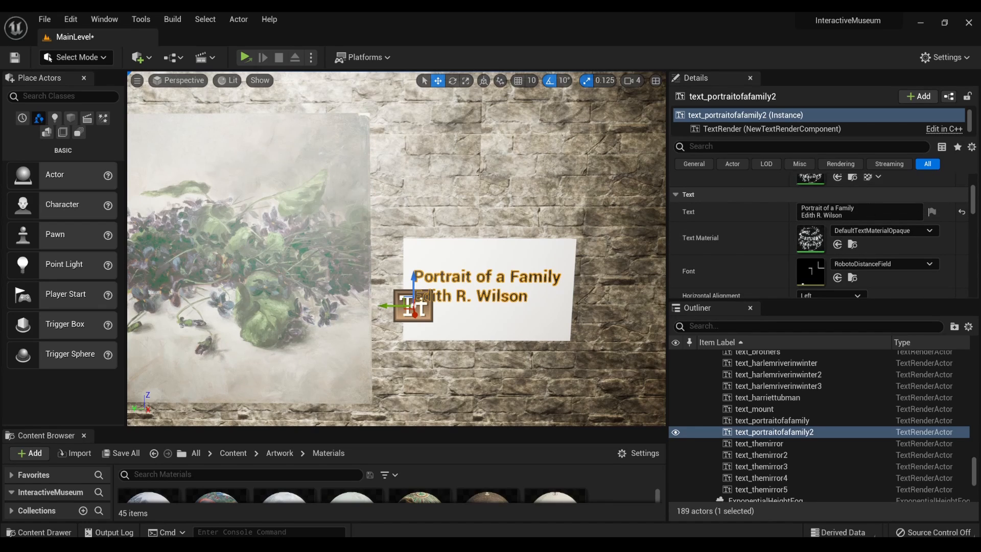
left_click(859, 210)
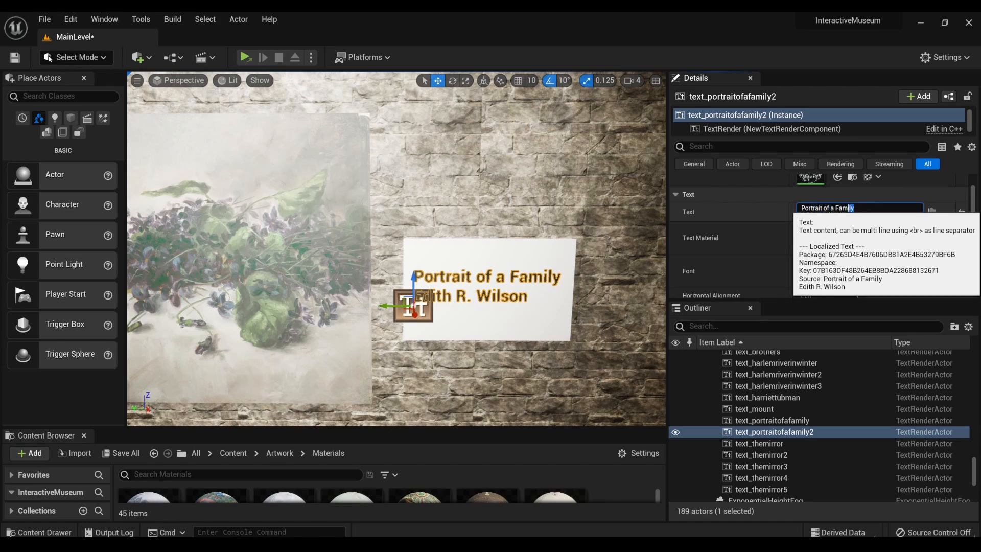
key("ctrl+a")
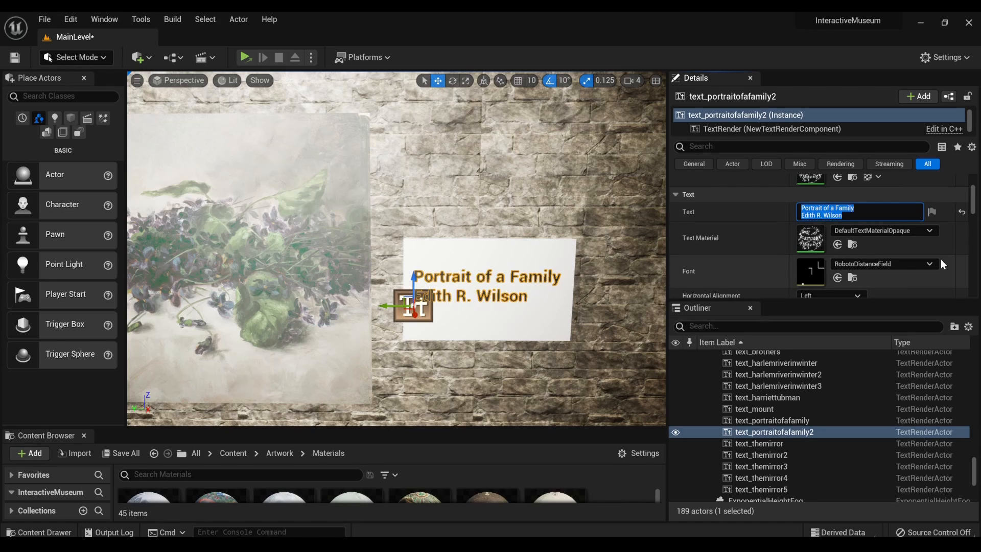
key("BackSpace")
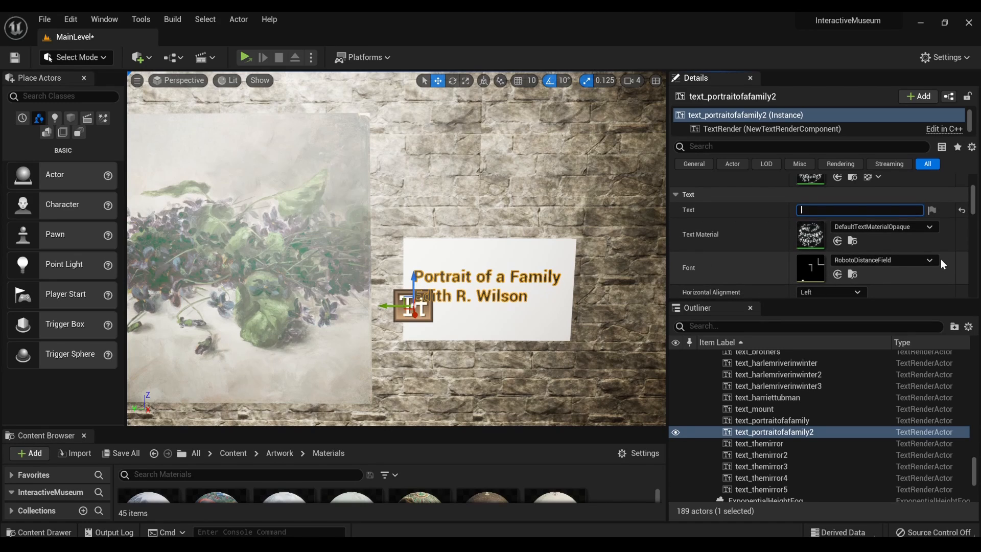
type("Violets")
key("shift+Return")
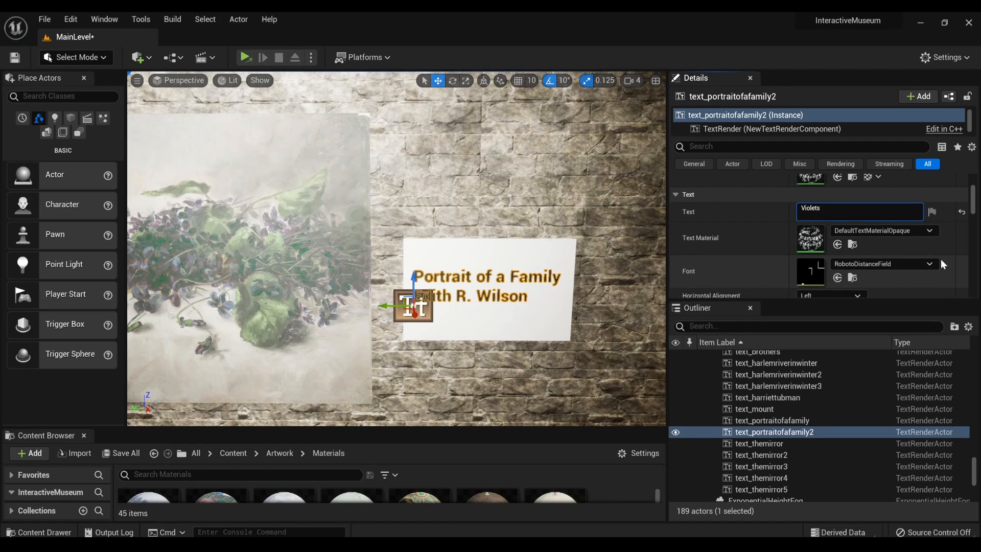
type("Pauline Powell Burns")
left_click(545, 333)
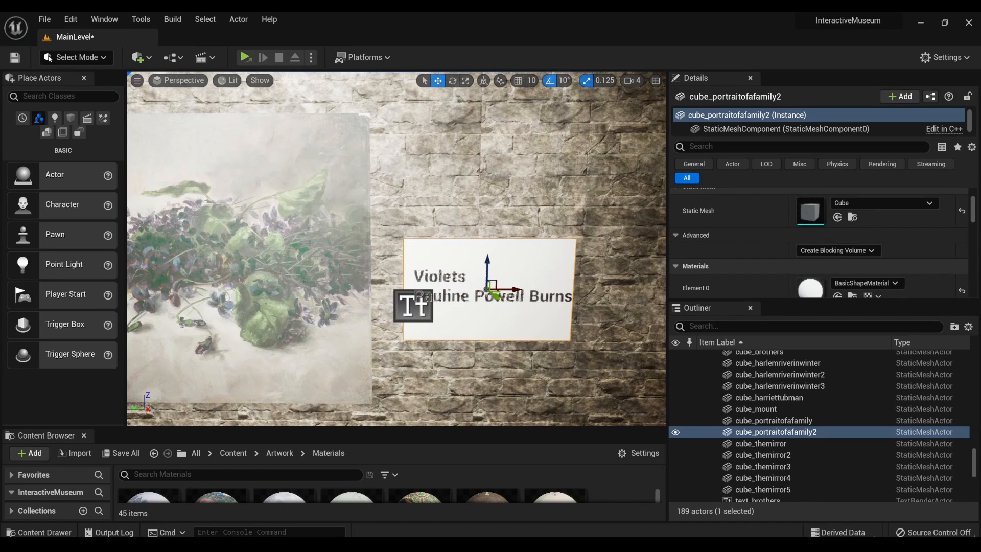
right_click_drag(327, 299, 404, 322)
left_click(290, 289)
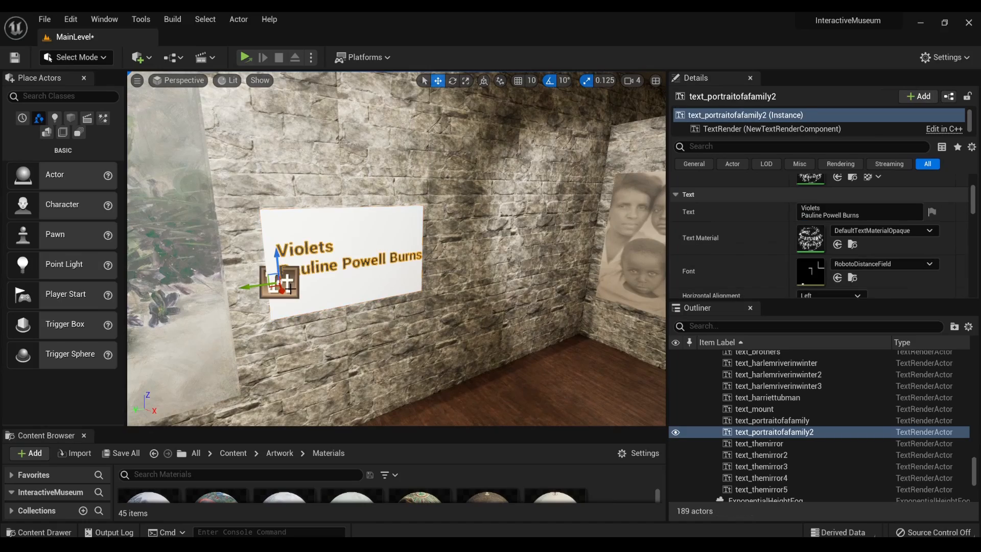
- Select the "The Queen in Hamlet" text together with the white plaque behind it
mouse_move(334, 294)
right_mouse_down()
mouse_move(327, 301)
mouse_move(134, 209)
right_mouse_up()
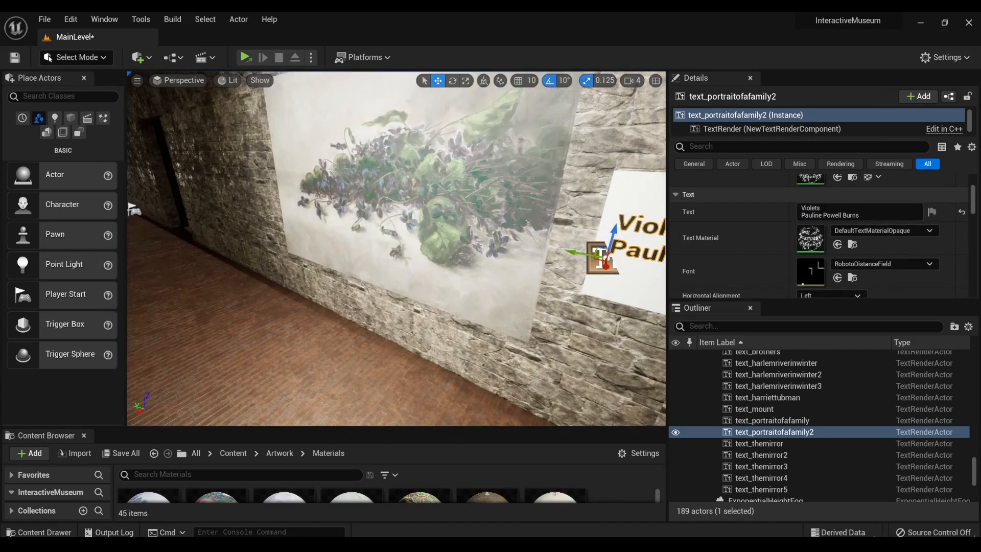
right_click_drag(327, 256, 603, 251)
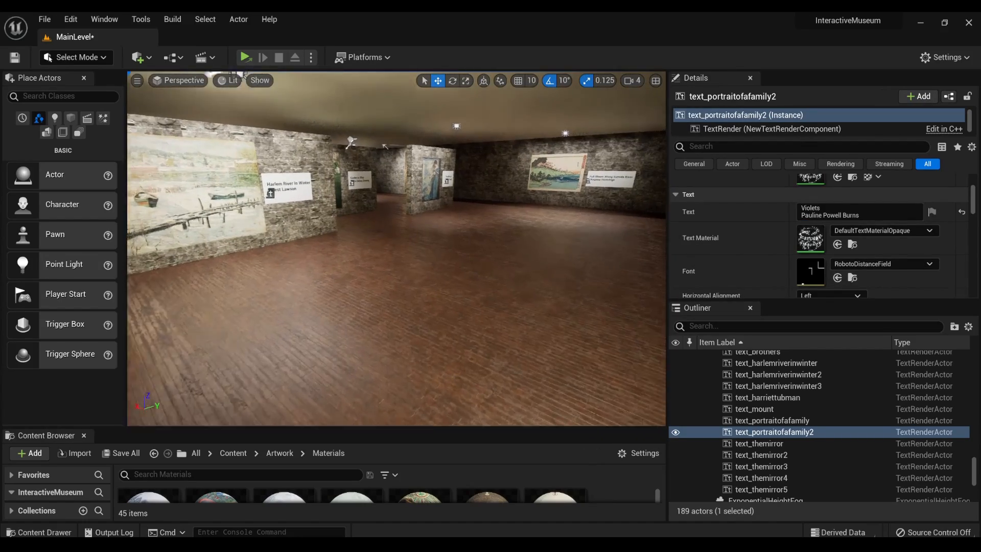
key("w")
mouse_move(397, 248)
right_mouse_down()
mouse_move(358, 234)
mouse_move(345, 207)
mouse_move(204, 214)
mouse_move(491, 233)
mouse_move(649, 230)
mouse_move(675, 236)
mouse_move(687, 255)
mouse_move(662, 242)
right_mouse_up()
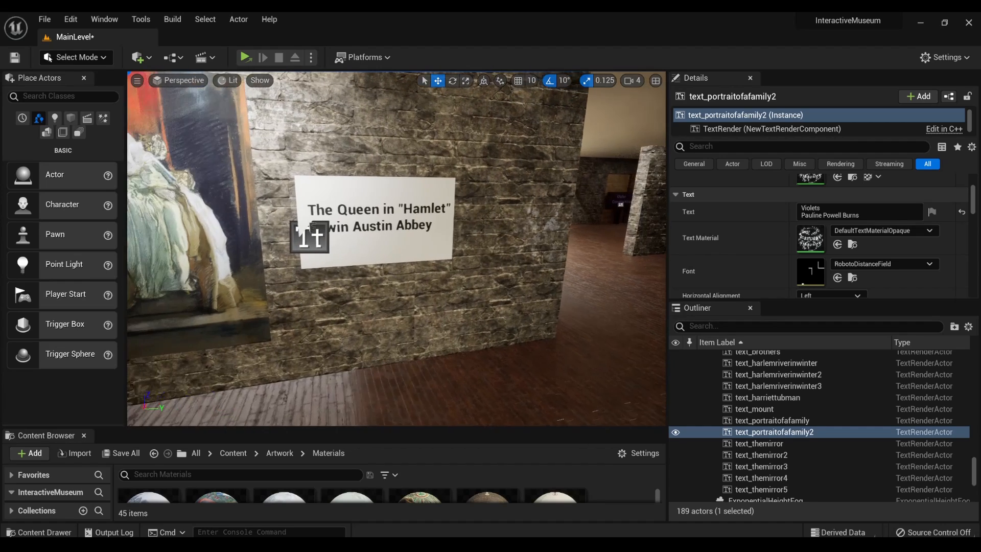
mouse_move(214, 290)
right_mouse_down()
mouse_move(240, 285)
mouse_move(213, 290)
right_mouse_up()
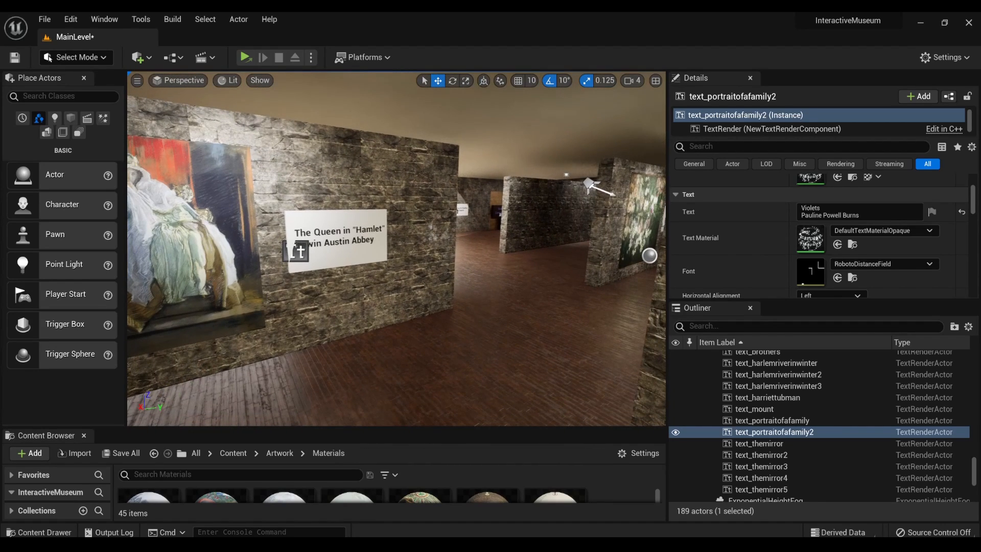
left_click(325, 260)
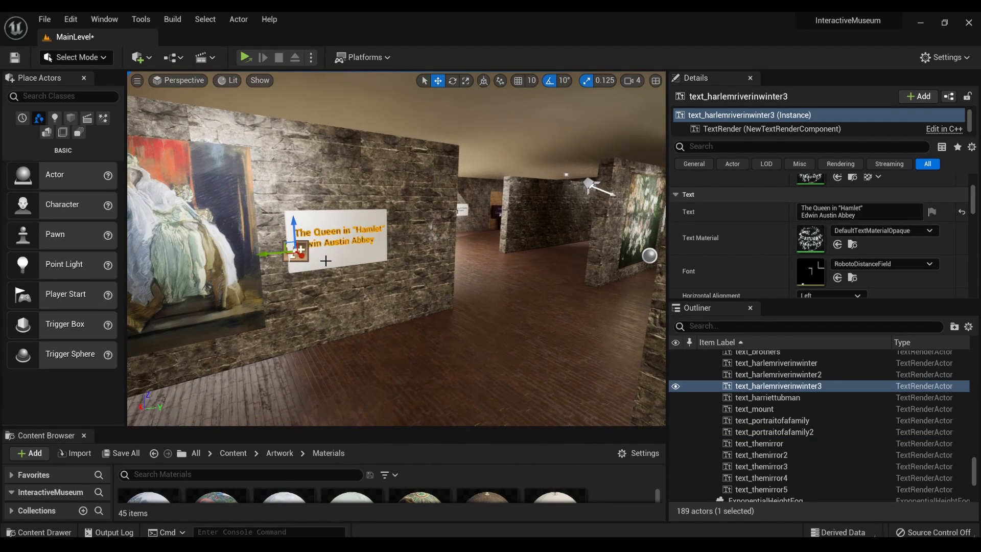
left_click(354, 254, "ctrl")
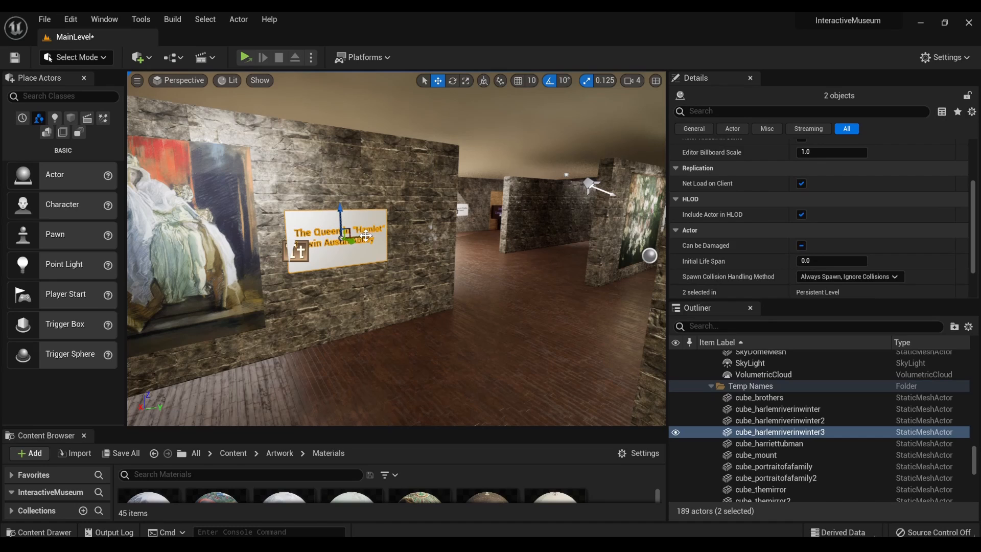
- Duplicate the "The Queen in Hamlet" plaque with its text and move the copy away to the end of the wall with the flower painting
left_click_drag(366, 236, 550, 250, "alt")
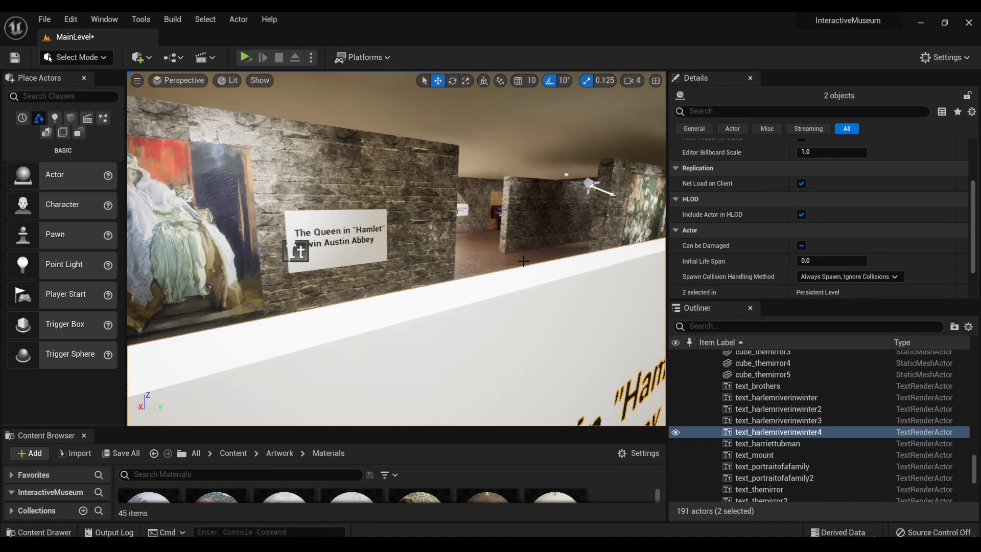
key("f")
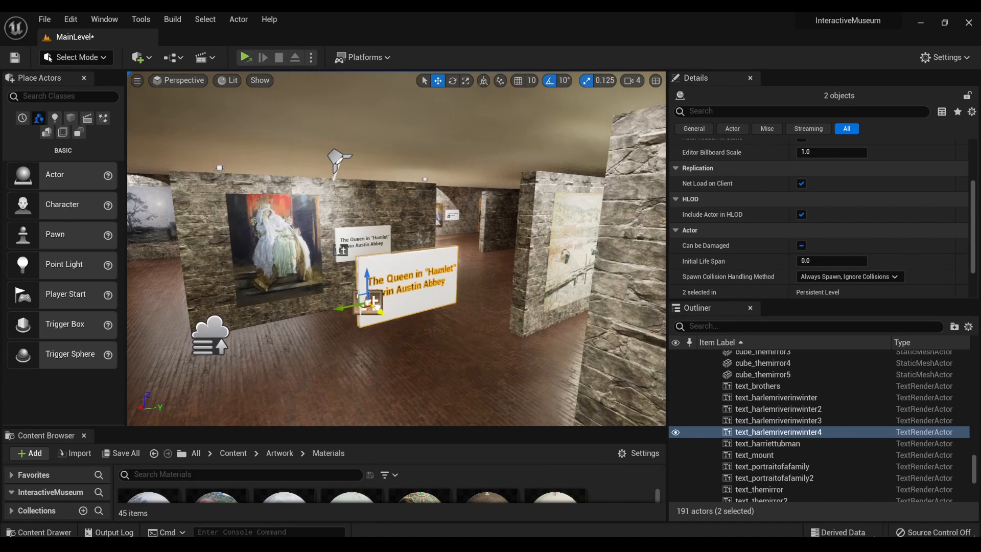
mouse_move(375, 301)
left_mouse_down()
mouse_move(300, 264)
mouse_move(404, 250)
mouse_move(539, 262)
left_mouse_up()
key("f")
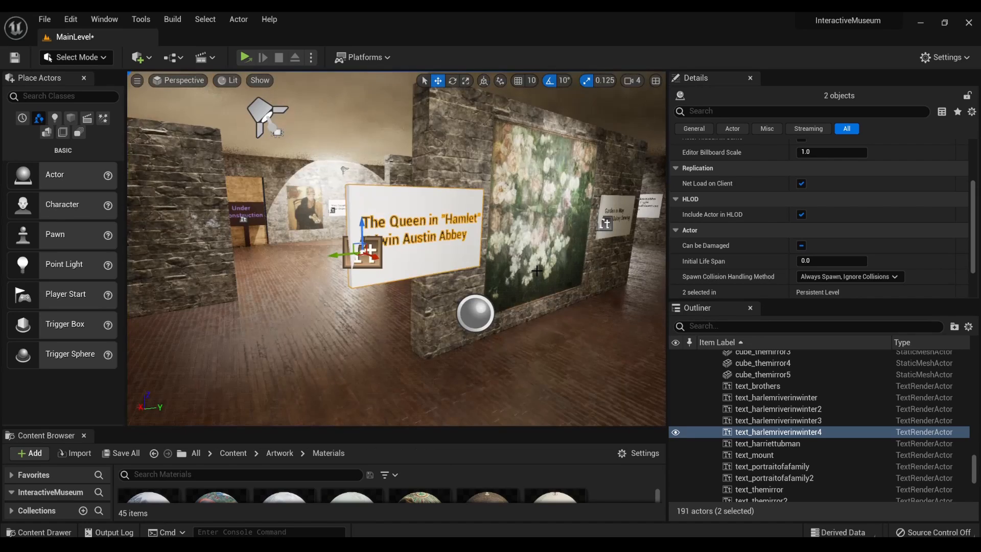
- Rotate the copied plaque and text so the lettering faces out beside the portrait of the woman in the blue dress
left_click_drag(510, 295, 456, 274, "alt")
key("e")
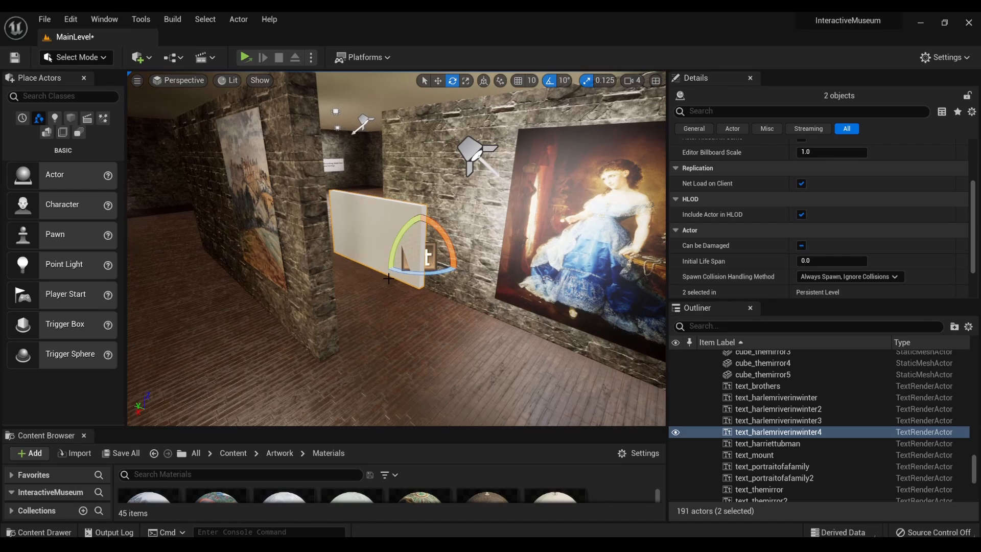
left_click_drag(447, 272, 403, 266)
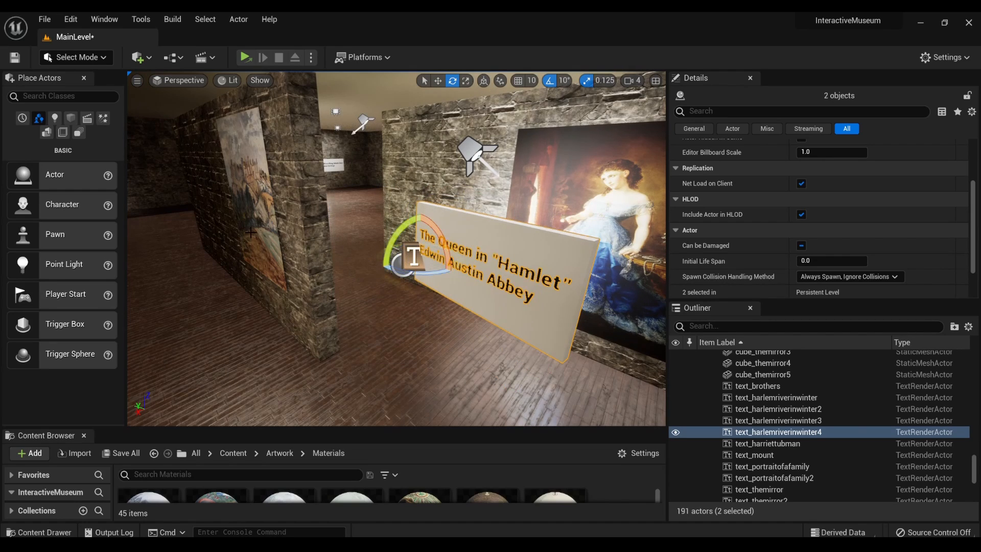
- Move the copied plaque and its text flat against the wall, clear of the portrait of the woman in the blue dress
scroll(251, 232, "down", 2)
mouse_move(250, 232)
right_mouse_down()
mouse_move(348, 222)
mouse_move(378, 207)
mouse_move(302, 217)
mouse_move(299, 249)
mouse_move(242, 243)
mouse_move(299, 244)
right_mouse_up()
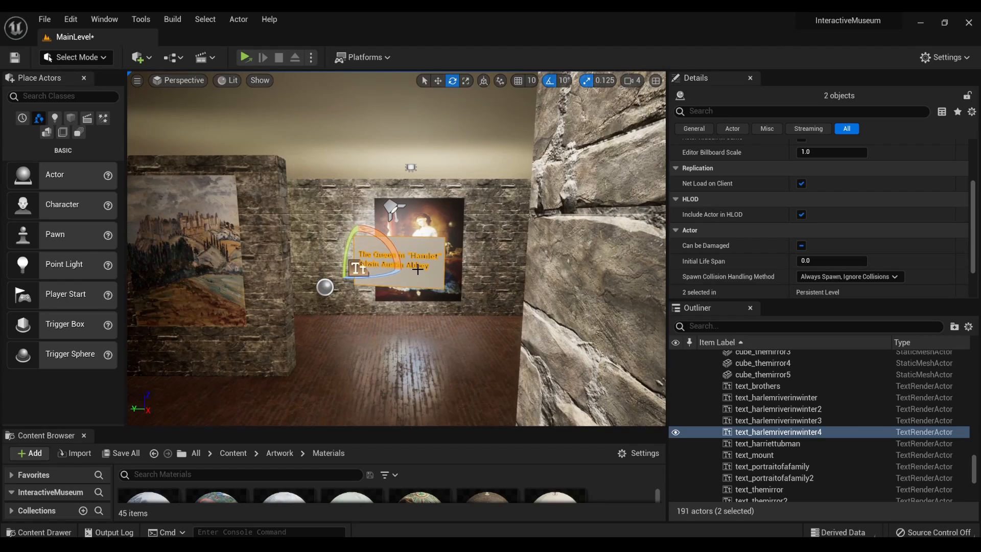
key("w")
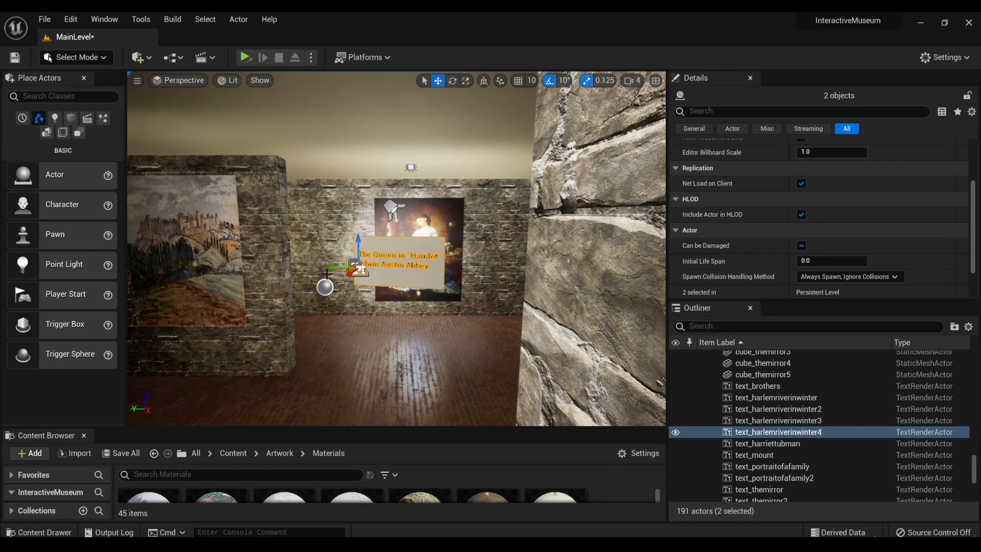
mouse_move(356, 271)
left_mouse_down()
mouse_move(378, 254)
mouse_move(256, 240)
mouse_move(196, 257)
mouse_move(215, 253)
left_mouse_up()
key("f")
key("e")
key("w")
key("f")
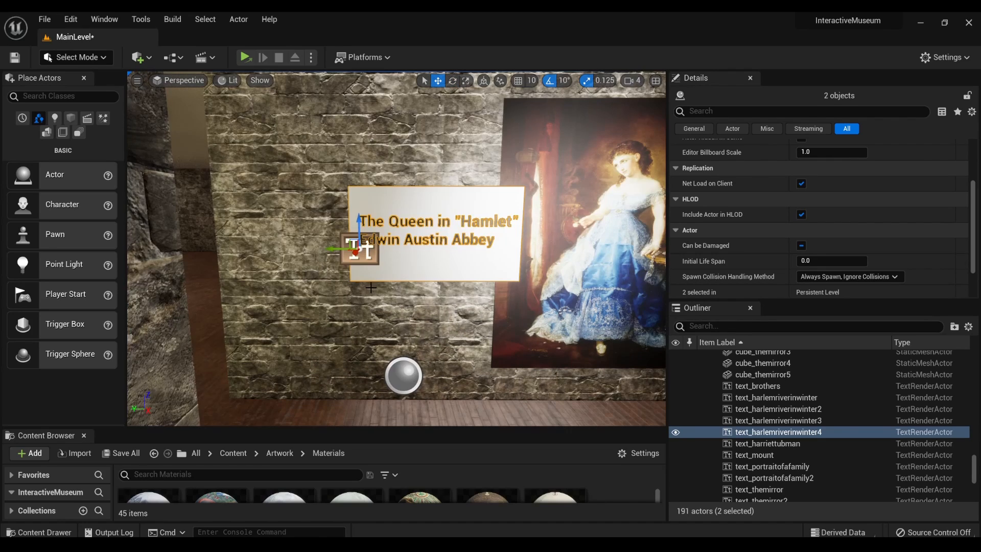
left_click_drag(376, 269, 253, 269, "alt")
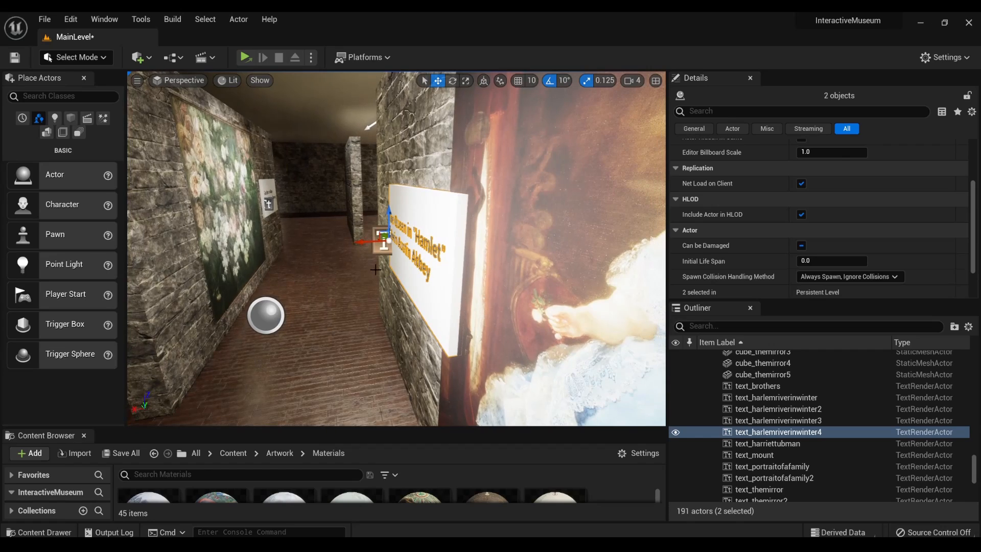
left_click_drag(449, 281, 567, 283, "alt")
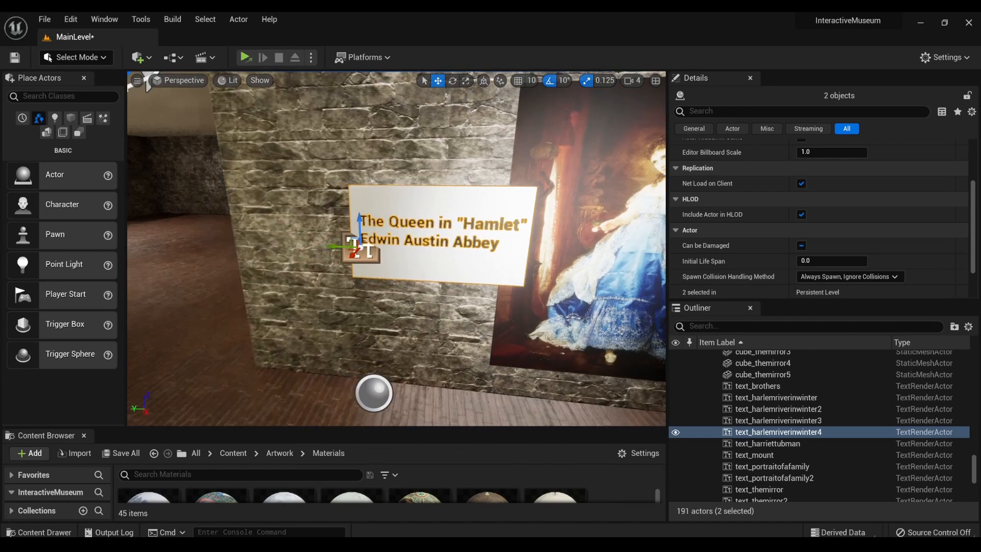
left_click_drag(339, 247, 275, 244)
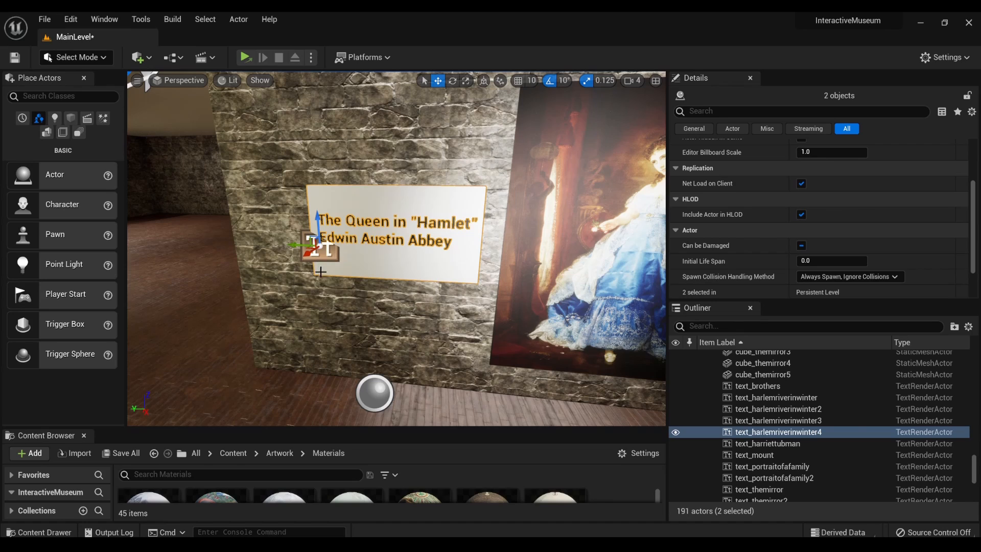
- Replace the copied plaque's text with "We Both Must Fade (Mrs. Fithian)" and, on a second line, "Lilly Martin Spencer"
scroll(337, 269, "up", 3)
scroll(337, 270, "down", 3)
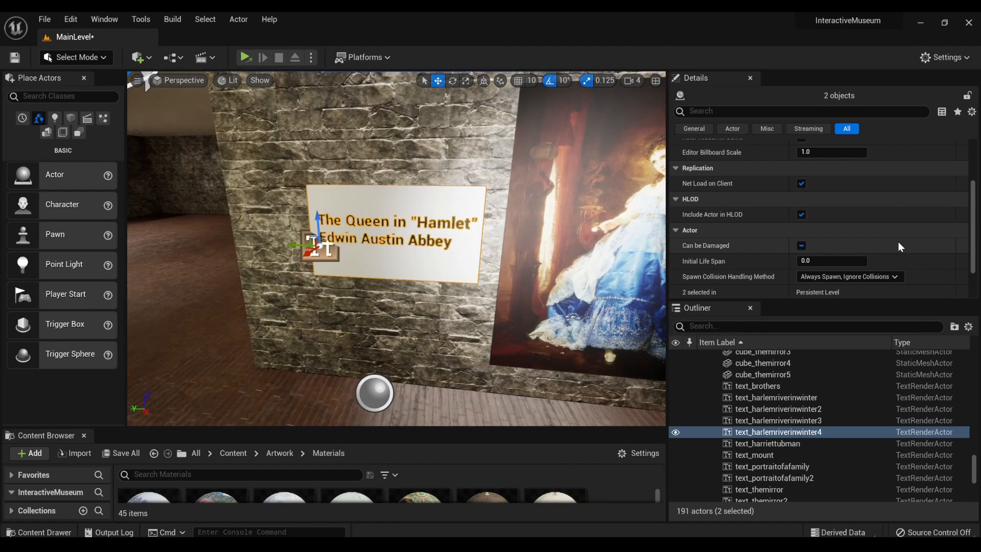
scroll(899, 241, "up", 4)
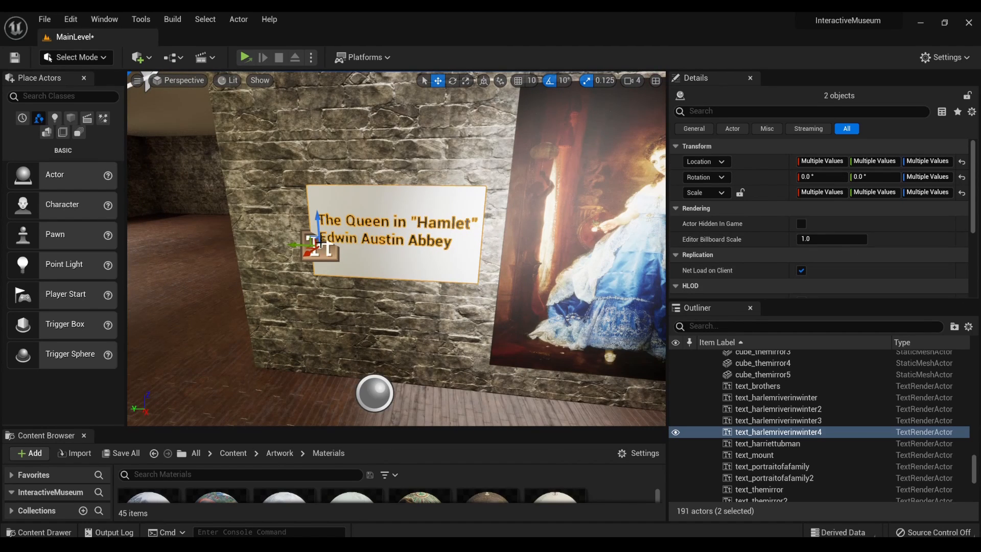
left_click(320, 246)
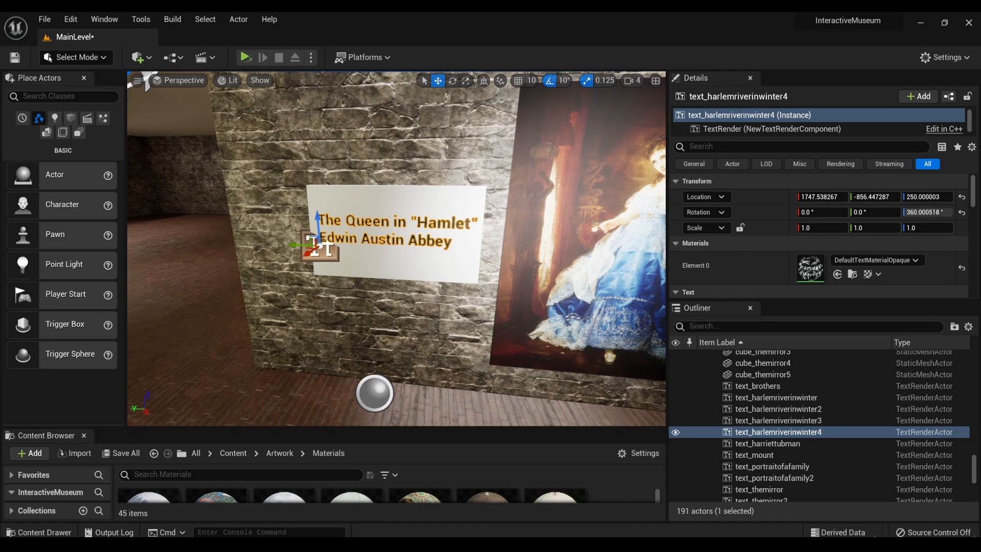
scroll(768, 255, "down", 4)
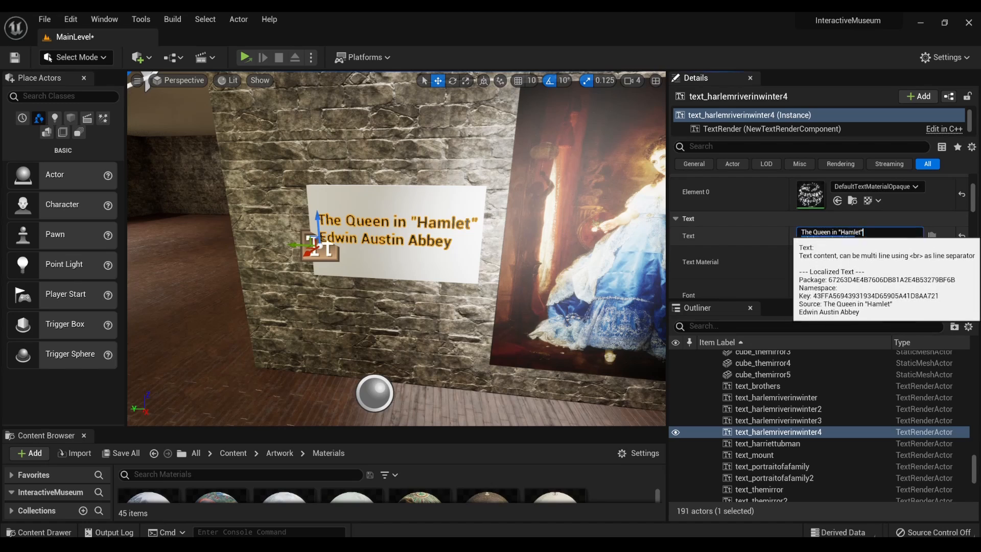
left_click(818, 236)
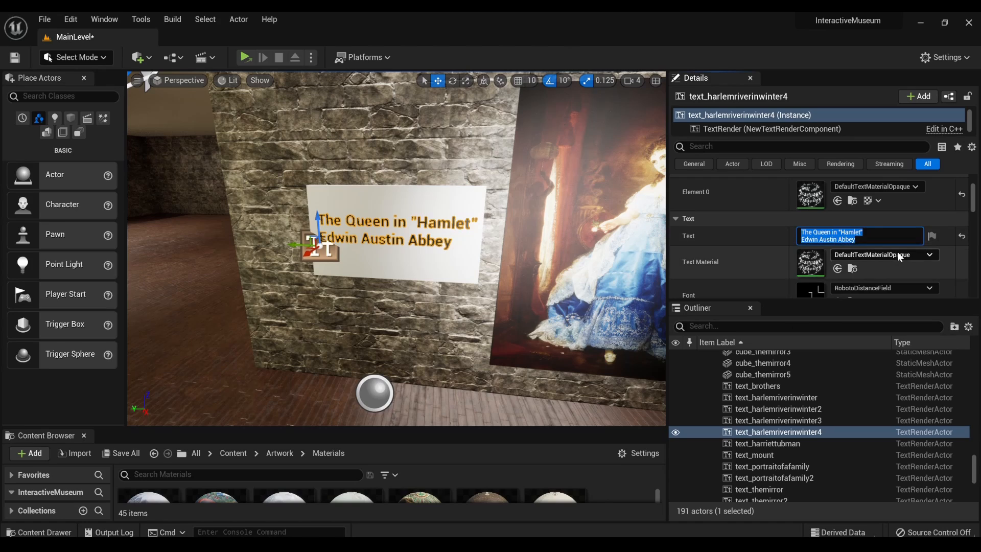
key("BackSpace")
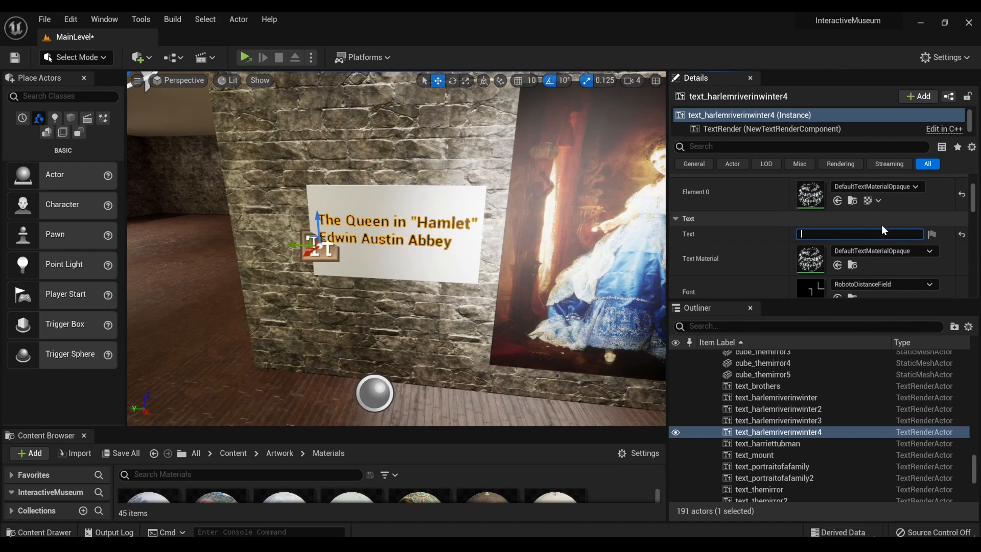
type("We Both Must Fade (Mrs. Fithian")
key("shift+Return")
type("L")
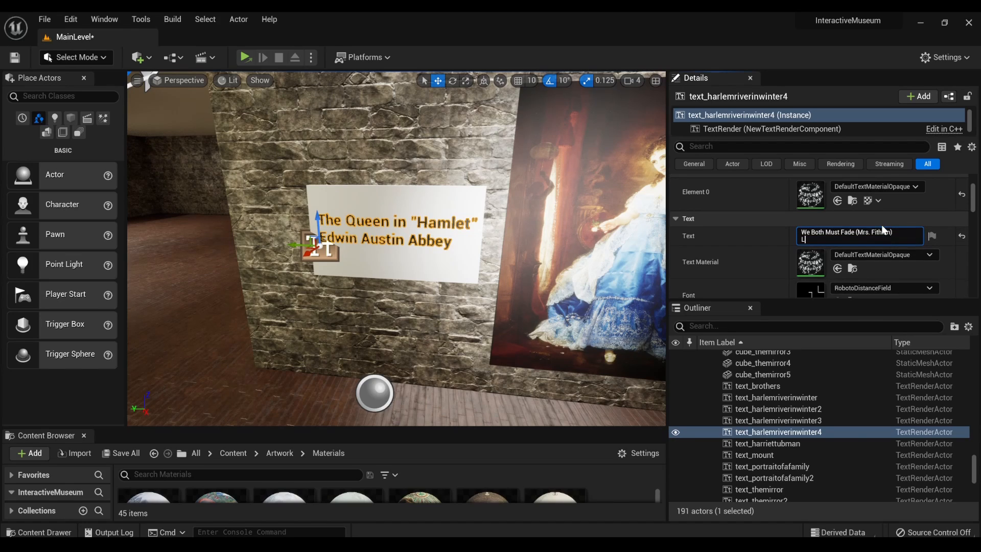
type("illy Martin Spencer")
key("Return")
- Shift the white plaque and its lettering farther from the portrait so the long title no longer overlaps the painting
left_click(455, 244)
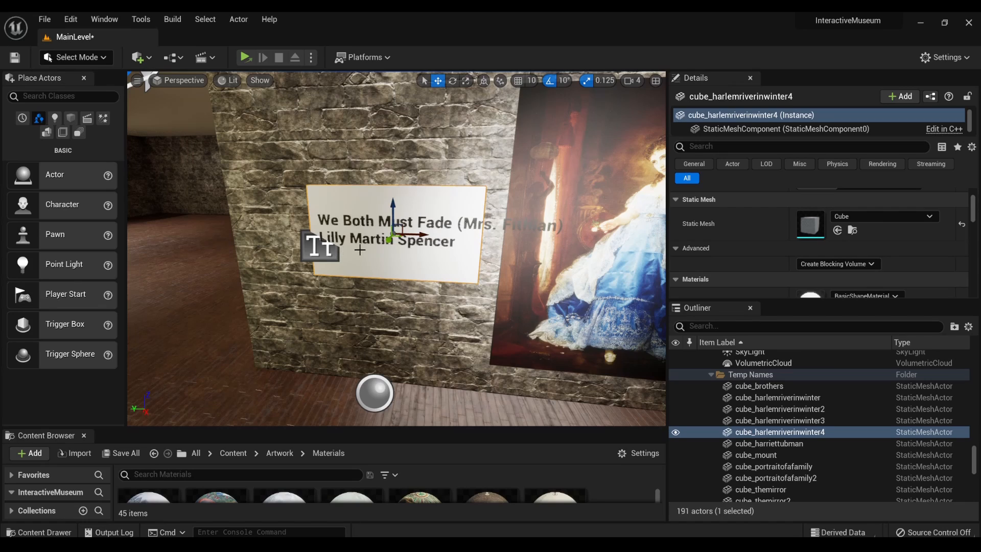
left_click(469, 225)
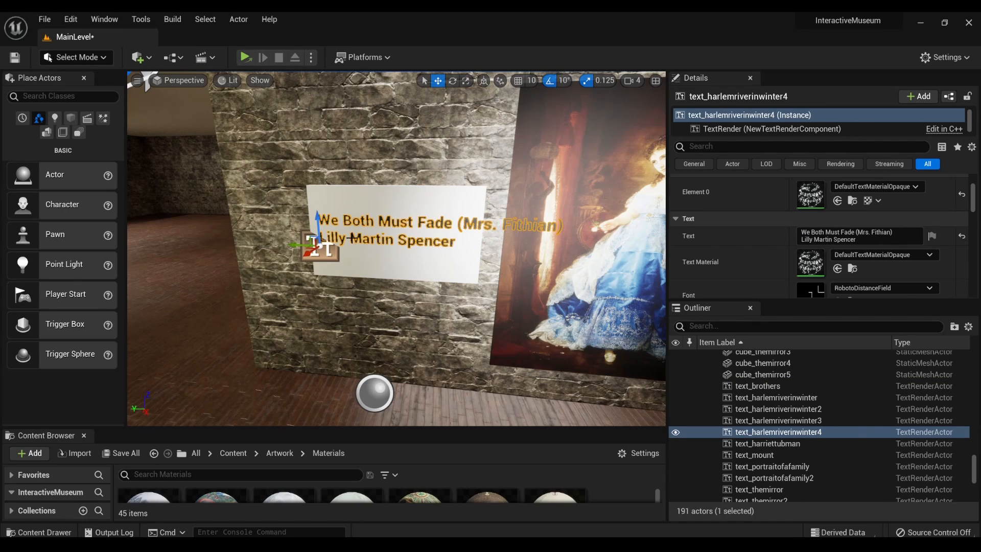
left_click(396, 269)
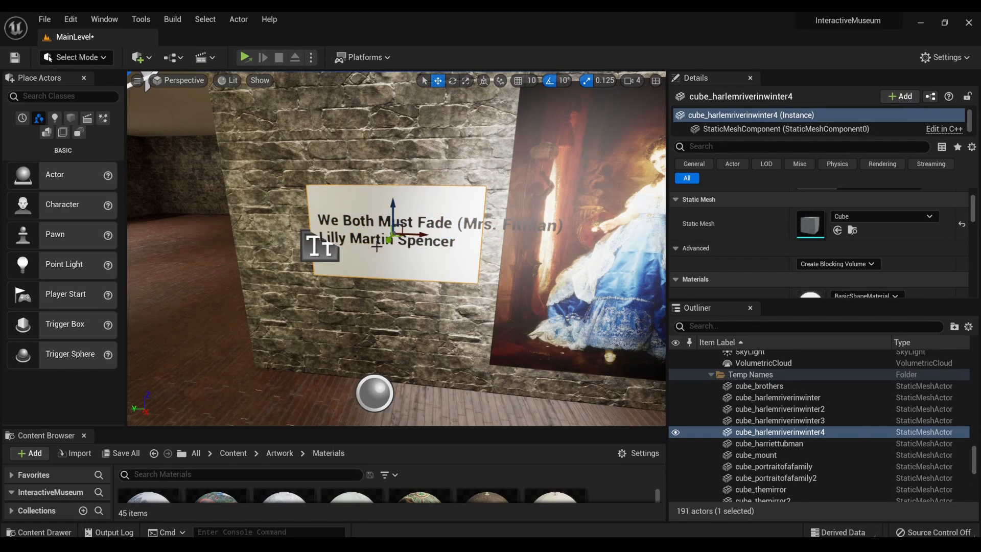
left_click_drag(413, 234, 388, 227)
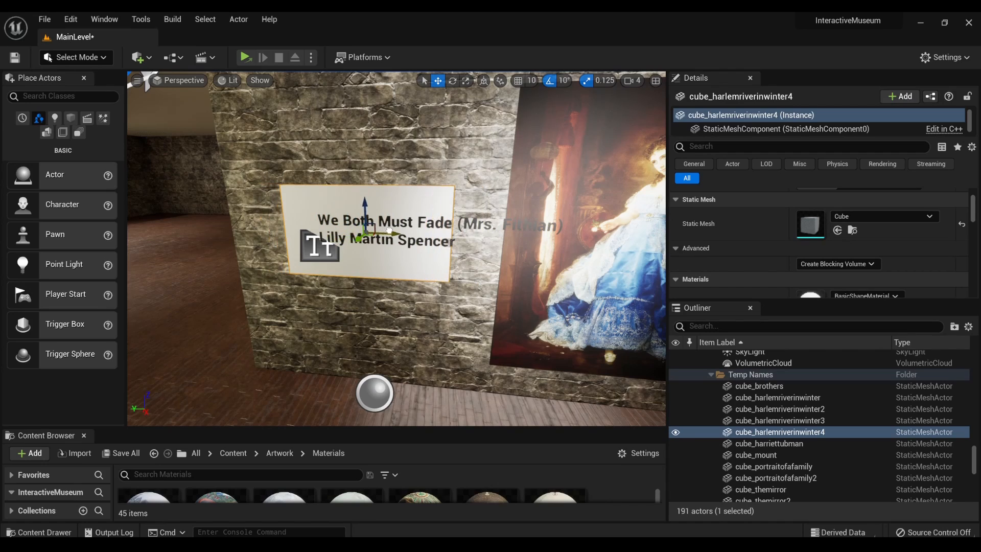
left_click(315, 244)
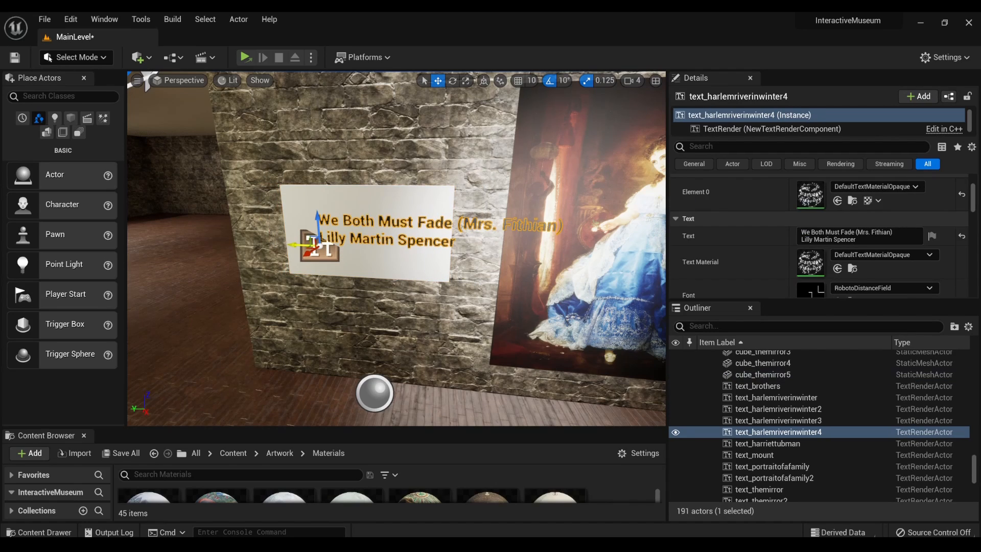
left_click_drag(303, 241, 333, 250)
- Widen the white plaque to fit the whole "We Both Must Fade" title and center it behind the lettering
left_click(333, 250)
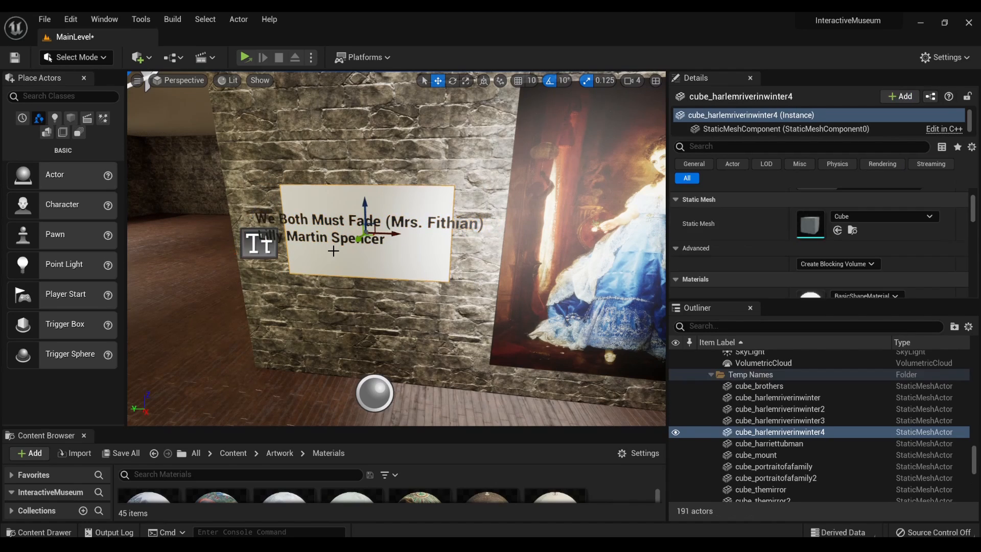
key("r")
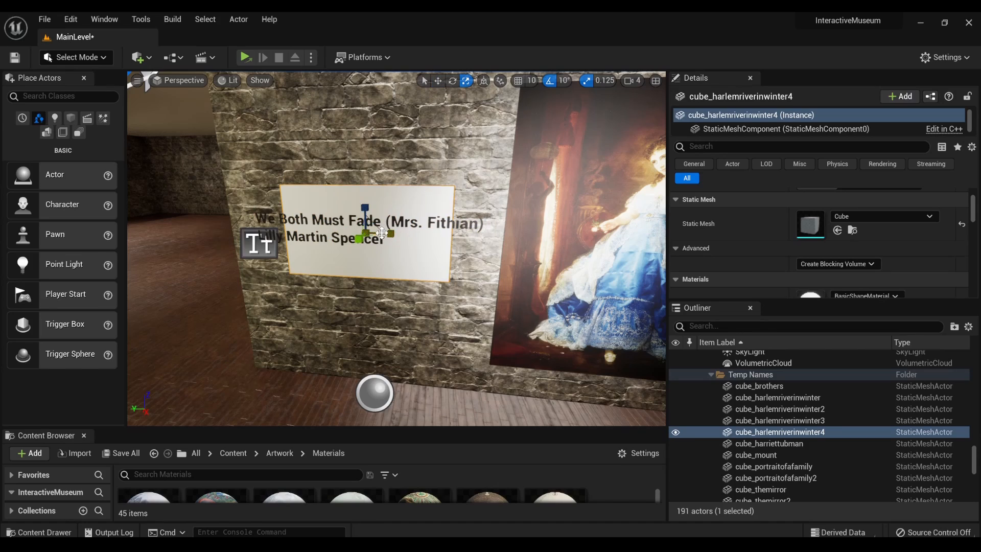
mouse_move(383, 234)
left_mouse_down()
mouse_move(411, 235)
mouse_move(386, 235)
left_mouse_up()
key("w")
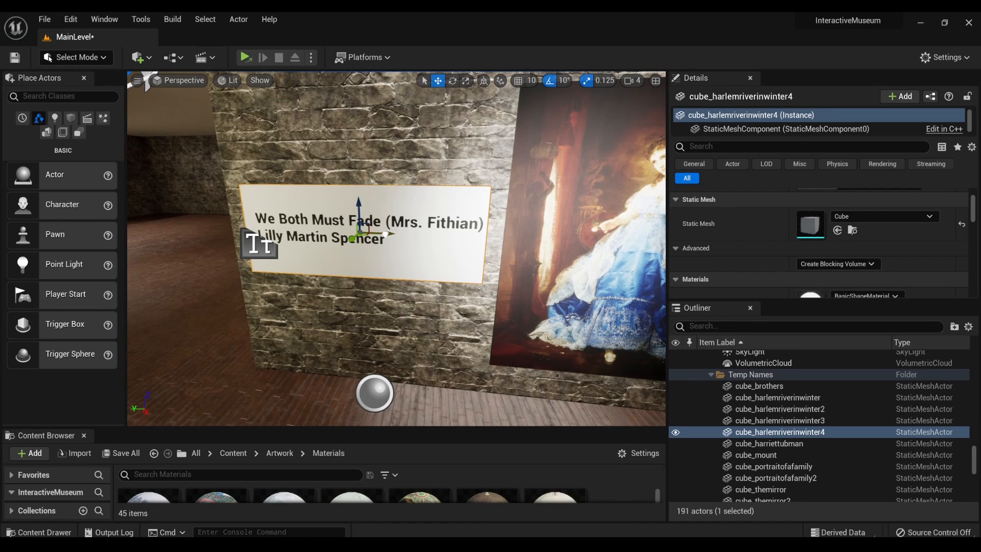
mouse_move(386, 234)
left_mouse_down()
mouse_move(375, 234)
mouse_move(389, 234)
left_mouse_up()
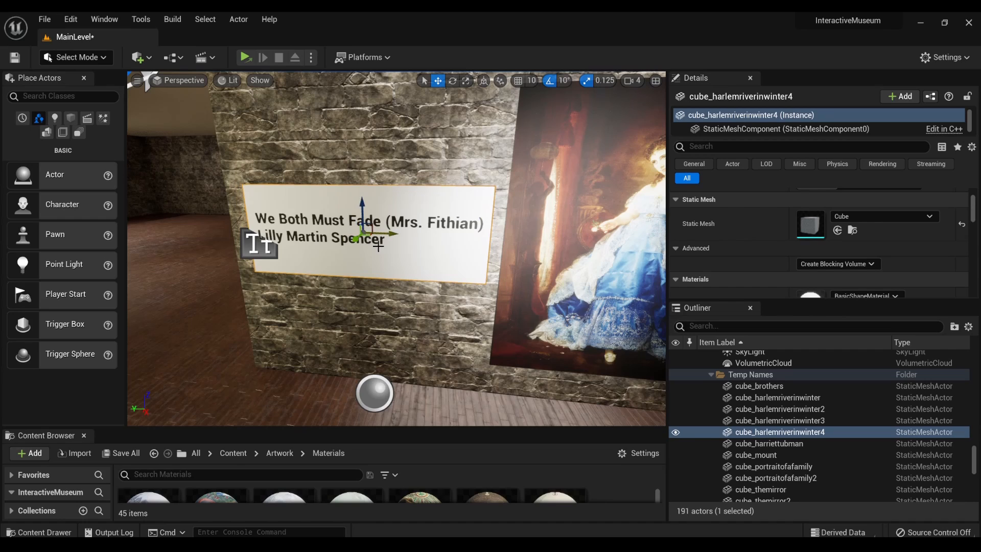
left_click(262, 246, "shift")
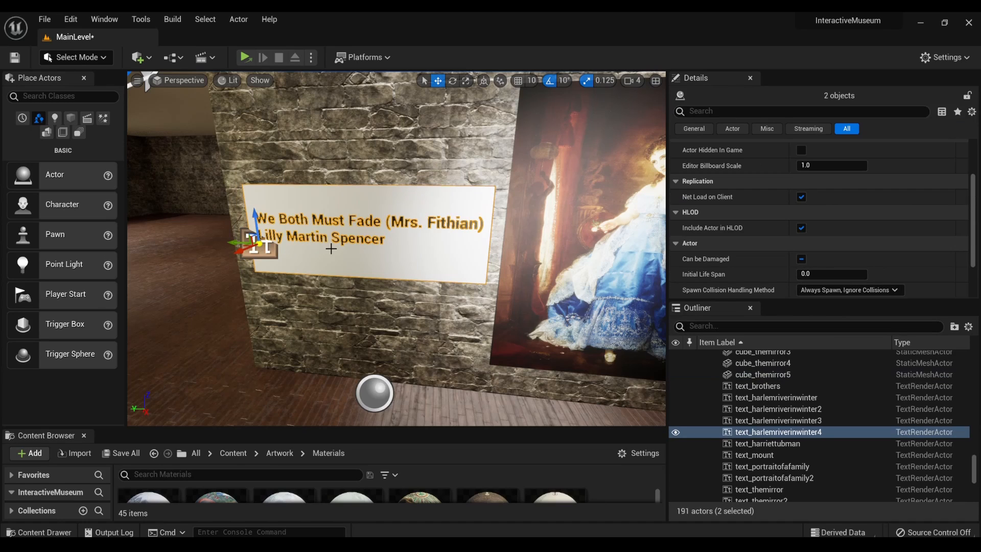
left_click(349, 240)
- Select the "Mary Cassatt" text together with the white plaque behind it
scroll(374, 269, "down", 5)
scroll(375, 272, "down", 6)
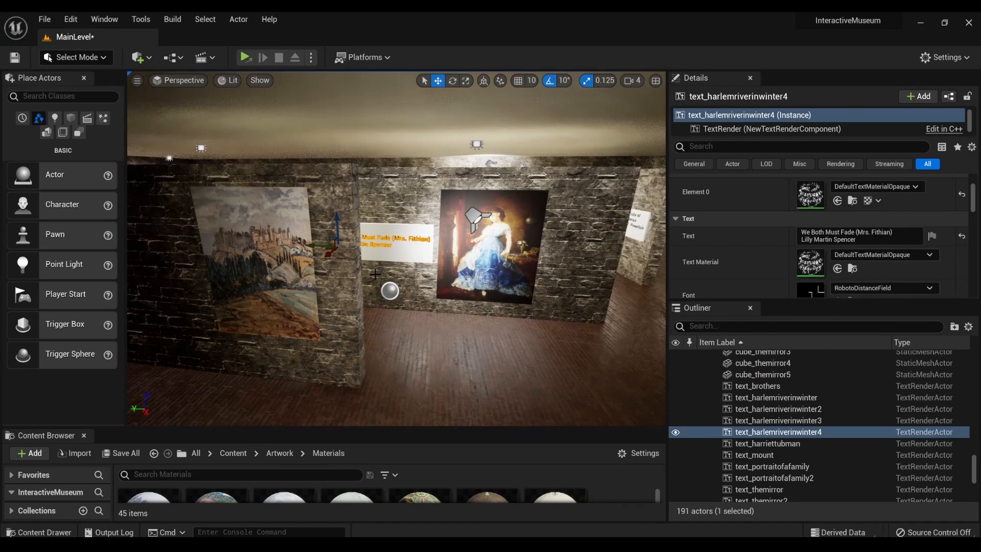
key("w")
right_click_drag(391, 276, 646, 276)
right_click_drag(424, 251, 516, 251)
key("w")
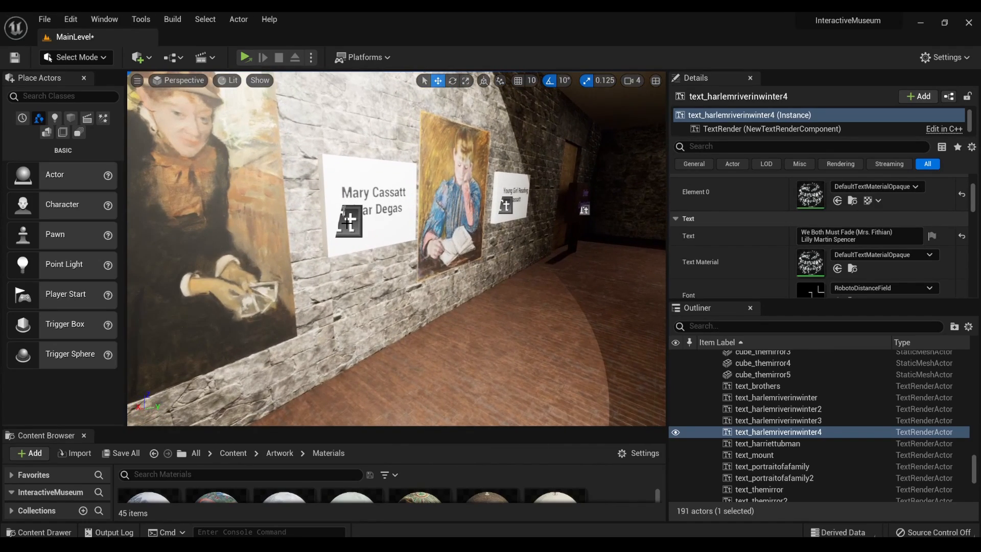
left_click(368, 217)
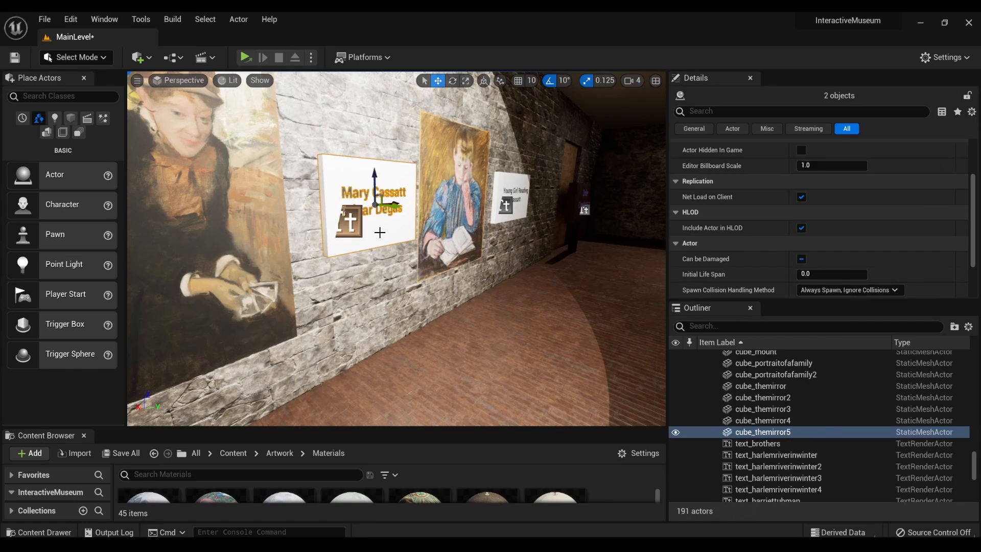
left_click(380, 232, "ctrl")
- Duplicate the "Mary Cassatt" plaque with its text and move the copy along the wall past the "Under Construction" board
scroll(380, 233, "down", 5)
right_click_drag(462, 260, 483, 259)
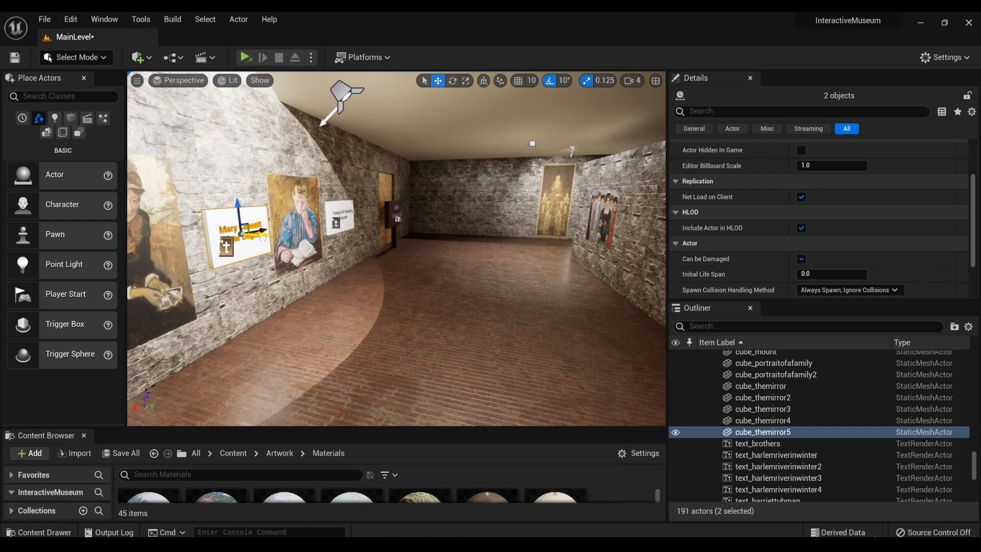
left_click_drag(258, 236, 391, 308, "alt")
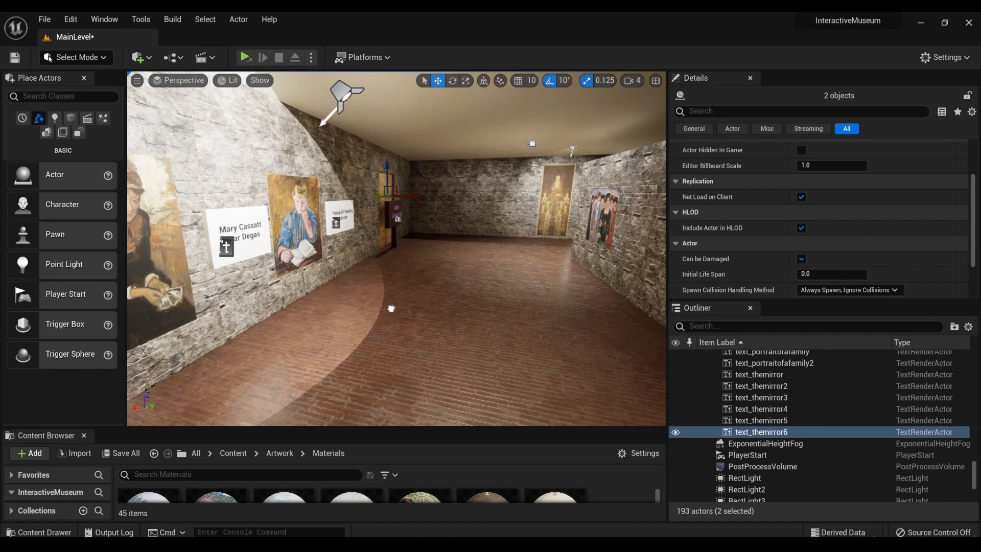
right_click_drag(441, 257, 452, 286)
key("w")
key("e")
right_click_drag(412, 251, 412, 248)
left_click_drag(428, 209, 309, 277)
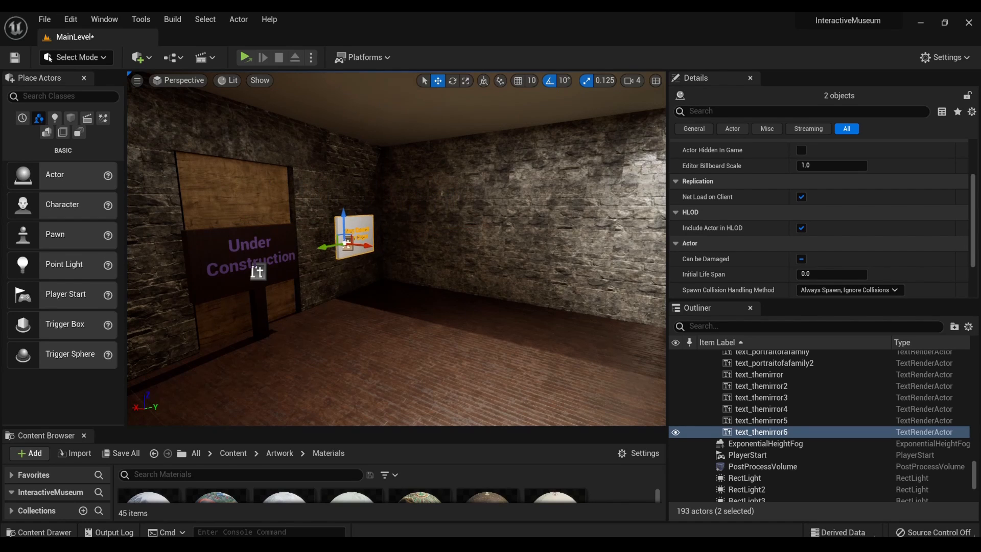
- Rotate the copied plaque and text so the lettering faces the same way as the wall with the group portrait
mouse_move(353, 256)
right_mouse_down()
mouse_move(435, 240)
mouse_move(383, 238)
mouse_move(477, 239)
right_mouse_up()
key("s")
key("s")
key("e")
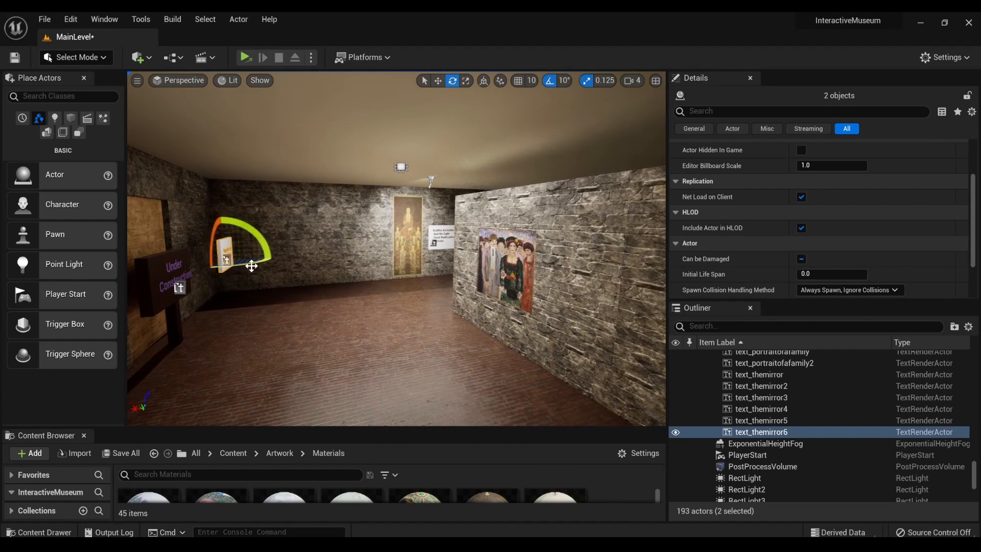
key("s")
mouse_move(258, 265)
right_mouse_down()
mouse_move(158, 264)
mouse_move(334, 257)
right_mouse_up()
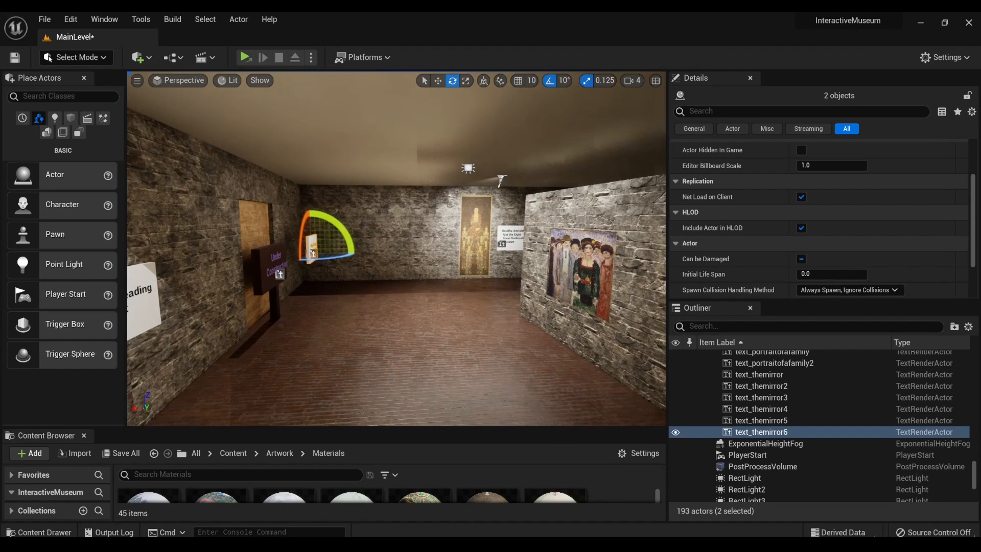
left_click_drag(334, 256, 493, 296)
- Move the copied "Mary Cassatt" plaque and text over to the wall section between the group portrait and the Adam and Eve painting
key("w")
key("f")
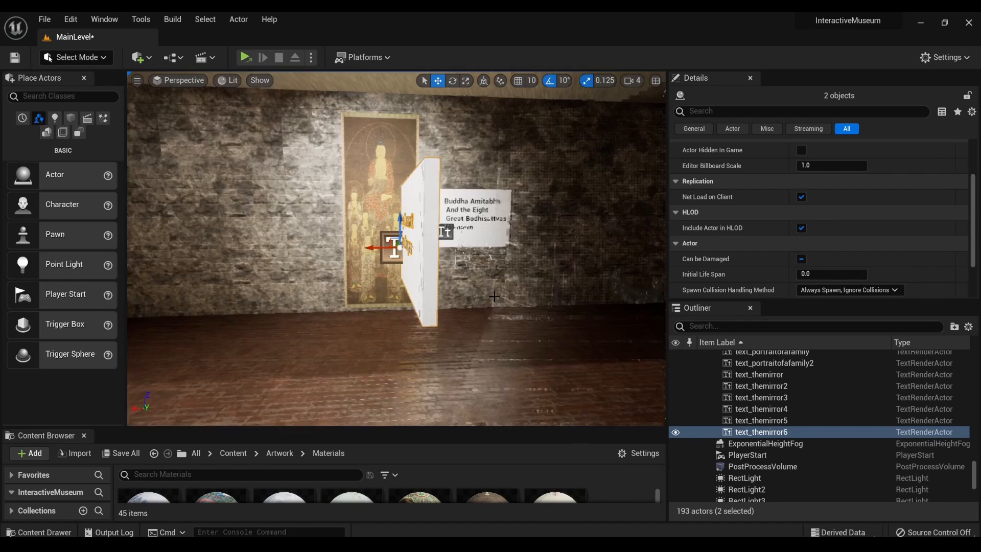
scroll(490, 298, "down", 5)
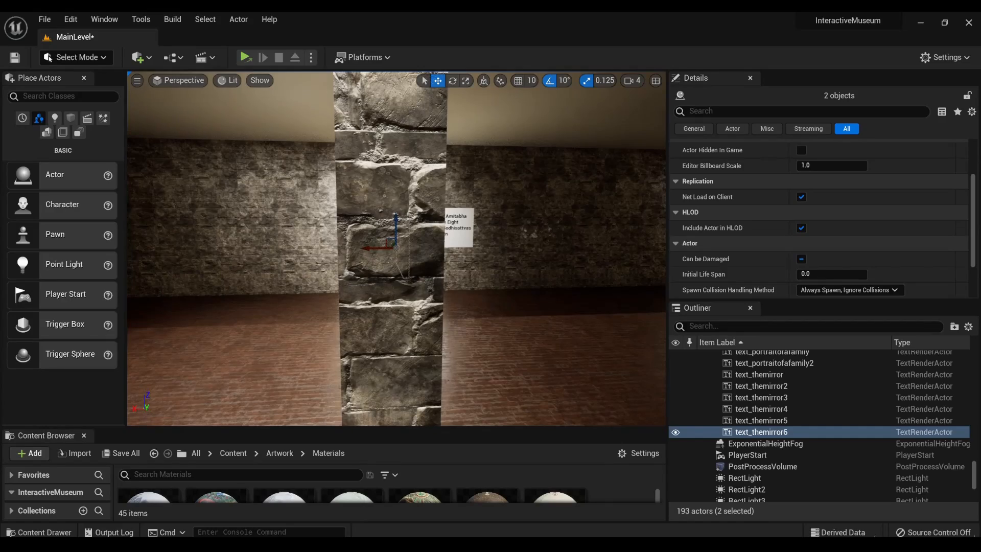
right_click_drag(448, 302, 602, 303)
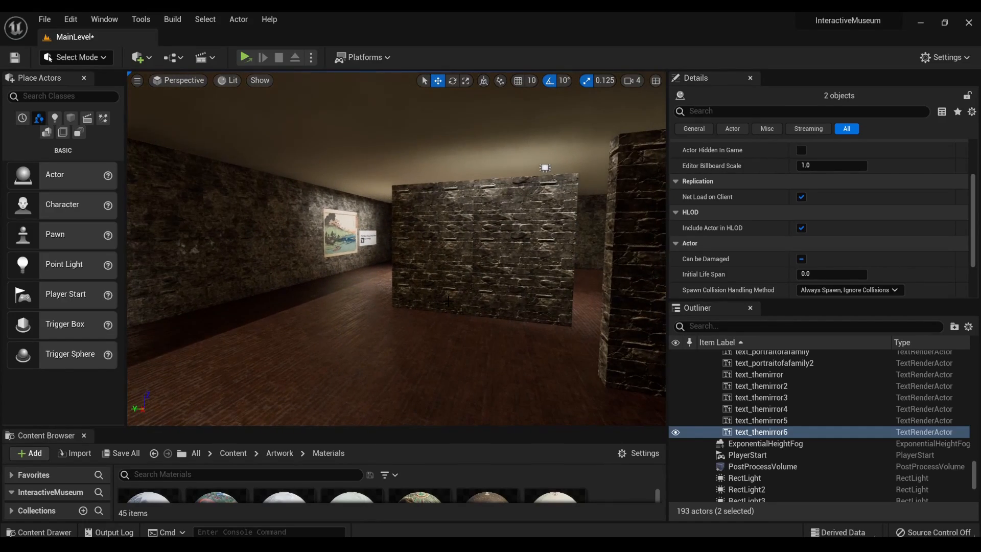
mouse_move(433, 301)
right_mouse_down()
mouse_move(337, 294)
mouse_move(562, 276)
right_mouse_up()
key("s")
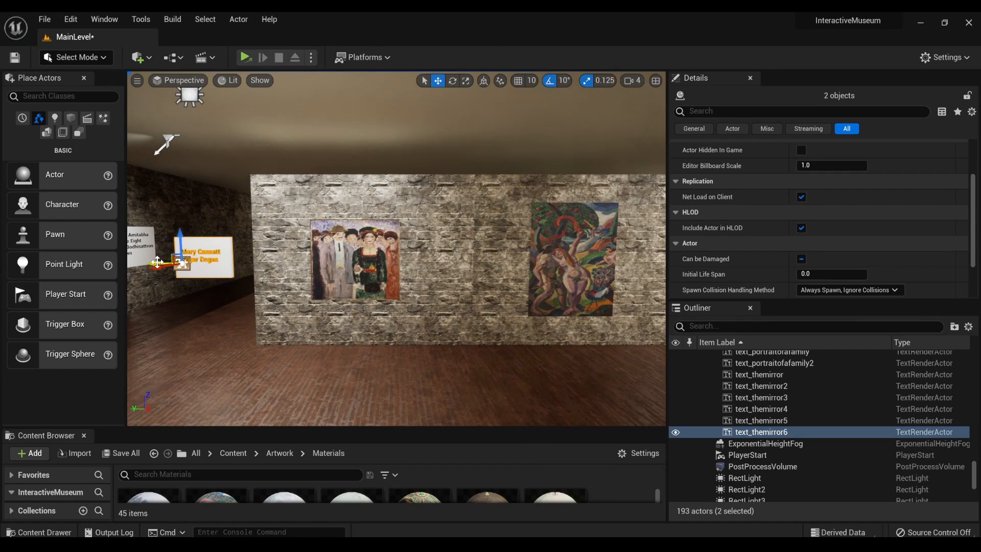
mouse_move(182, 263)
left_mouse_down()
mouse_move(442, 295)
mouse_move(428, 293)
left_mouse_up()
key("a")
right_click_drag(428, 294, 524, 294)
key("w")
right_click_drag(312, 273, 311, 272)
key("w")
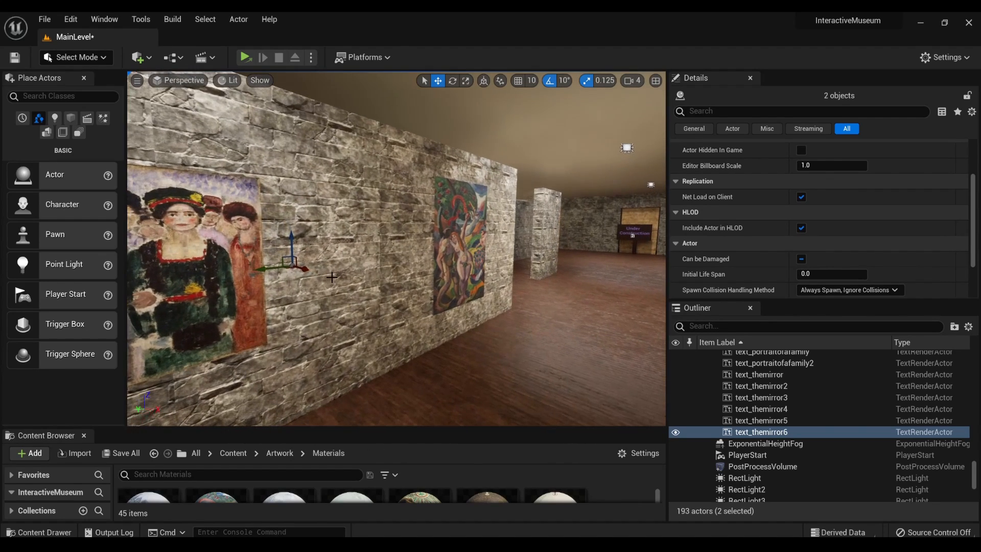
- Pull the copied plaque and text out of the stone wall so they sit on its surface beside the group portrait
left_click_drag(308, 270, 355, 295)
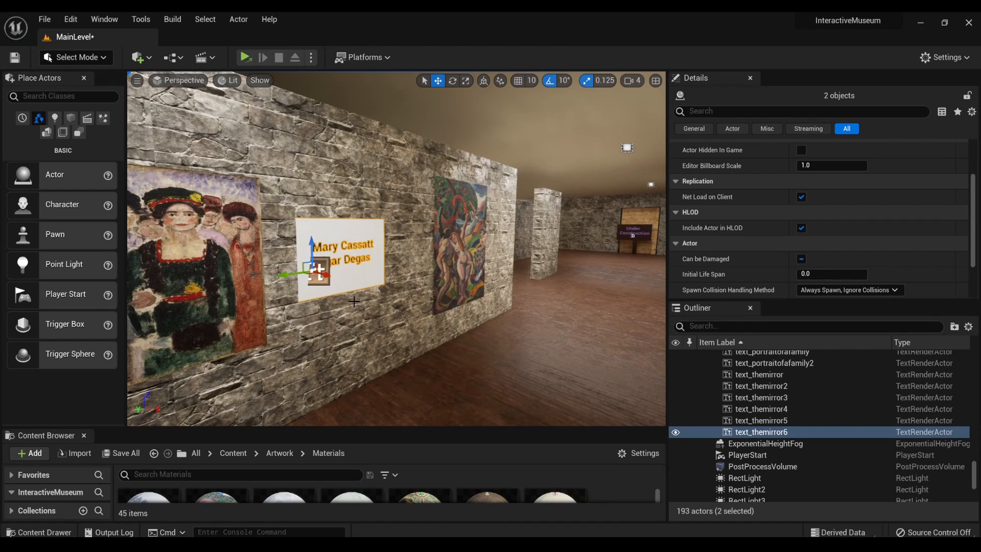
right_click_drag(352, 298, 352, 298)
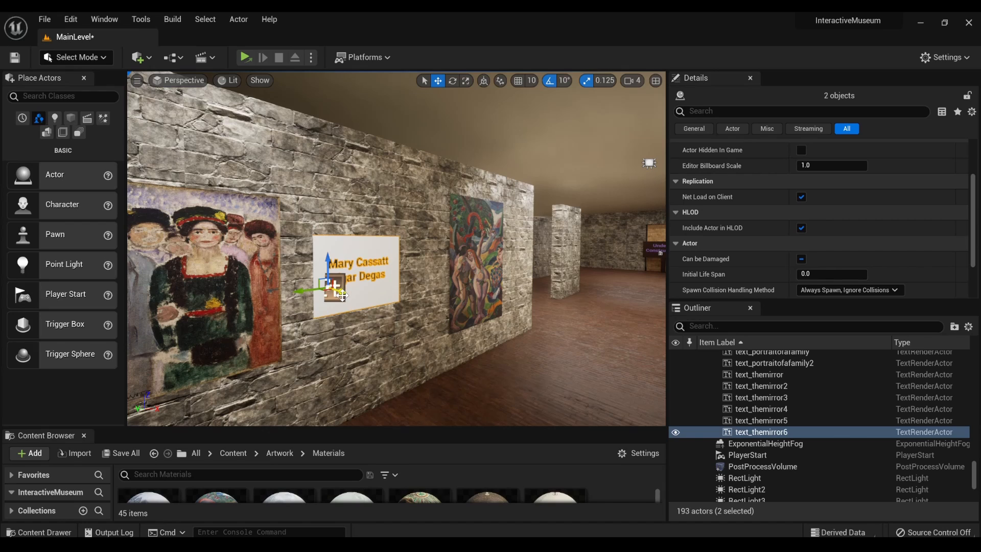
left_click_drag(344, 296, 347, 298)
left_click_drag(351, 298, 335, 299)
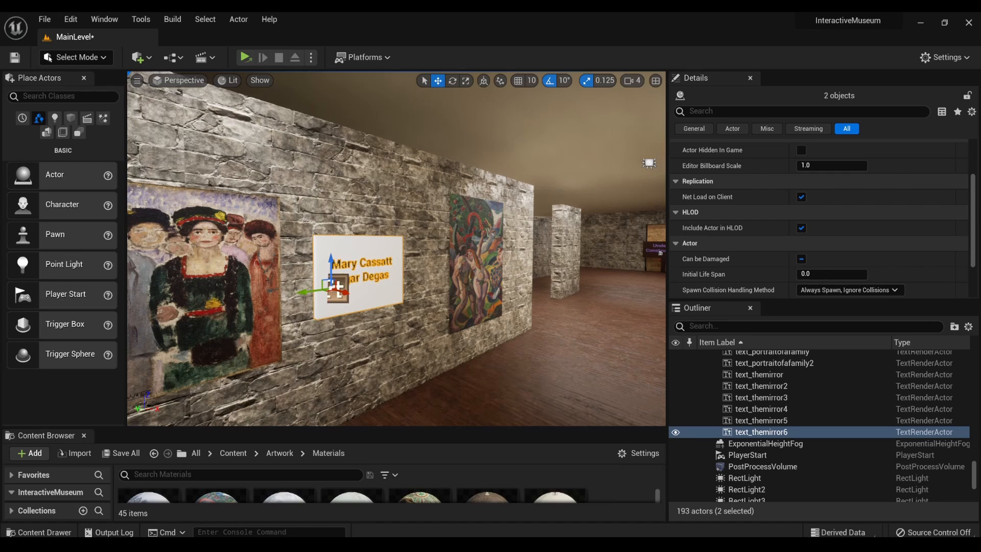
- Shift the copied lettering slightly on its own and adjust the white plaque's position behind it
left_click(335, 298)
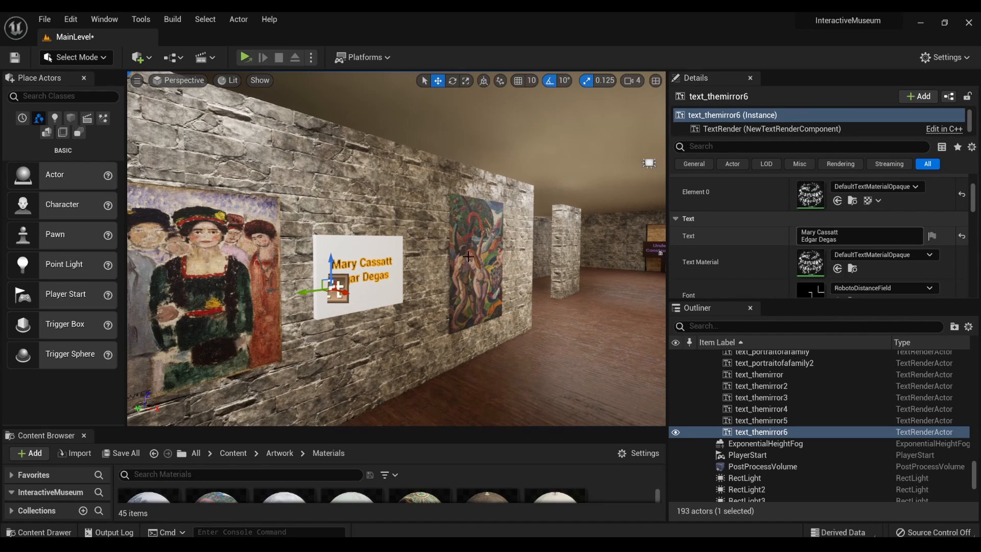
left_click_drag(303, 293, 307, 292)
left_click(328, 305)
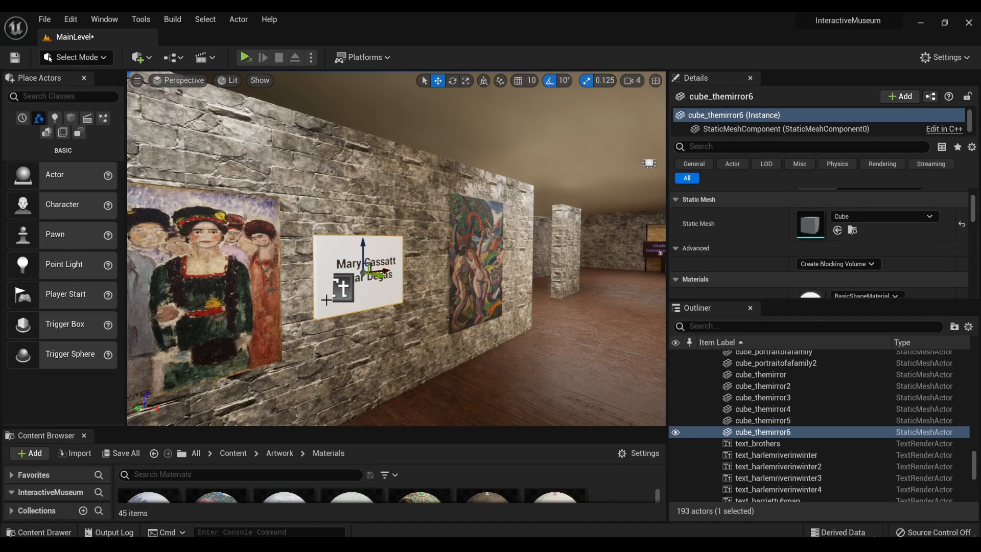
left_click_drag(389, 270, 296, 300)
- Replace the copied plaque's text with "In The Street" and "Abraham Walkowitz" on two separate lines
left_click(364, 262)
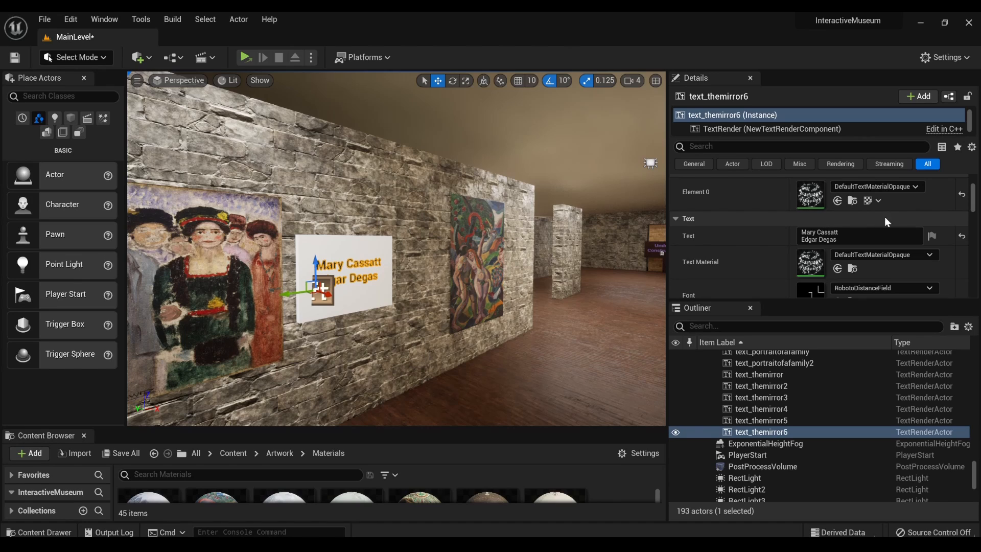
left_click(827, 235)
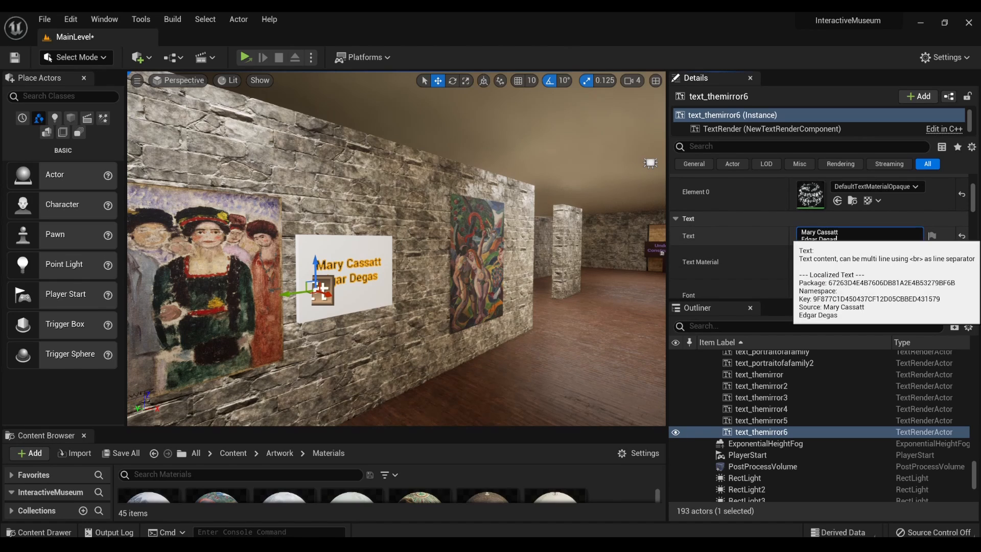
key("ctrl+a")
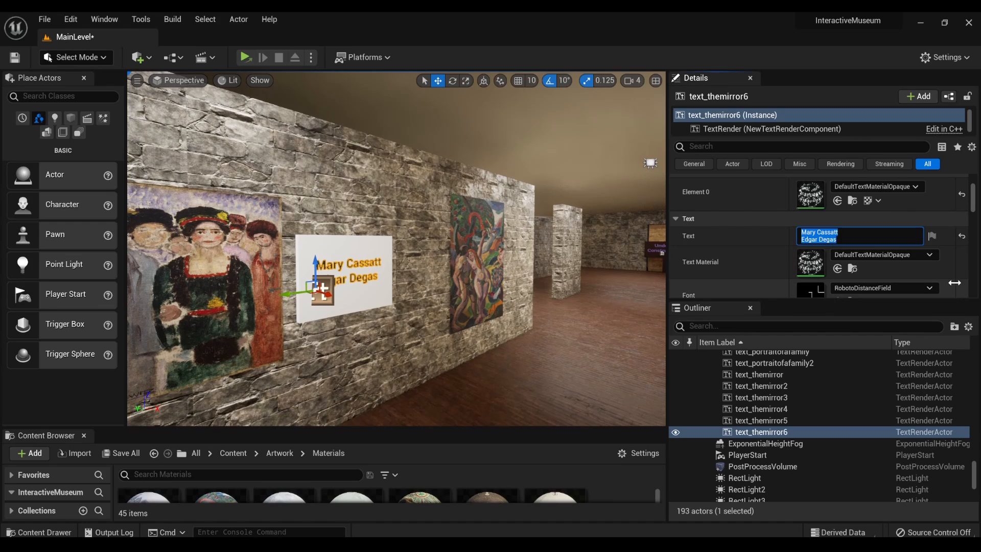
key("BackSpace")
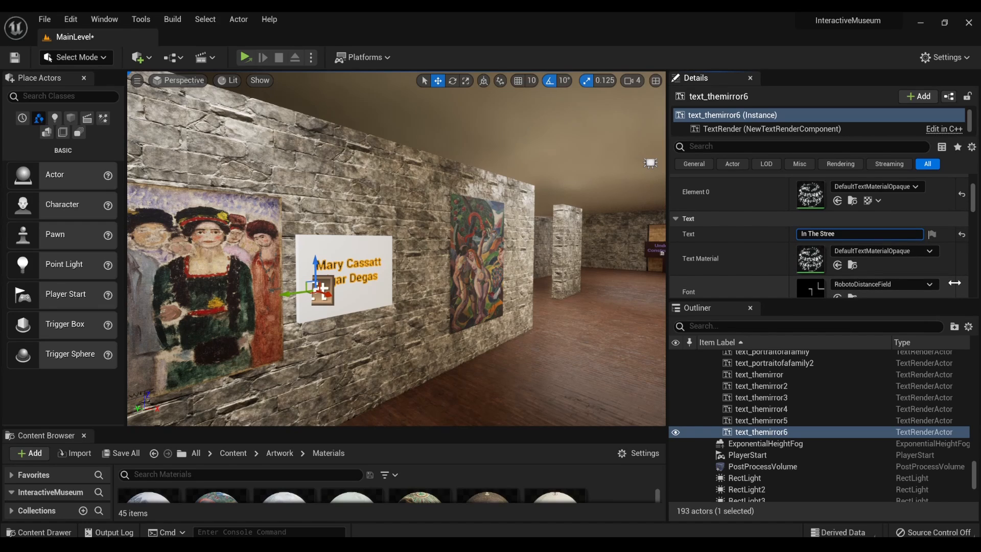
type("In The Street")
key("shift+Return")
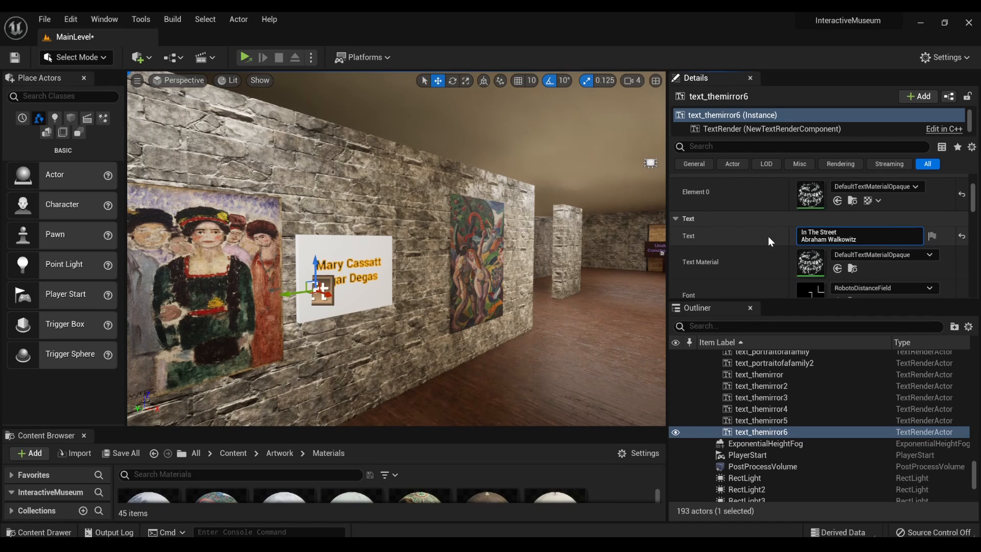
key("Return")
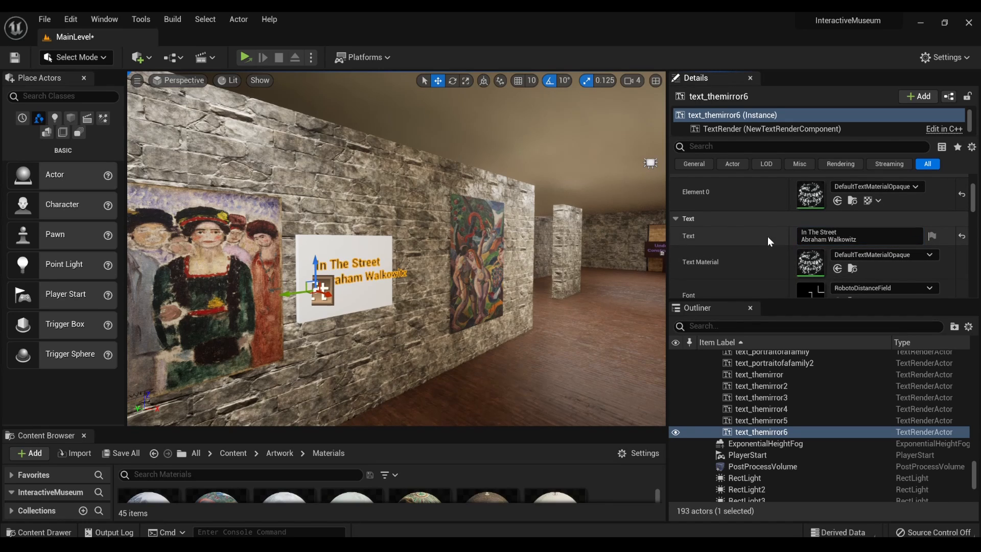
- Shift the "In The Street" lettering along its plaque toward the group portrait
left_click(374, 254)
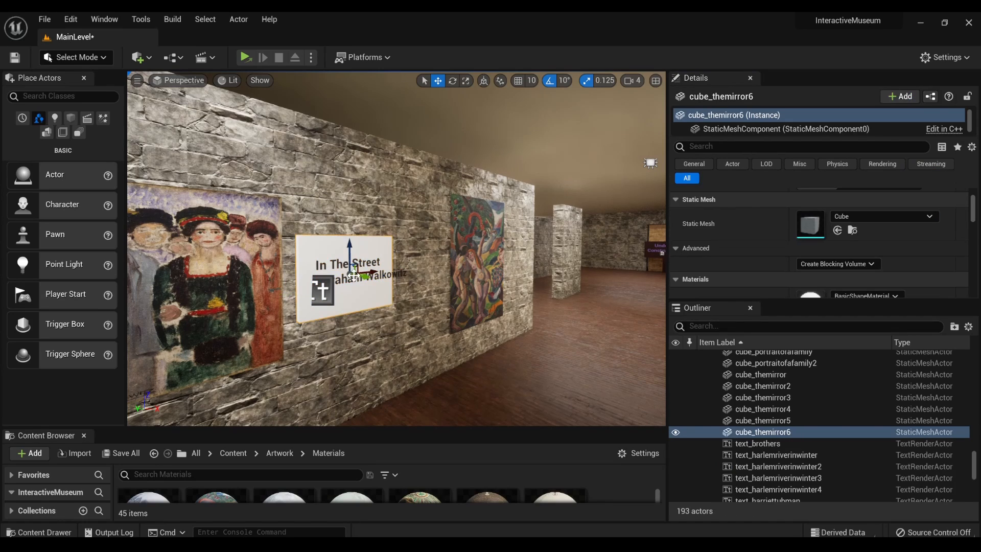
left_click(322, 291)
mouse_move(289, 296)
left_mouse_down()
mouse_move(270, 298)
mouse_move(281, 298)
left_mouse_up()
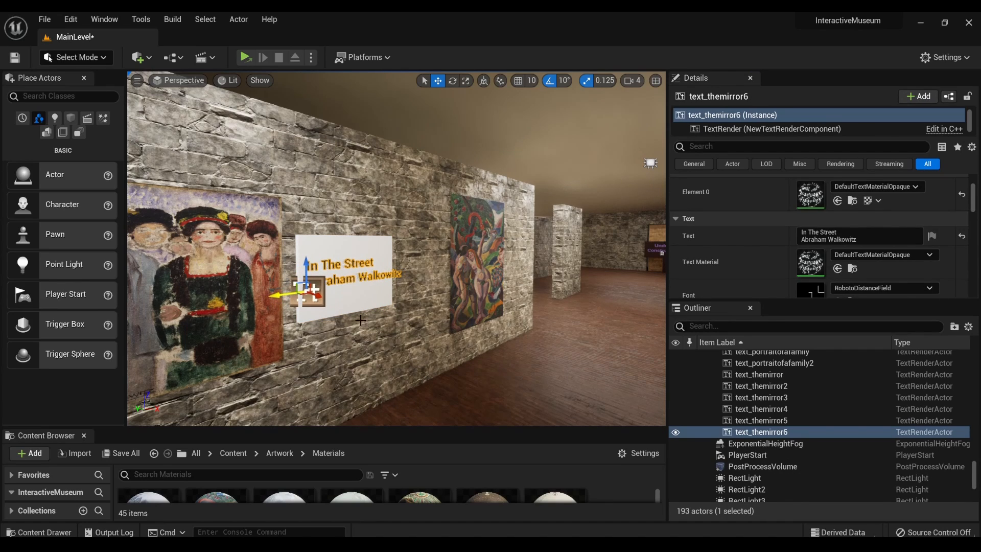
- Widen the white plaque to fit the full "Abraham Walkowitz" line and center the lettering on it
left_click(383, 297)
mouse_move(392, 296)
right_mouse_down()
mouse_move(328, 318)
mouse_move(398, 302)
mouse_move(464, 268)
right_mouse_up()
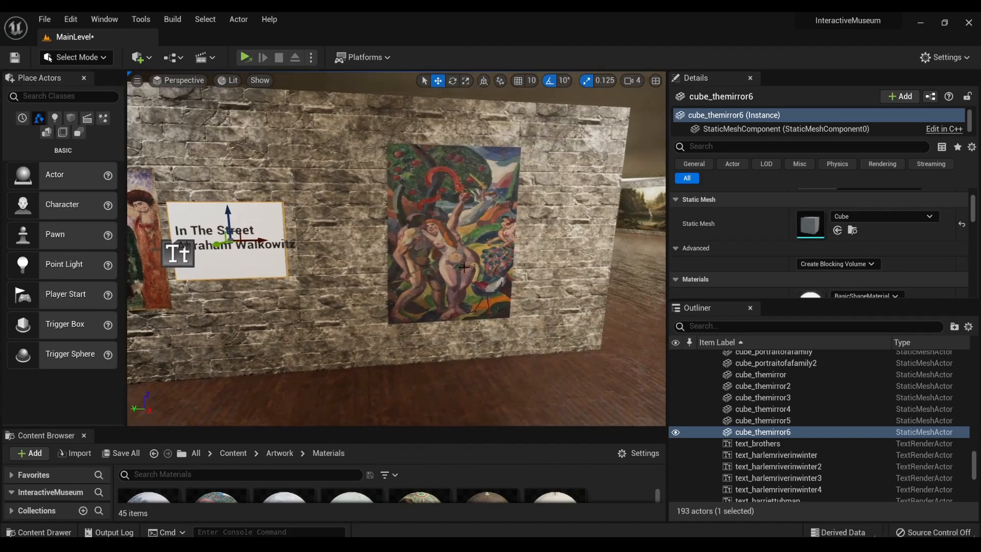
mouse_move(249, 259)
right_mouse_down()
mouse_move(148, 231)
mouse_move(179, 243)
right_mouse_up()
key("w")
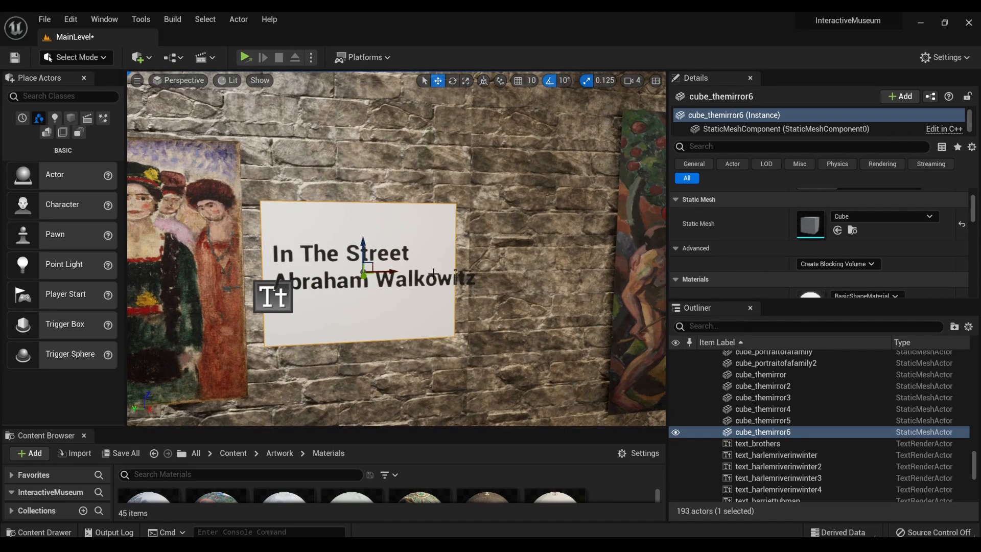
key("r")
left_click_drag(389, 271, 420, 272)
key("w")
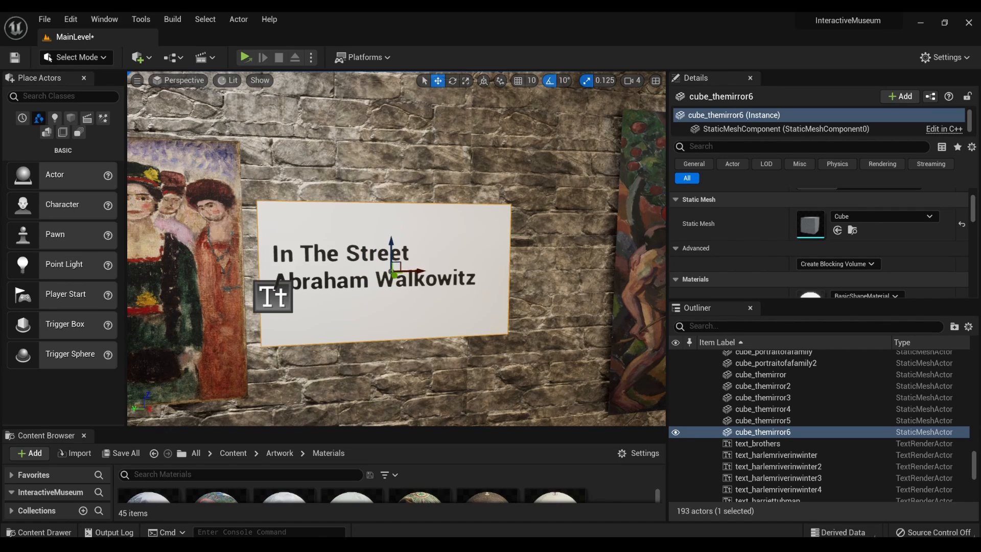
left_click(274, 297)
left_click_drag(249, 298, 265, 301)
- Move the group portrait along the wall, away from the Adam and Eve painting
scroll(328, 313, "down", 4)
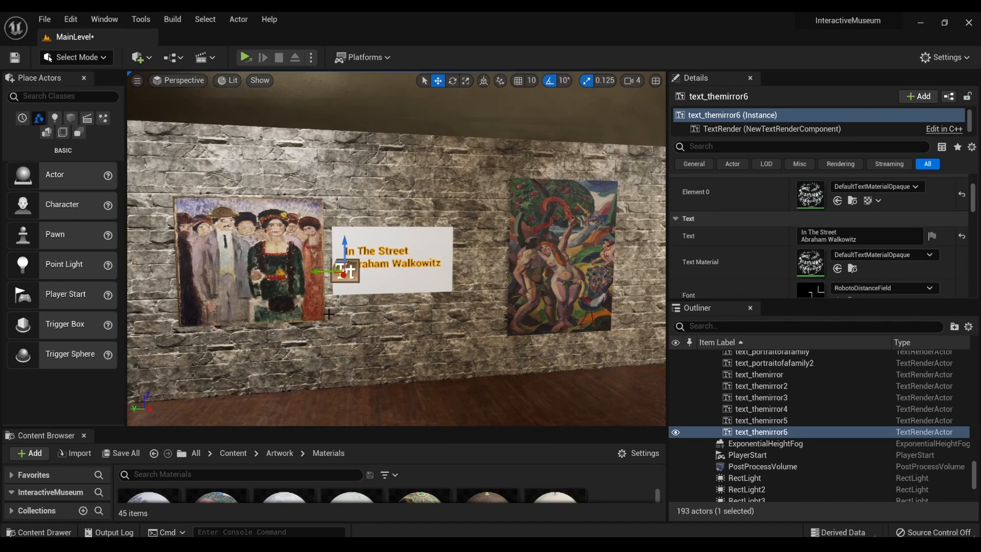
scroll(329, 314, "down", 6)
left_click(503, 252)
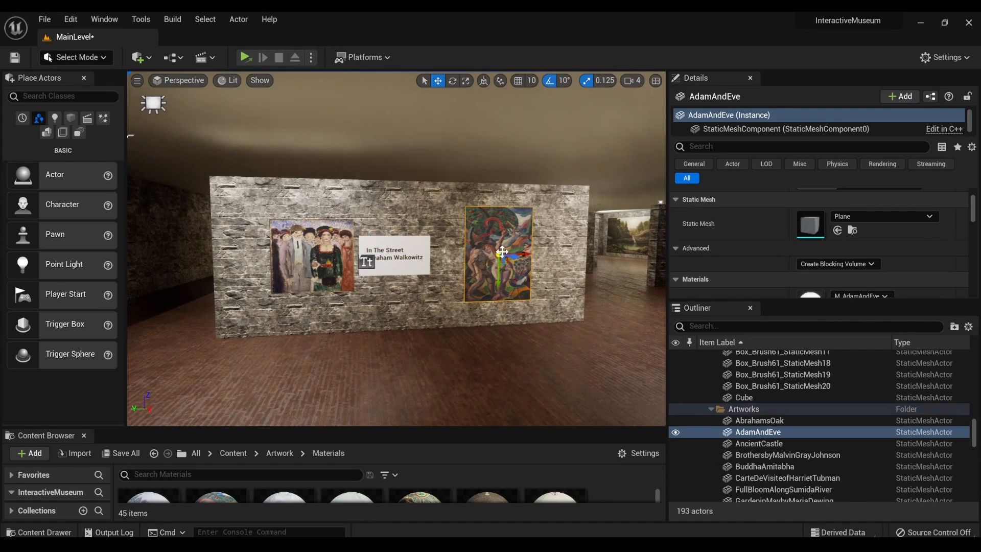
left_click(317, 260)
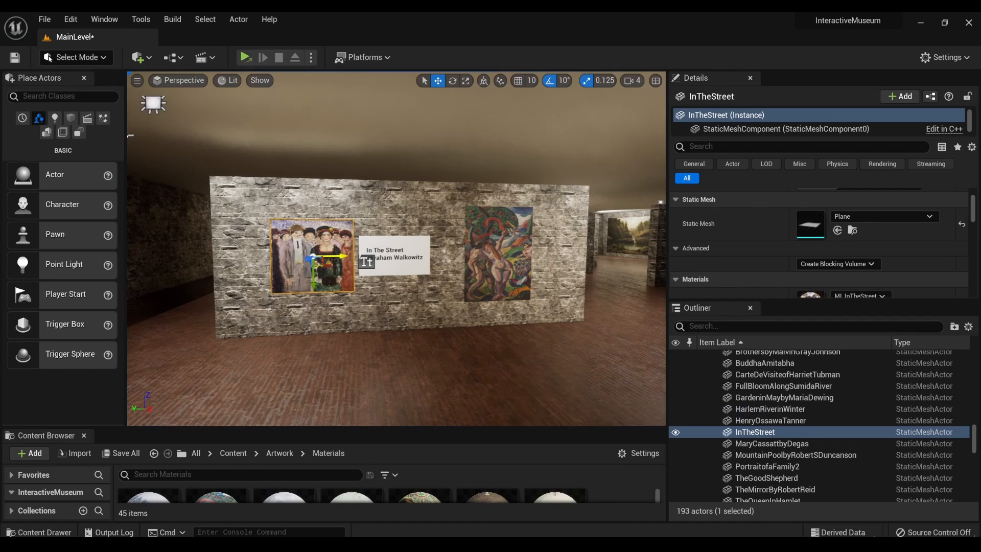
left_click_drag(334, 256, 310, 257)
- Move the "In The Street" text and its plaque together until they sit right beside the group portrait
left_click(367, 262)
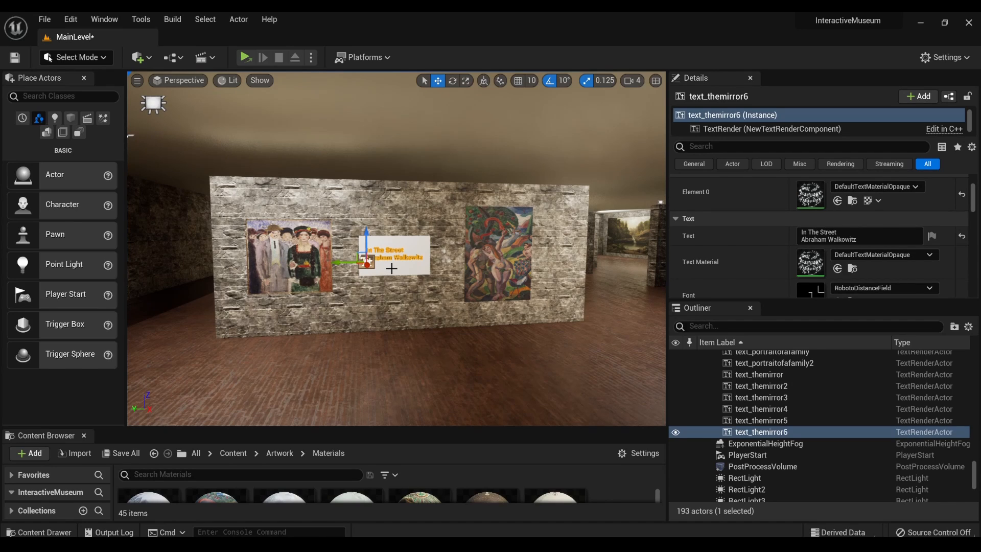
left_click(392, 269)
left_click(362, 260, "ctrl")
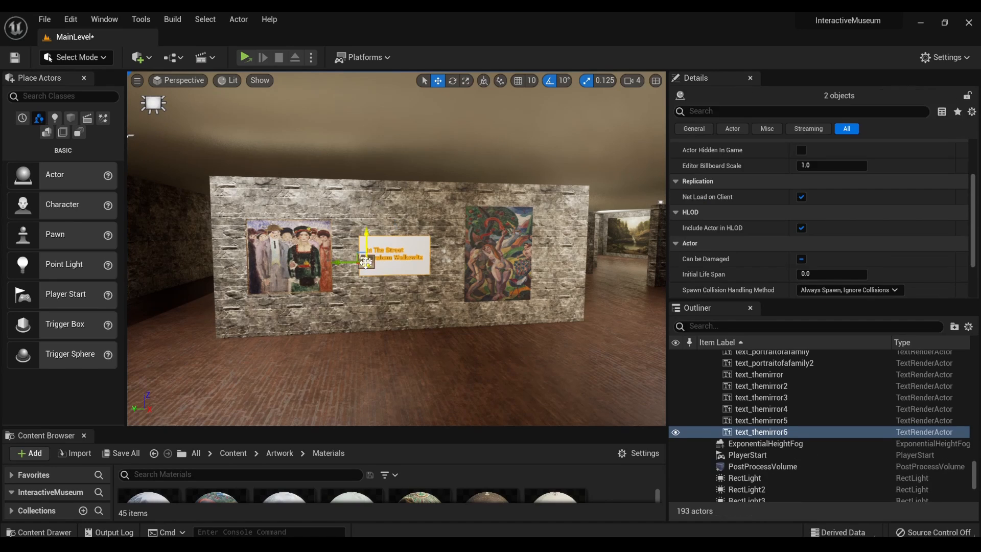
left_click_drag(347, 262, 329, 264)
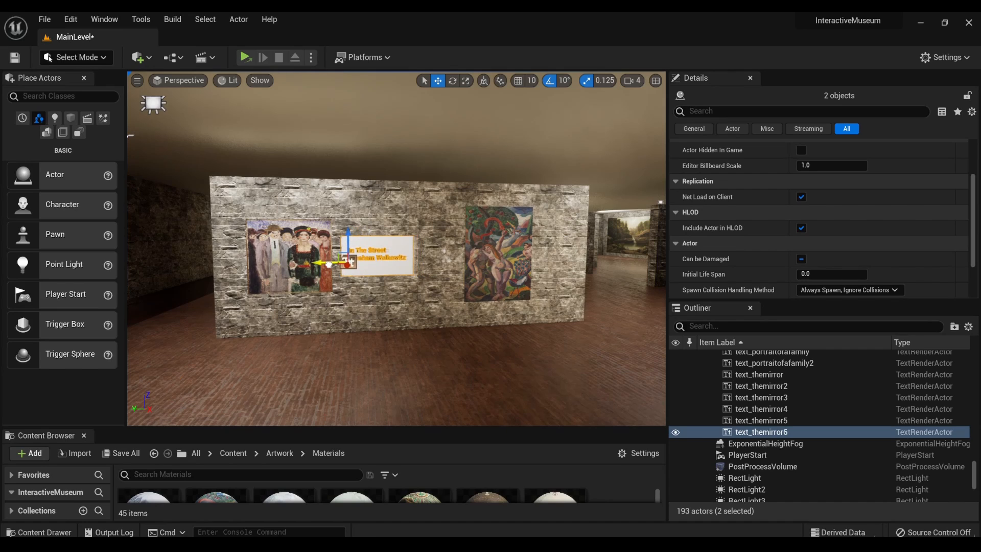
- Move the Adam and Eve painting along the wall closer to the "In The Street" plaque
left_click(527, 260)
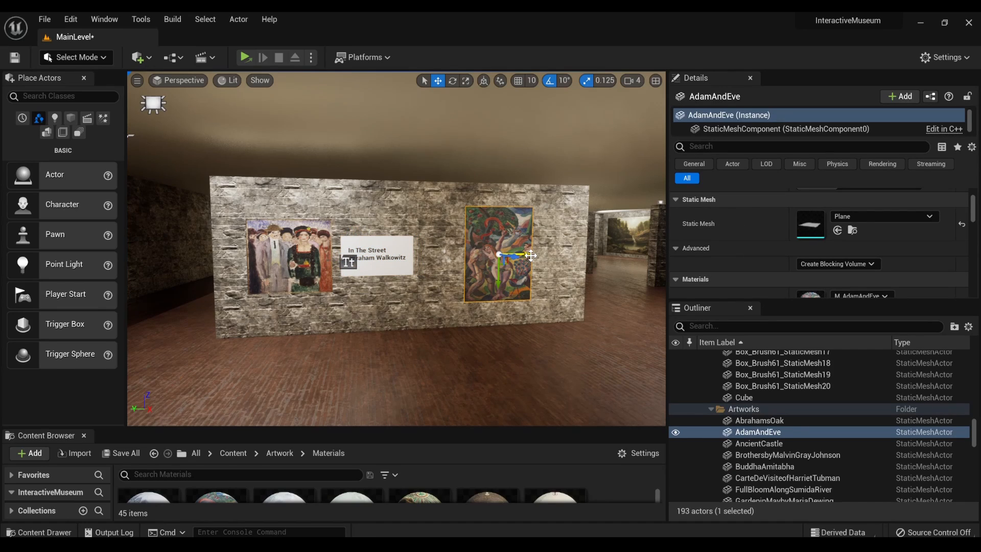
left_click_drag(531, 255, 505, 256)
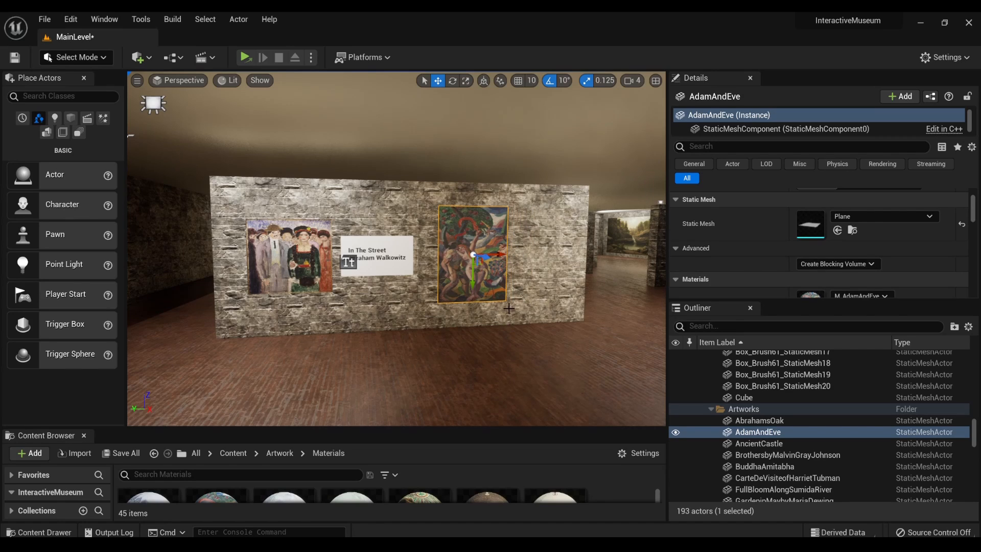
scroll(511, 307, "up", 3)
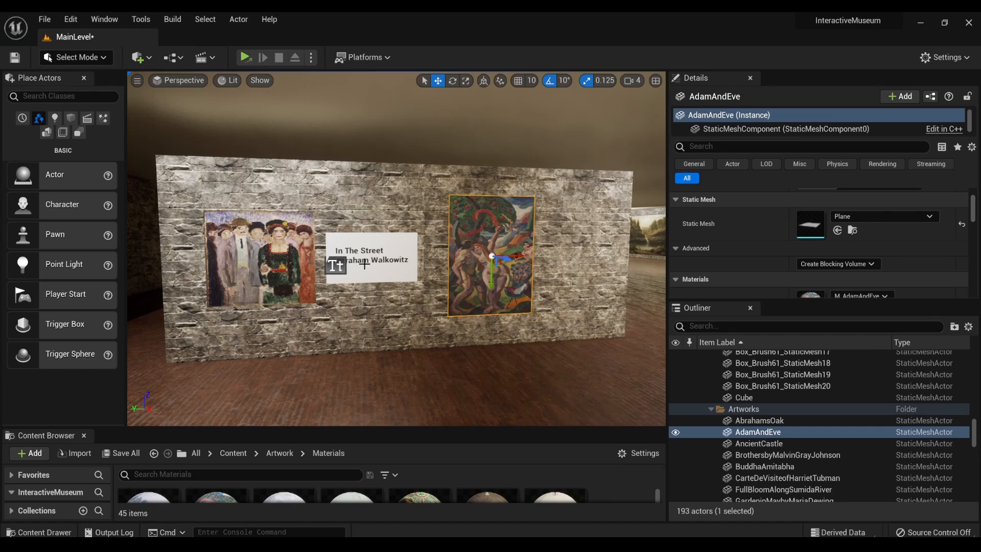
- Check the "In The Street" plaque up close and nudge it with its text slightly toward the group portrait
left_click(336, 265)
left_click(370, 273)
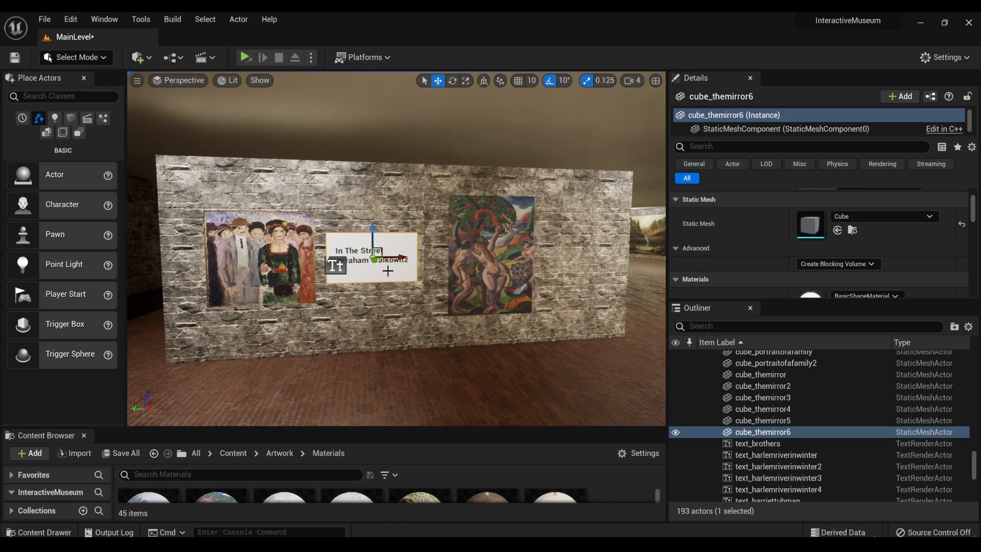
key("f")
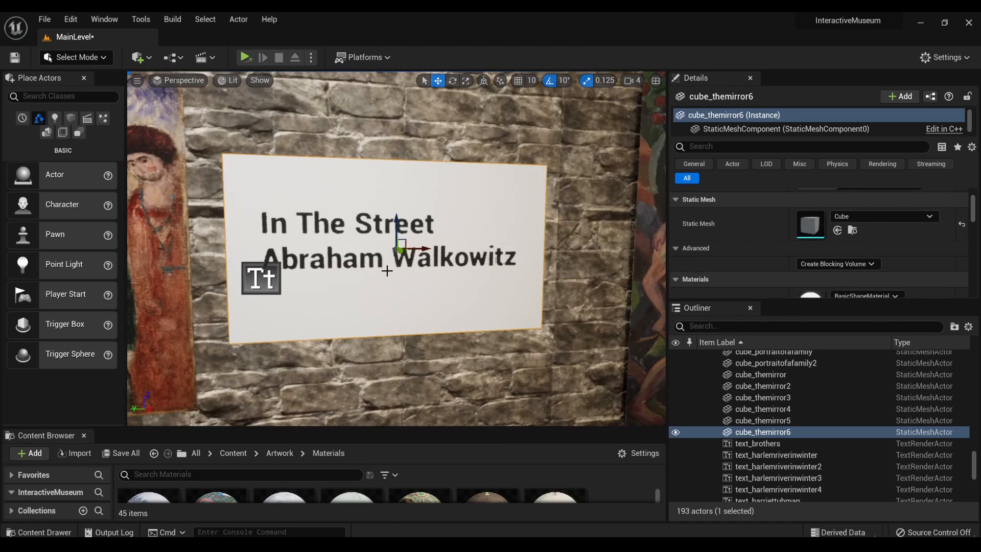
scroll(386, 271, "down", 5)
mouse_move(386, 271)
right_mouse_down()
mouse_move(276, 268)
mouse_move(429, 268)
mouse_move(420, 269)
right_mouse_up()
key("w")
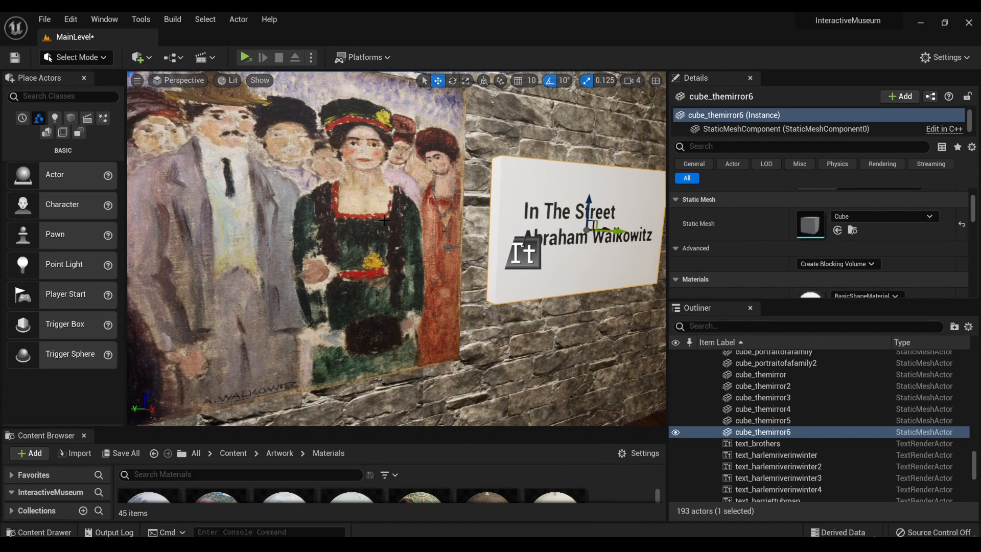
mouse_move(475, 297)
right_mouse_down()
mouse_move(477, 306)
mouse_move(447, 299)
mouse_move(449, 273)
mouse_move(456, 305)
mouse_move(516, 307)
right_mouse_up()
key("s")
left_click(245, 250)
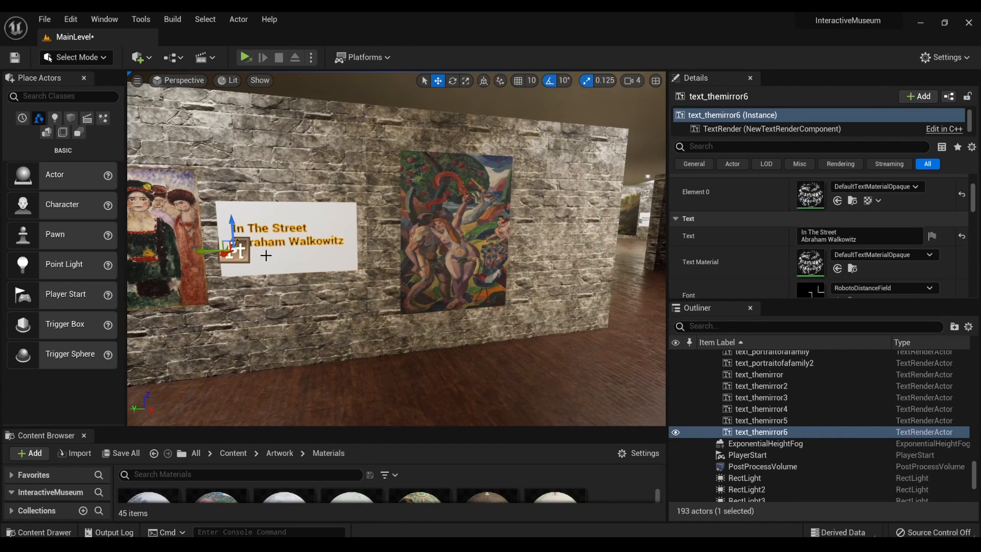
left_click(335, 258, "ctrl")
mouse_move(325, 239)
left_mouse_down()
mouse_move(608, 243)
mouse_move(319, 245)
left_mouse_up()
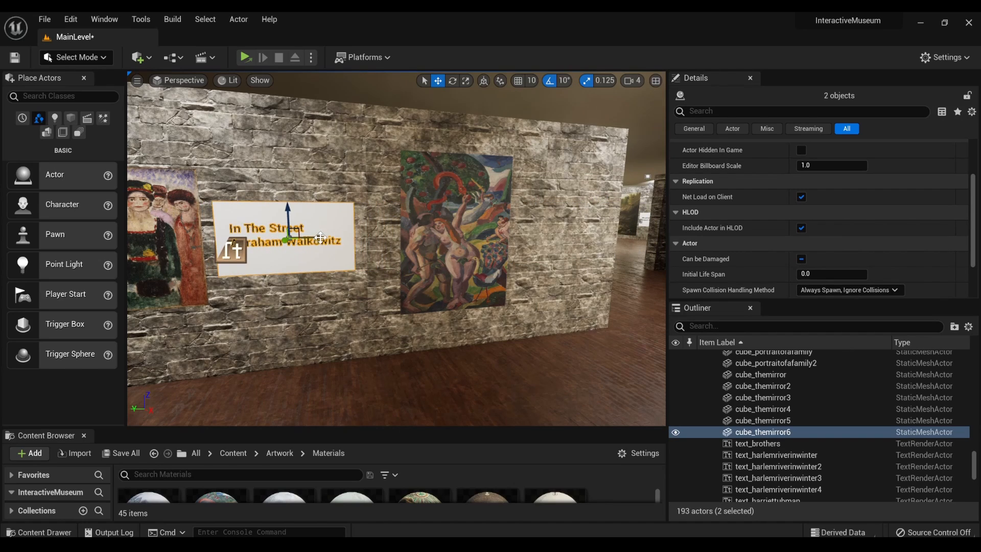
- Duplicate the "In The Street" plaque with its text and move the copy to the far side of the Adam and Eve painting
key("ctrl+d")
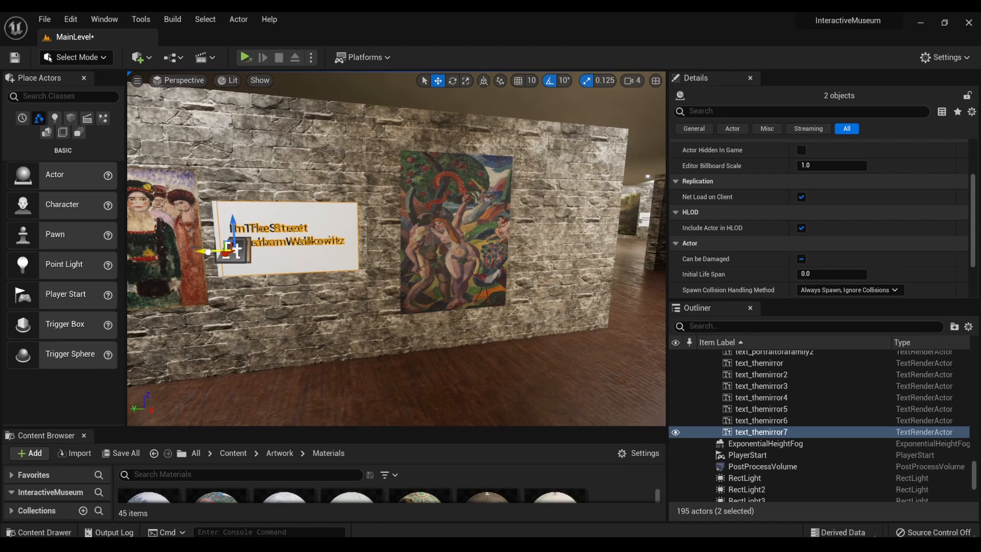
left_click_drag(206, 252, 511, 245)
scroll(515, 247, "up", 4)
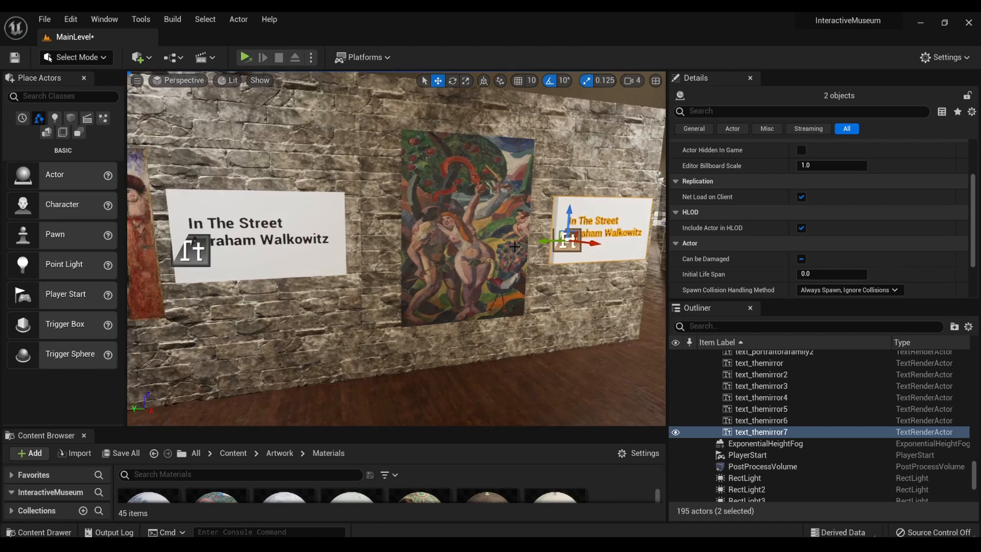
- Scale up the Adam and Eve painting uniformly so it fills more of the space between the two plaques
left_click(515, 247)
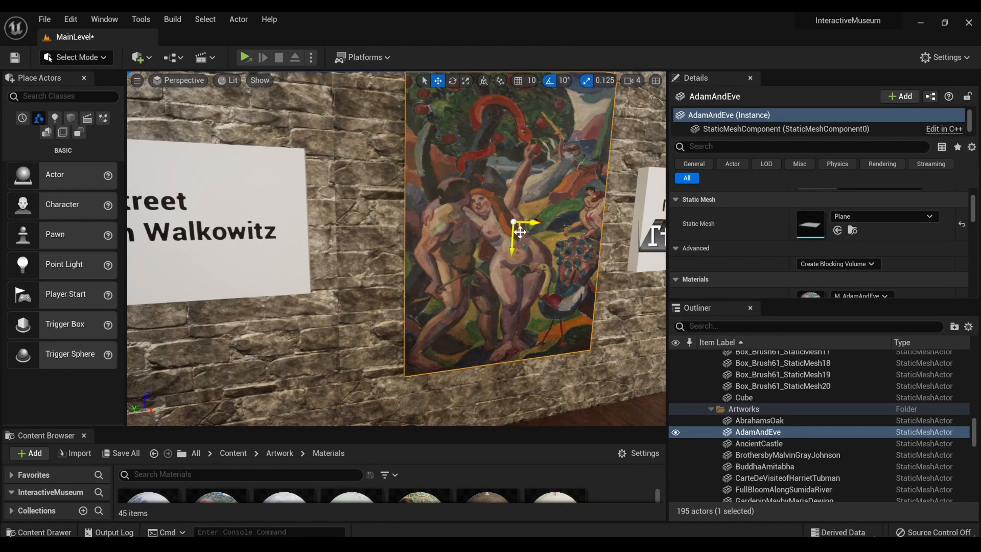
key("r")
scroll(520, 232, "up", 3)
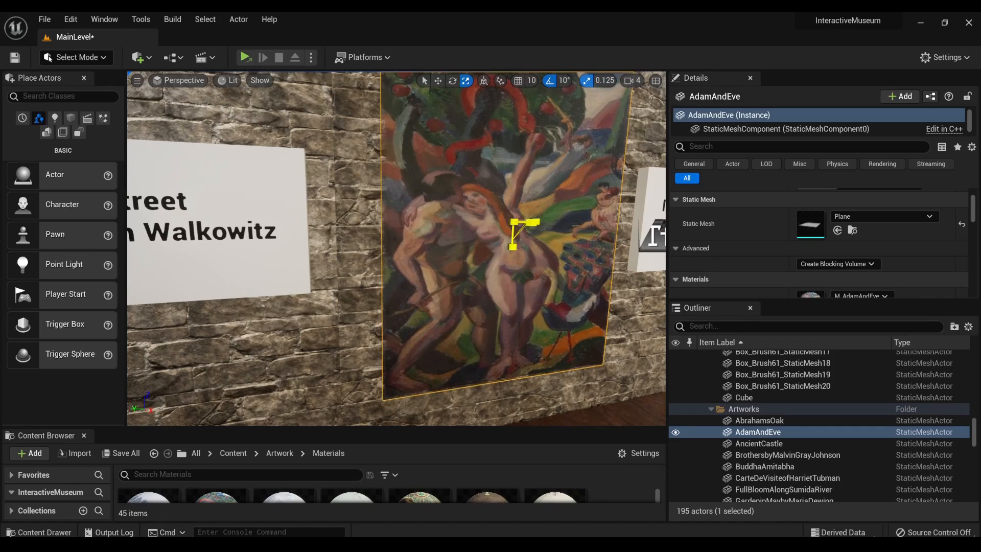
left_click_drag(515, 222, 521, 219)
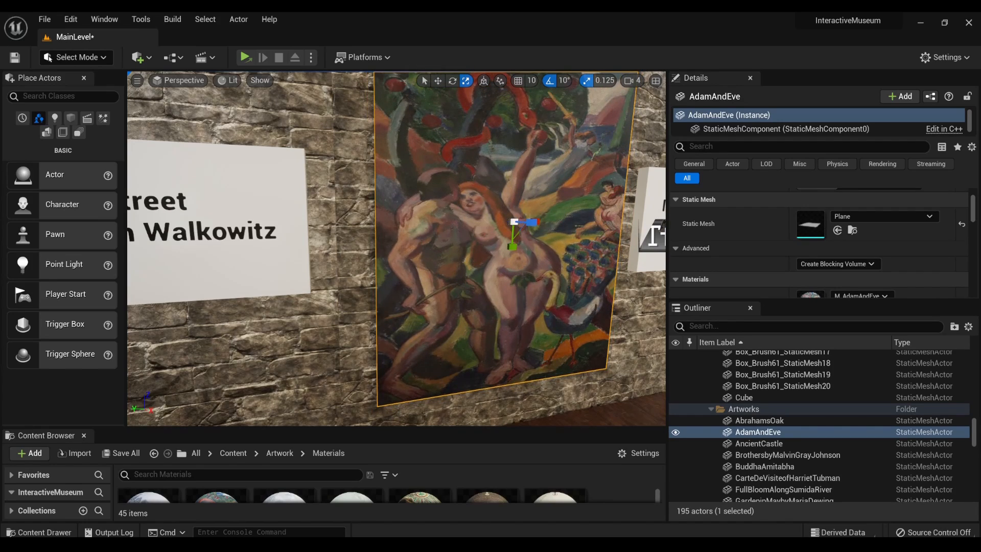
key("s")
- Scale up the In The Street group portrait uniformly to a size similar to the neighbouring painting
mouse_move(521, 219)
right_mouse_down()
mouse_move(434, 215)
mouse_move(409, 230)
right_mouse_up()
left_click(344, 243)
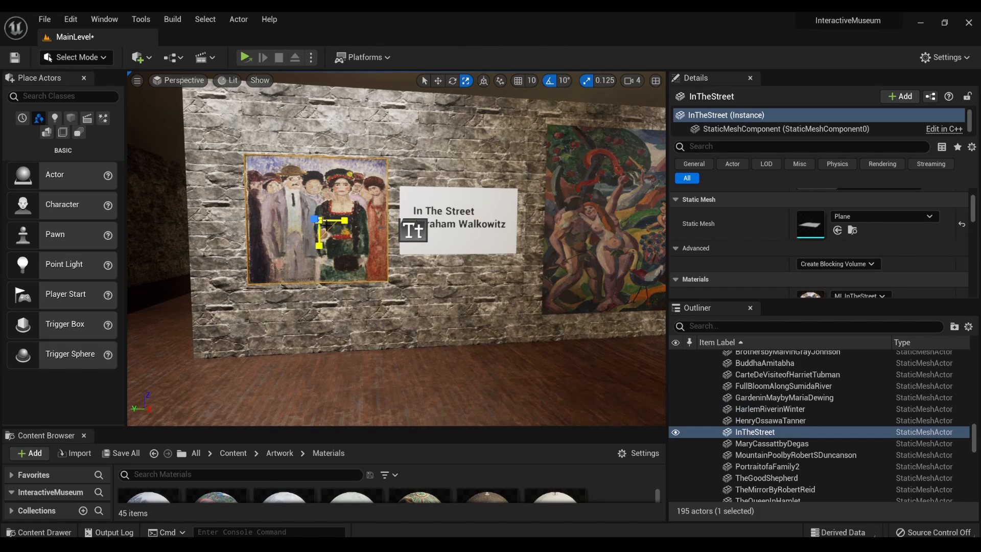
left_click_drag(314, 219, 342, 203)
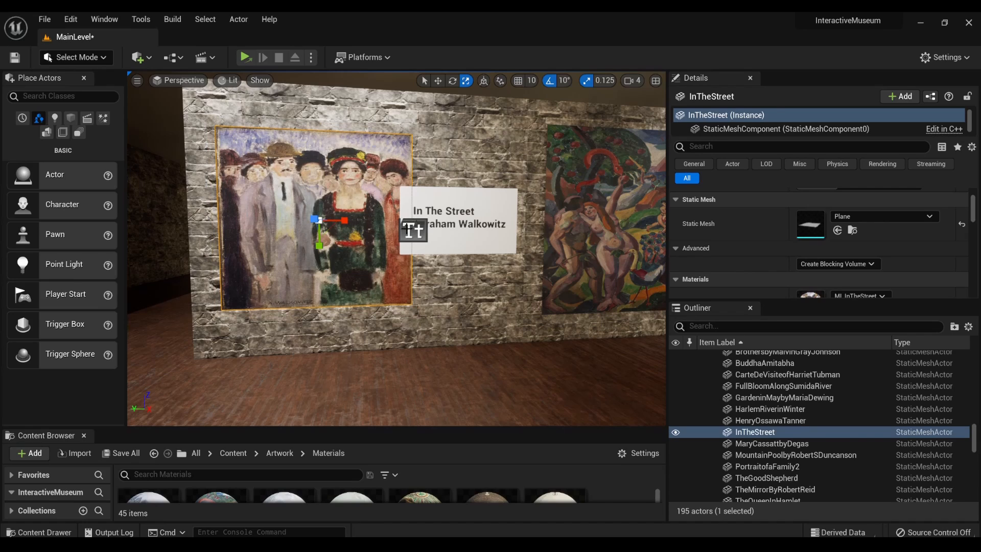
- Move the "In The Street" plaque and its text together along the wall, clear of the enlarged group portrait
left_click(413, 229)
left_click(450, 232, "ctrl")
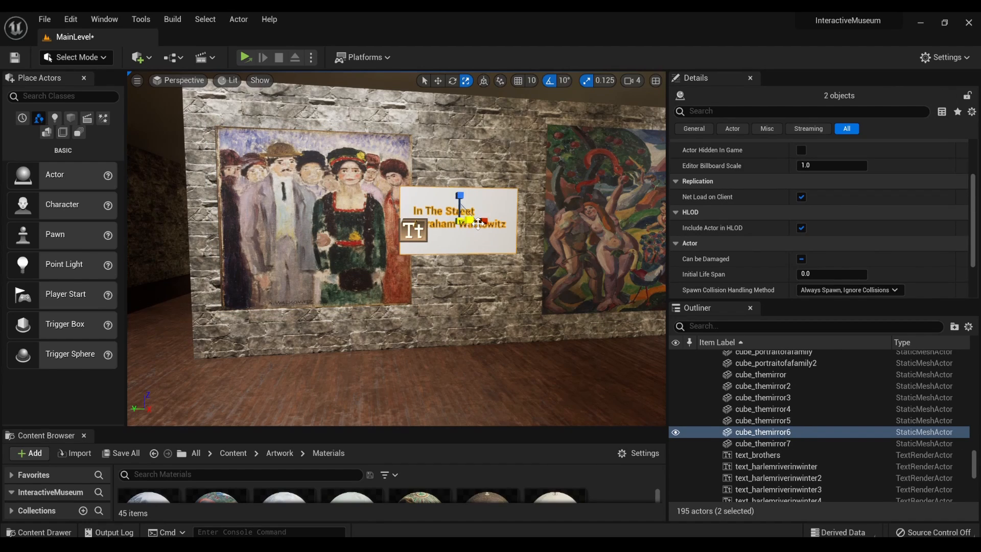
key("w")
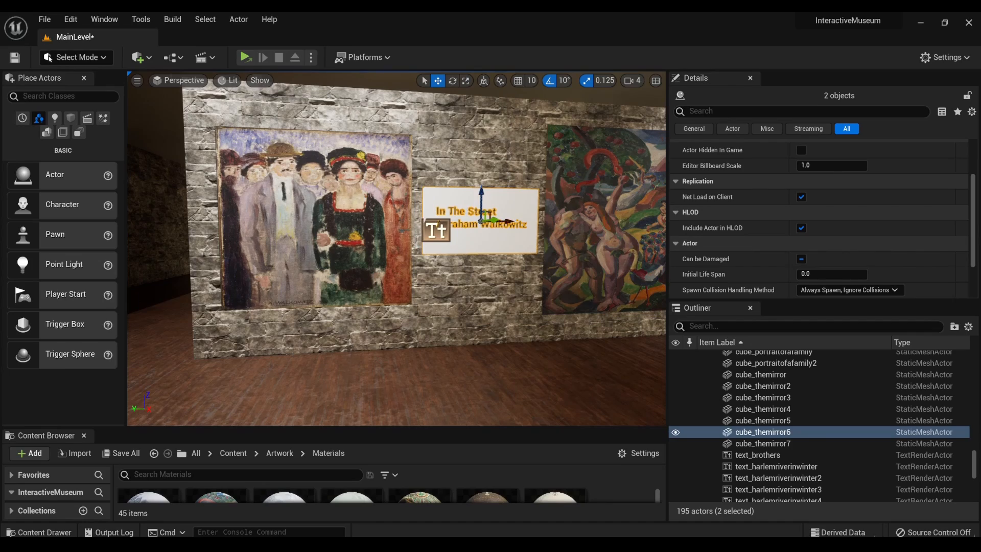
- Change the duplicated plaque's text beside the Adam and Eve painting to "Adam and Eve" with "Carl Newman" on the second line
mouse_move(396, 248)
right_mouse_down()
mouse_move(450, 251)
mouse_move(337, 252)
mouse_move(393, 231)
mouse_move(387, 240)
right_mouse_up()
key("w")
key("w")
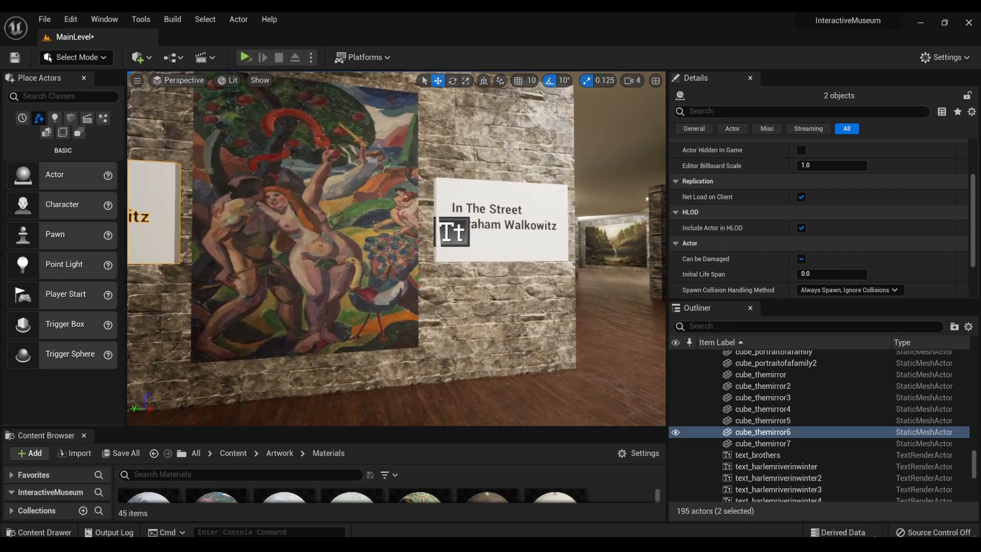
key("e")
right_click_drag(527, 217, 503, 235)
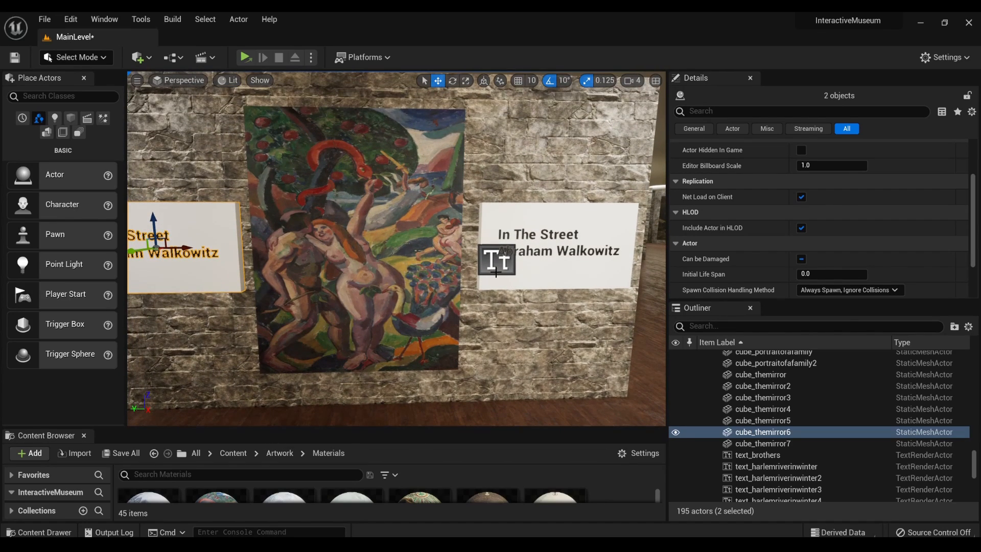
left_click(511, 260)
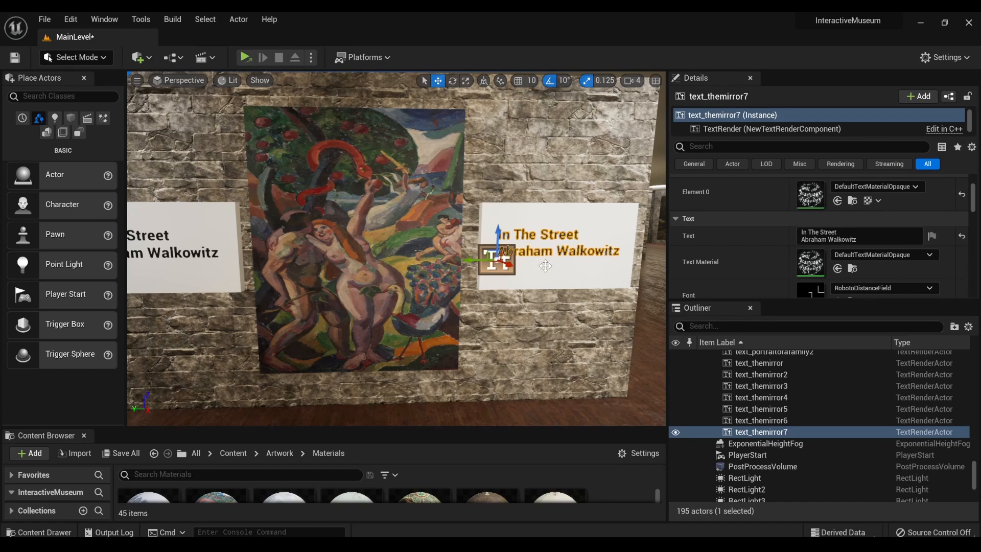
left_click(855, 239)
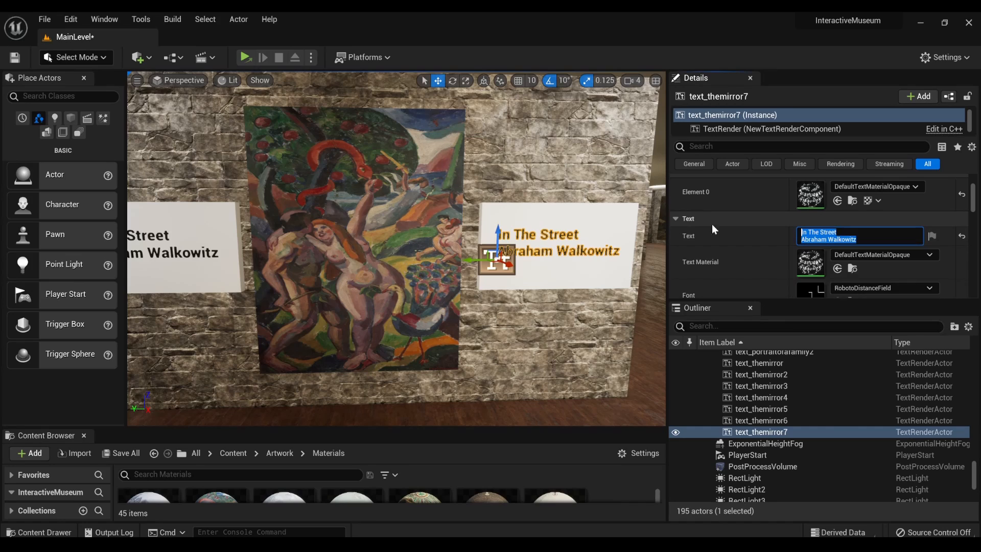
type("Ad")
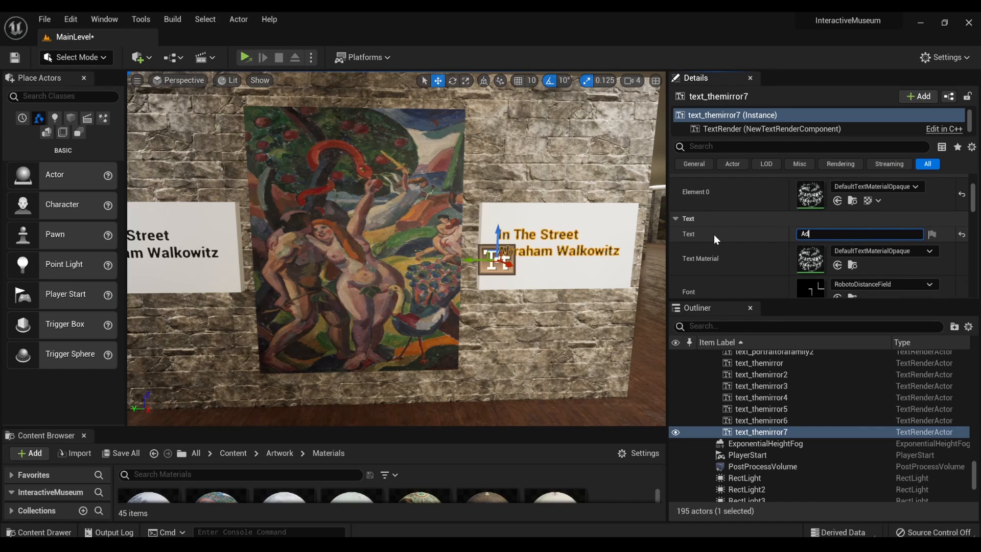
type("am and Eve")
key("shift+Return")
type("Carl")
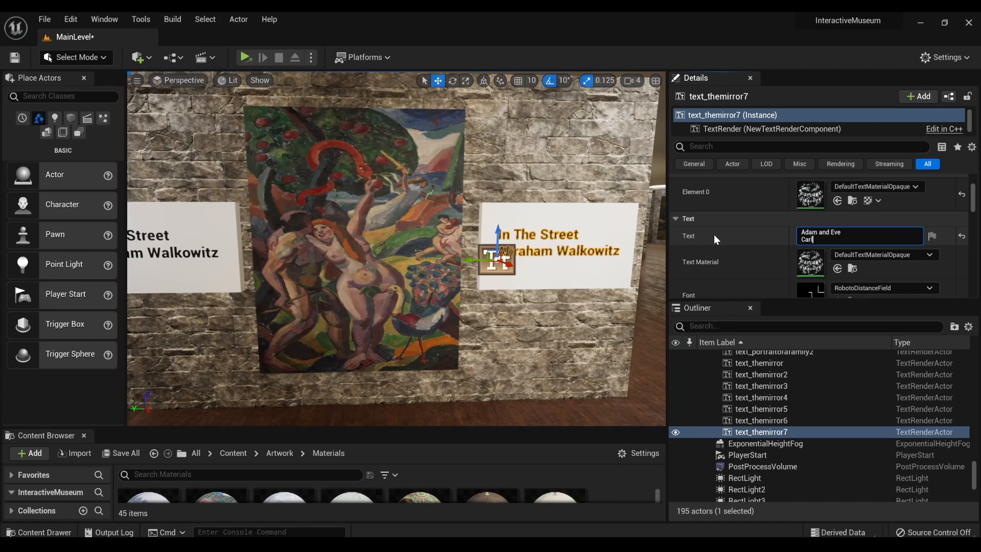
type(" Newman")
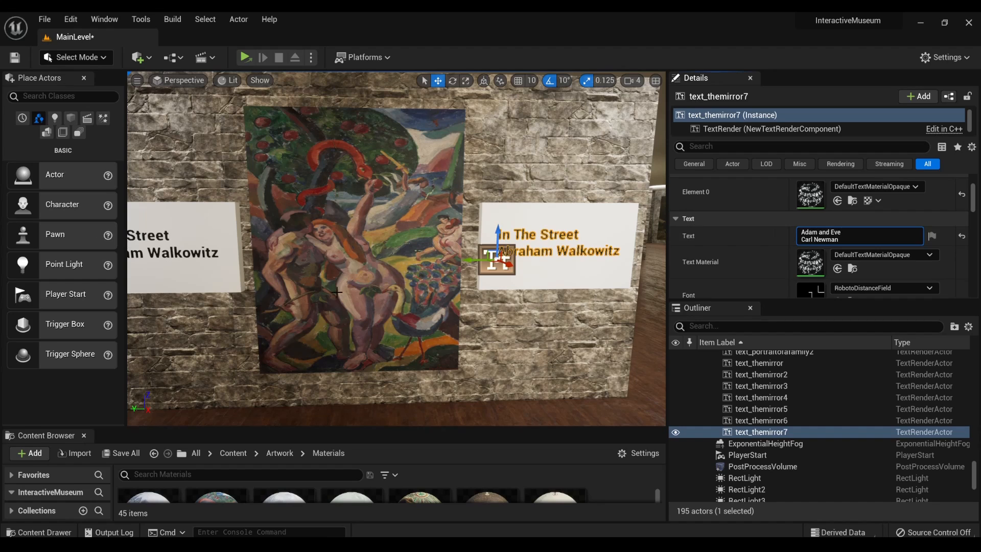
left_click(565, 276)
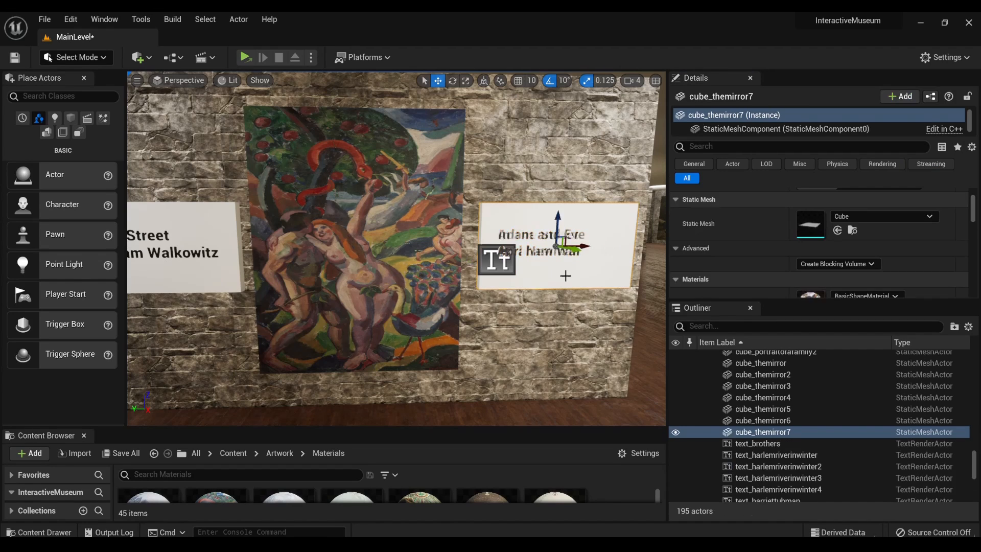
- Narrow the white plaque behind the "Adam and Eve" text so it fits the shorter lettering
left_click(545, 254)
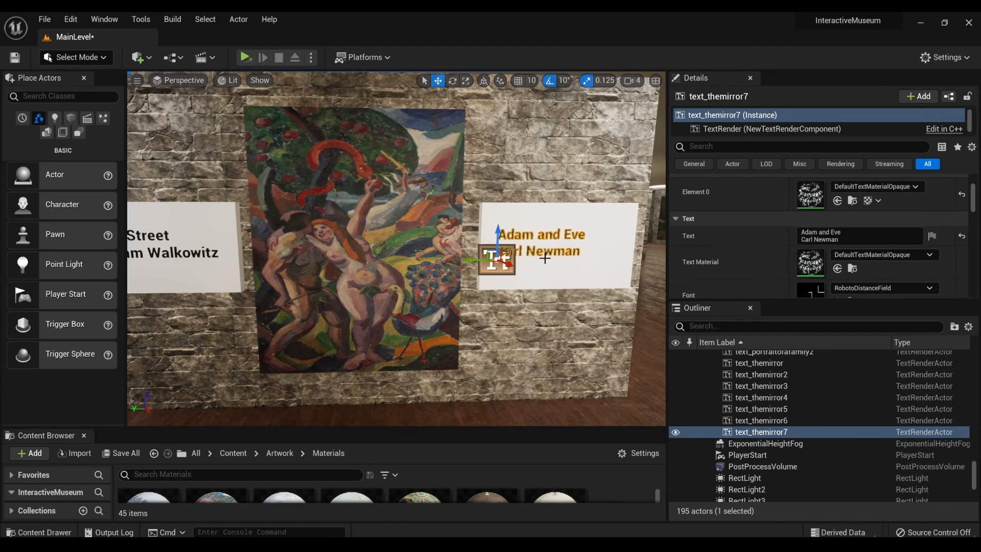
right_click_drag(546, 259, 566, 277)
left_click(553, 252)
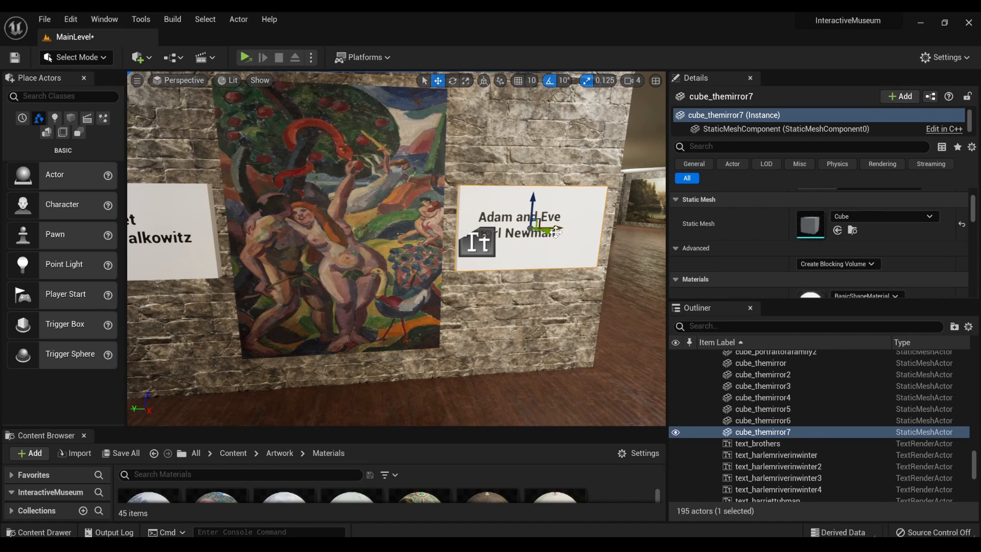
key("r")
mouse_move(552, 230)
left_mouse_down()
mouse_move(534, 232)
mouse_move(551, 227)
left_mouse_up()
key("w")
mouse_move(551, 229)
right_mouse_down()
mouse_move(550, 239)
mouse_move(532, 242)
mouse_move(445, 240)
right_mouse_up()
key("w")
key("s")
key("d")
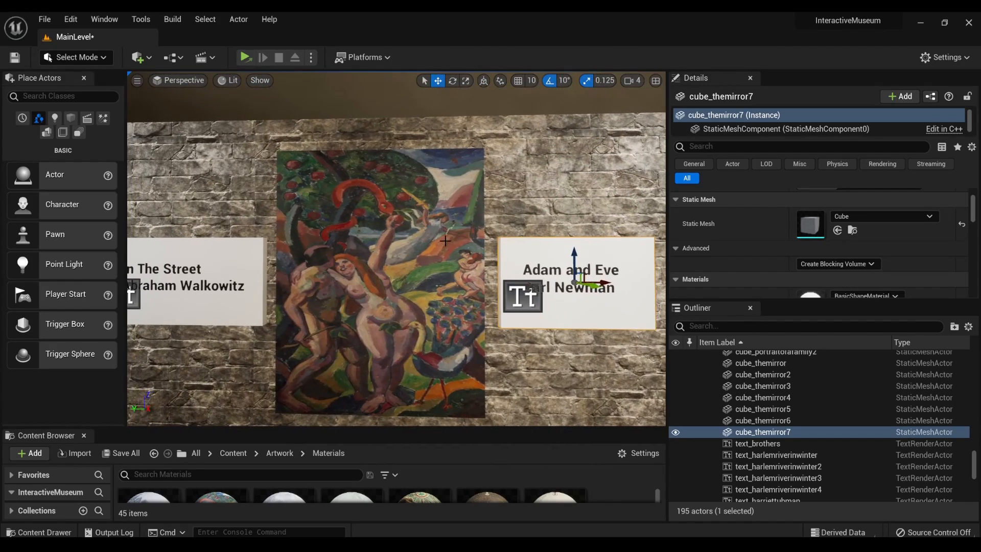
mouse_move(524, 267)
right_mouse_down()
mouse_move(645, 267)
mouse_move(526, 267)
mouse_move(634, 271)
mouse_move(649, 287)
mouse_move(653, 263)
right_mouse_up()
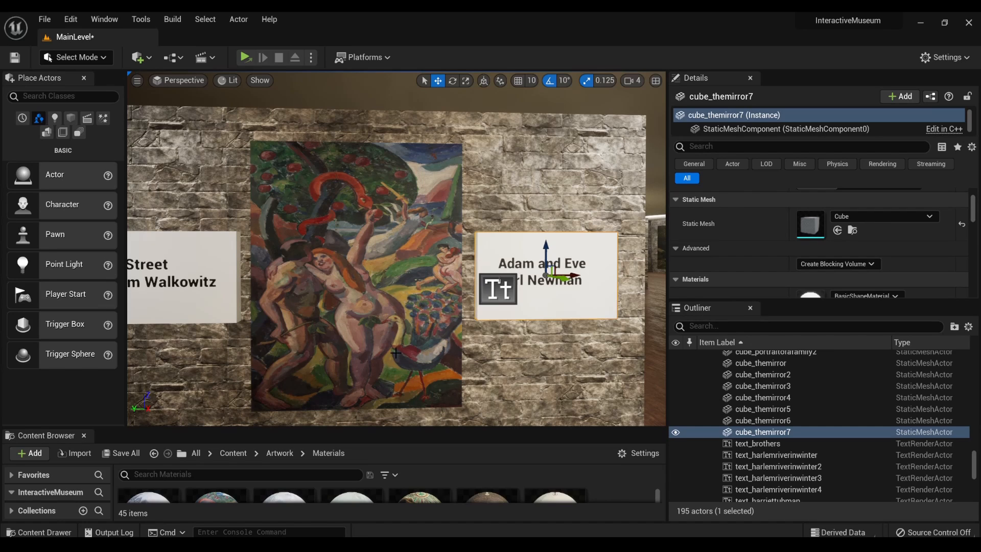
- Apply the reduced quality settings offered for the low framerate
mouse_move(380, 298)
right_mouse_down()
mouse_move(346, 324)
mouse_move(402, 316)
mouse_move(344, 317)
right_mouse_up()
key("w")
key("s")
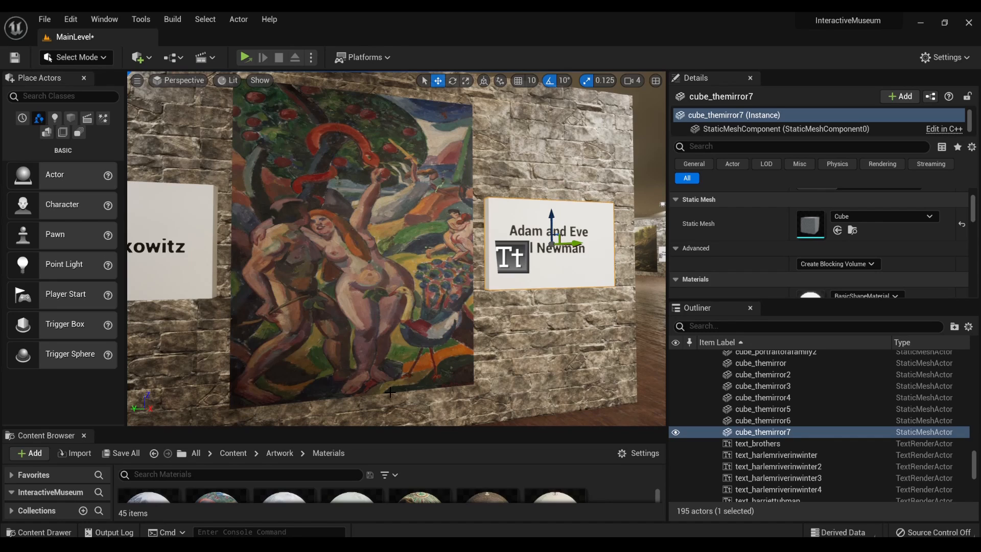
right_click_drag(383, 375, 365, 382)
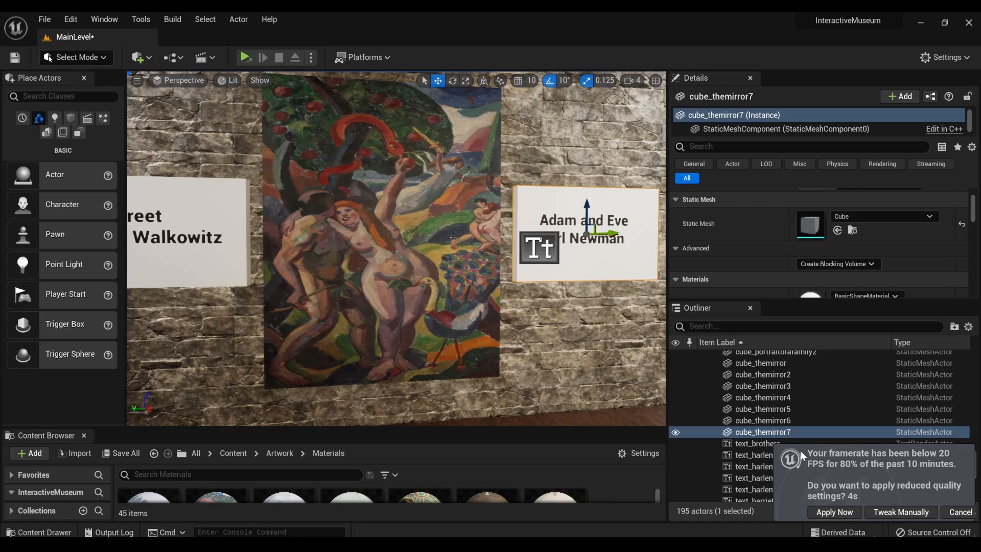
left_click(823, 513)
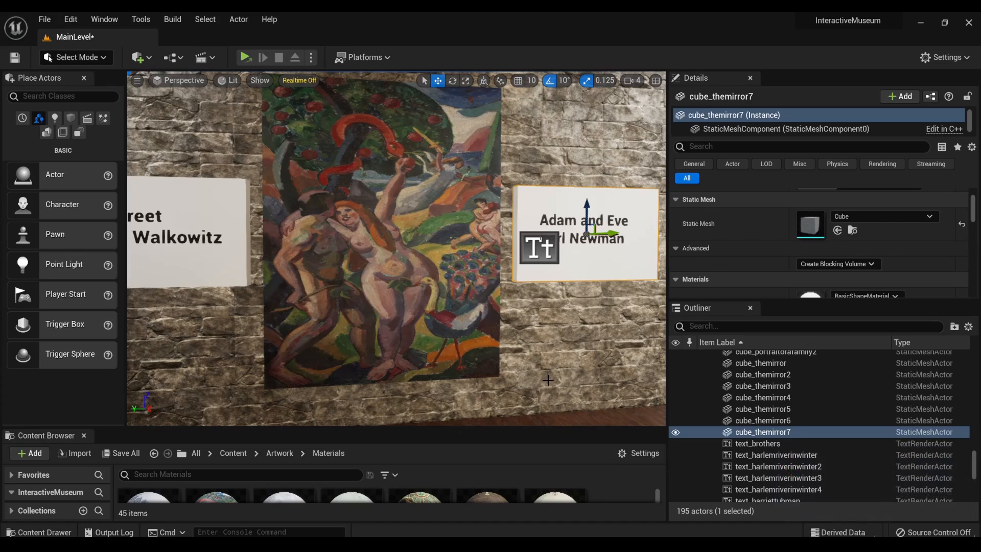
mouse_move(396, 249)
right_mouse_down()
mouse_move(381, 247)
mouse_move(382, 256)
mouse_move(595, 244)
mouse_move(312, 246)
mouse_move(404, 242)
right_mouse_up()
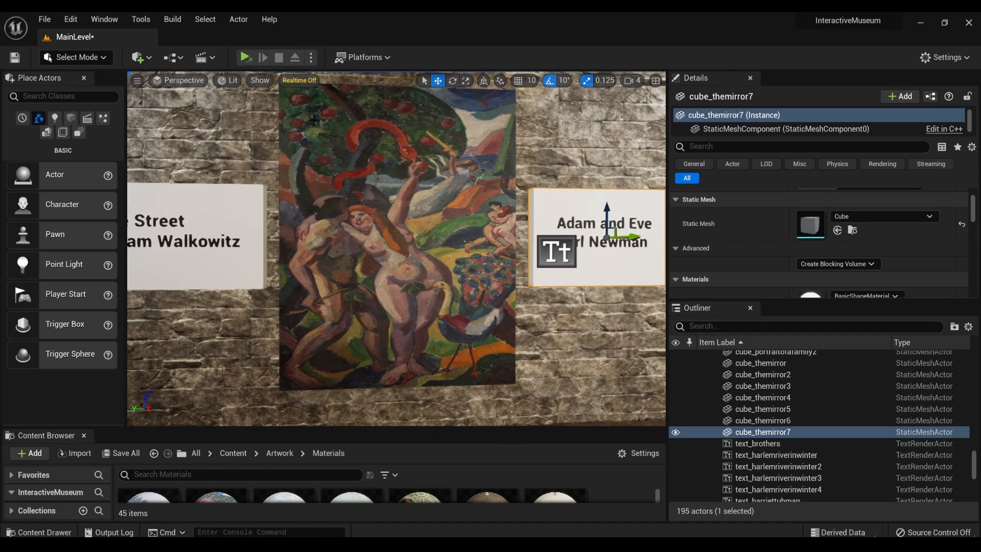
mouse_move(341, 299)
right_mouse_down()
mouse_move(435, 310)
mouse_move(341, 327)
mouse_move(356, 306)
mouse_move(449, 306)
mouse_move(254, 322)
mouse_move(204, 305)
right_mouse_up()
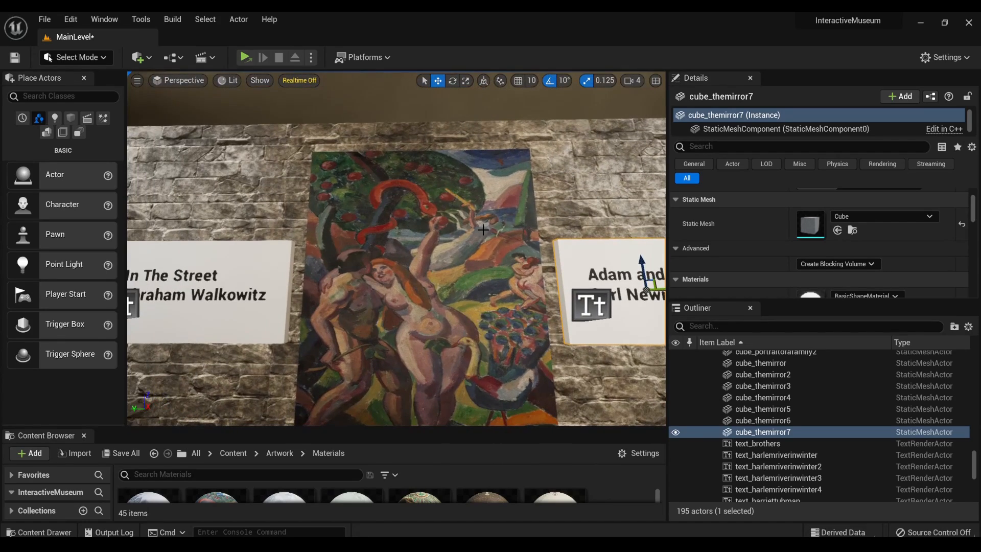
mouse_move(483, 230)
right_mouse_down()
mouse_move(495, 301)
mouse_move(499, 245)
mouse_move(529, 251)
right_mouse_up()
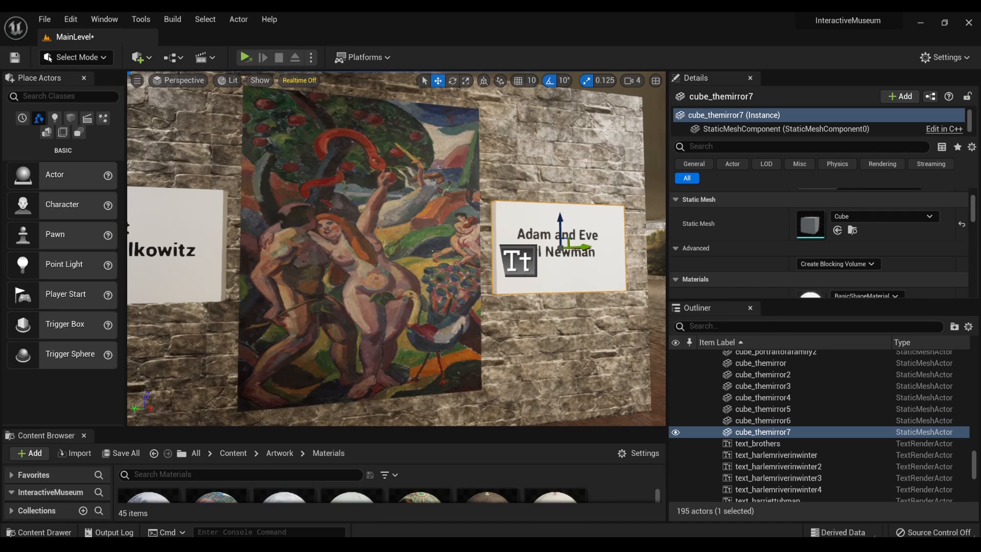
right_click_drag(529, 250, 534, 246)
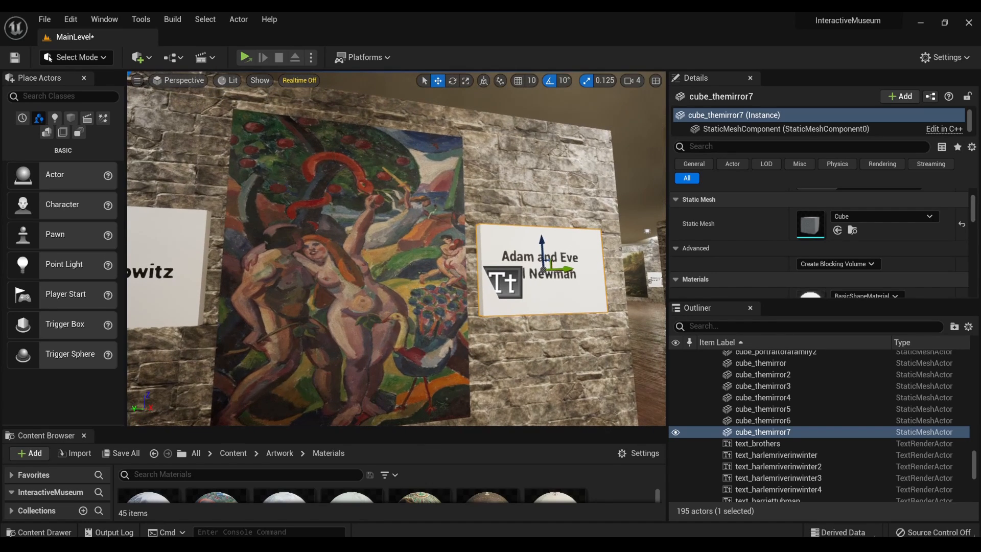
mouse_move(534, 247)
right_mouse_down()
mouse_move(538, 259)
mouse_move(634, 261)
mouse_move(503, 271)
mouse_move(501, 247)
mouse_move(358, 261)
mouse_move(503, 264)
right_mouse_up()
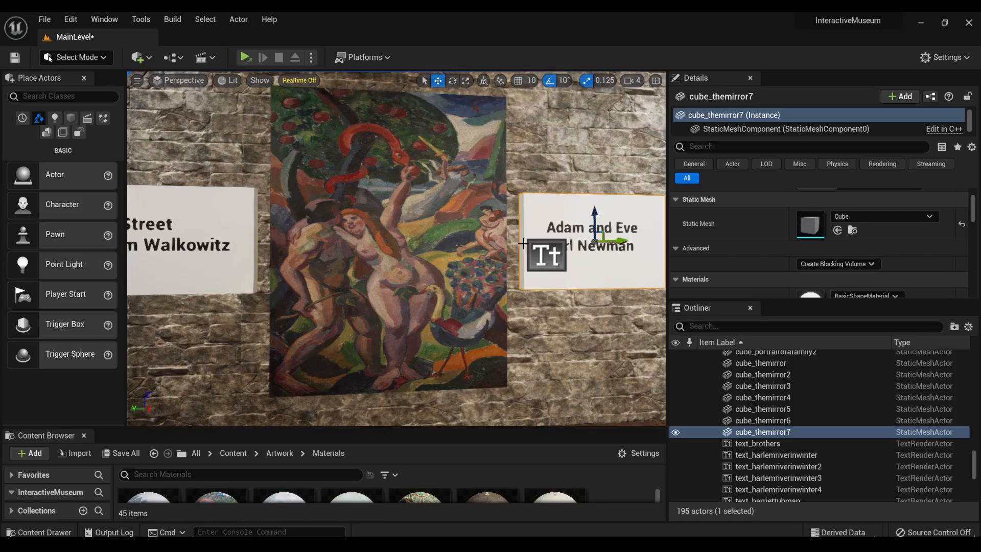
- Duplicate the "Mary Cassatt" plaque together with its text and pull the copy out from the wall into the room
mouse_move(519, 240)
right_mouse_down()
mouse_move(659, 245)
mouse_move(460, 248)
mouse_move(700, 245)
mouse_move(629, 248)
right_mouse_up()
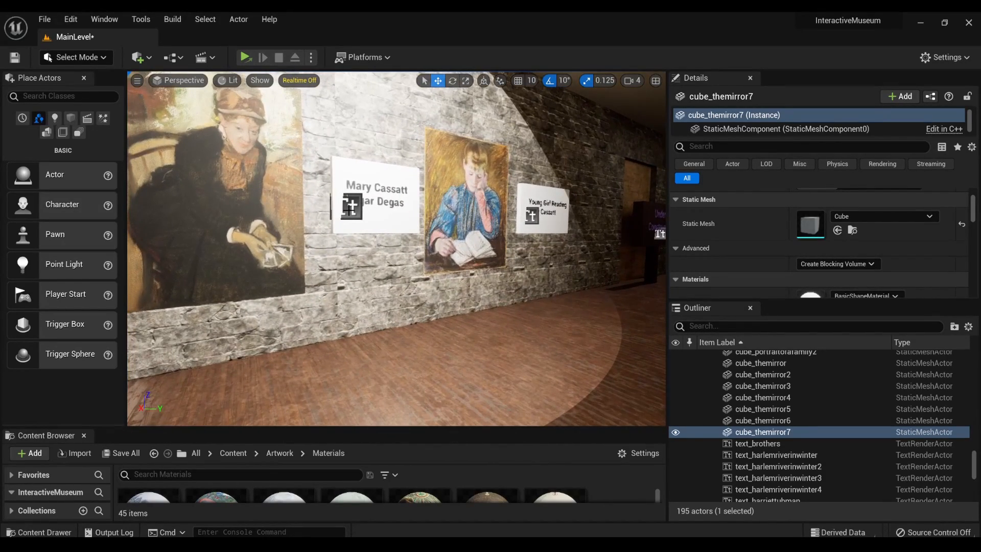
left_click(381, 217)
left_click(386, 223, "ctrl")
scroll(383, 225, "down", 5)
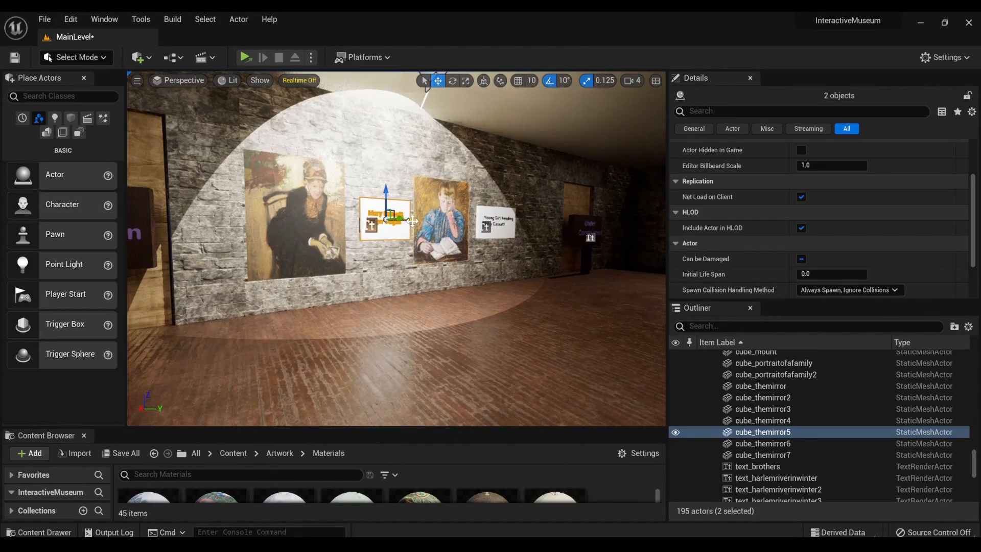
left_click_drag(407, 219, 365, 222, "alt")
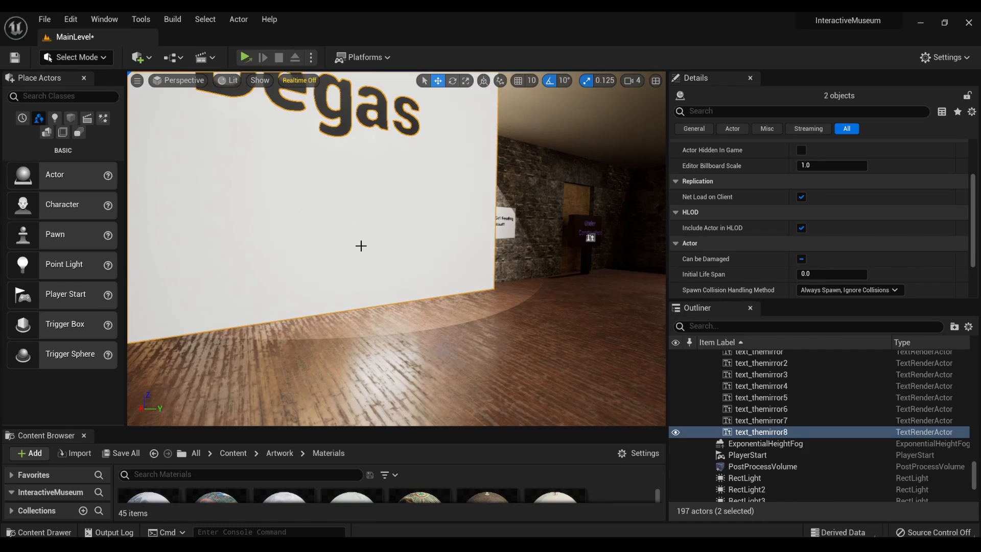
scroll(401, 222, "down", 10)
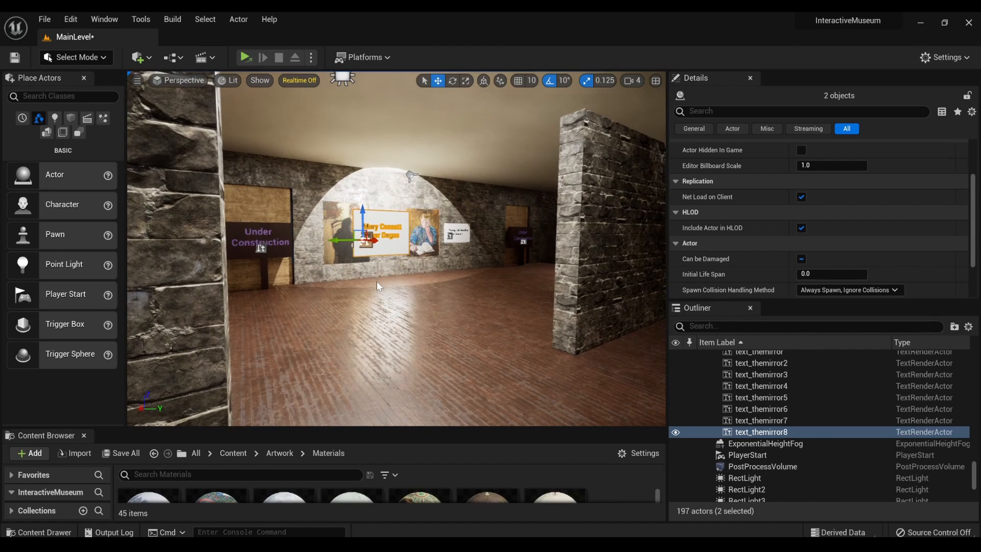
left_click_drag(377, 279, 327, 309, "alt")
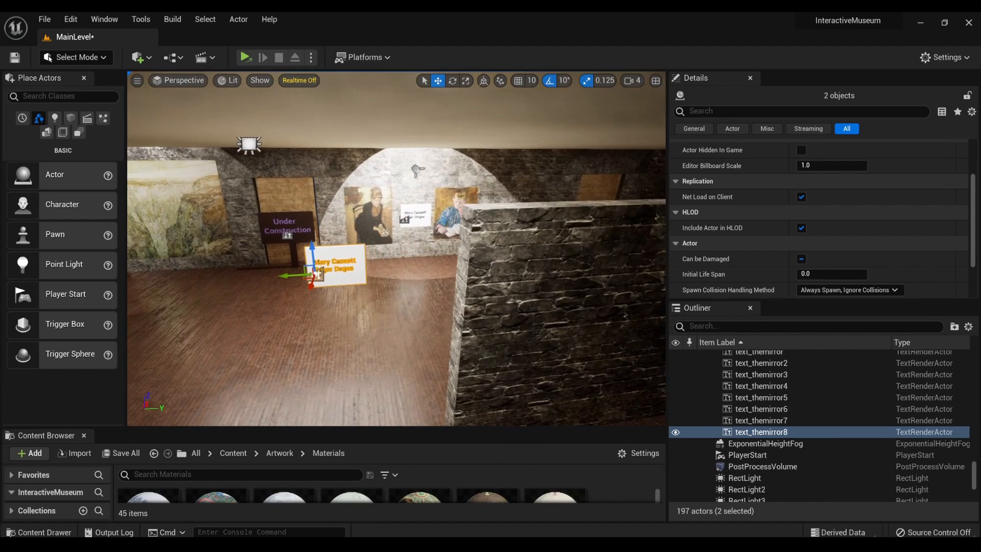
- Select the duplicated "Mary Cassatt" plaque with its text and move both across the room toward The Good Shepherd landscape
left_click(417, 217, "ctrl")
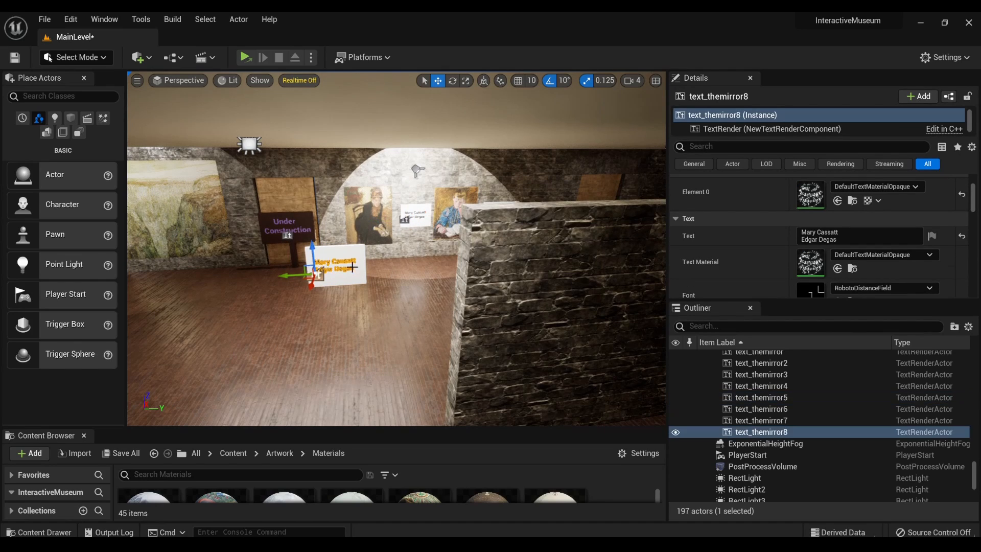
left_click(419, 218)
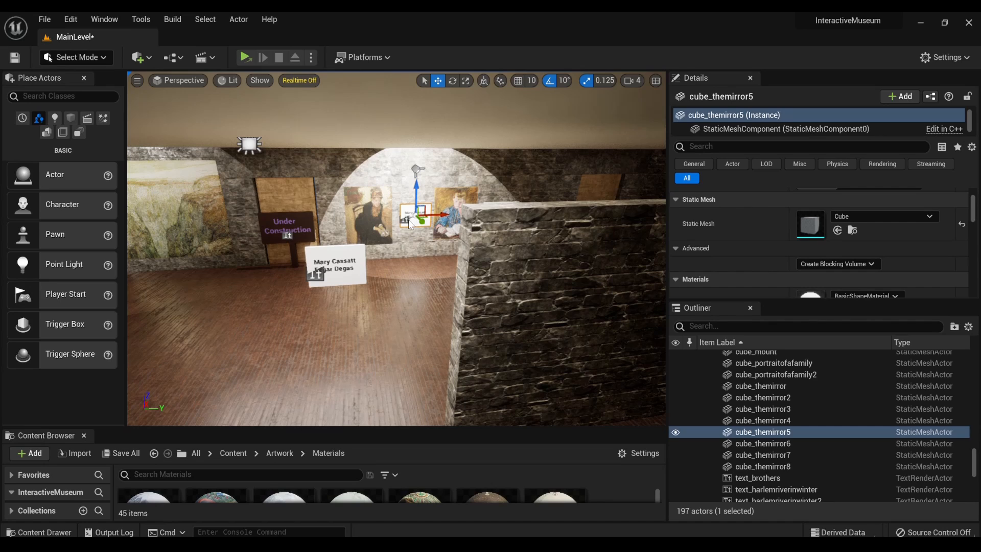
left_click(411, 223, "ctrl")
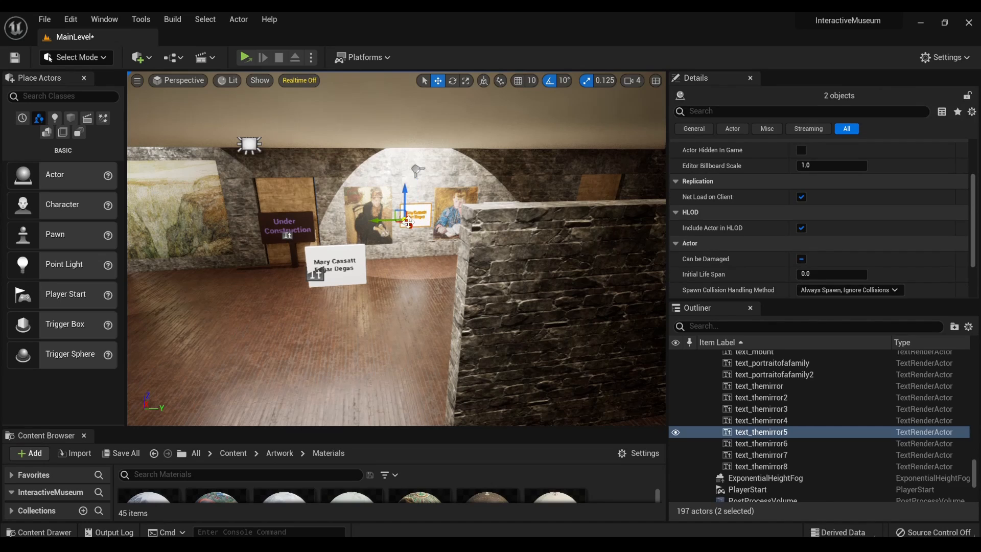
left_click(318, 282)
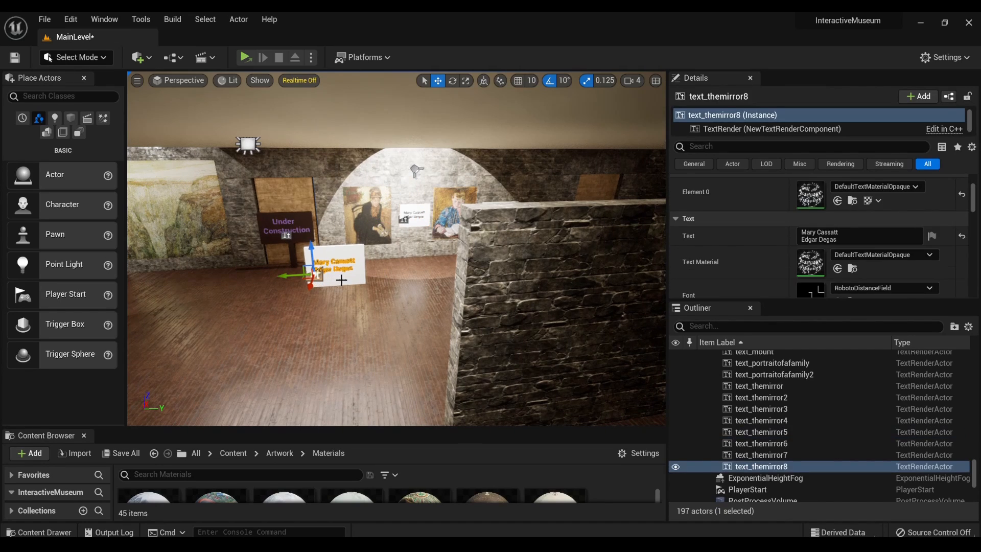
left_click(341, 280)
left_click(315, 276)
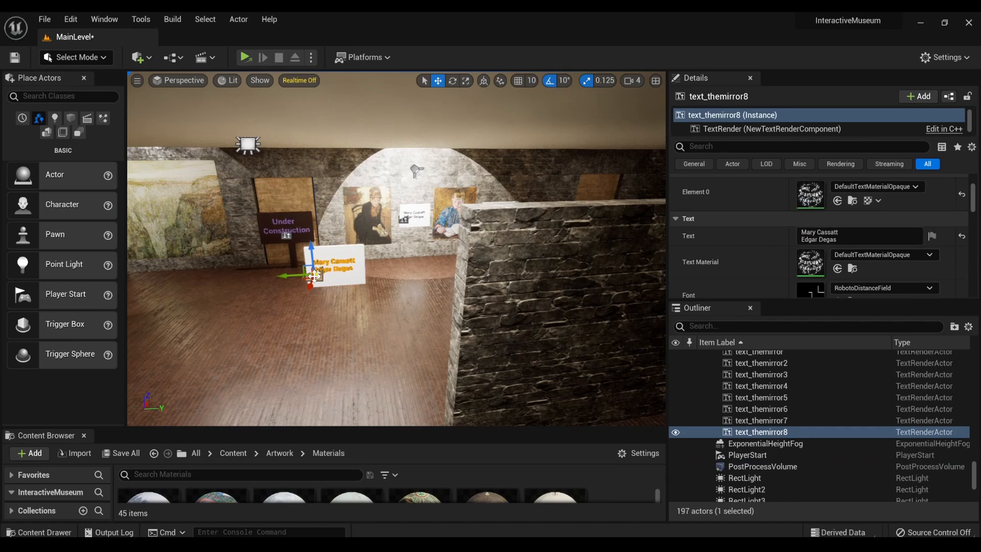
left_click(345, 280)
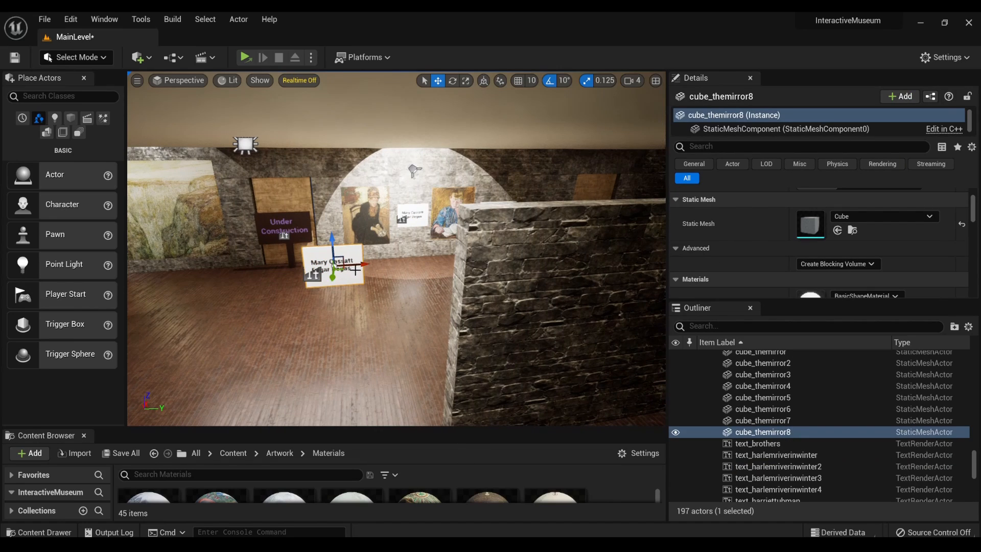
left_click(339, 280)
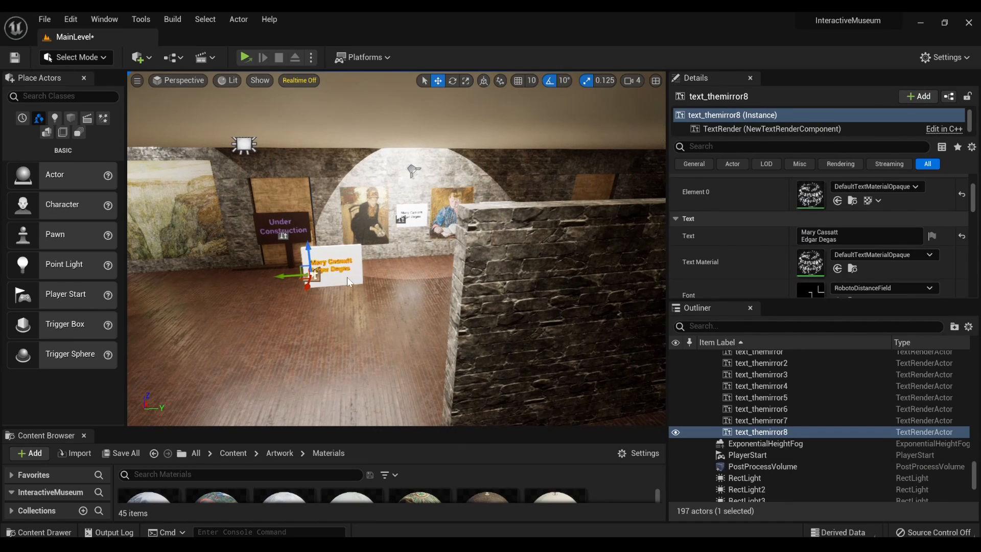
left_click(347, 277, "shift")
left_click_drag(359, 266, 152, 292)
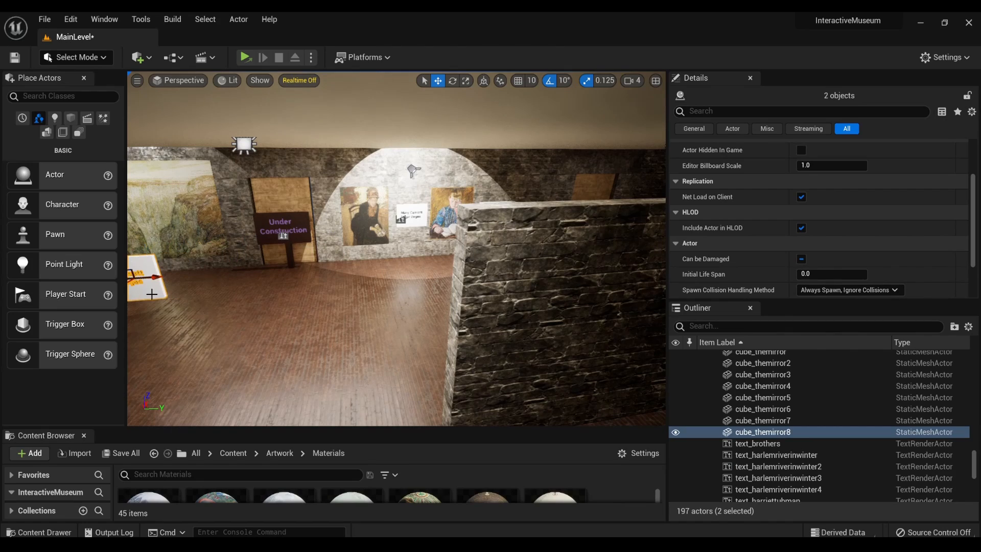
- Position the duplicated plaque and its text at the wall beside The Good Shepherd painting
right_click_drag(163, 289, 64, 270)
key("w")
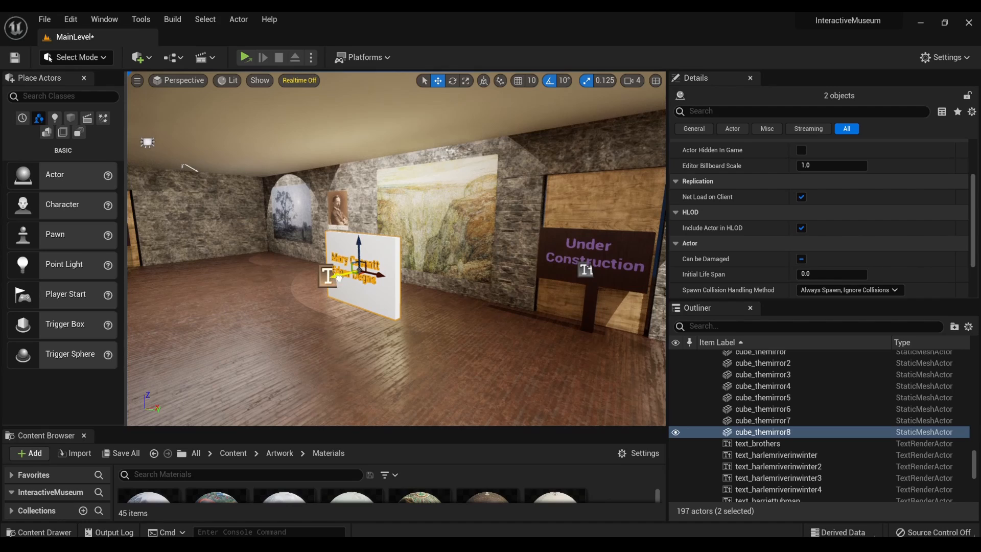
left_click_drag(339, 279, 495, 257)
right_click_drag(496, 257, 578, 254)
- Move the Abraham's Oak painting slightly along the wall, away from the Henry Ossawa Tanner portrait
key("a")
key("w")
key("s")
right_click_drag(390, 254, 330, 249)
key("a")
left_click(329, 249)
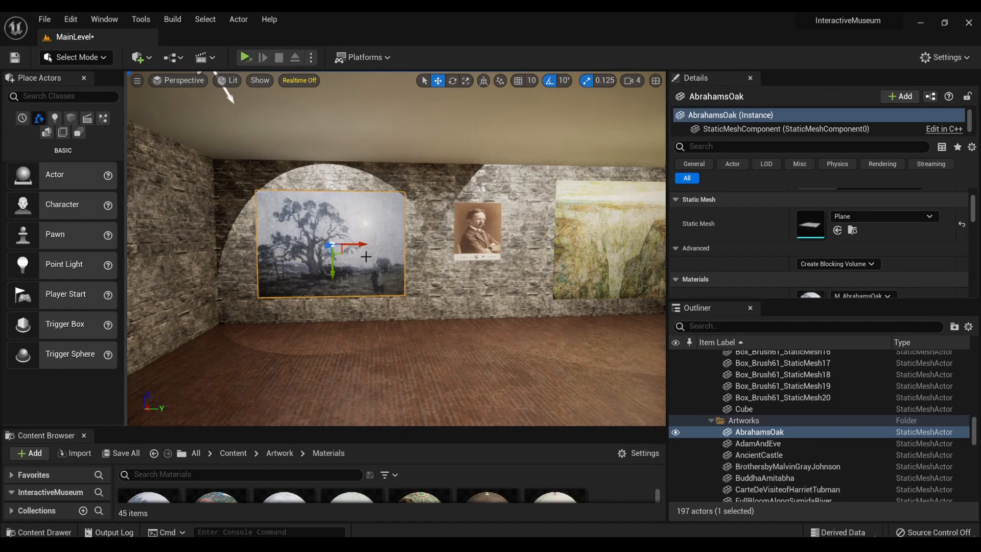
left_click_drag(362, 245, 344, 245)
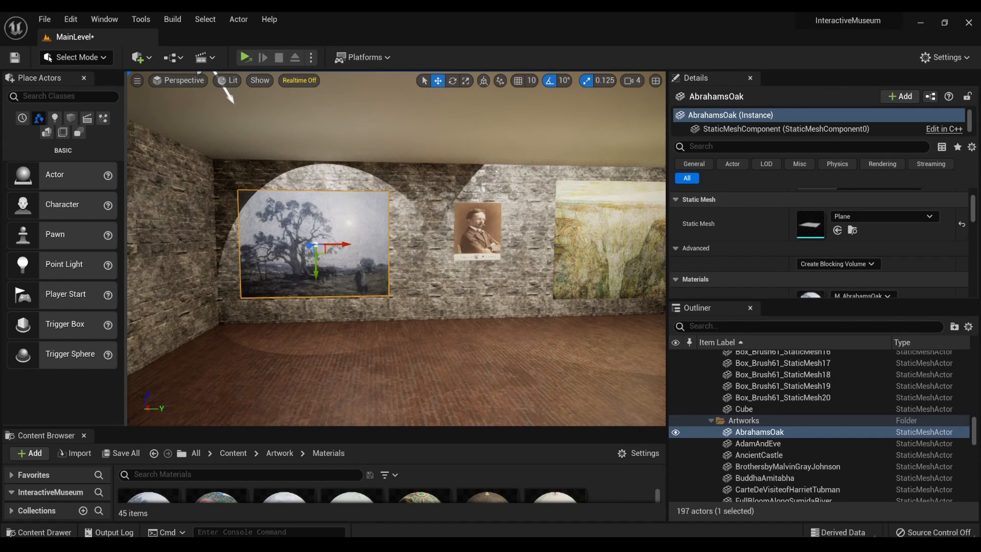
- Shift the Henry Ossawa Tanner portrait along the wall toward the Abraham's Oak painting, away from The Good Shepherd
left_click(498, 225)
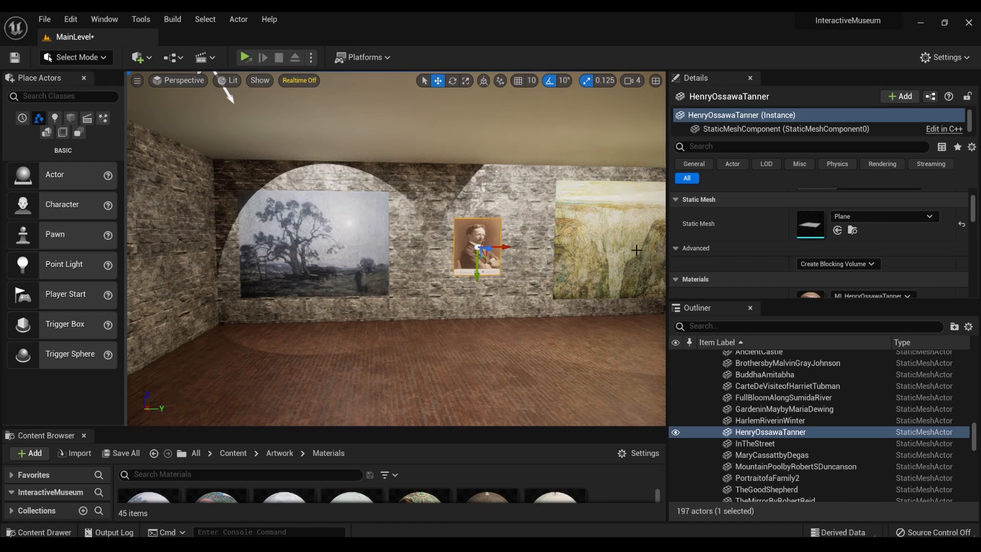
mouse_move(636, 250)
right_mouse_down()
mouse_move(759, 253)
mouse_move(687, 261)
right_mouse_up()
right_click_drag(561, 232, 464, 231)
left_click(560, 232)
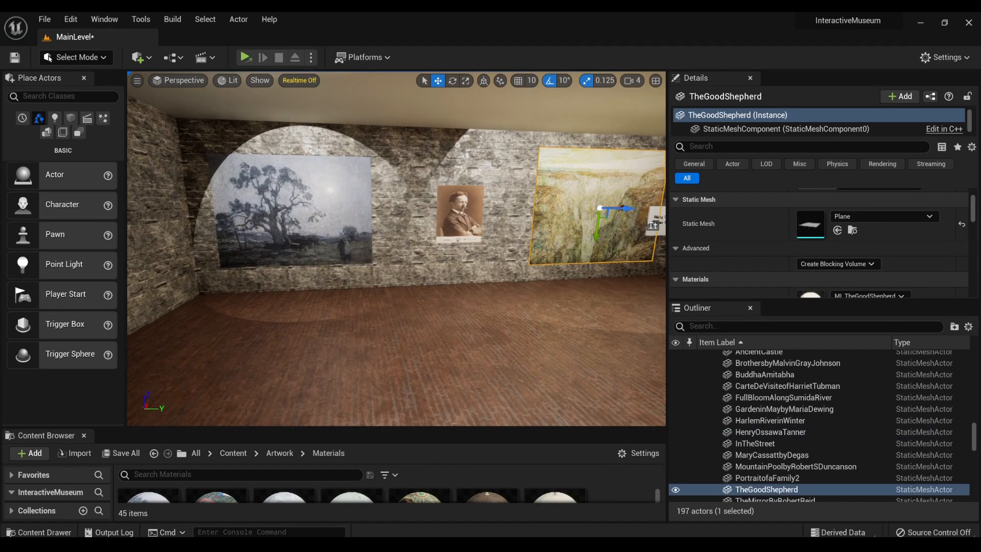
left_click(460, 224)
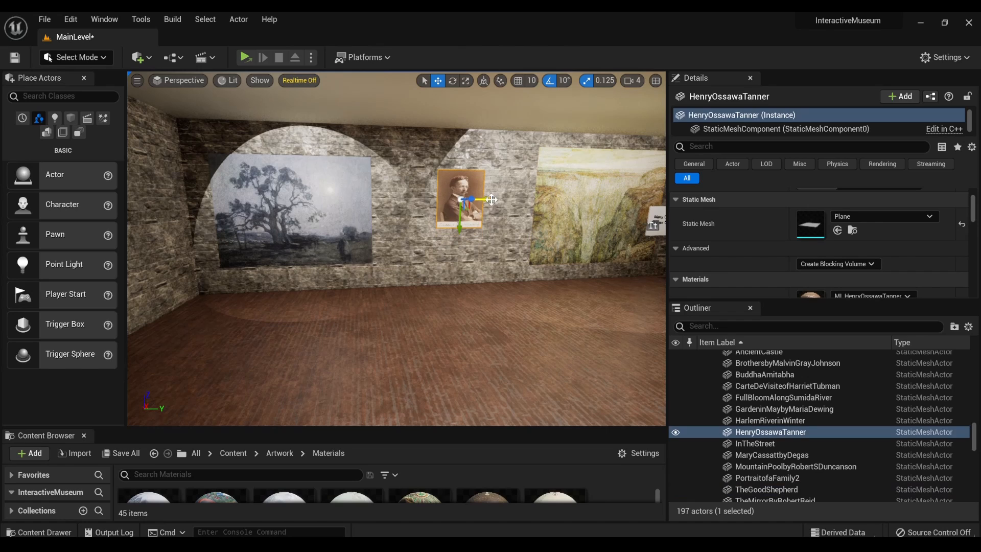
right_click_drag(489, 201, 466, 210)
- Check The Good Shepherd painting's name and inspect it and the neighbouring portrait up close
left_click(514, 209)
key("w")
key("d")
left_click_drag(494, 220, 448, 225)
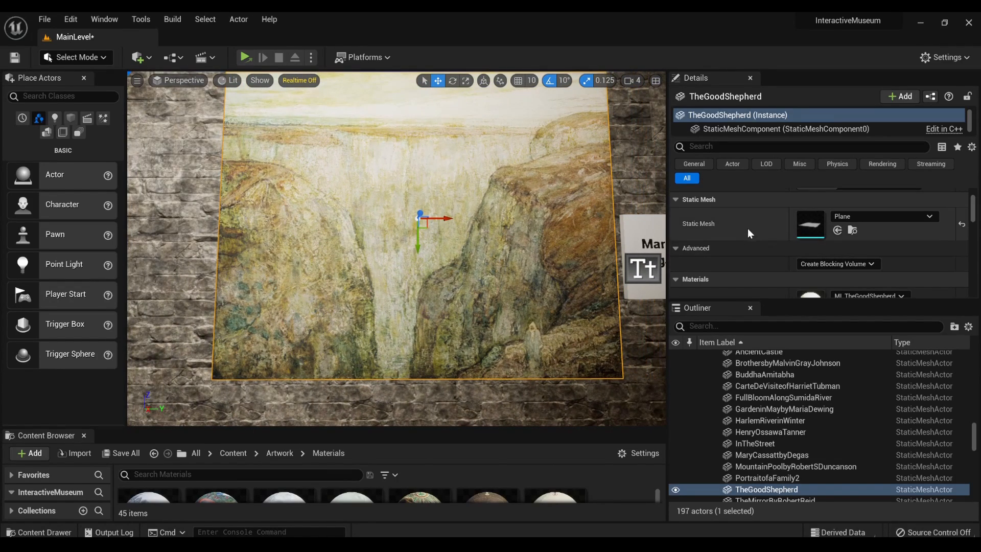
mouse_move(449, 225)
right_mouse_down()
mouse_move(475, 225)
mouse_move(471, 246)
mouse_move(476, 239)
mouse_move(445, 230)
mouse_move(470, 230)
mouse_move(393, 231)
mouse_move(417, 229)
right_mouse_up()
key("s")
key("w")
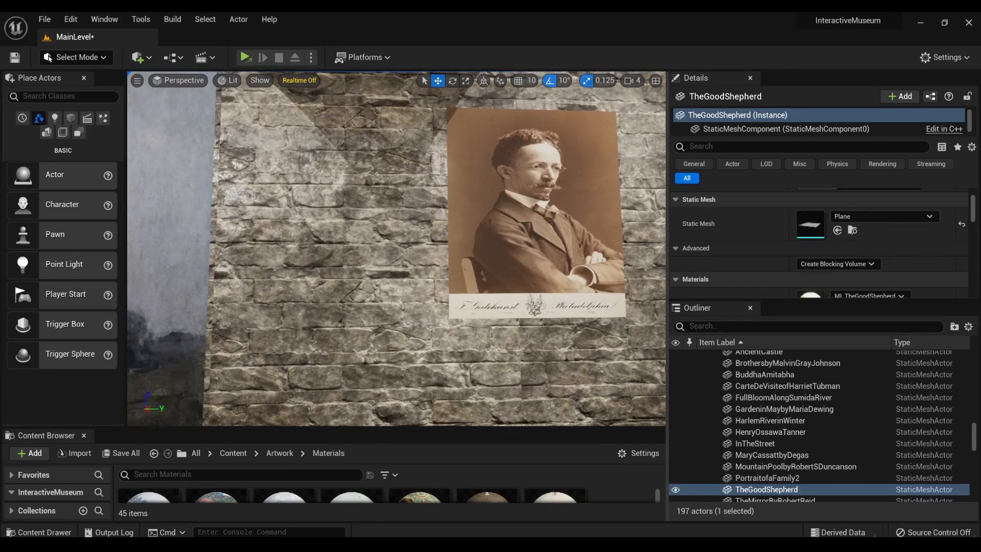
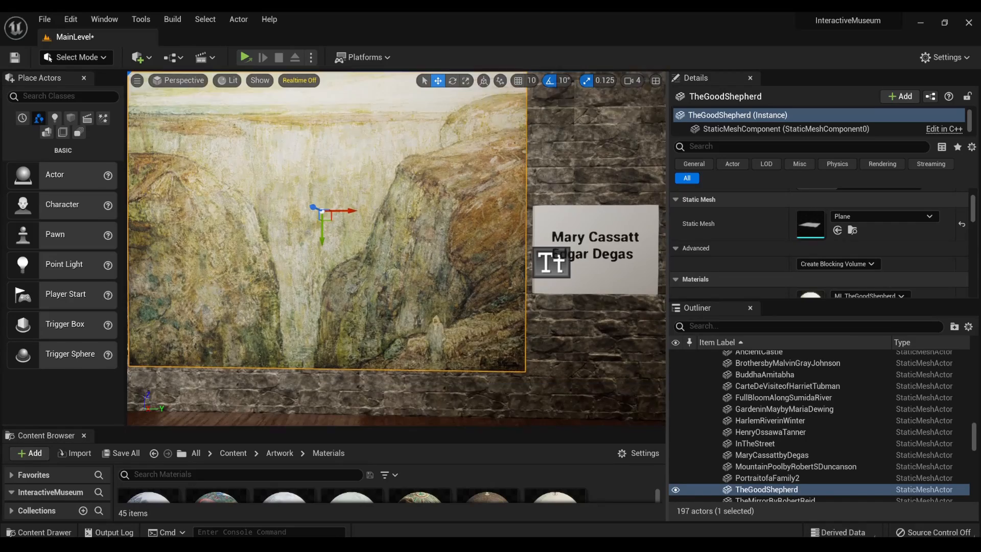
- Nudge the name plaque beside The Good Shepherd slightly along the wall, away from the painting
key("f")
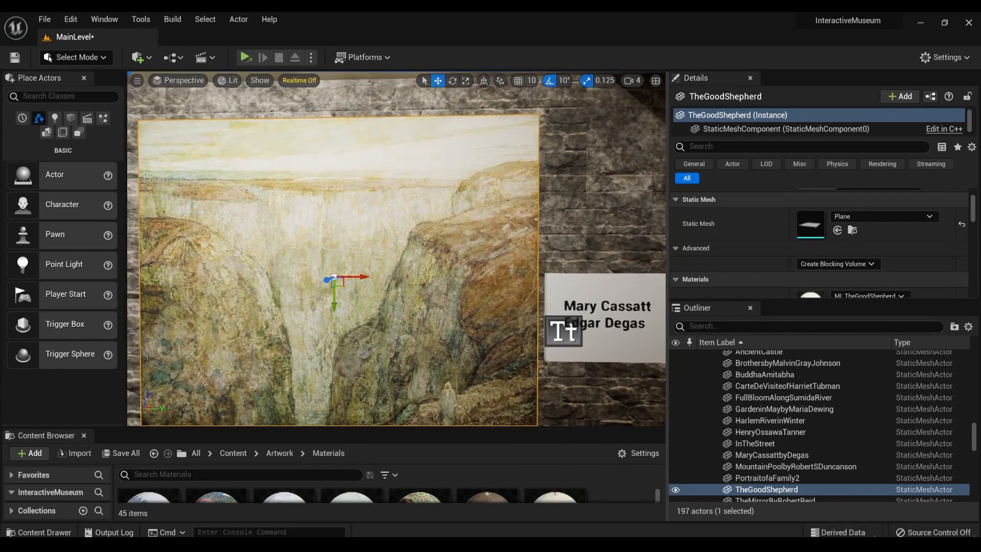
key("Left")
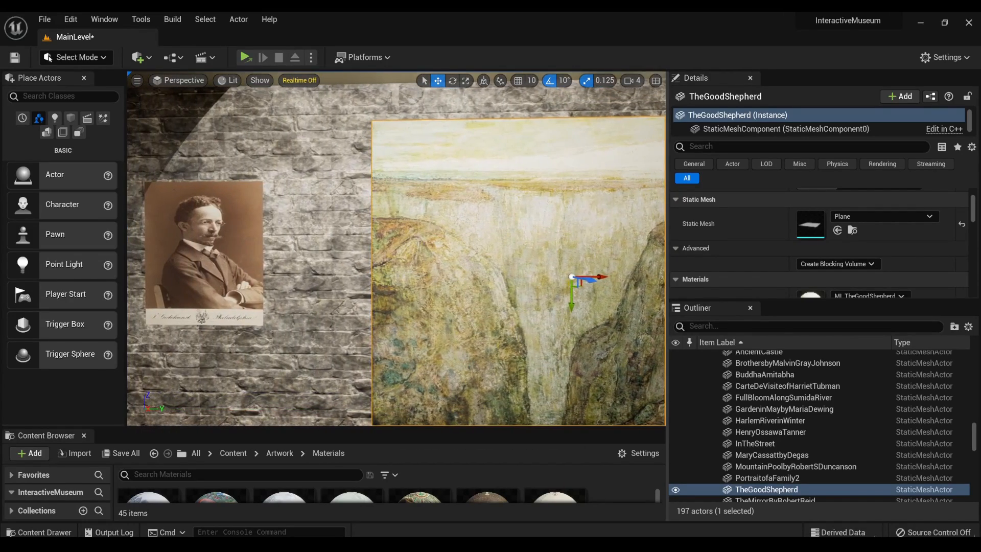
key("Right")
mouse_move(396, 248)
right_mouse_down()
mouse_move(476, 249)
mouse_move(473, 296)
mouse_move(536, 256)
mouse_move(501, 274)
right_mouse_up()
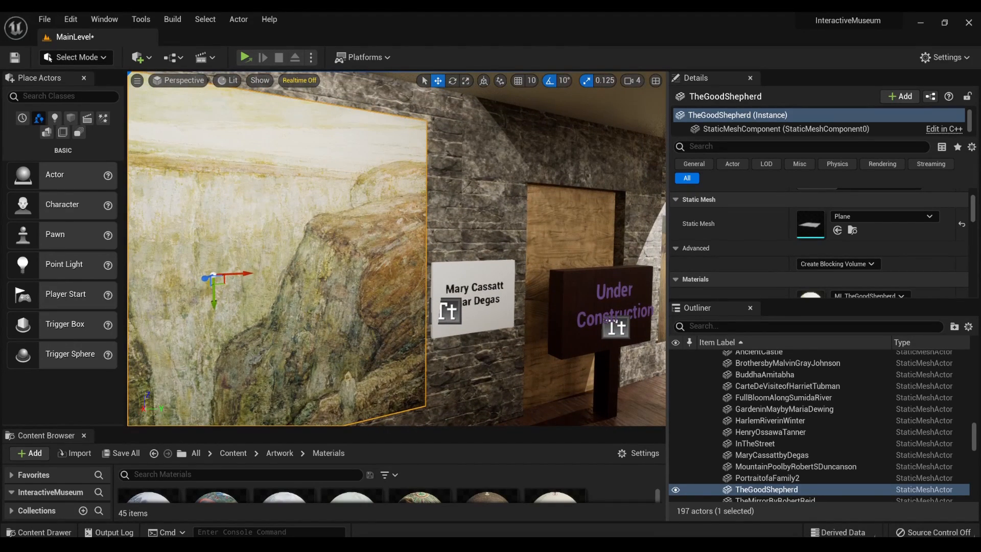
left_click(493, 297)
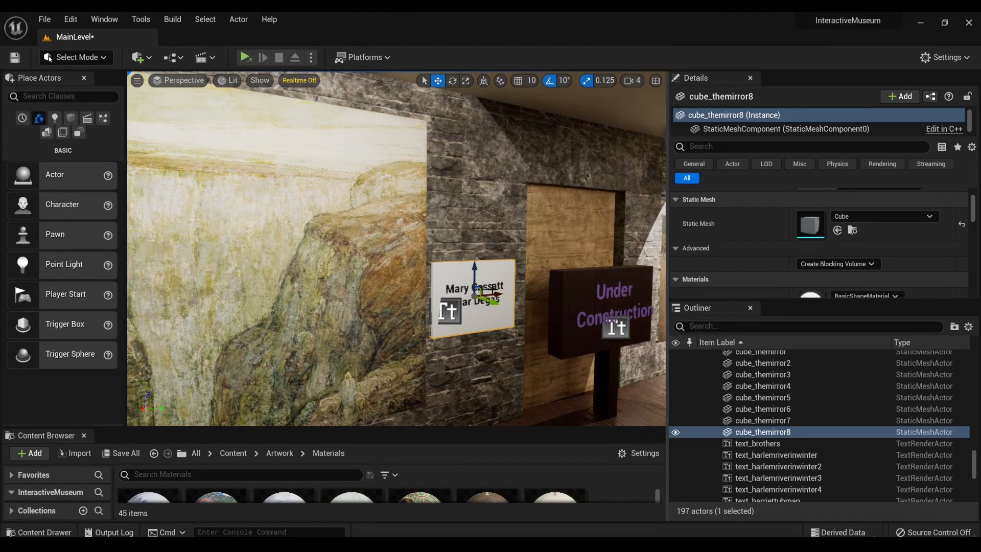
left_click_drag(499, 295, 503, 294)
- Replace the text on The Good Shepherd's plaque with "The Good Shepherd (Atlas Mountains, Morocco)"
left_click(490, 292)
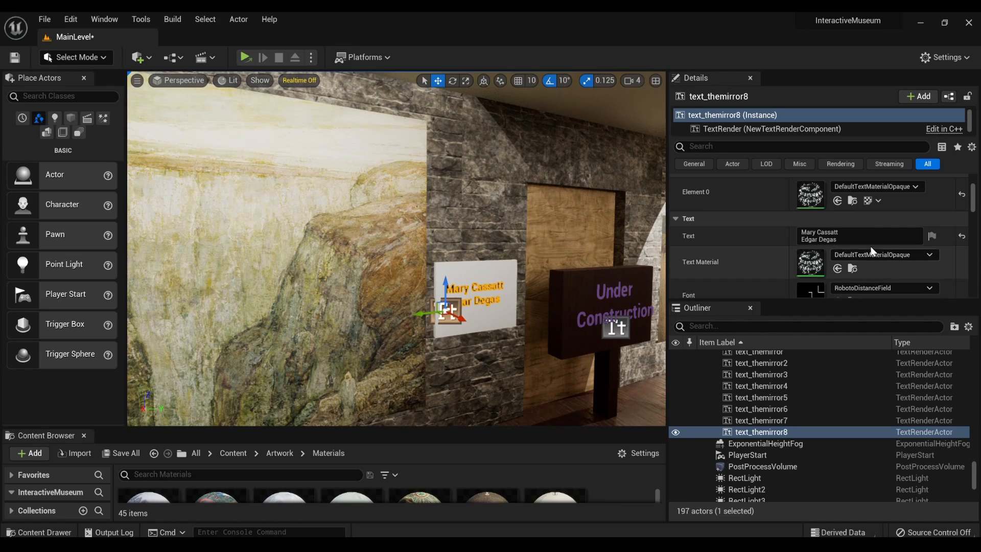
left_click(848, 236)
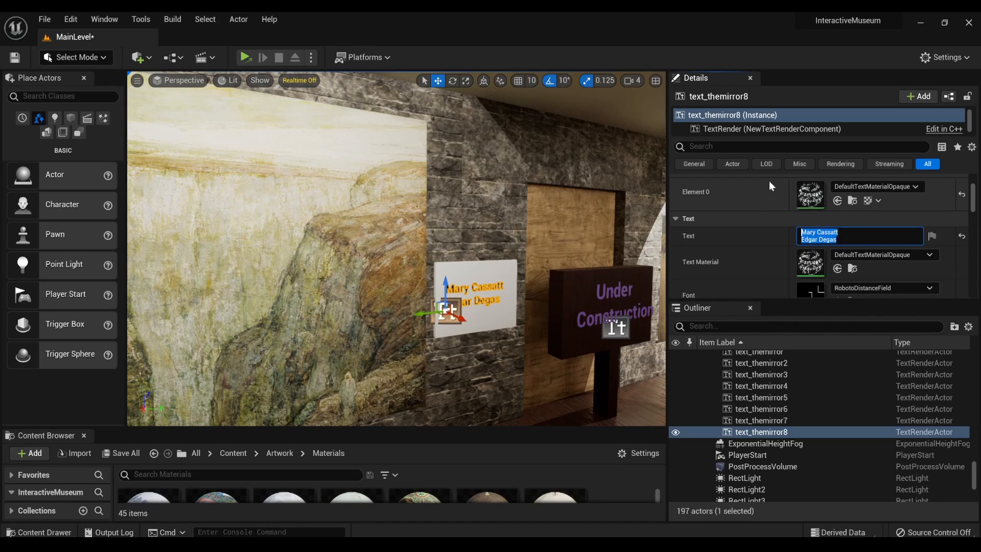
type("The Goo")
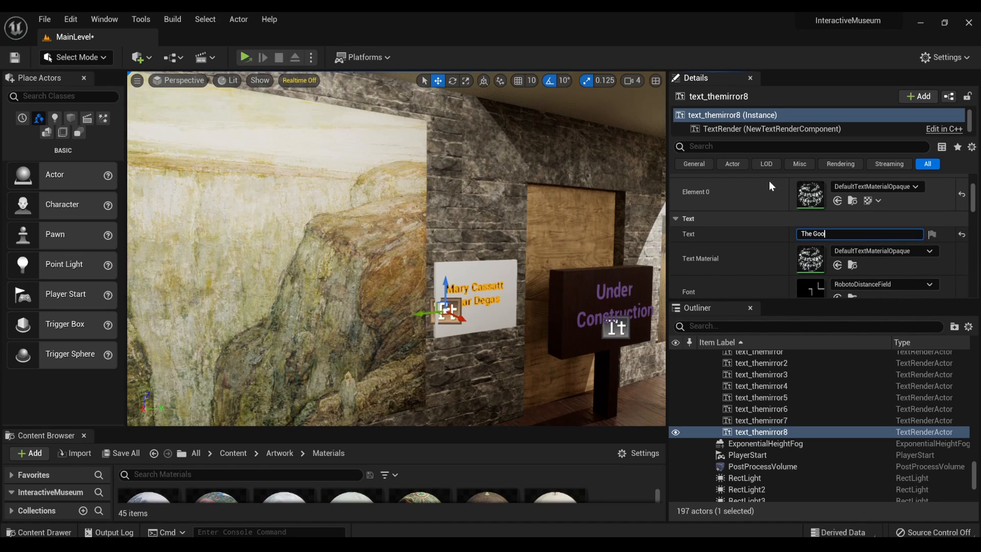
type("d Shepherd (Atlas Mountains, Morrocco")
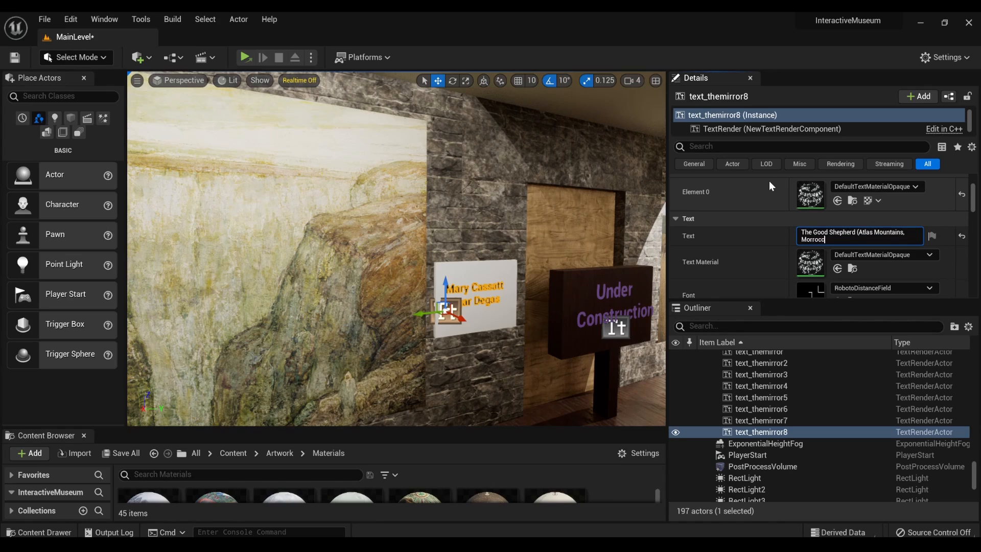
key("BackSpace")
key("BackSpace")
key("BackSpace")
key("BackSpace")
key("BackSpace")
type("occo)")
- Add the artist "Henry Ossawa Tanner" on a new line below the title in the plaque text
key("shift+Return")
type("Henry ")
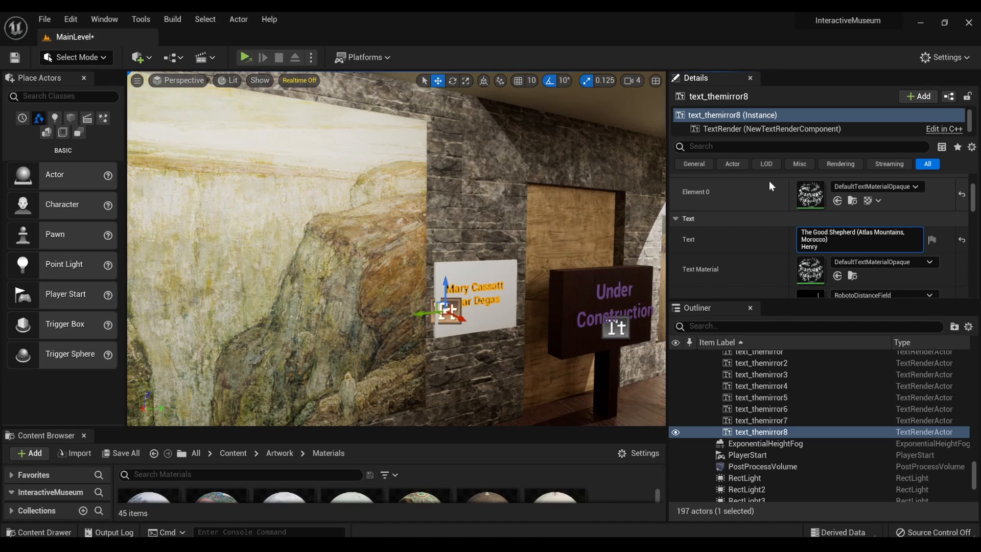
type("Ossawa Tanner")
key("Return")
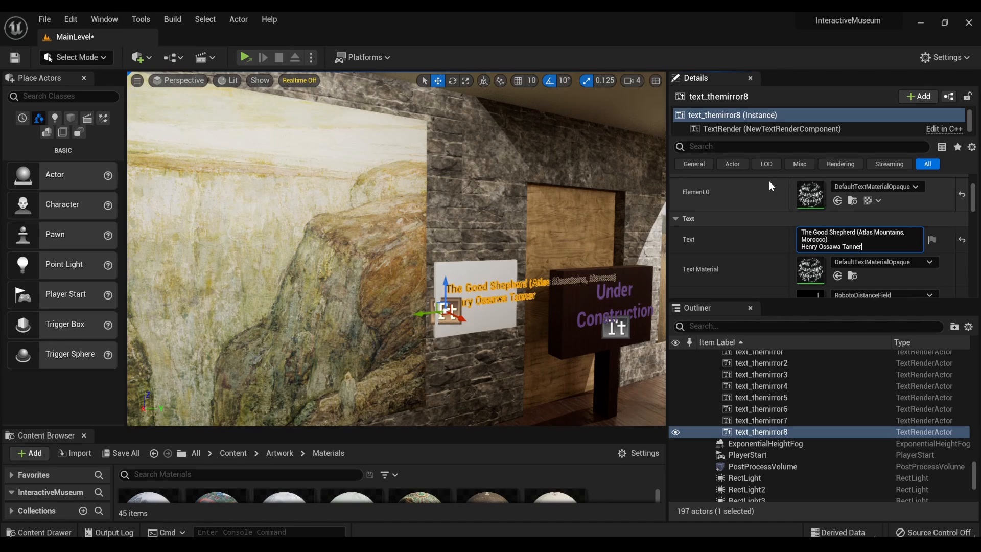
- Break the title so "(Atlas Mountains, Morocco)" stands on its own line of the plaque text
left_click(858, 232)
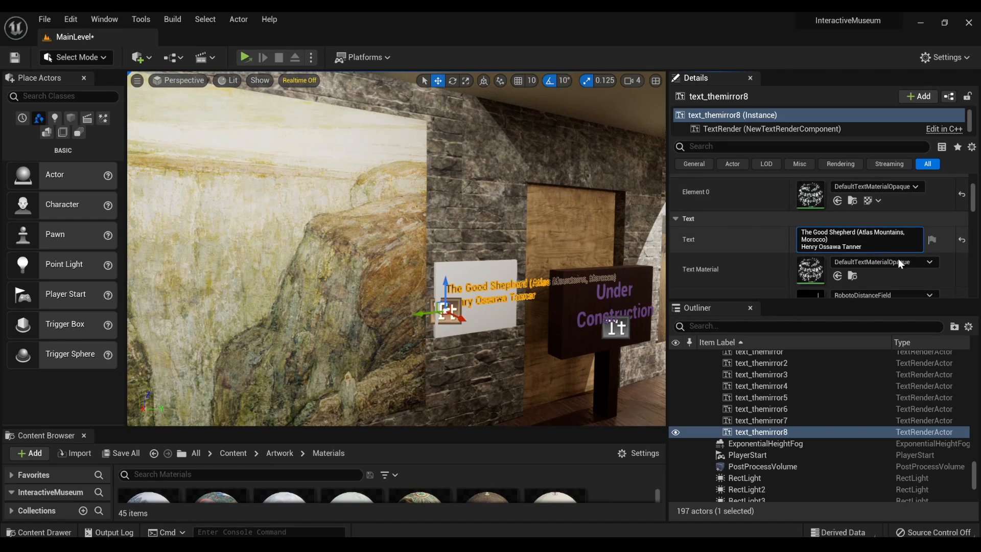
key("shift+Return")
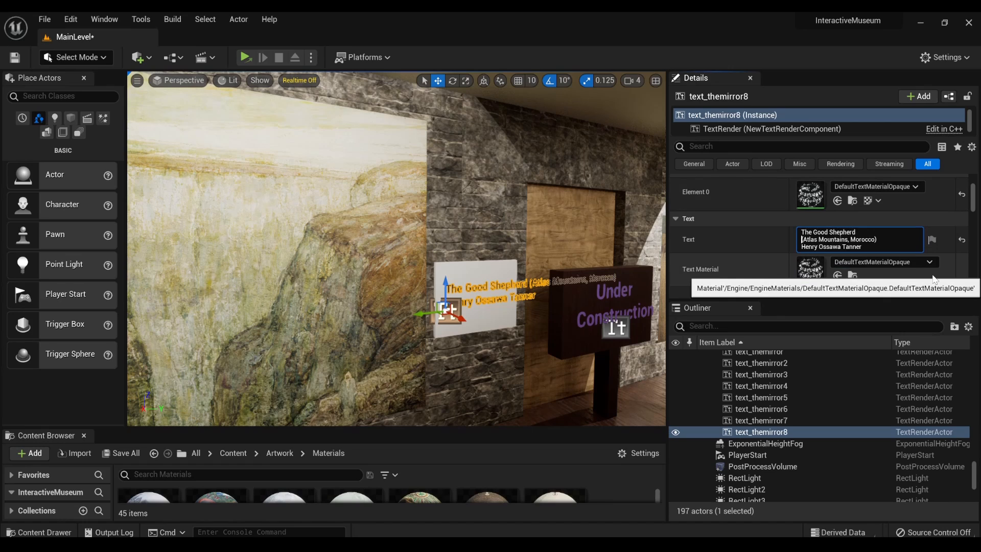
key("Return")
- Shift the plaque's text along the wall toward The Good Shepherd to line it up with the plaque's near edge
left_click(483, 299)
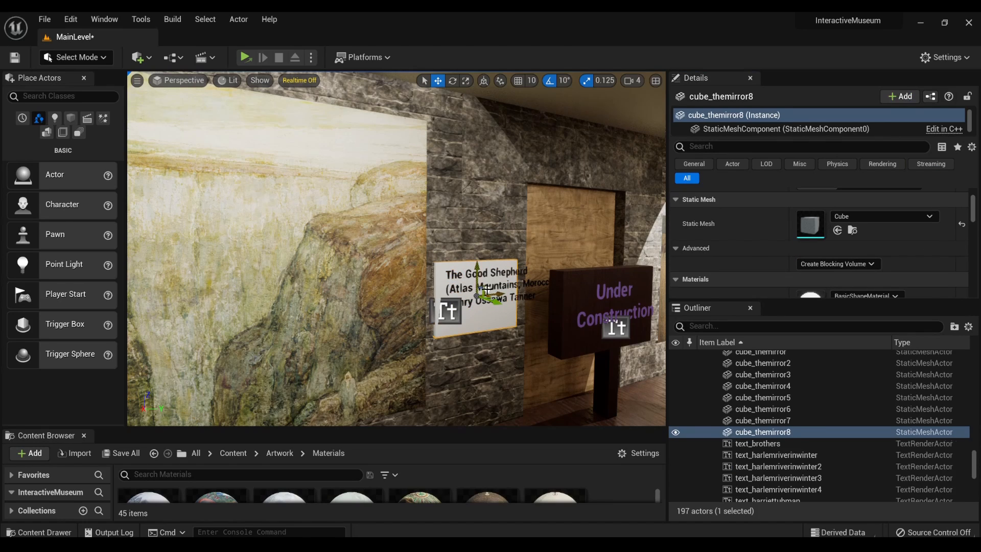
left_click(487, 290)
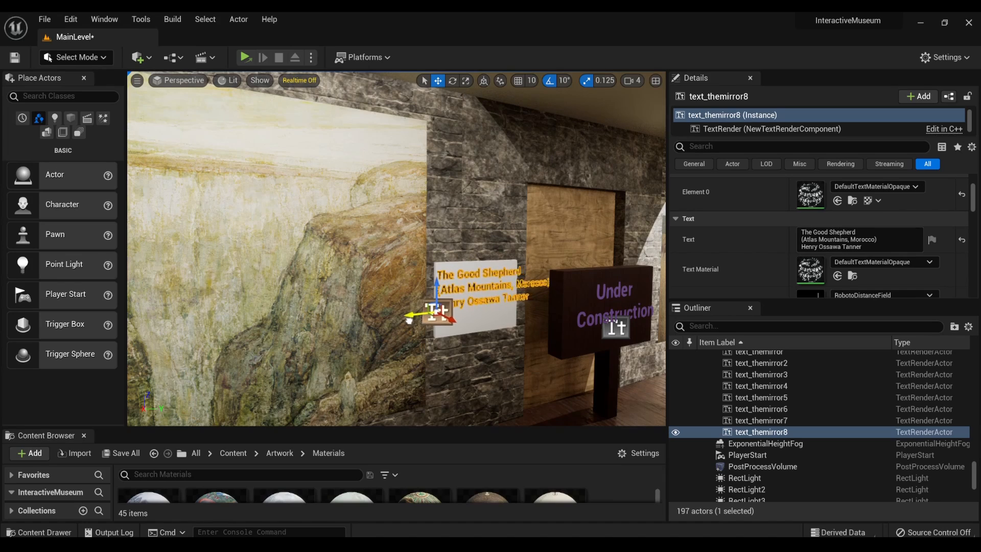
left_click_drag(409, 321, 403, 323)
right_click_drag(403, 323, 384, 323)
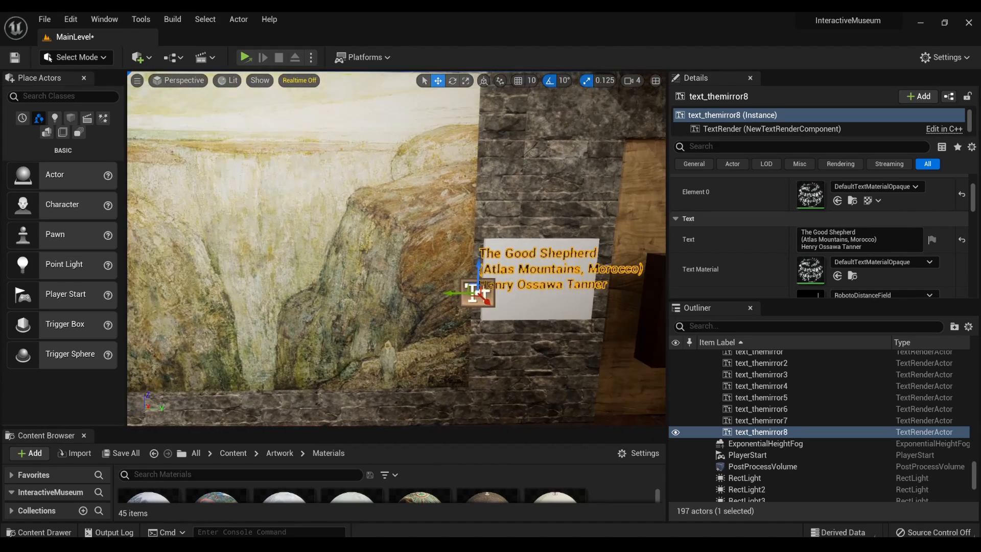
mouse_move(383, 323)
middle_mouse_down()
mouse_move(434, 323)
mouse_move(212, 323)
middle_mouse_up()
left_click(464, 279)
left_click_drag(537, 246, 496, 250)
mouse_move(496, 249)
right_mouse_down()
mouse_move(409, 266)
mouse_move(521, 270)
mouse_move(439, 255)
mouse_move(307, 256)
right_mouse_up()
- Move the Henry Ossawa Tanner portrait slightly away from The Good Shepherd and lower it a little on the wall
left_click(416, 231)
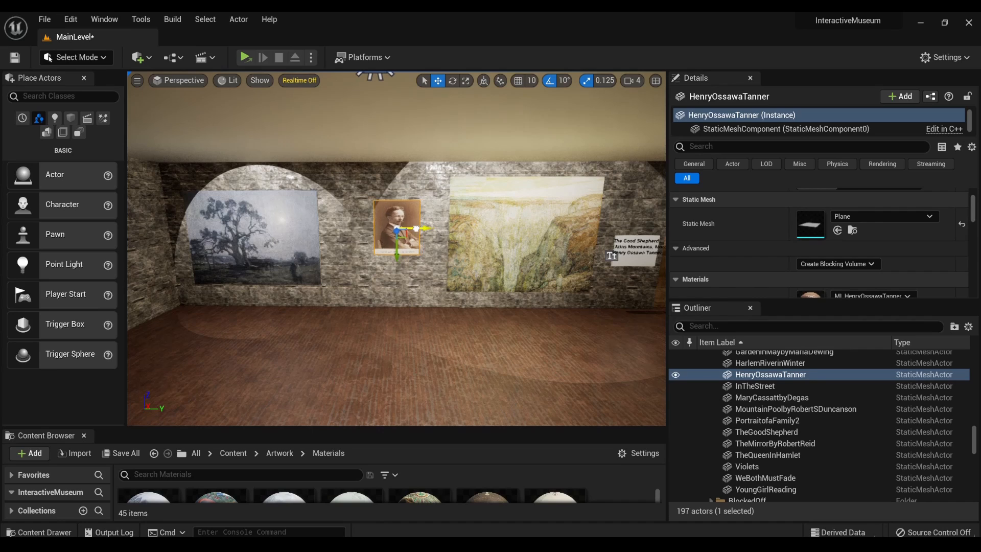
right_click_drag(383, 254, 381, 249)
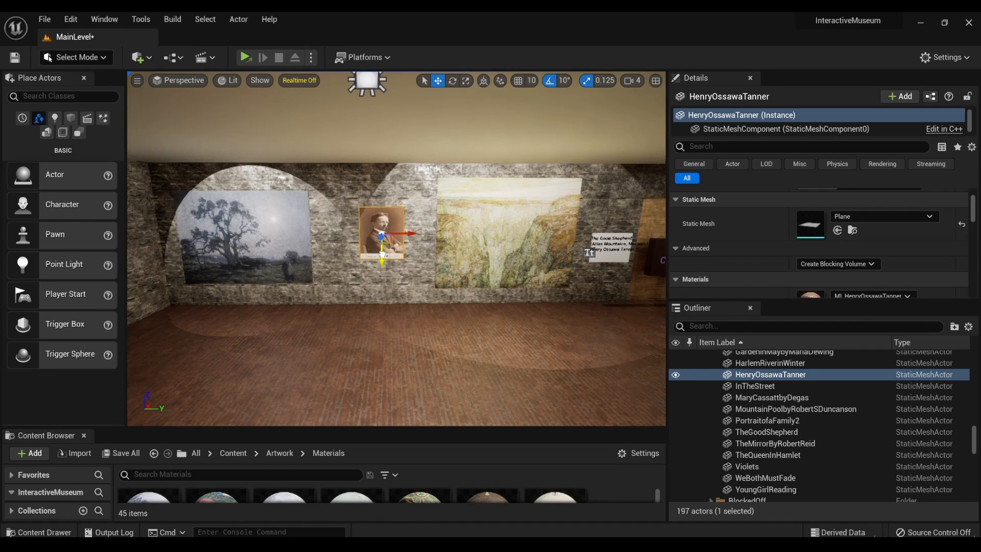
scroll(392, 133, "down", 4)
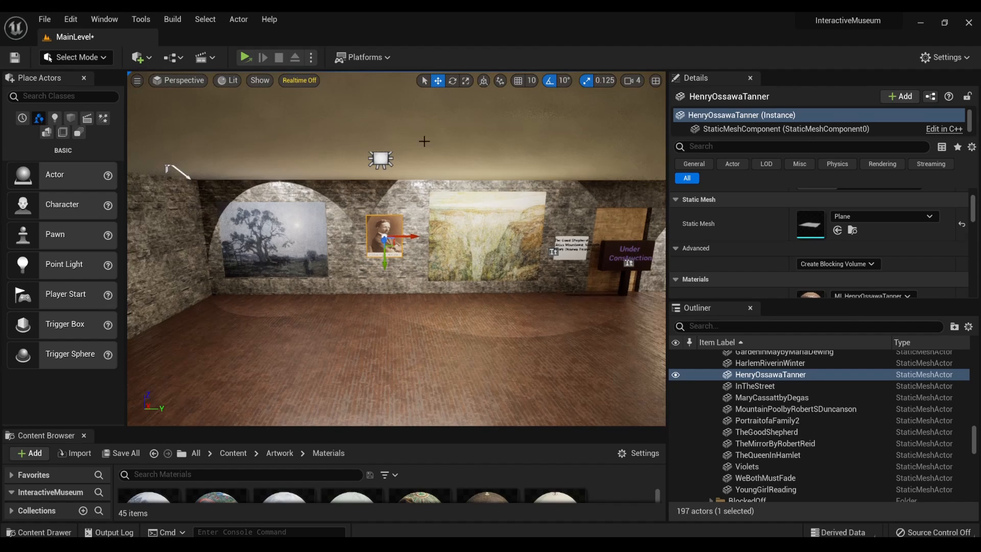
- Rotate SpotLight7, the ceiling spotlight in front of The Good Shepherd, to aim its beam at the painting
right_click_drag(300, 198, 460, 209)
right_click_drag(403, 220, 403, 222)
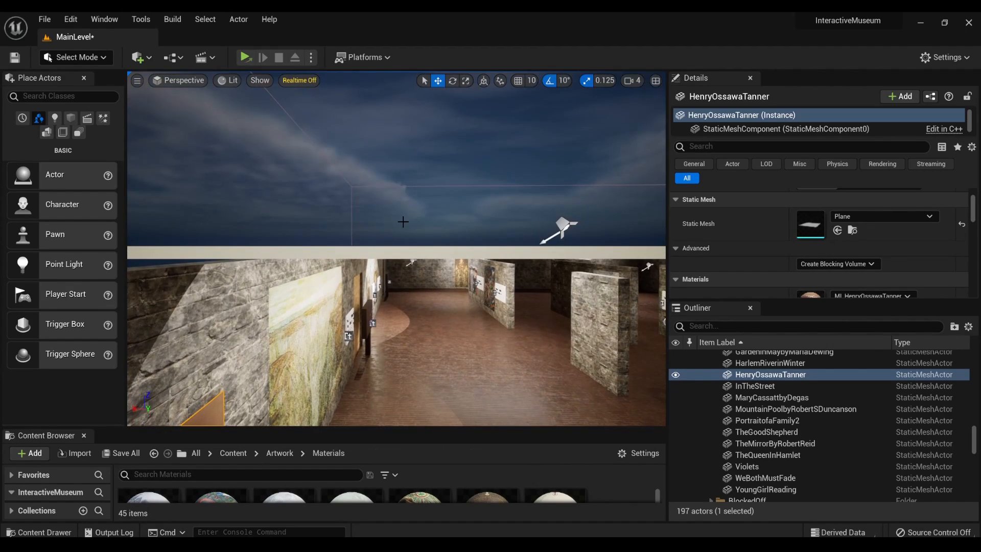
left_click(565, 228)
left_click_drag(575, 245, 565, 274)
mouse_move(565, 274)
right_mouse_down()
mouse_move(409, 286)
mouse_move(407, 278)
mouse_move(435, 276)
mouse_move(415, 250)
mouse_move(362, 243)
right_mouse_up()
key("e")
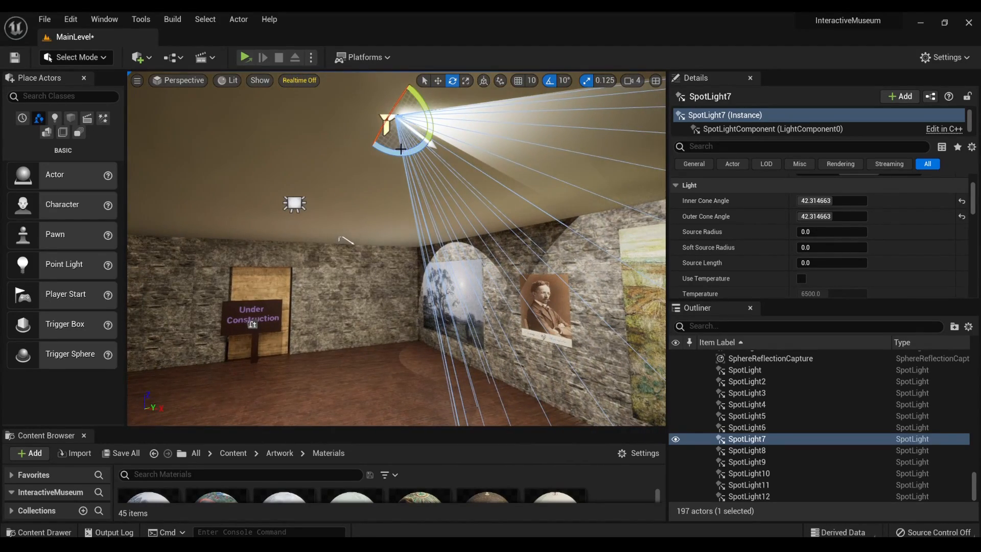
left_click_drag(401, 146, 433, 133)
right_click_drag(416, 212, 524, 236)
key("s")
right_click_drag(411, 233, 358, 148)
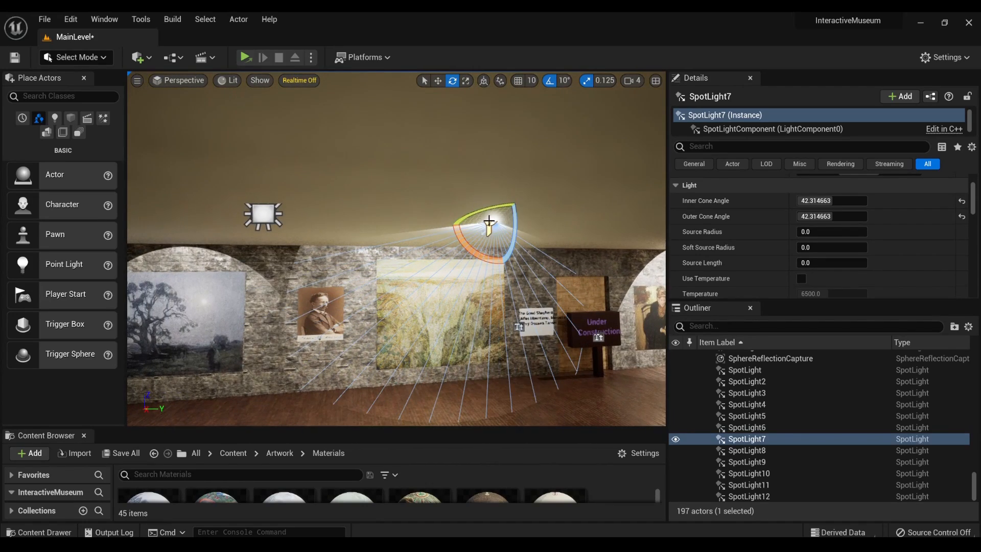
right_click_drag(358, 149, 474, 165)
key("s")
key("s")
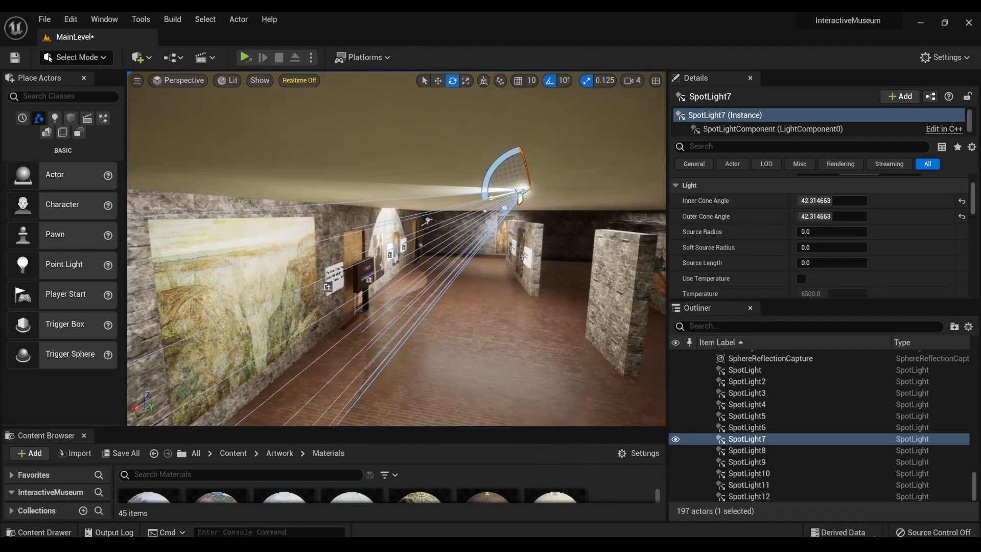
- Move SpotLight7 closer to the wall so its light falls on The Good Shepherd painting
key("w")
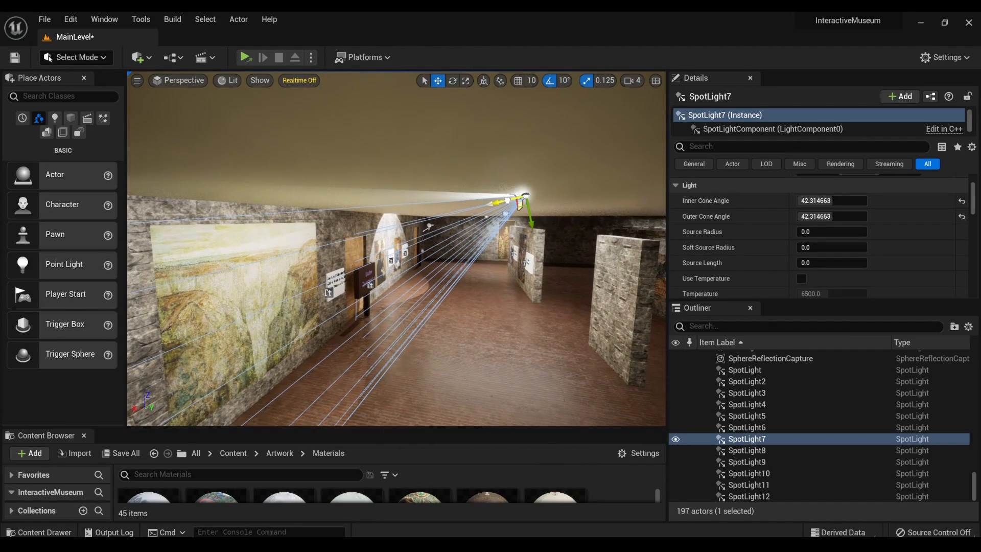
right_click_drag(473, 210, 370, 205)
key("d")
key("a")
key("s")
key("w")
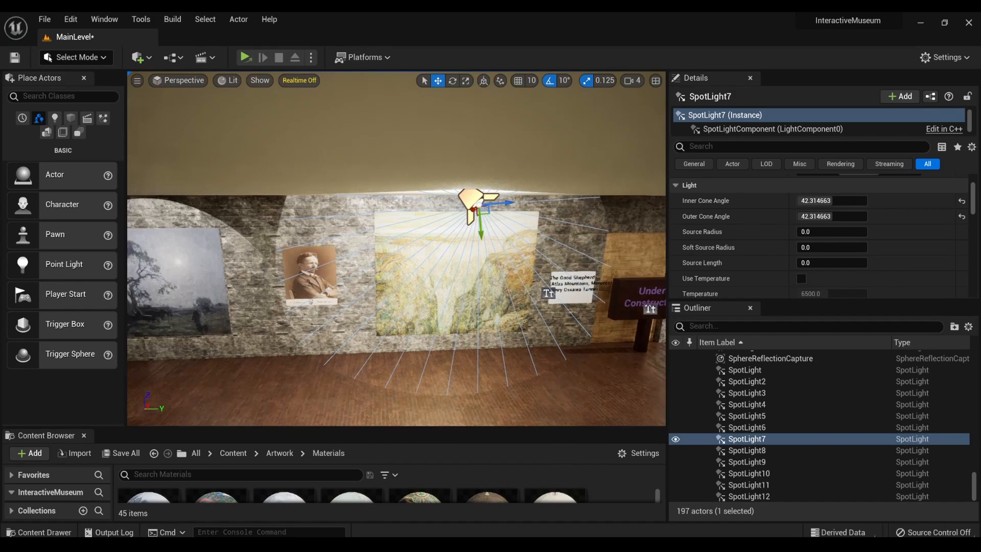
key("w")
mouse_move(370, 206)
right_mouse_down()
mouse_move(334, 207)
mouse_move(379, 209)
mouse_move(353, 213)
right_mouse_up()
key("e")
key("q")
key("w")
key("w")
key("s")
mouse_move(445, 252)
right_mouse_down()
mouse_move(408, 249)
mouse_move(449, 256)
right_mouse_up()
key("w")
key("s")
- Shift The Good Shepherd slightly toward the portrait, and enlarge and reposition its name plaque to suit the longer text
left_click(442, 240)
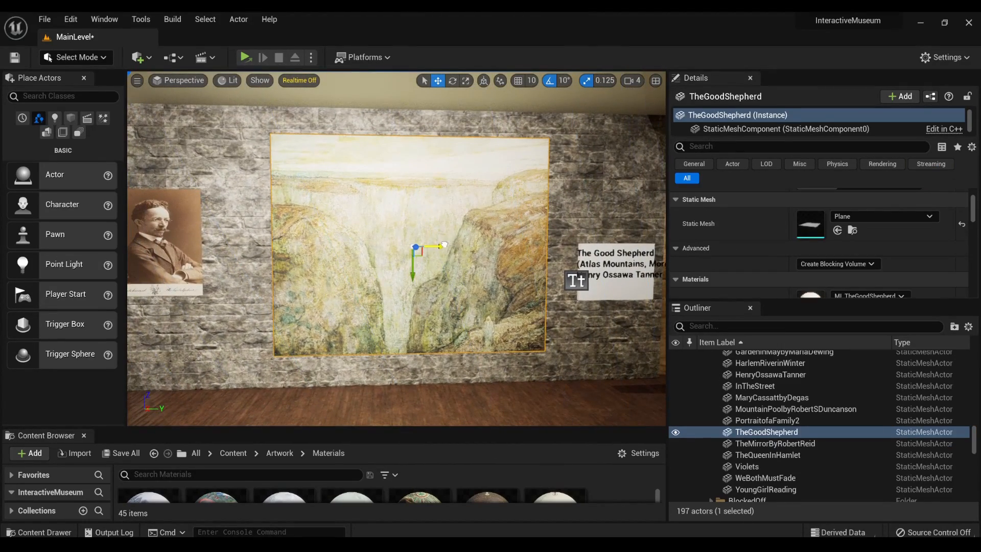
left_click(617, 283)
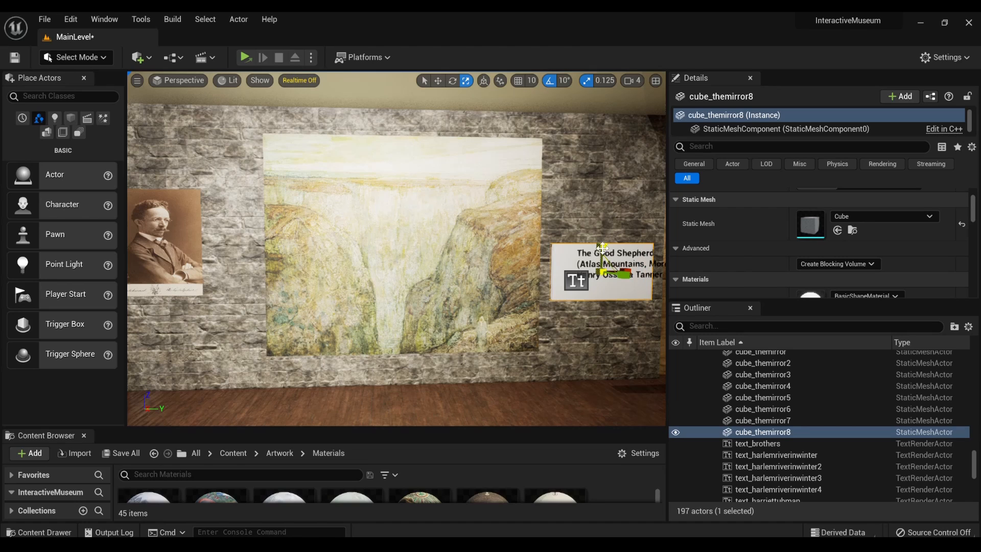
left_click_drag(603, 247, 603, 239)
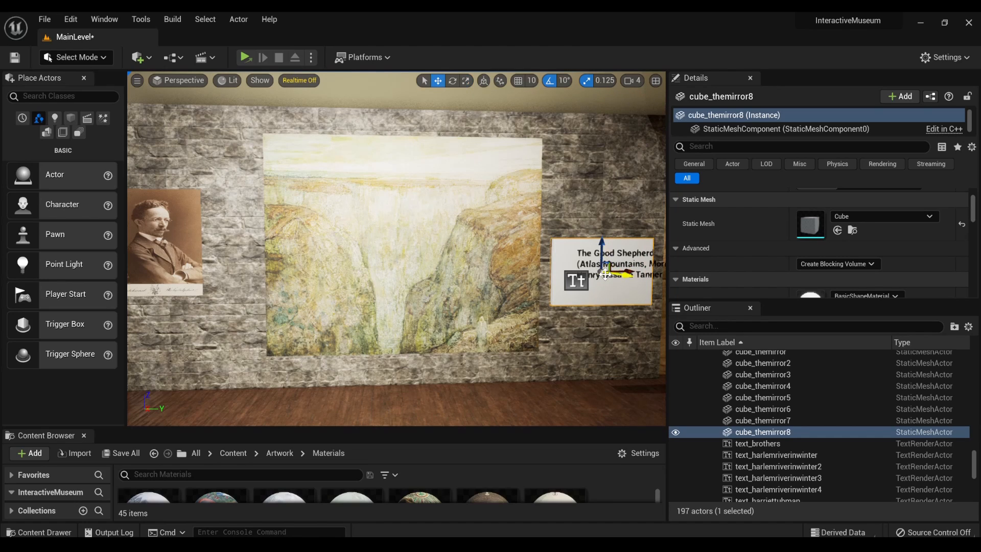
mouse_move(629, 276)
left_mouse_down()
mouse_move(643, 275)
mouse_move(634, 275)
left_mouse_up()
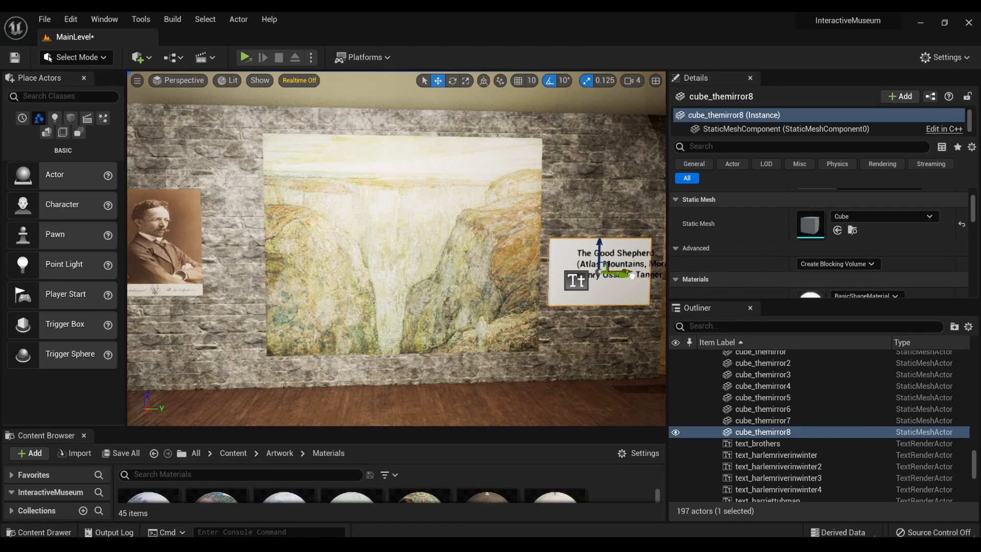
- Adjust SpotLight7's rotation and shift it closer to the wall to cover The Good Shepherd and its neighbours
mouse_move(613, 286)
right_mouse_down()
mouse_move(501, 245)
mouse_move(521, 261)
mouse_move(485, 189)
mouse_move(429, 199)
mouse_move(501, 240)
mouse_move(485, 260)
mouse_move(501, 286)
right_mouse_up()
key("e")
right_click_drag(332, 230, 341, 254)
left_click(295, 236)
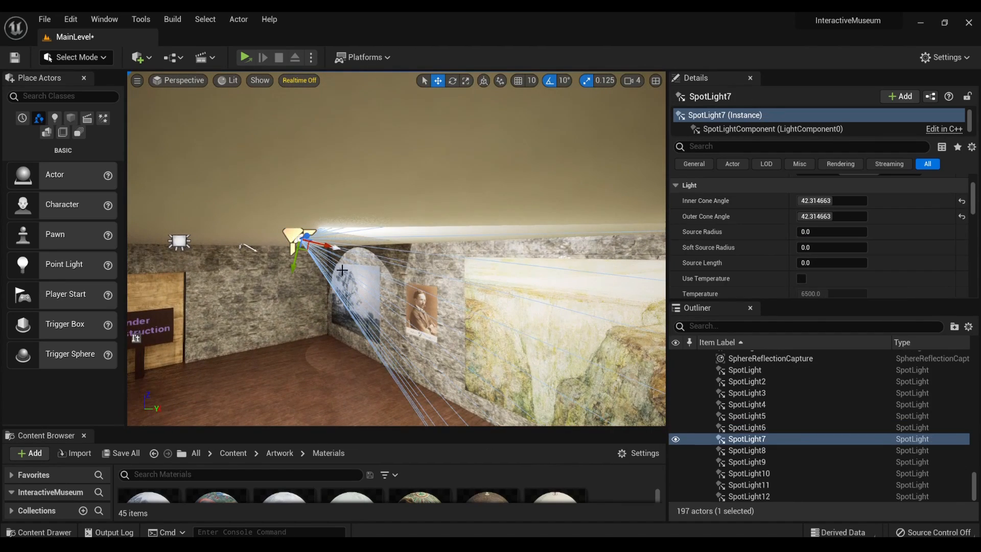
key("e")
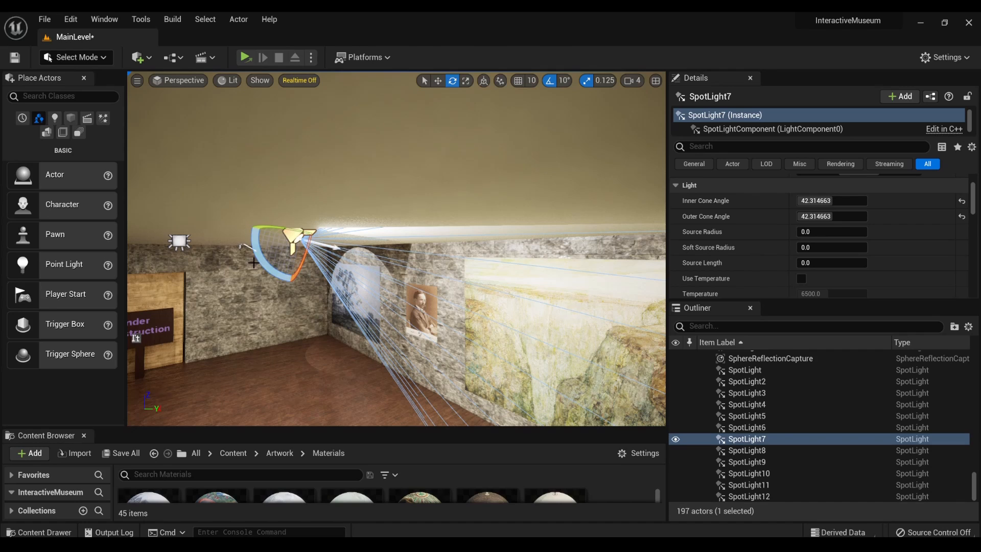
left_click_drag(259, 256, 255, 257)
key("w")
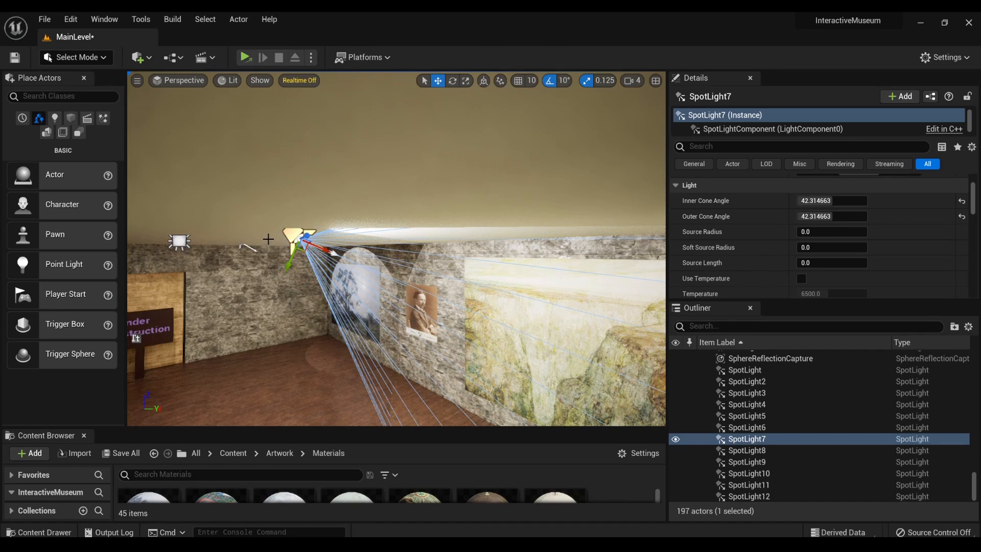
left_click_drag(325, 248, 349, 262)
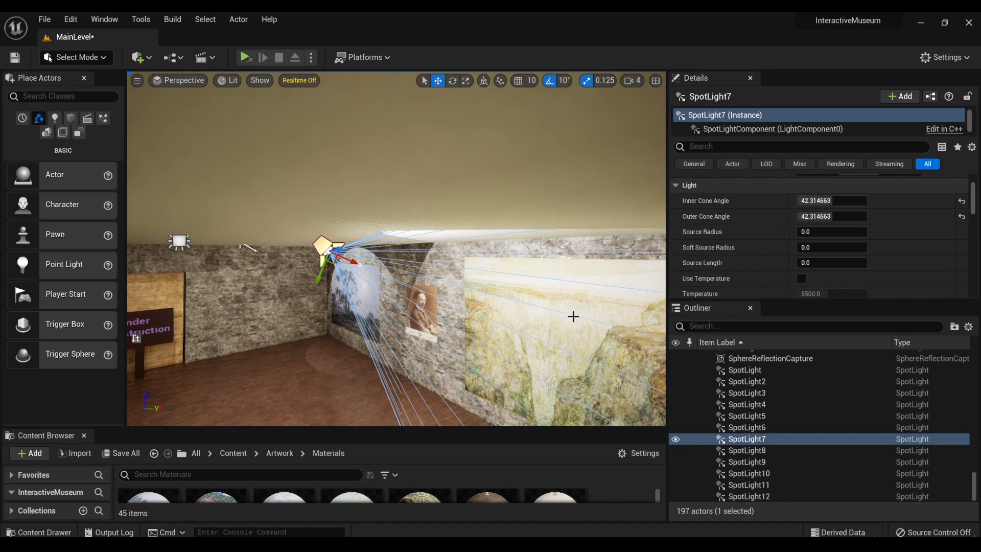
right_click_drag(359, 264, 530, 262)
key("a")
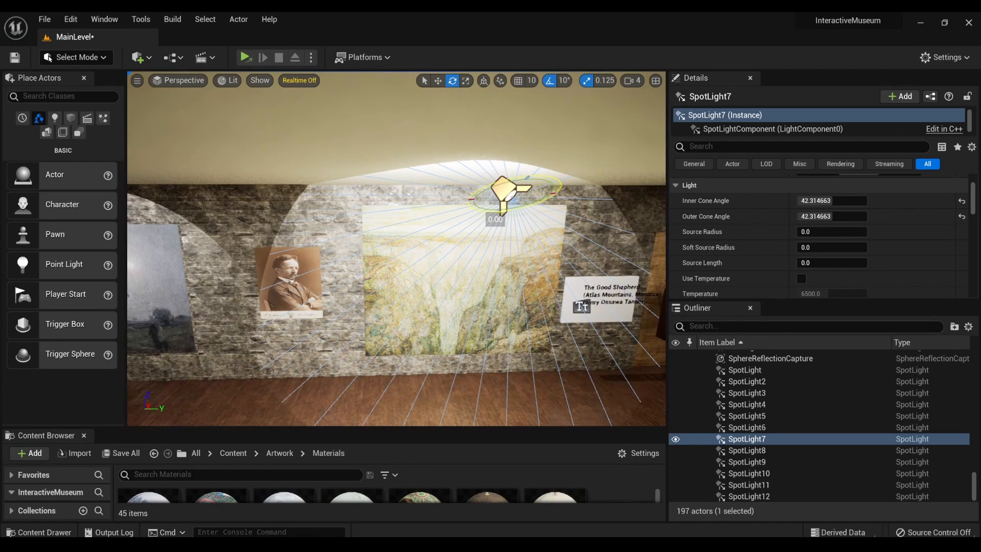
- Review SpotLight7's intensity and rendering settings and look over the rest of the gallery
scroll(736, 256, "down", 4)
scroll(734, 260, "down", 3)
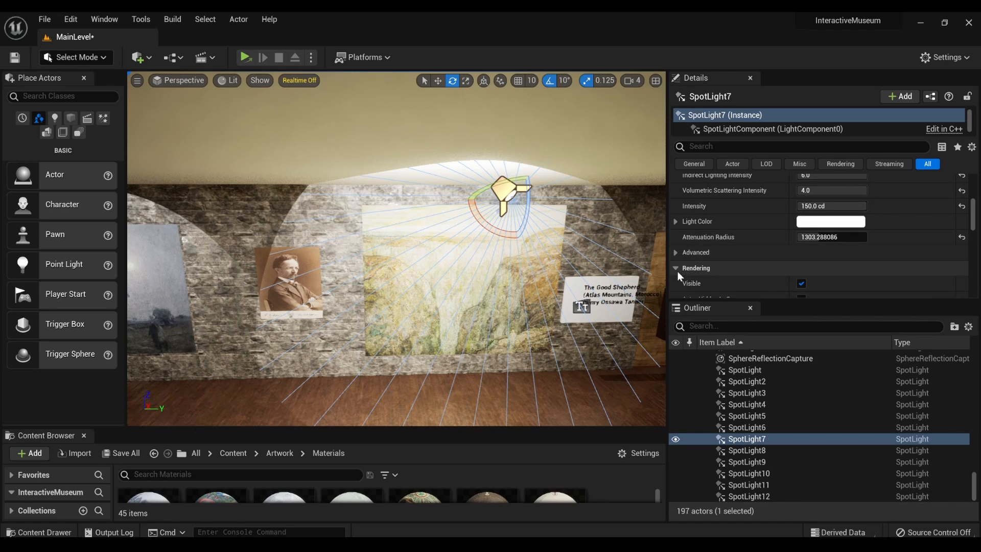
right_click_drag(578, 271, 716, 276)
mouse_move(396, 256)
right_mouse_down()
mouse_move(440, 238)
mouse_move(424, 255)
mouse_move(541, 261)
mouse_move(491, 249)
mouse_move(527, 246)
mouse_move(531, 229)
mouse_move(567, 217)
mouse_move(424, 258)
mouse_move(506, 263)
mouse_move(450, 245)
mouse_move(516, 228)
mouse_move(386, 250)
mouse_move(460, 246)
mouse_move(292, 247)
right_mouse_up()
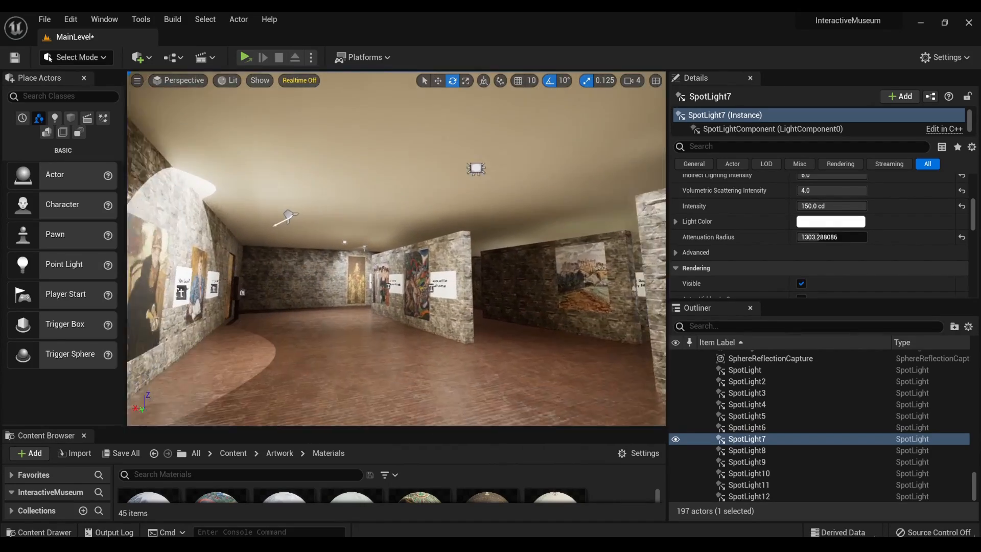
- Widen The Good Shepherd's name plaque and realign its text so all three lines fit on it
right_click_drag(397, 248, 475, 245)
mouse_move(396, 249)
right_mouse_down()
mouse_move(568, 251)
mouse_move(224, 249)
mouse_move(512, 250)
mouse_move(552, 272)
right_mouse_up()
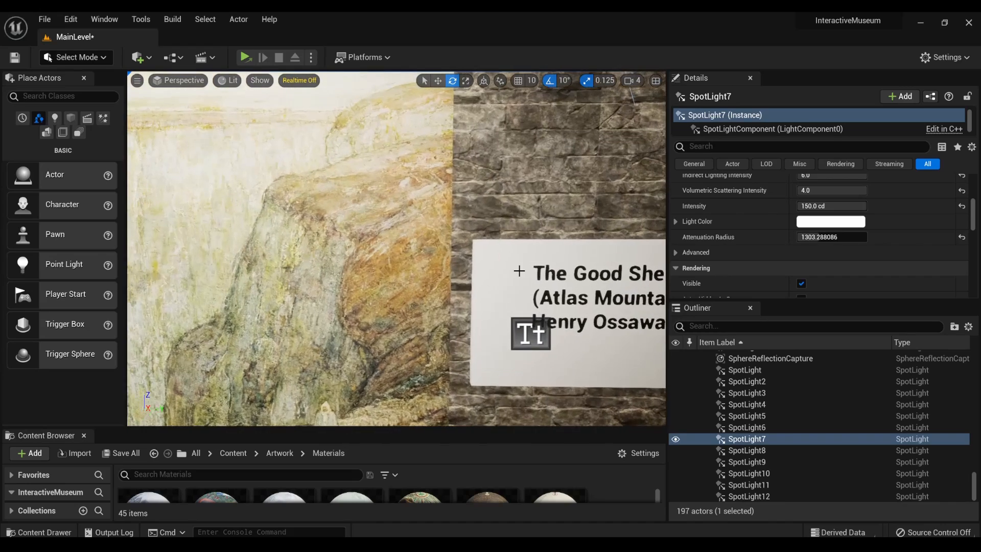
right_click_drag(450, 286, 475, 285)
left_click(520, 299)
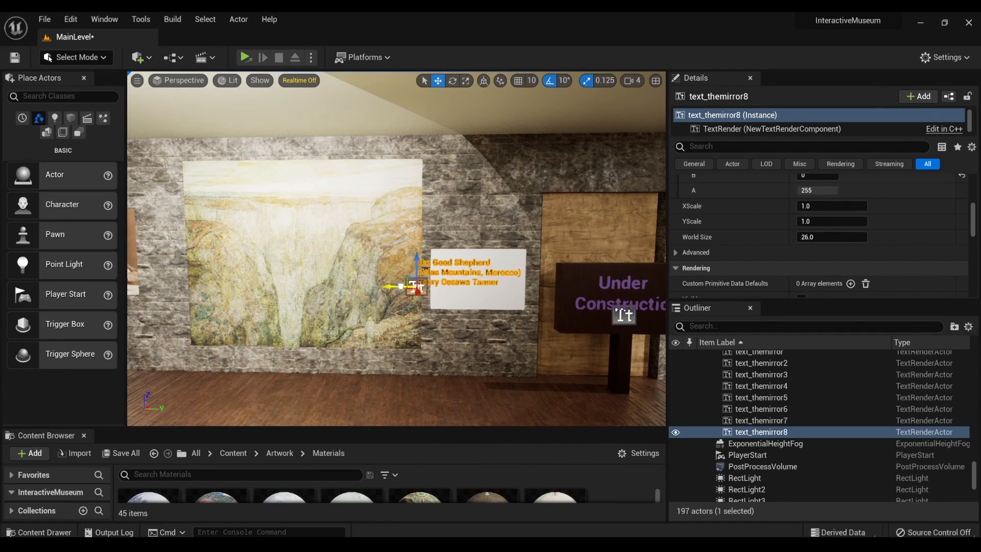
left_click(477, 293)
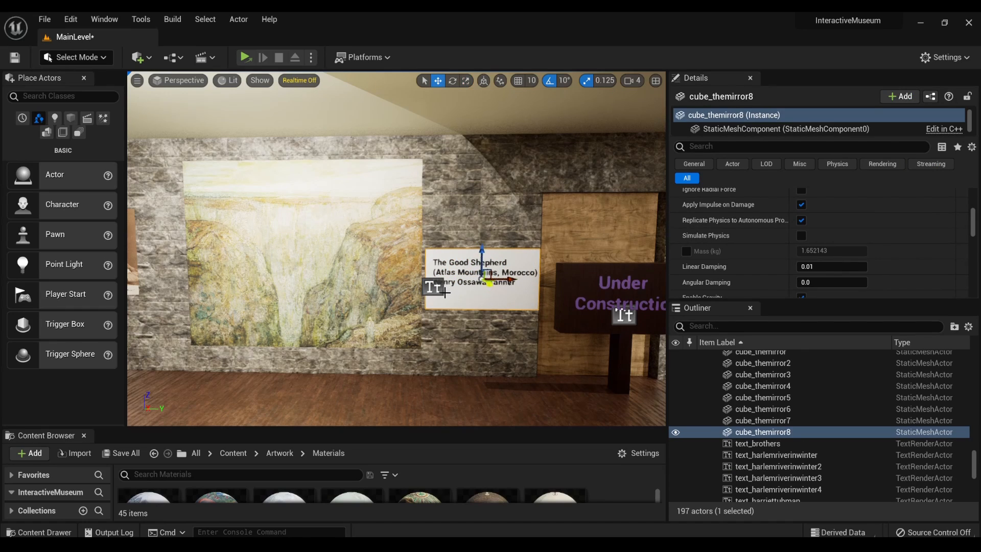
left_click(425, 289)
- Shift The Good Shepherd painting, its plaque and the plaque text slightly toward the portrait
left_click(335, 277)
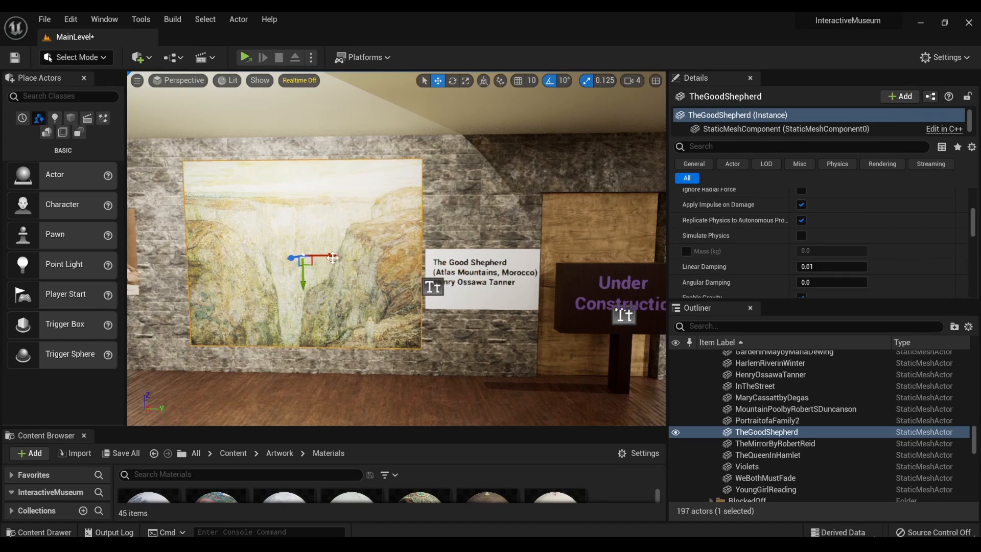
left_click_drag(334, 255, 324, 255)
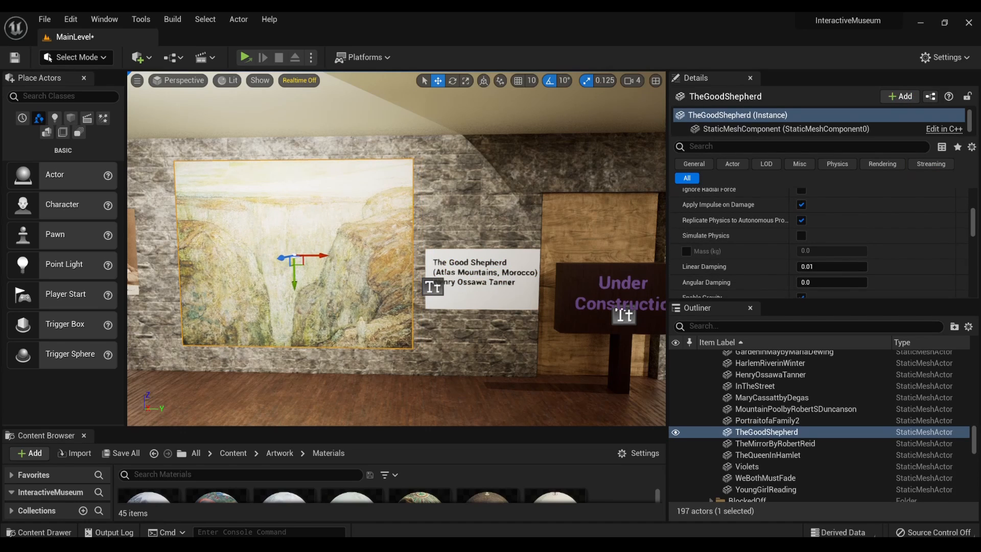
left_click(525, 303)
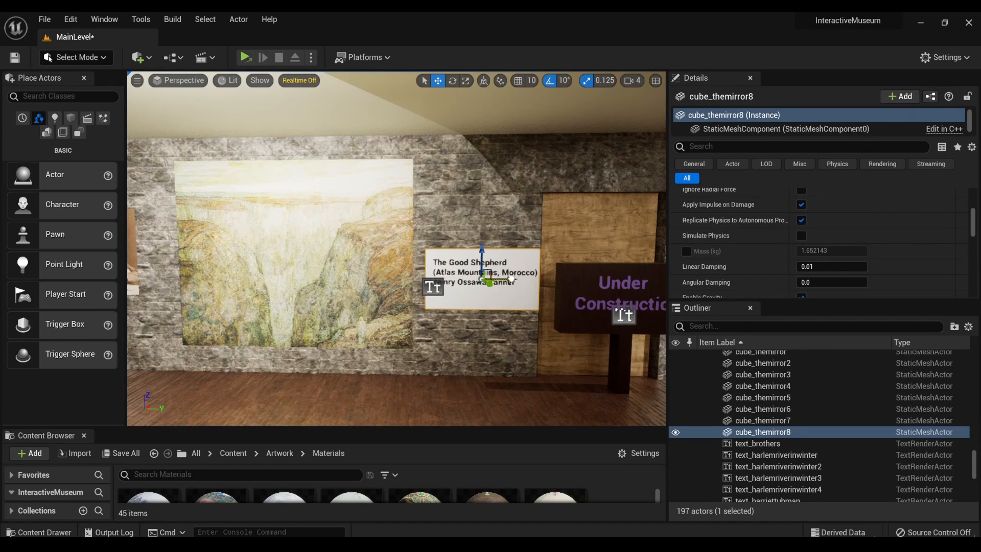
left_click_drag(511, 279, 502, 279)
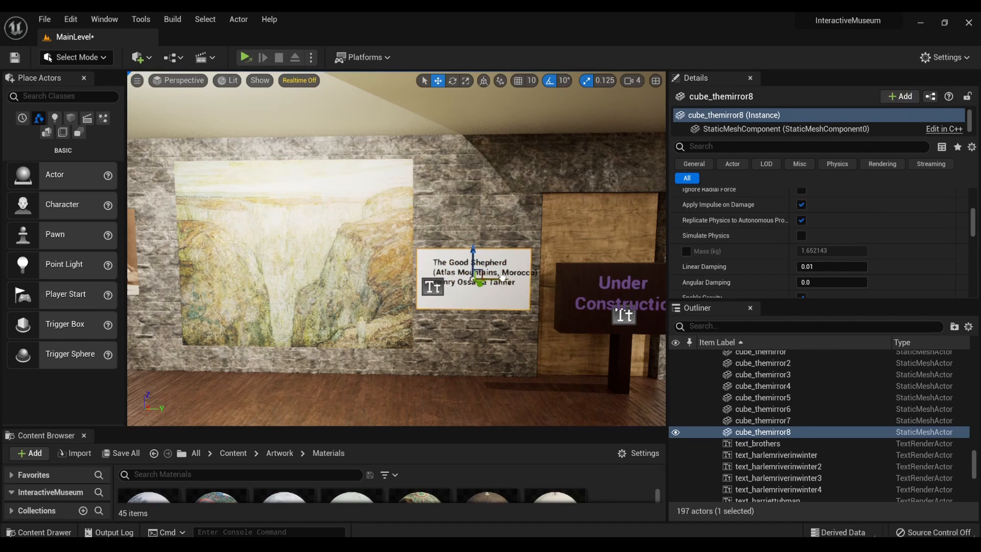
left_click(438, 287)
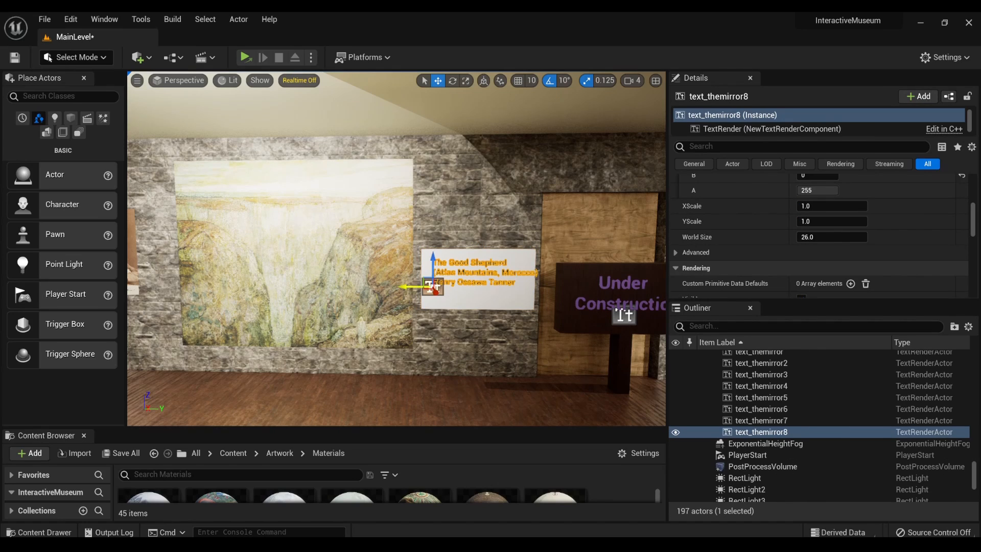
mouse_move(437, 287)
left_mouse_down()
mouse_move(408, 287)
mouse_move(428, 265)
left_mouse_up()
- Raise SpotLight6's attenuation radius to about 1184 and its outer cone angle to about 37.3
key("a")
mouse_move(428, 265)
right_mouse_down()
mouse_move(380, 261)
mouse_move(402, 254)
right_mouse_up()
key("s")
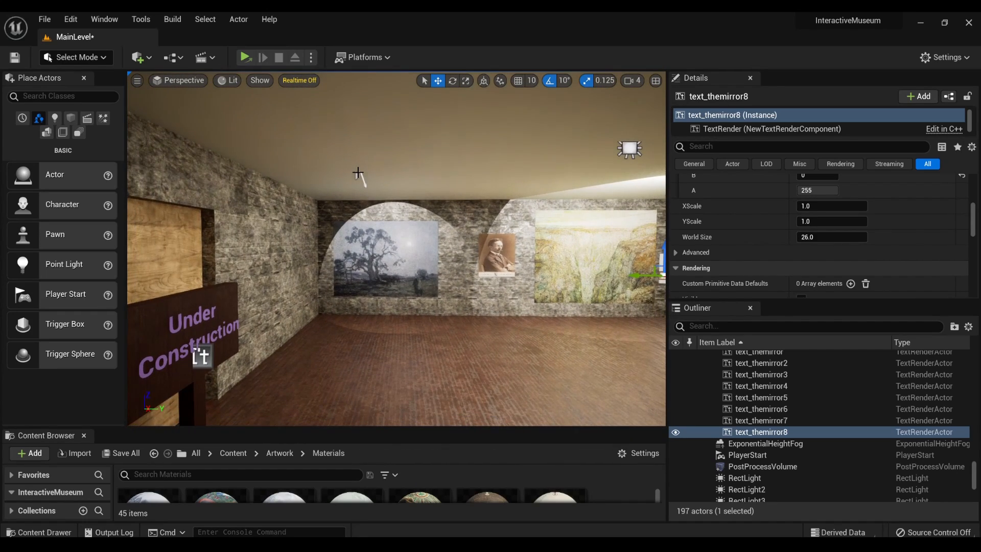
left_click(359, 175)
key("e")
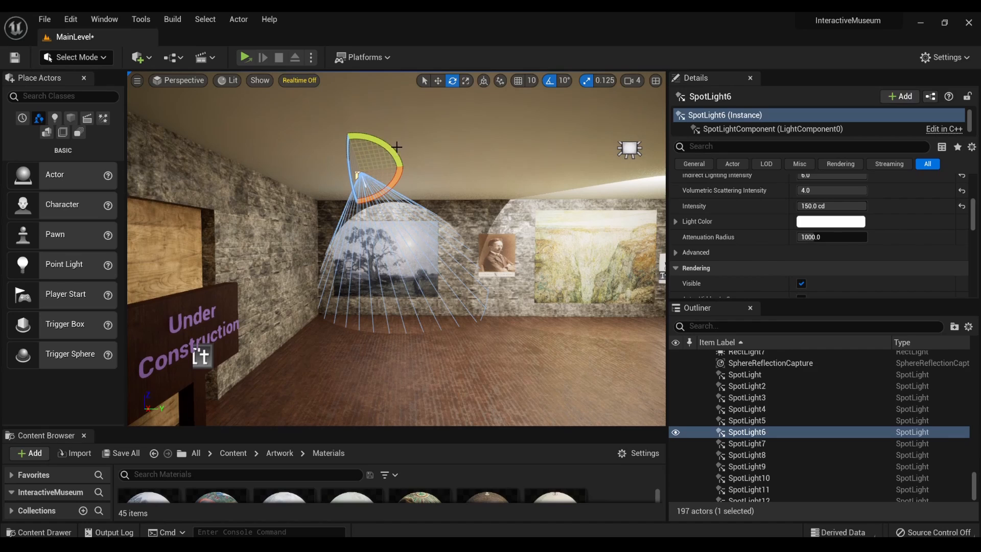
left_click_drag(396, 147, 397, 148)
scroll(721, 243, "down", 2)
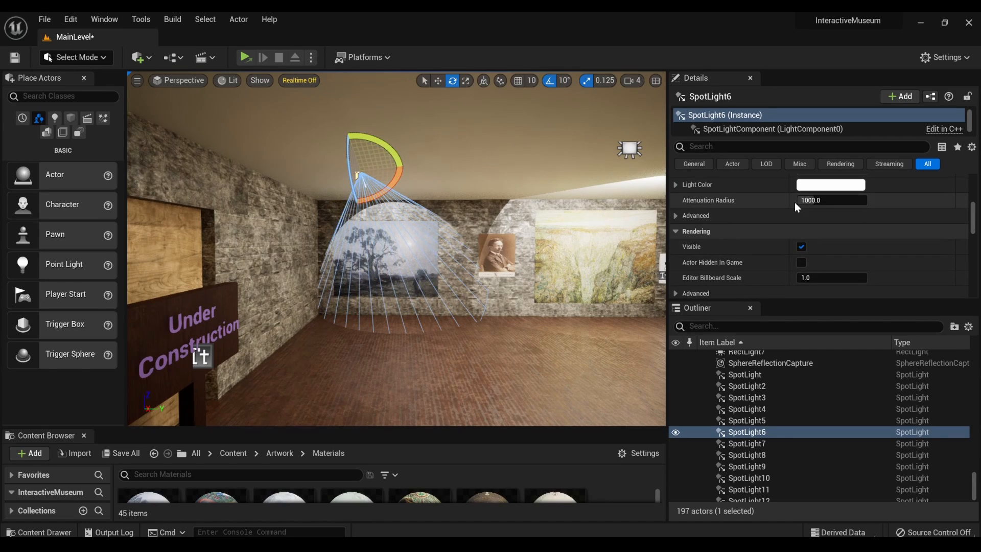
left_click_drag(804, 200, 823, 201)
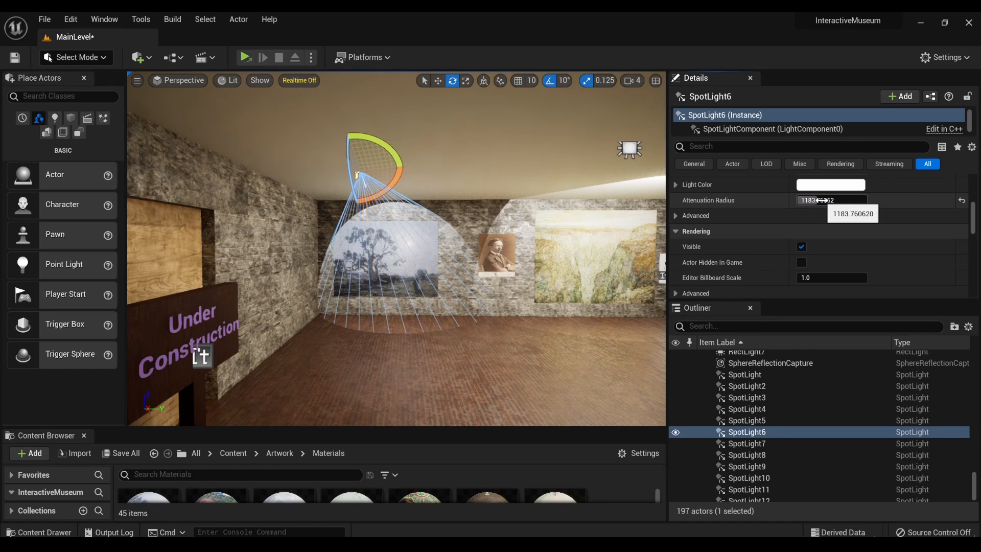
scroll(739, 220, "up", 7)
scroll(742, 219, "up", 4)
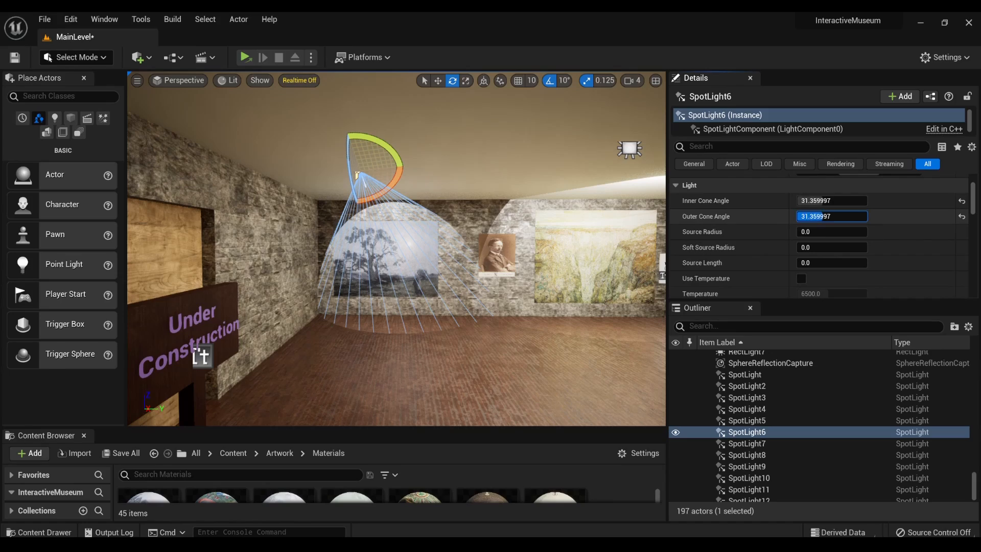
left_click_drag(816, 216, 829, 217)
- Widen SpotLight7's outer cone angle to about 49.5 to light more of the wall around The Good Shepherd
mouse_move(578, 245)
right_mouse_down()
mouse_move(552, 261)
mouse_move(568, 248)
mouse_move(439, 245)
mouse_move(567, 248)
right_mouse_up()
key("w")
key("w")
key("w")
key("s")
key("d")
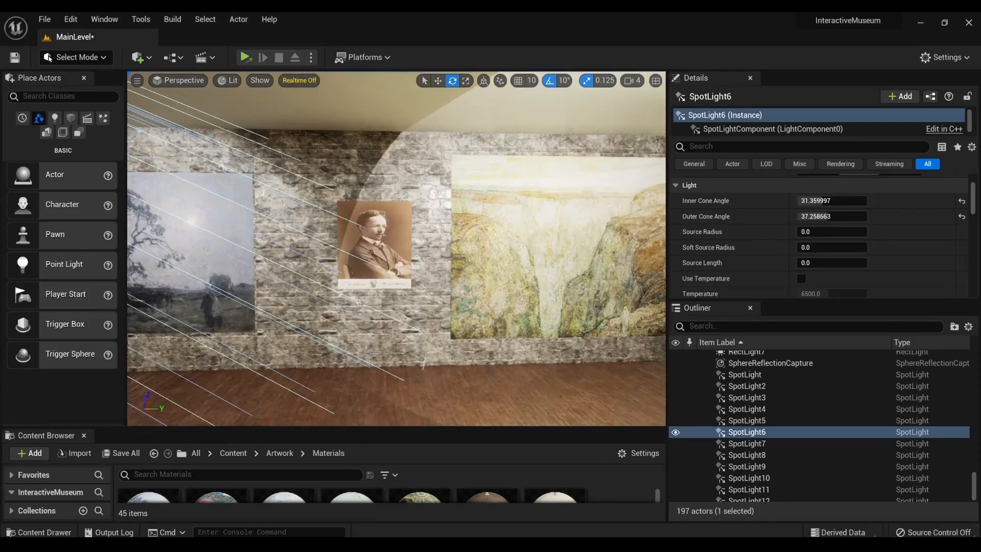
key("a")
mouse_move(511, 238)
right_mouse_down()
mouse_move(490, 243)
mouse_move(555, 236)
mouse_move(511, 228)
mouse_move(435, 244)
right_mouse_up()
left_click(493, 235)
key("w")
key("s")
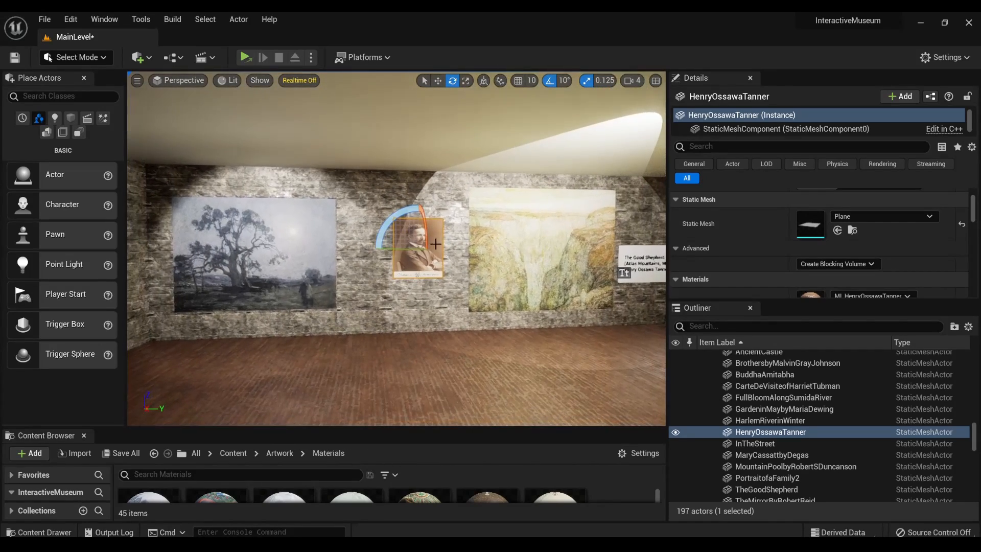
right_click_drag(497, 194, 557, 196)
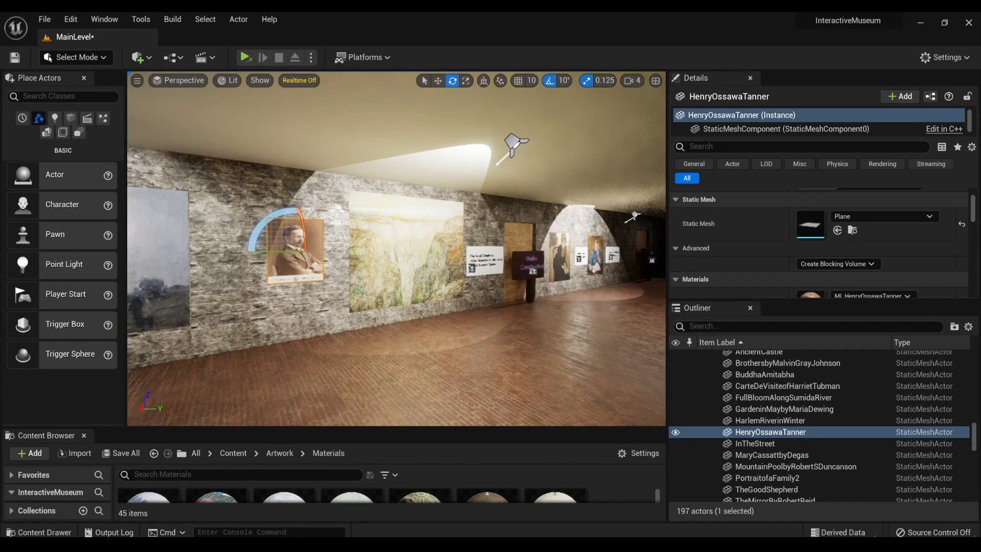
left_click(515, 145)
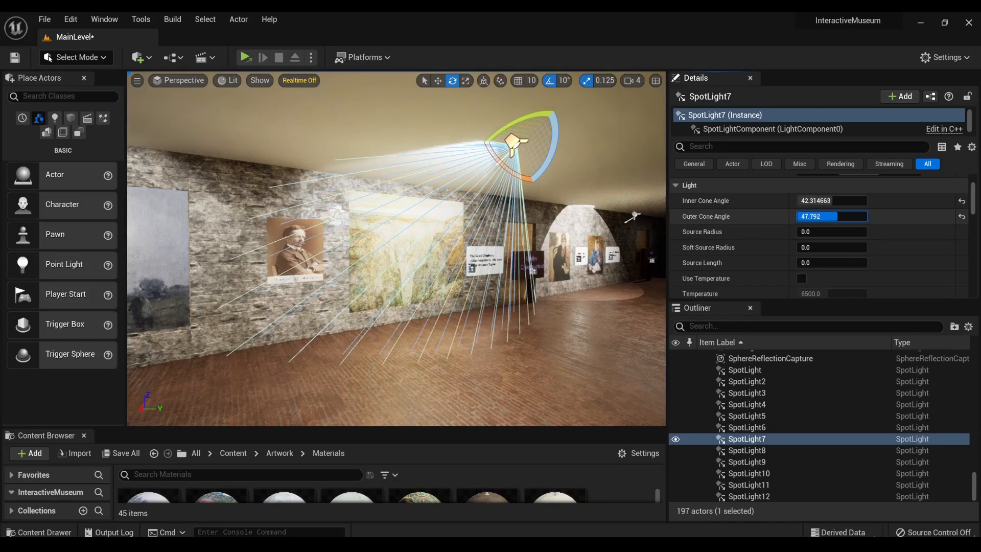
- Widen SpotLight8's outer cone angle to about 58.7 over the two paintings beyond the Under Construction sign
mouse_move(557, 233)
right_mouse_down()
mouse_move(455, 238)
mouse_move(645, 222)
mouse_move(634, 222)
right_mouse_up()
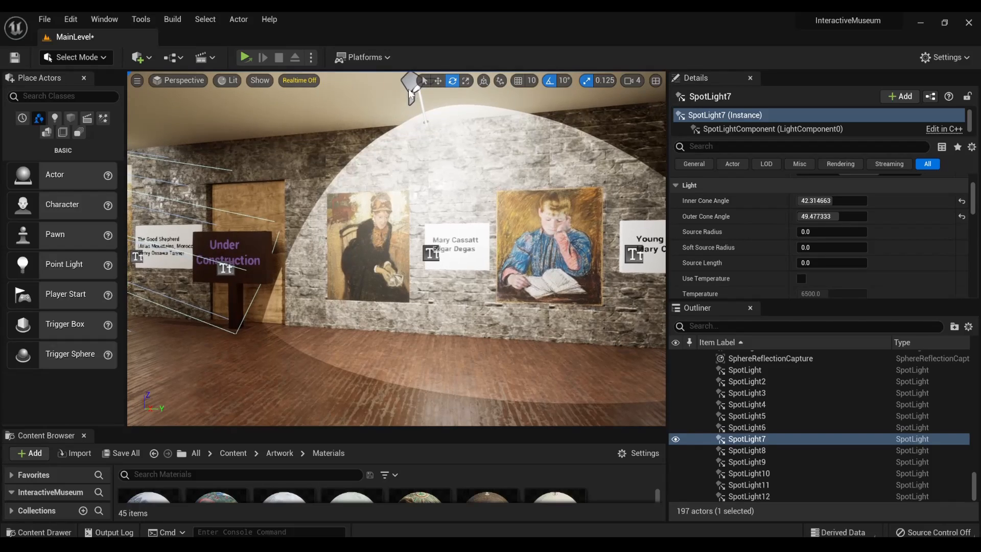
left_click(409, 87)
left_click_drag(818, 216, 849, 216)
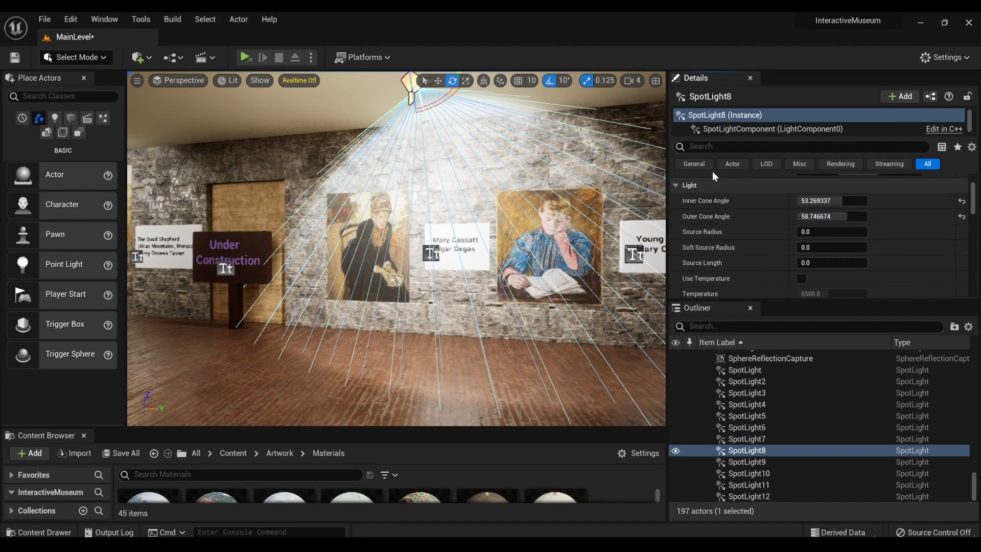
- Shift the Henry Ossawa Tanner portrait slightly toward The Good Shepherd to even out the spacing
right_click_drag(634, 205, 475, 205)
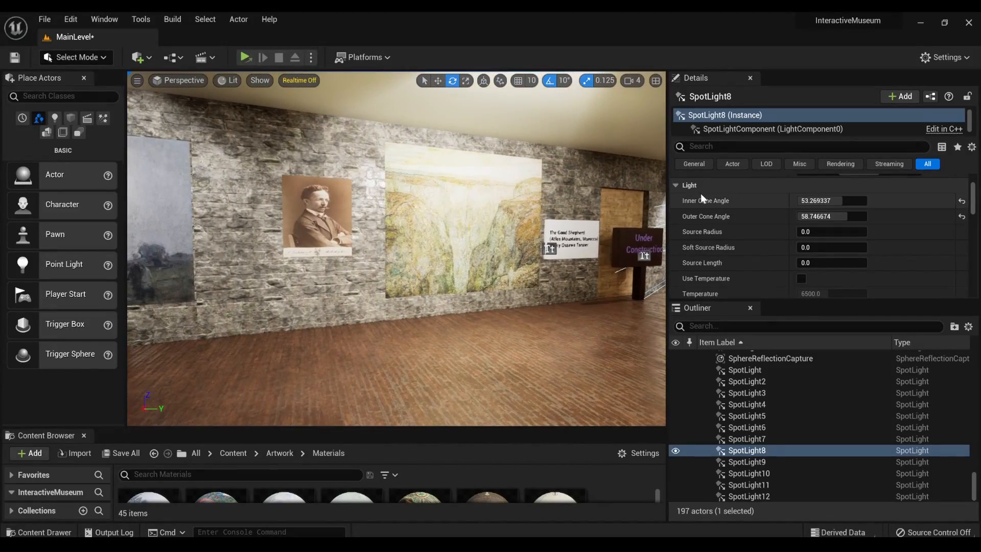
mouse_move(614, 204)
right_mouse_down()
mouse_move(529, 205)
mouse_move(654, 204)
mouse_move(568, 205)
mouse_move(626, 220)
mouse_move(573, 166)
mouse_move(580, 168)
mouse_move(460, 204)
mouse_move(273, 231)
right_mouse_up()
left_click(384, 256)
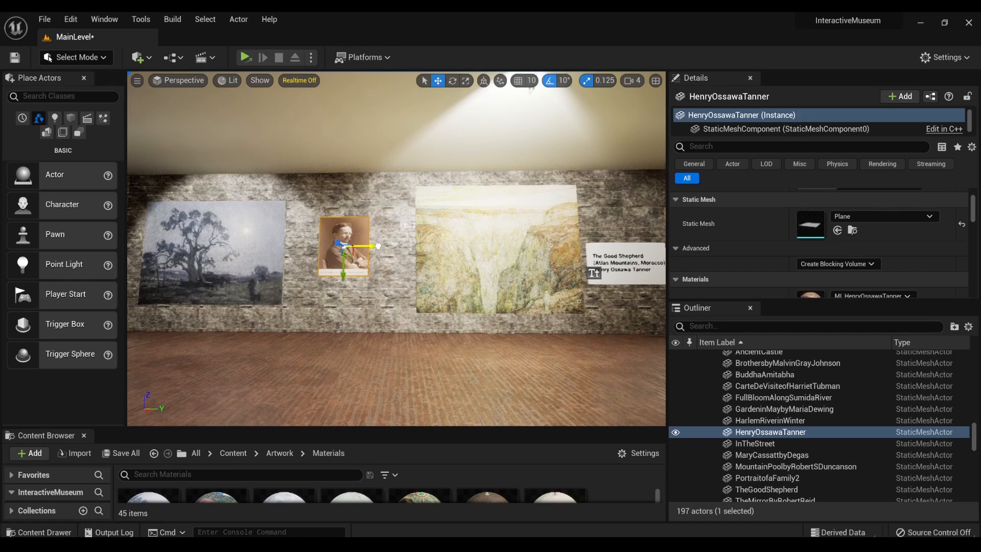
- Duplicate The Good Shepherd's plaque together with its text and bring the copy out in front of the wall
left_click(605, 261)
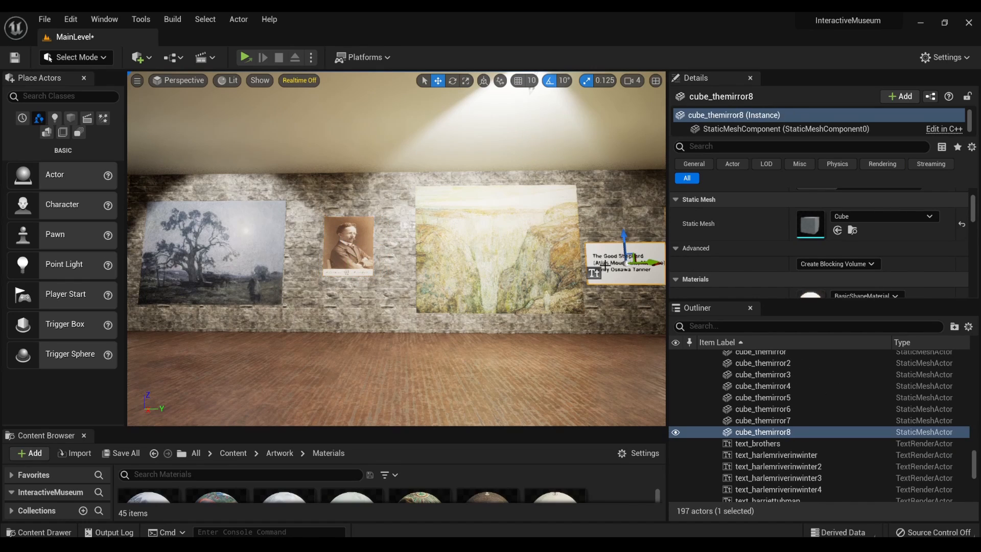
left_click(591, 274, "ctrl")
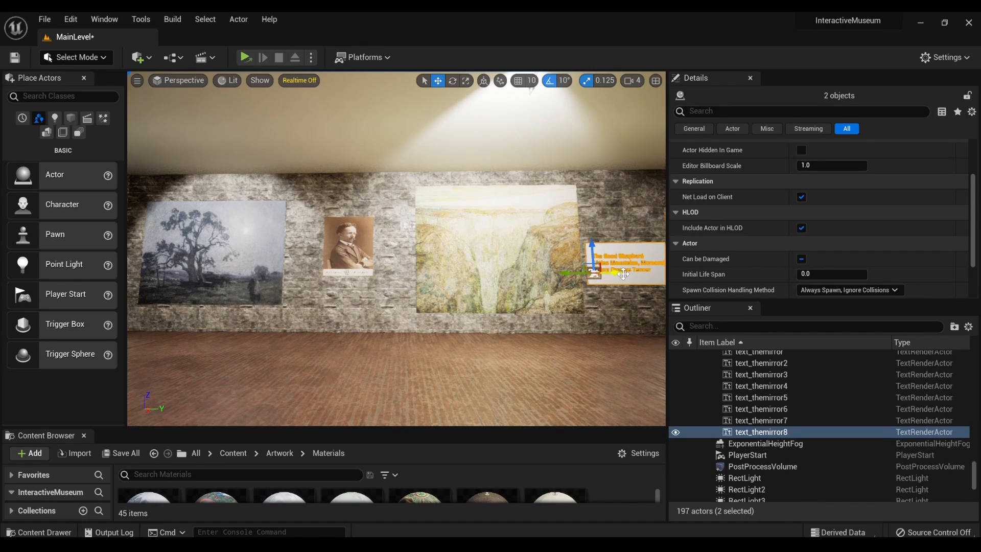
left_click_drag(621, 274, 390, 280, "alt")
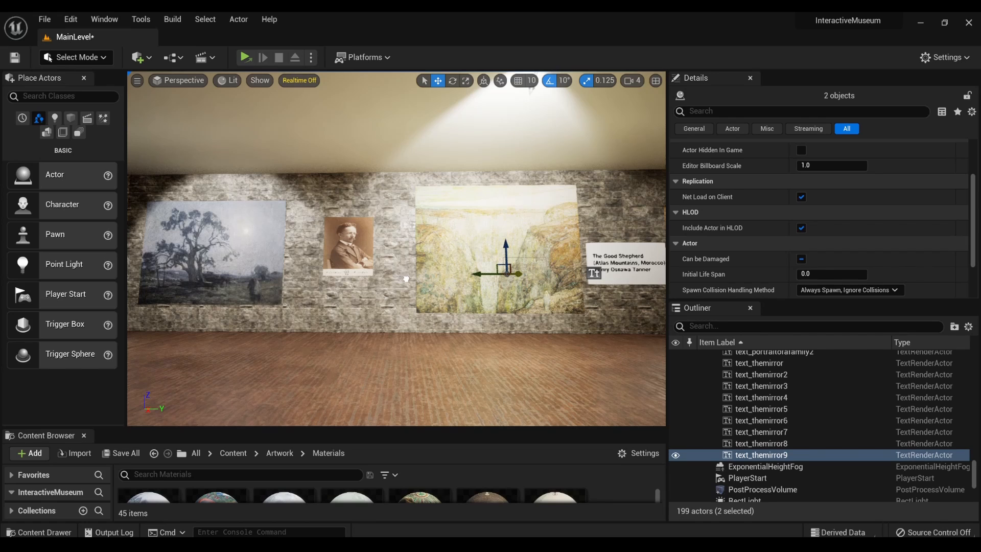
right_click_drag(390, 256, 500, 271)
key("a")
left_click_drag(341, 240, 534, 241)
right_click_drag(534, 246, 419, 250)
key("d")
key("d")
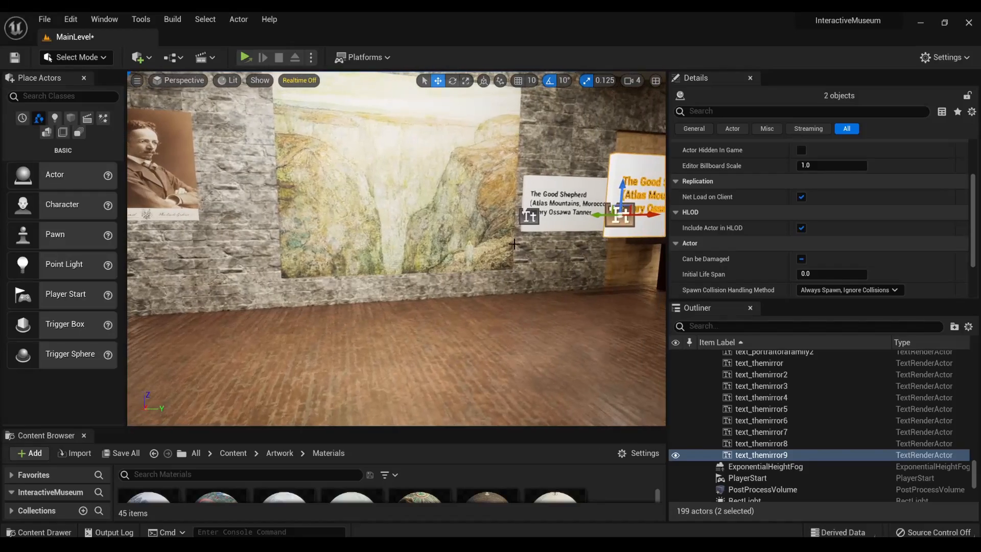
- Move the duplicated plaque and text along the wall to the Henry Ossawa Tanner portrait
left_click_drag(603, 215, 189, 257)
right_click_drag(190, 257, 424, 248)
key("a")
key("s")
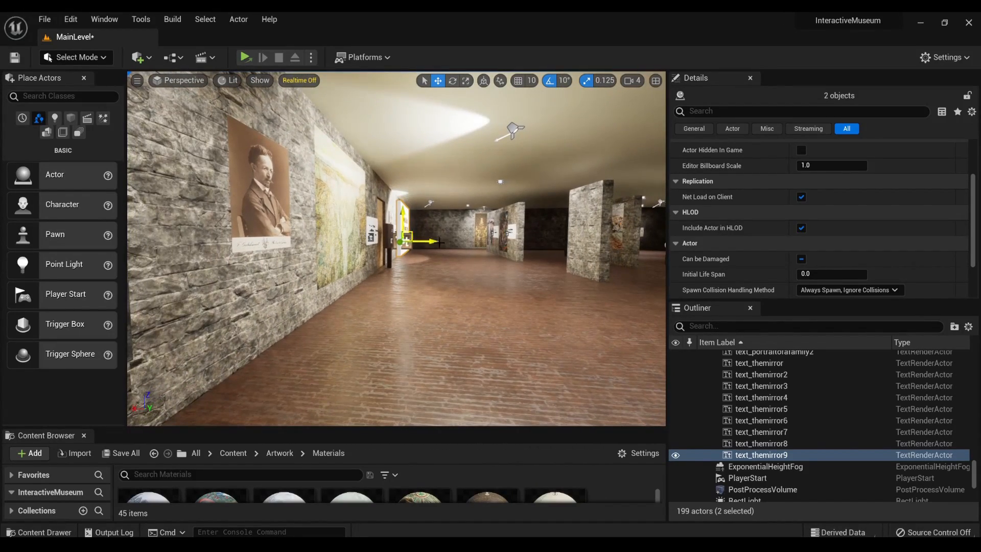
left_click_drag(428, 243, 229, 250)
key("d")
mouse_move(217, 272)
right_mouse_down()
mouse_move(102, 271)
mouse_move(218, 271)
right_mouse_up()
key("d")
key("s")
key("w")
key("a")
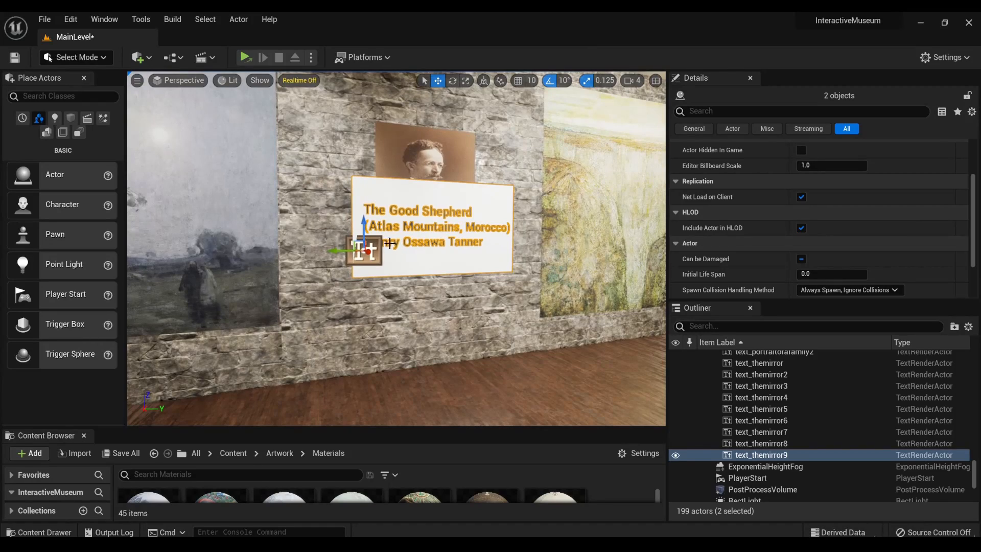
- Raise the portrait on the wall and position the duplicated plaque and text against the wall beneath it
left_click(413, 149)
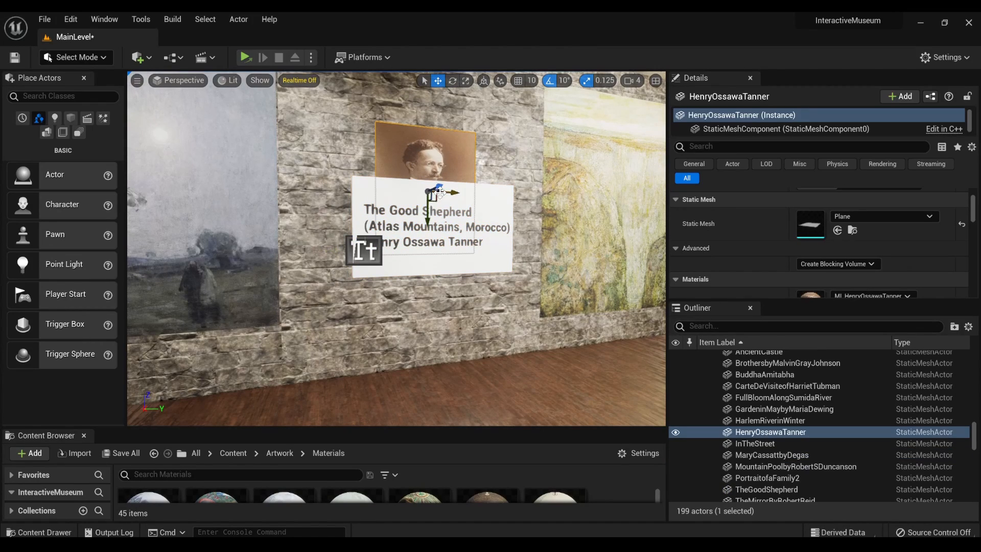
left_click_drag(426, 213, 428, 177)
left_click(362, 244)
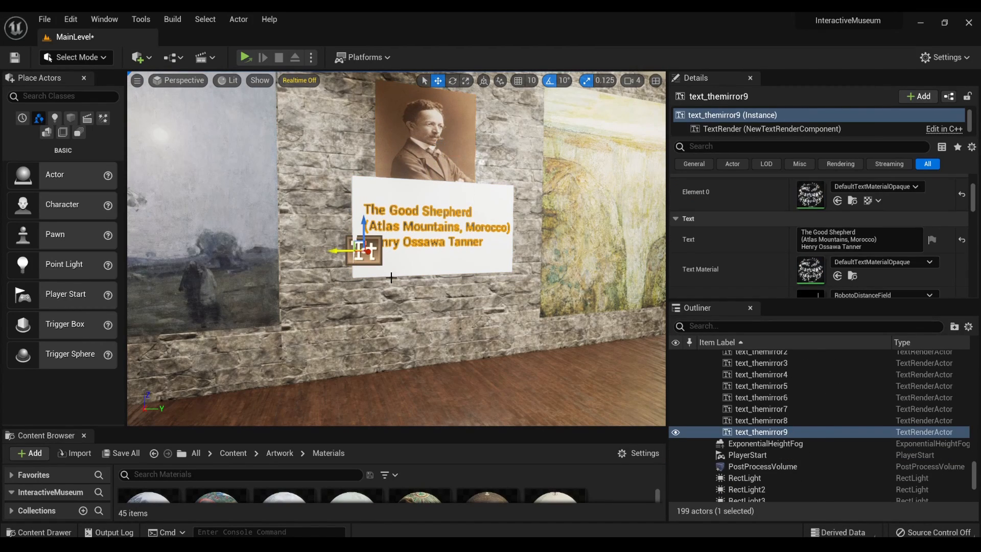
left_click(422, 266, "ctrl")
right_click_drag(422, 266, 528, 257)
key("f")
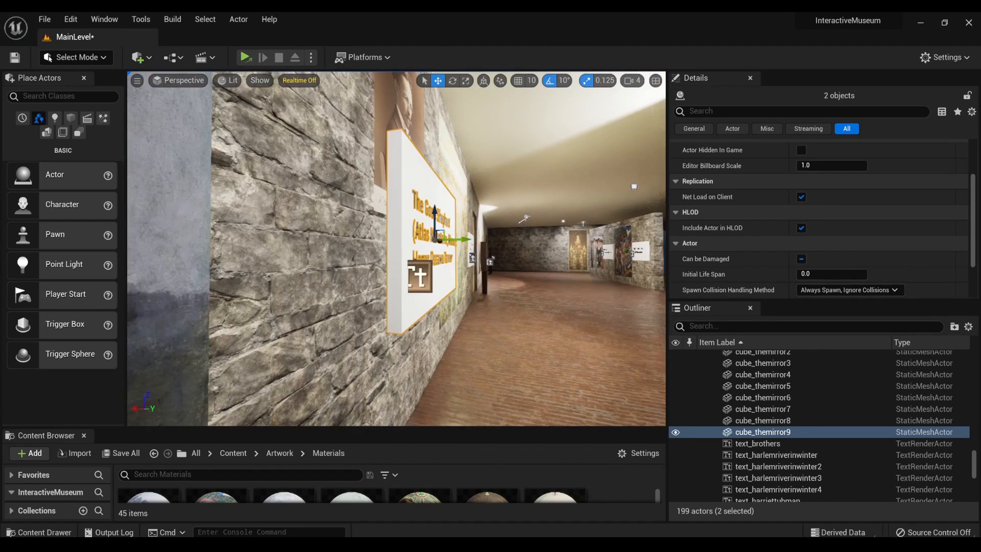
mouse_move(471, 237)
left_mouse_down()
mouse_move(412, 247)
mouse_move(412, 281)
left_mouse_up()
mouse_move(412, 281)
right_mouse_down()
mouse_move(312, 282)
mouse_move(409, 281)
right_mouse_up()
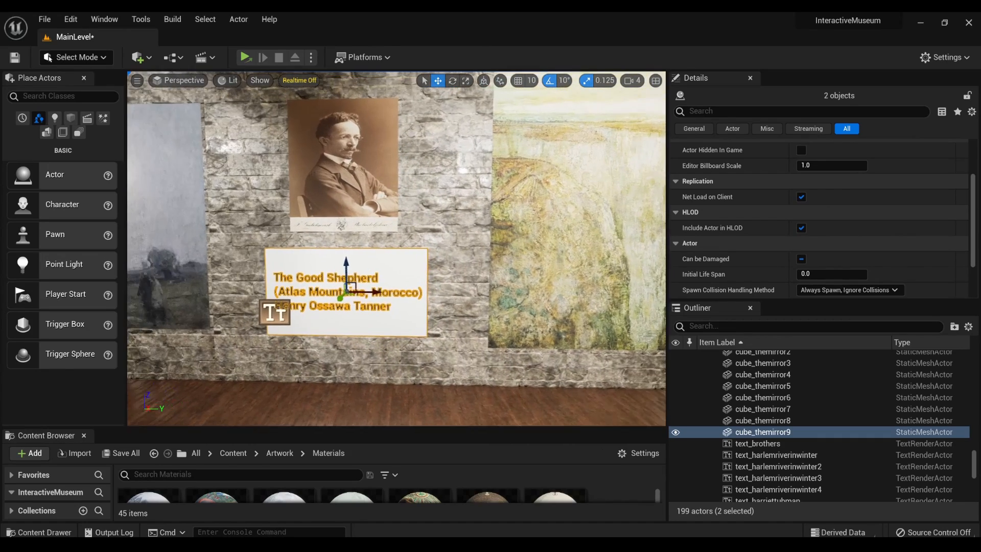
scroll(415, 264, "up", 3)
left_click_drag(331, 278, 335, 263)
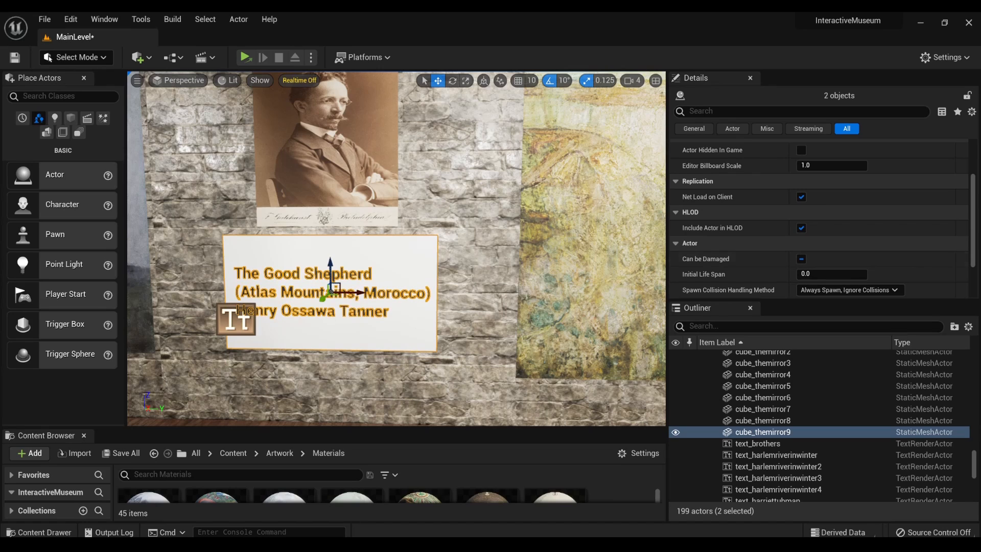
- Replace the duplicated plaque's text with "Henry Ossawa Tanner" on the first line and "Frederick Gutekunst" on the second
scroll(913, 174, "up", 5)
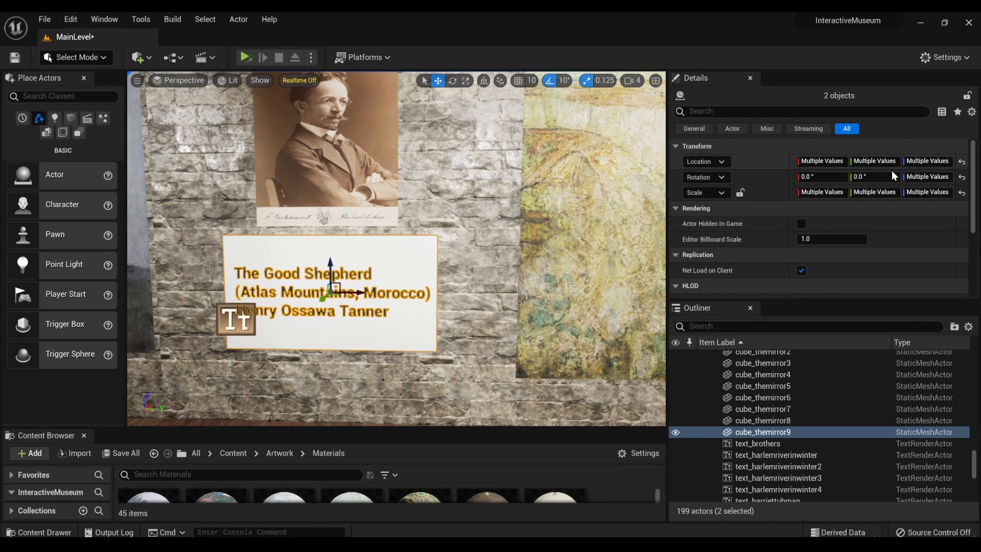
scroll(894, 176, "down", 5)
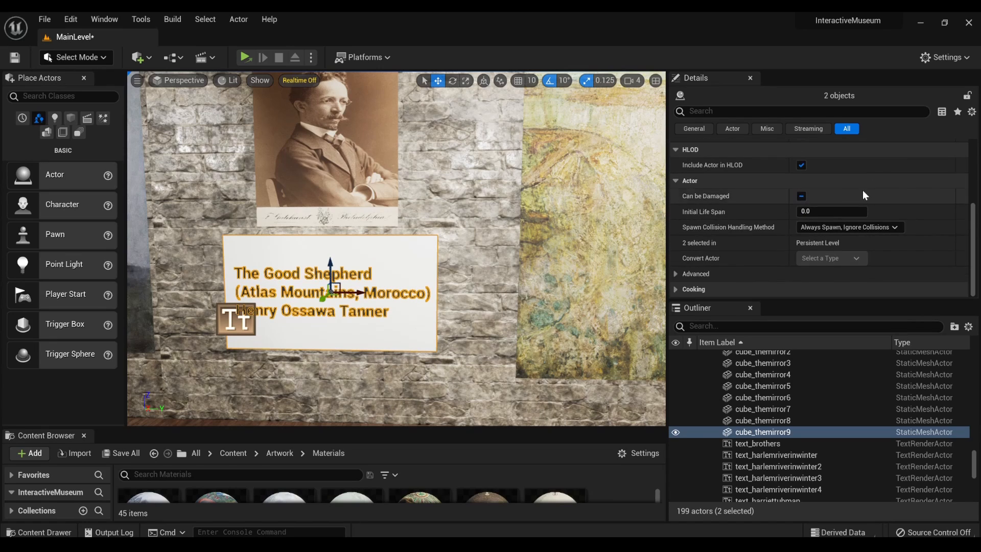
left_click(226, 312)
scroll(818, 220, "up", 2)
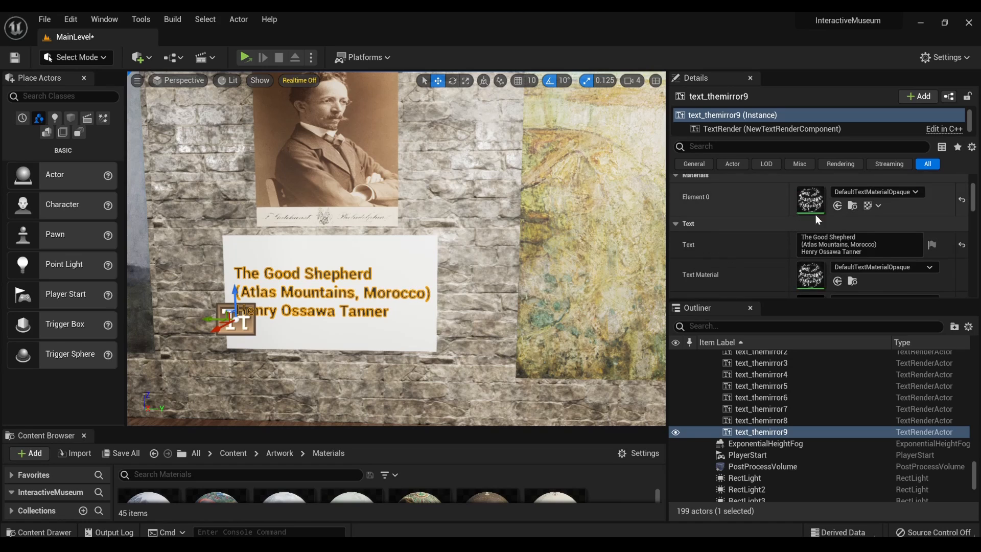
left_click(838, 244)
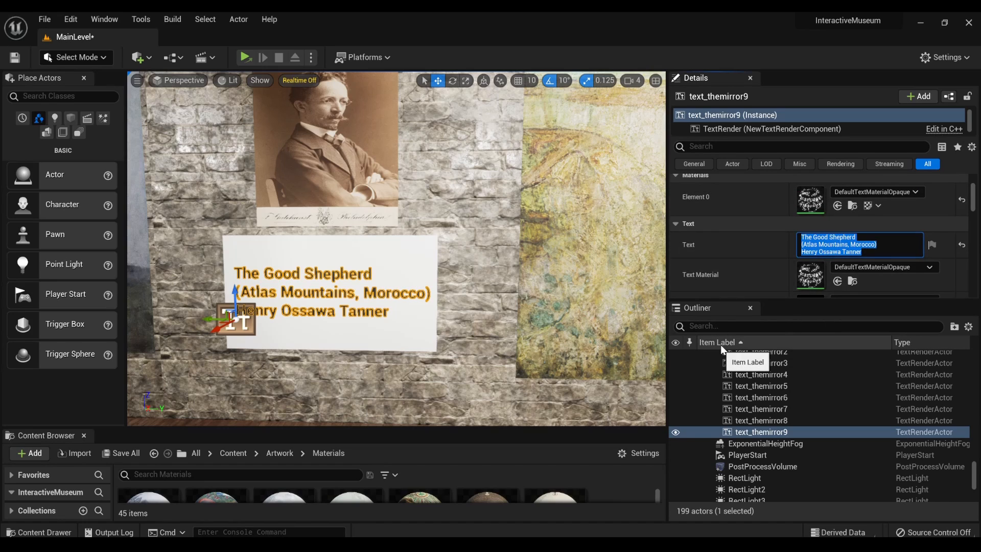
type("Henry O")
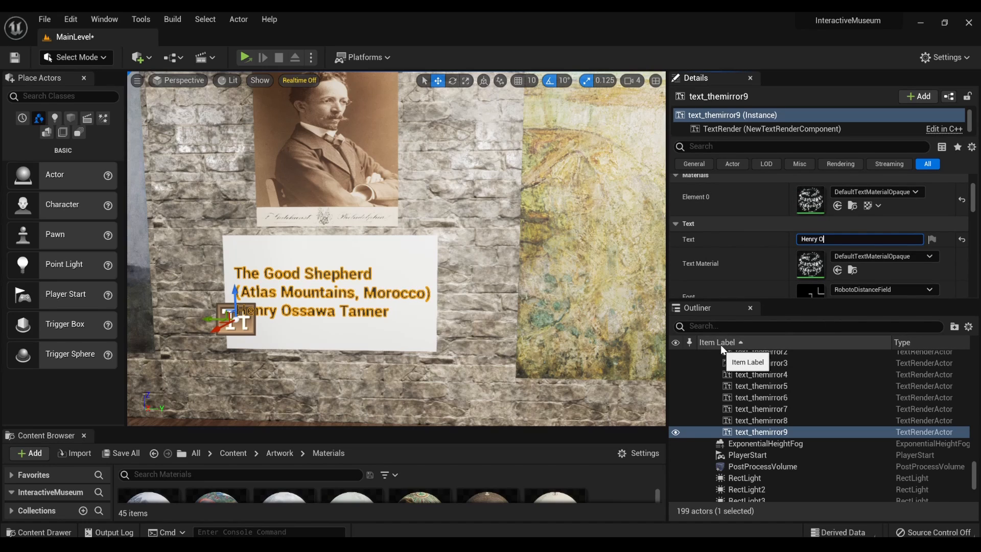
type("ssawa Tanner")
key("shift+Return")
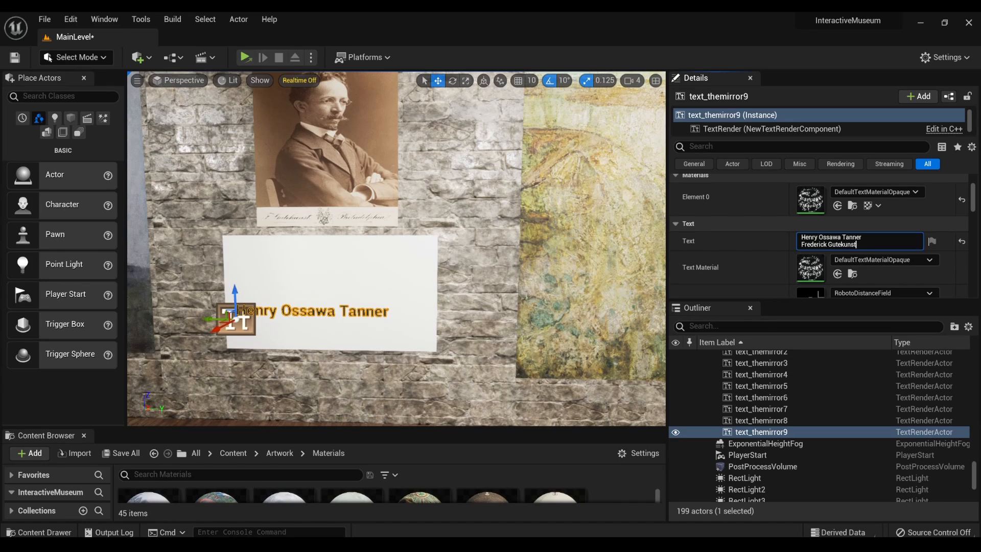
left_click(297, 321)
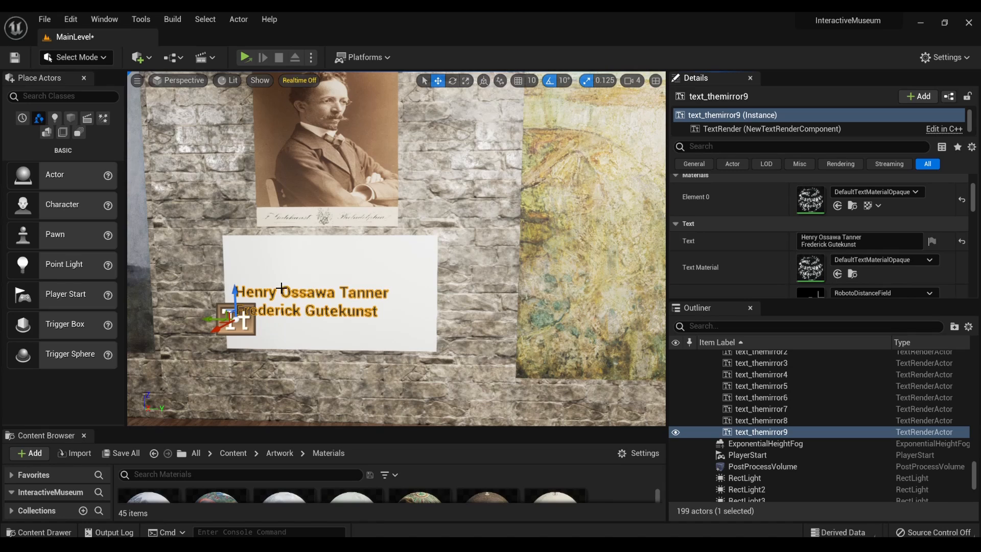
- Move the new text up and inward on the portrait's plaque and scale the plaque down to fit around it
left_click_drag(218, 319, 254, 278)
left_click(346, 320)
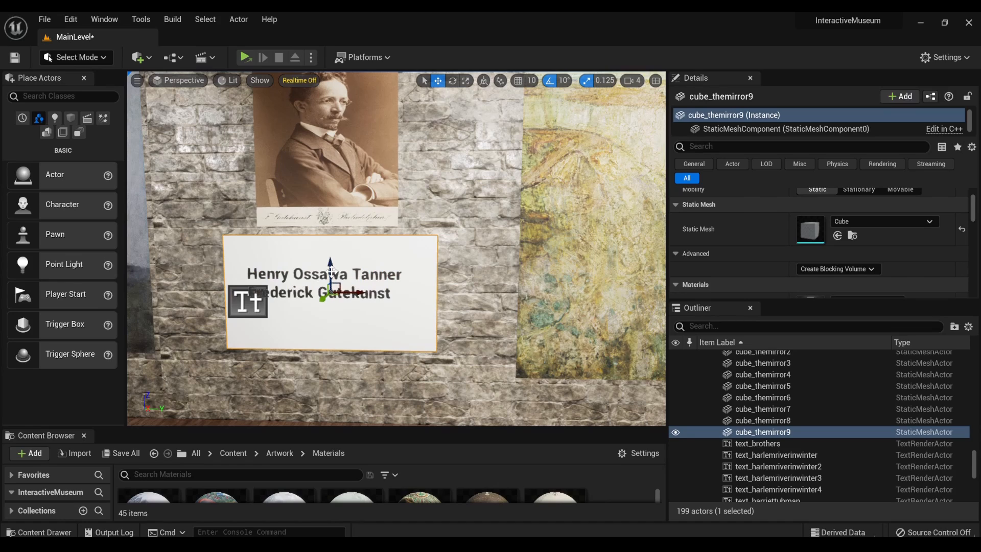
key("r")
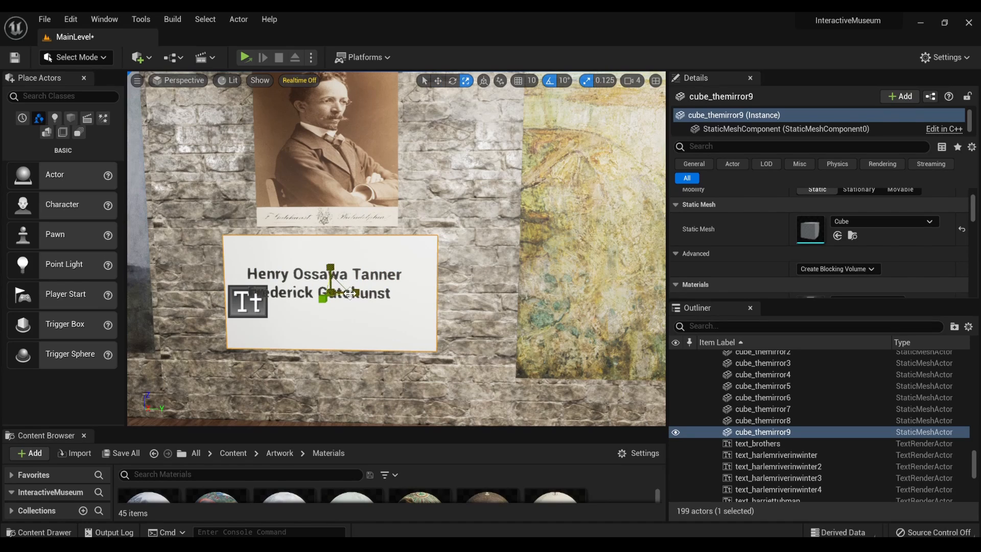
left_click_drag(350, 294, 331, 260)
key("e")
key("w")
key("r")
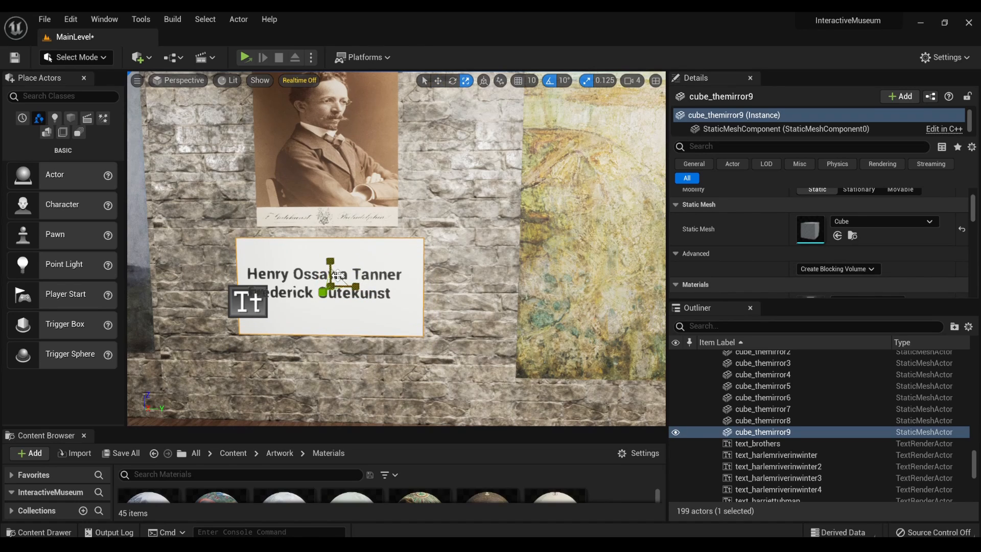
mouse_move(341, 278)
right_mouse_down()
mouse_move(323, 271)
mouse_move(261, 282)
mouse_move(292, 275)
mouse_move(250, 272)
mouse_move(348, 292)
mouse_move(371, 313)
right_mouse_up()
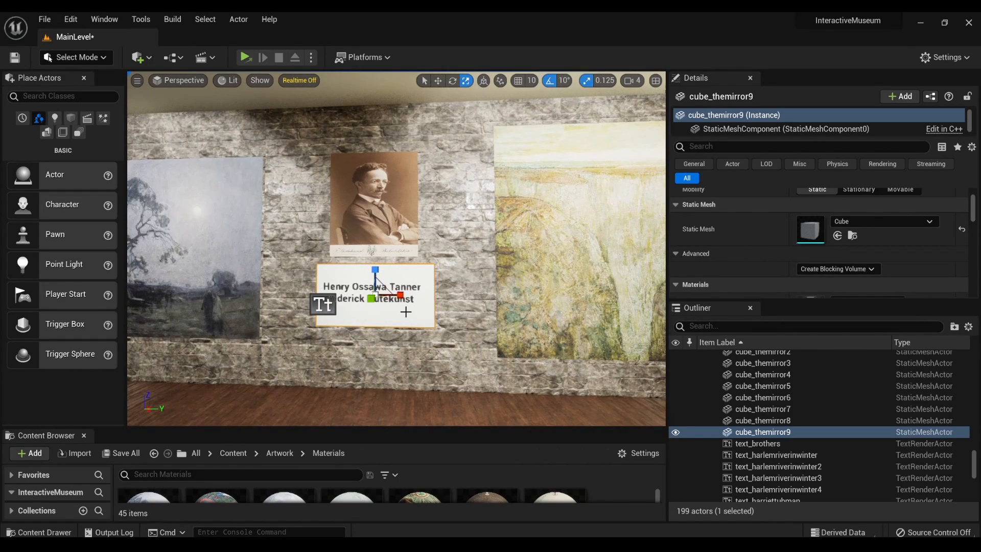
- Move the portrait's plaque and its text lower on the wall and closer to The Good Shepherd
key("w")
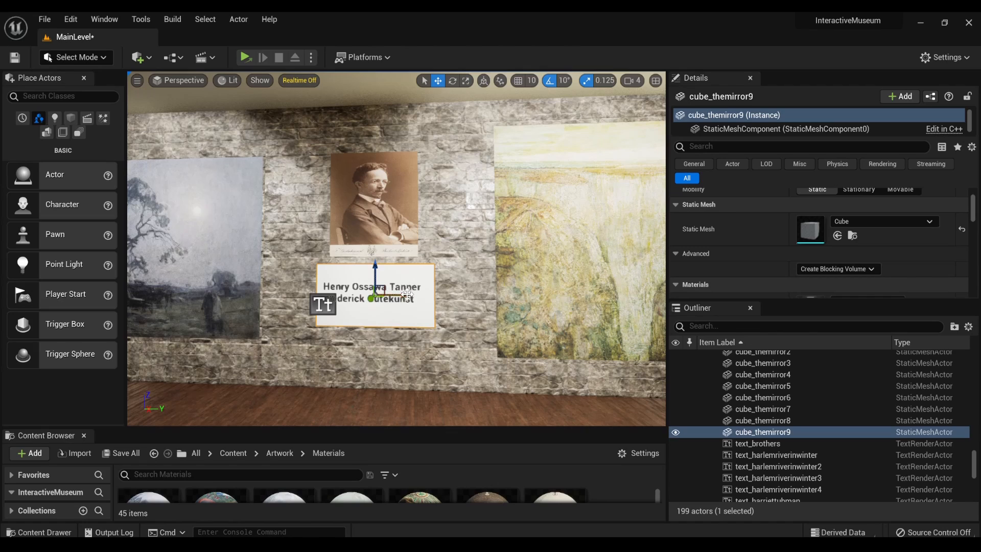
left_click_drag(408, 309, 460, 309)
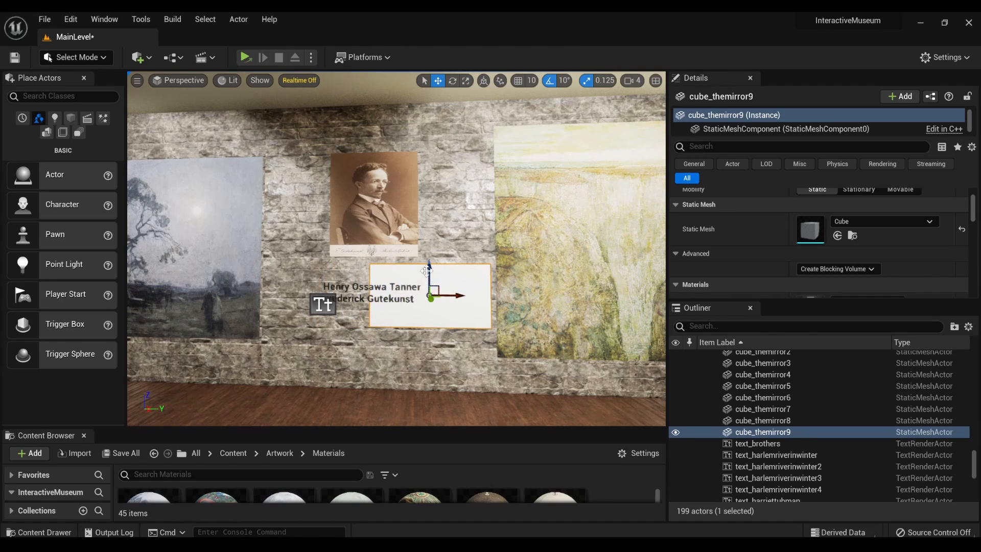
left_click_drag(432, 271, 432, 303)
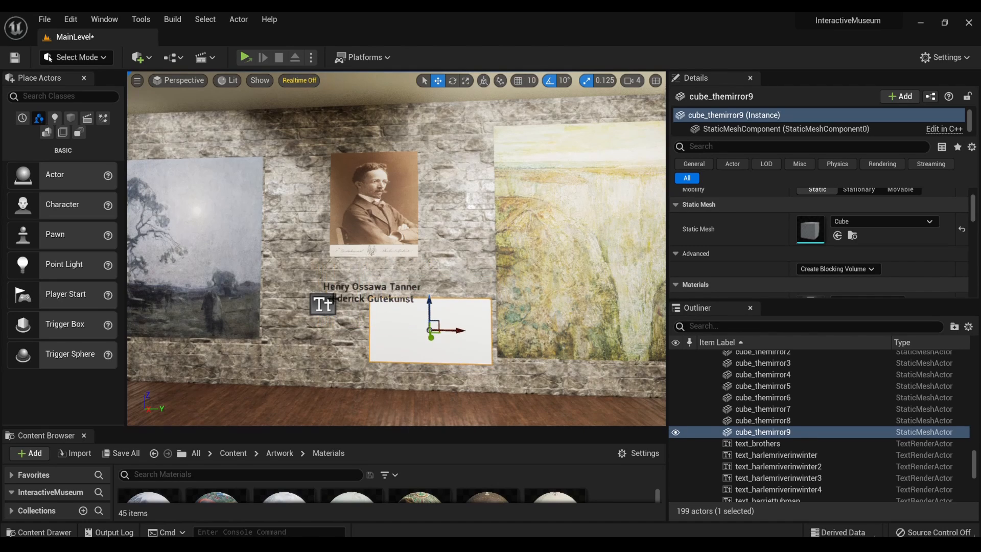
left_click(327, 302)
left_click_drag(306, 303, 383, 306)
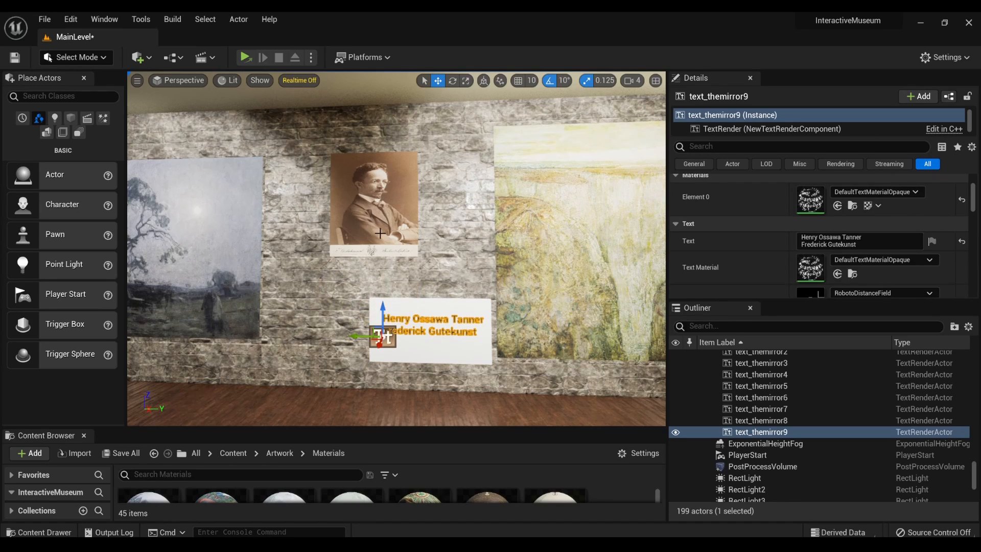
- Place the Henry Ossawa Tanner portrait above its relocated plaque and nudge the plaque and text together to centre them beneath it
left_click(380, 230)
left_click_drag(396, 205, 430, 262)
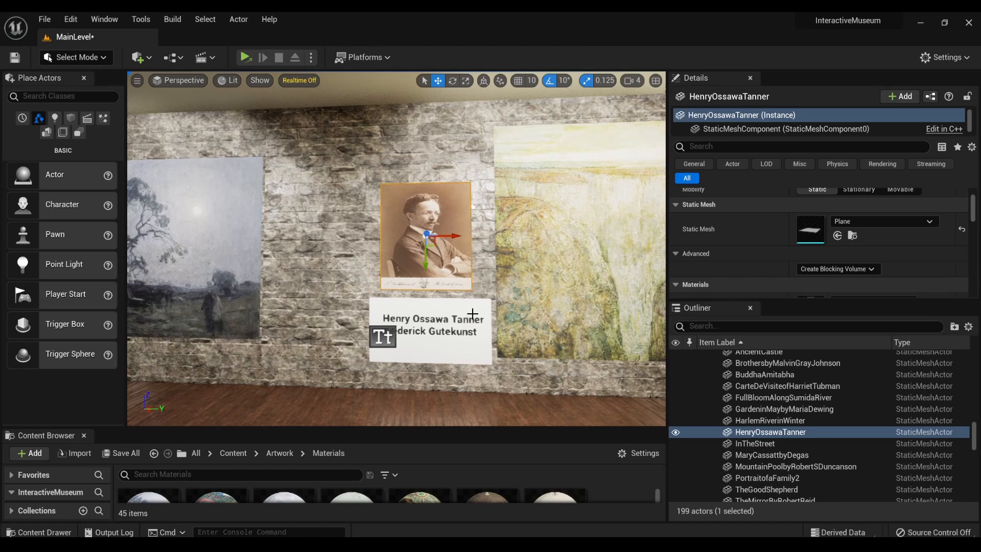
left_click(409, 343)
left_click(418, 346)
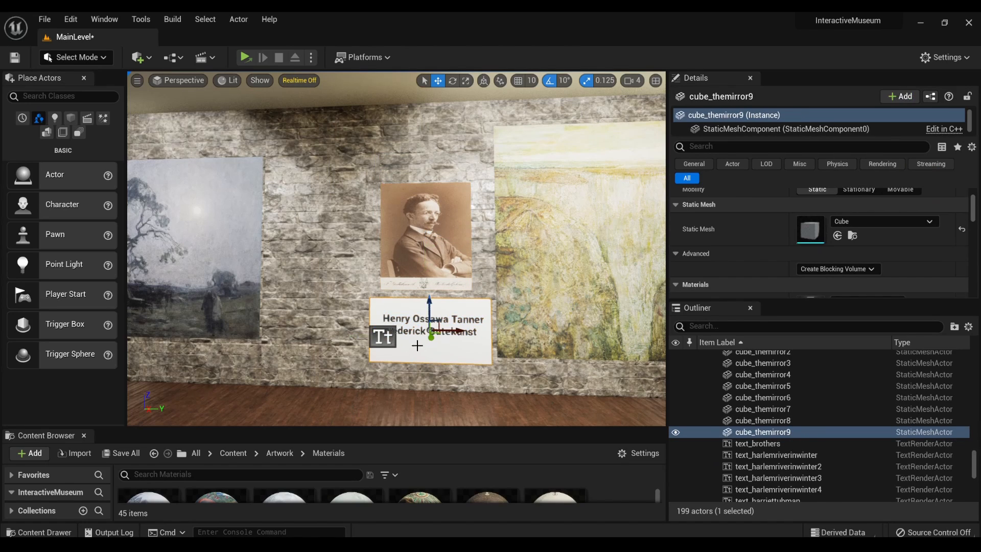
left_click(391, 341, "ctrl")
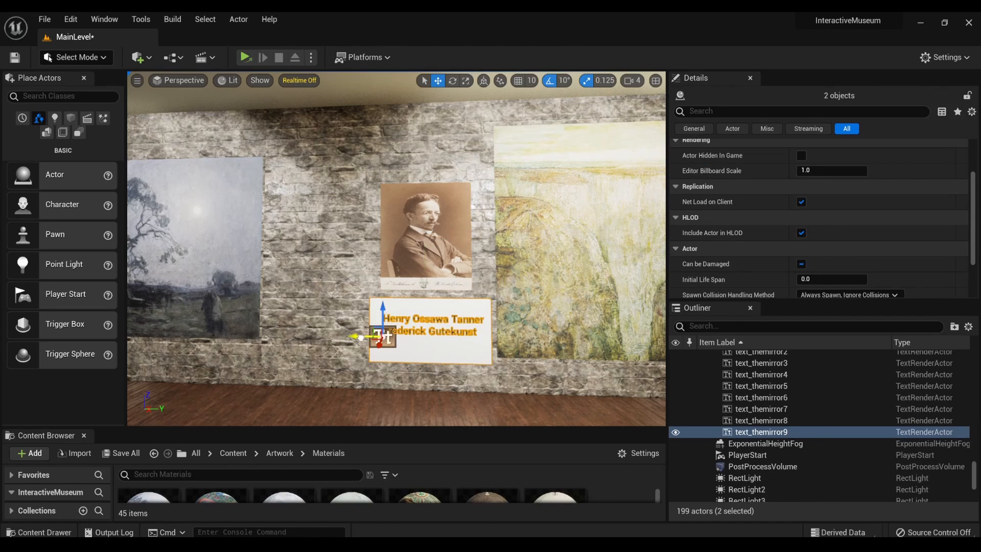
left_click_drag(359, 337, 353, 338)
left_click(387, 257)
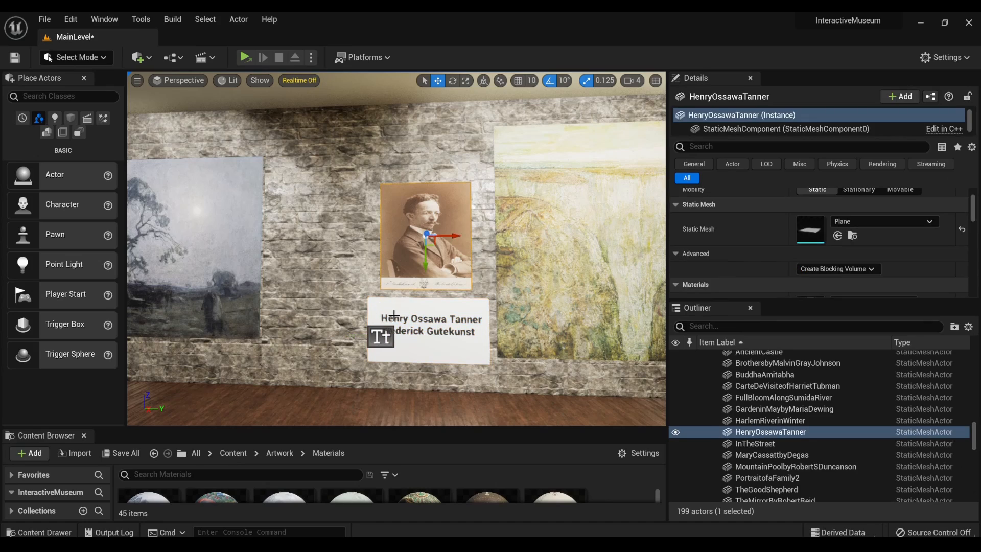
- Duplicate the portrait's plaque together with its text and bring the copy out in front of the wall
mouse_move(387, 257)
right_mouse_down()
mouse_move(403, 271)
mouse_move(447, 210)
mouse_move(412, 294)
mouse_move(381, 332)
mouse_move(373, 324)
mouse_move(434, 286)
mouse_move(296, 289)
right_mouse_up()
key("w")
key("s")
left_click(515, 338)
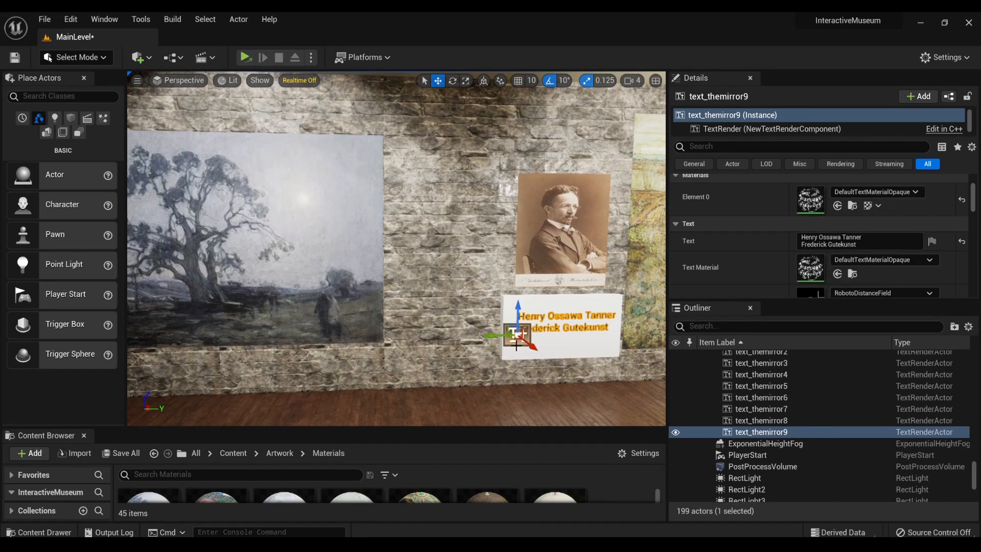
right_click_drag(515, 333, 546, 335)
left_click(534, 309, "ctrl")
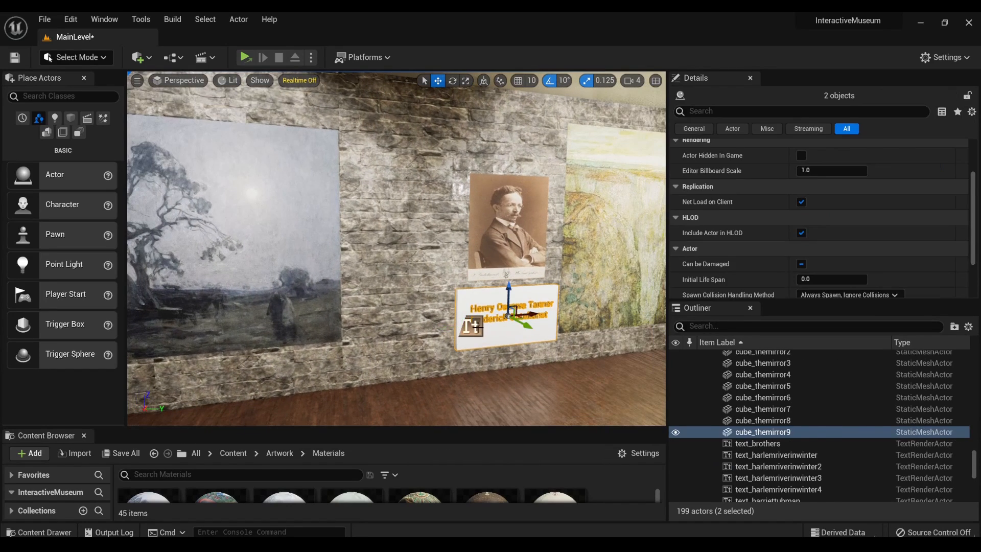
left_click_drag(534, 309, 520, 318)
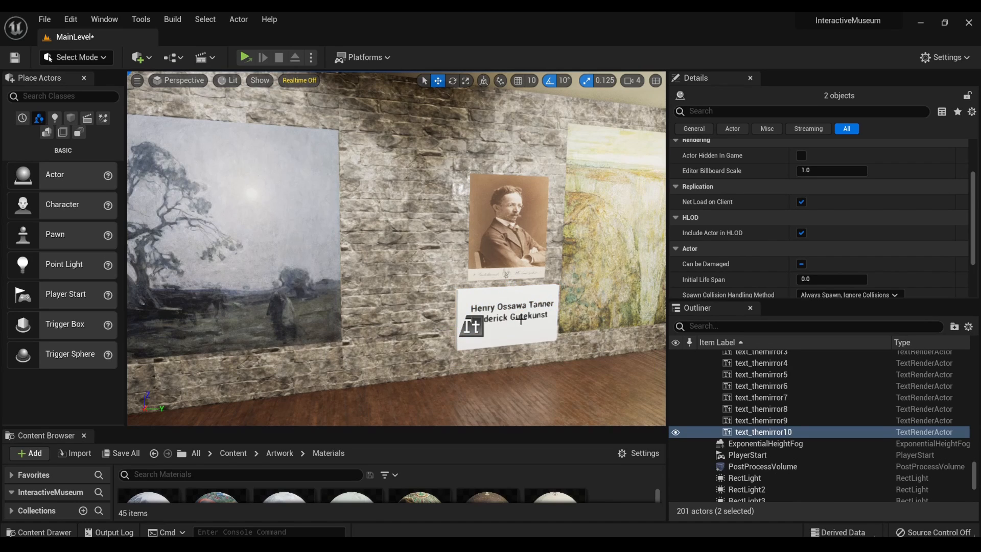
scroll(521, 319, "down", 7)
mouse_move(458, 368)
right_mouse_down()
mouse_move(516, 355)
mouse_move(454, 383)
right_mouse_up()
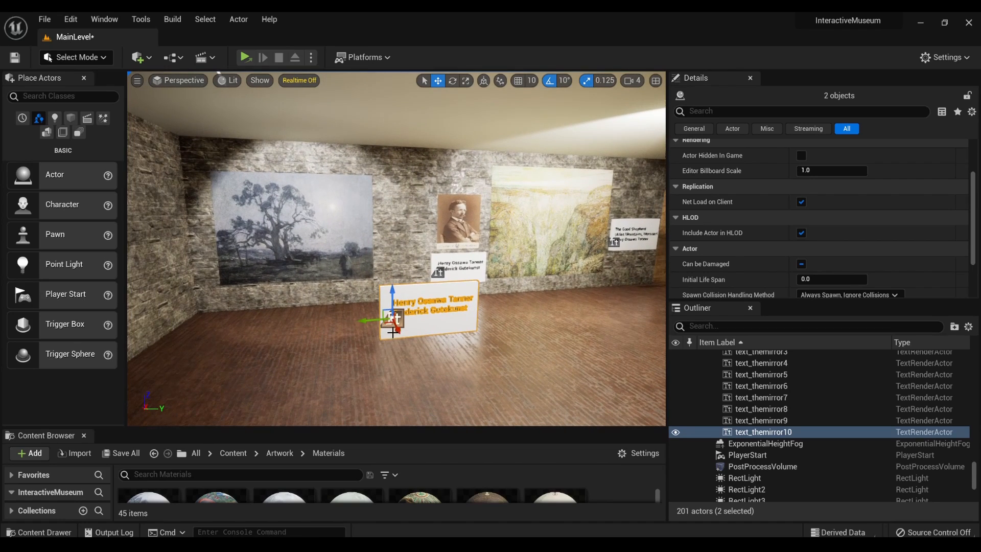
- Raise the duplicated plaque and text to sit between Abraham's Oak and the Henry Ossawa Tanner portrait
left_click_drag(392, 311, 386, 215)
scroll(376, 268, "up", 2)
scroll(386, 215, "up", 4)
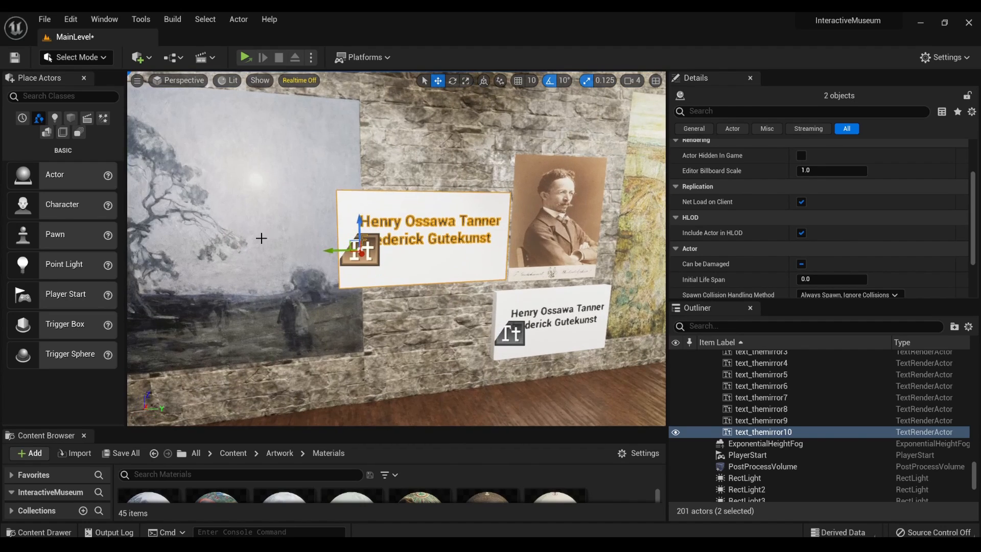
- Shift the Abraham's Oak painting slightly along the wall away from the duplicated plaque
scroll(261, 237, "down", 3)
left_click(245, 236)
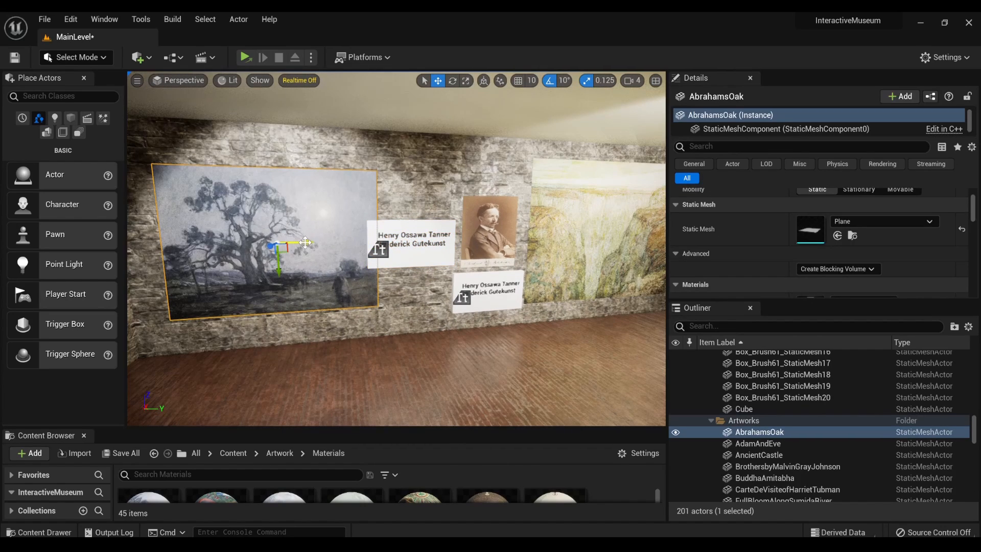
mouse_move(306, 243)
left_mouse_down()
mouse_move(293, 243)
mouse_move(308, 242)
left_mouse_up()
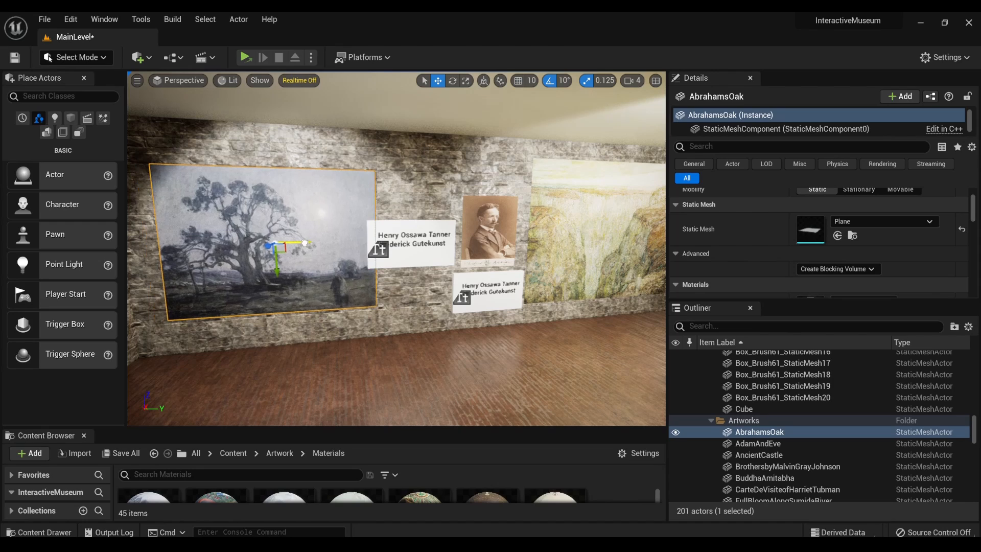
left_click(381, 249)
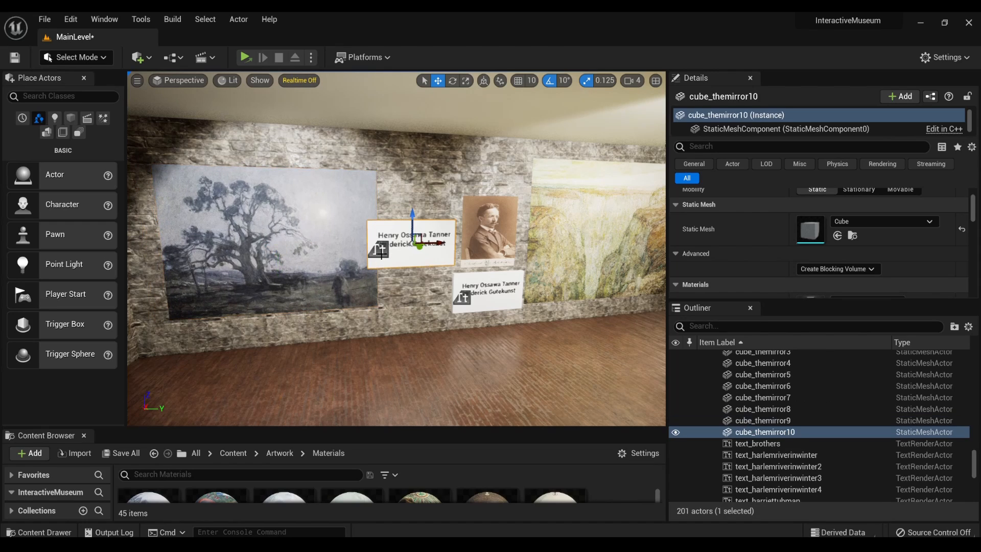
key("r")
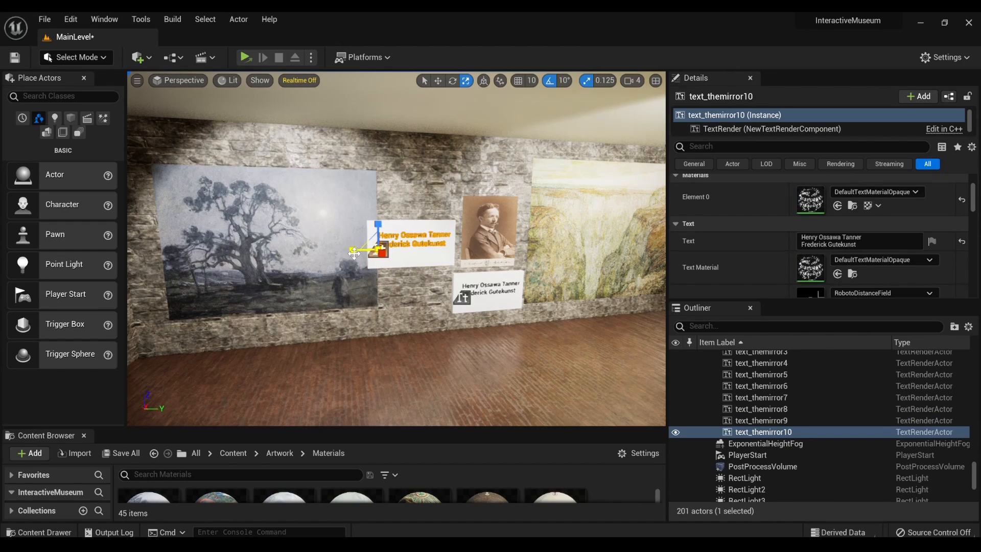
left_click_drag(352, 251, 353, 251)
key("ctrl+z")
key("f")
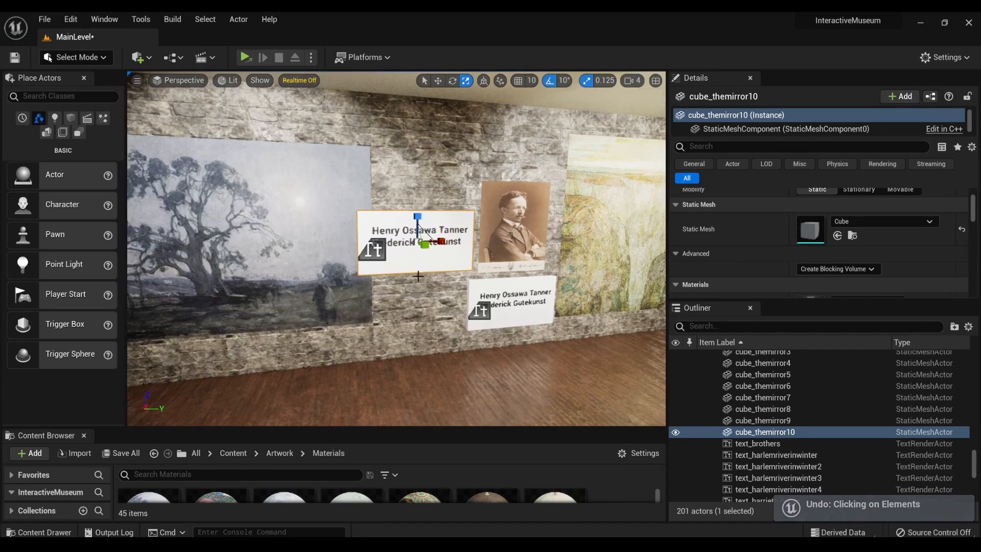
scroll(417, 278, "down", 6)
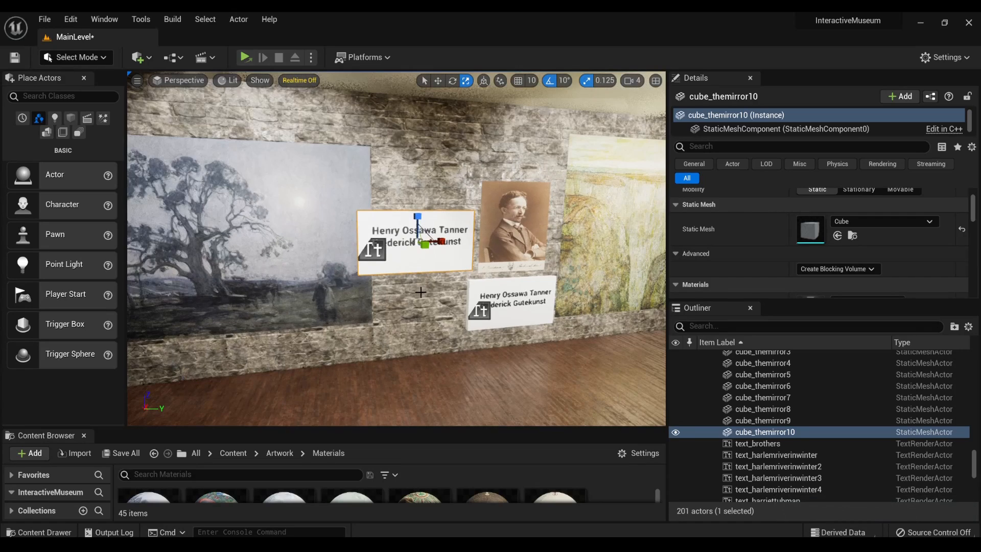
- Push the duplicated plaque beside Abraham's Oak back toward the wall
key("w")
right_click_drag(422, 292, 533, 293)
key("a")
left_click_drag(453, 240, 432, 249)
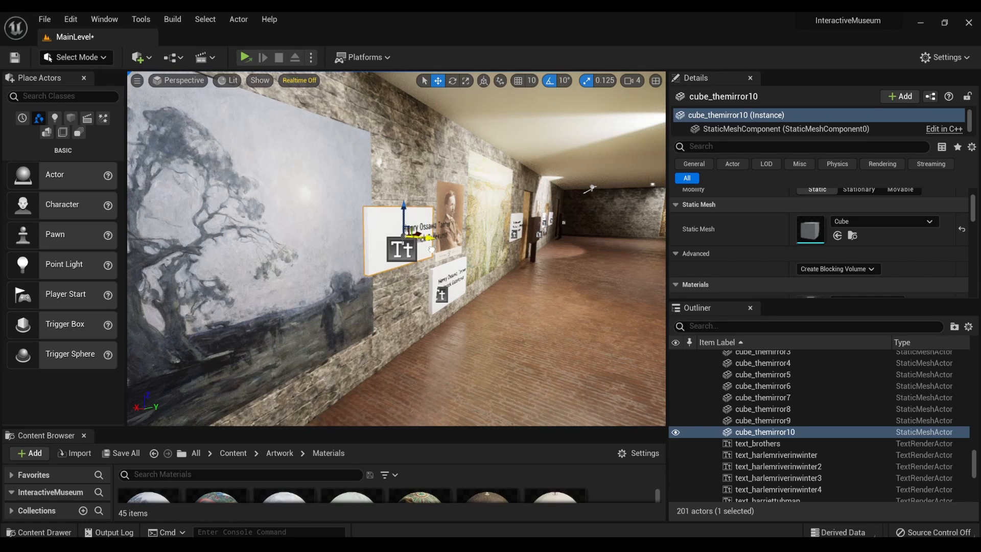
- Widen the spotlight above Abraham's Oak by setting its outer cone angle to about 43.16 and increasing its inner cone angle
right_click_drag(432, 250, 401, 204)
key("s")
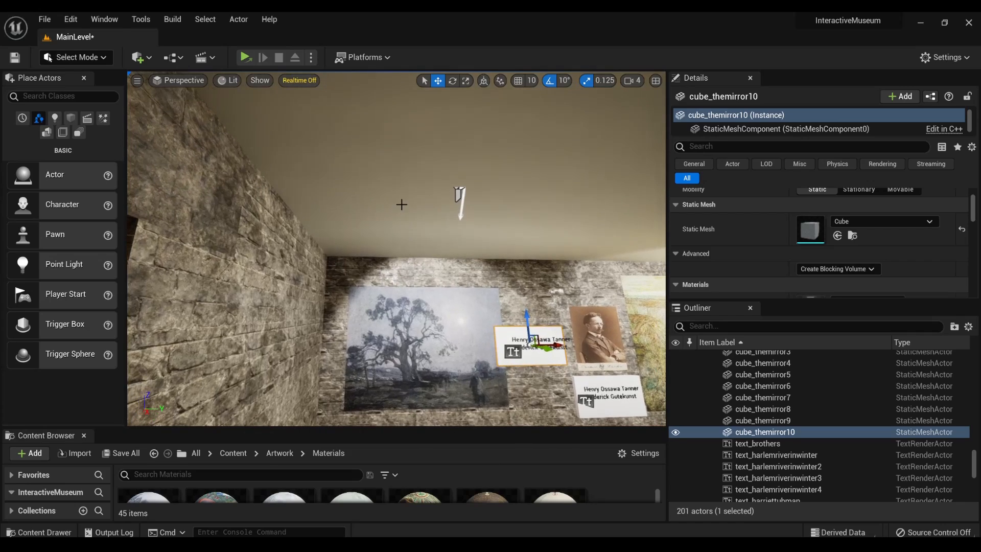
left_click(459, 192)
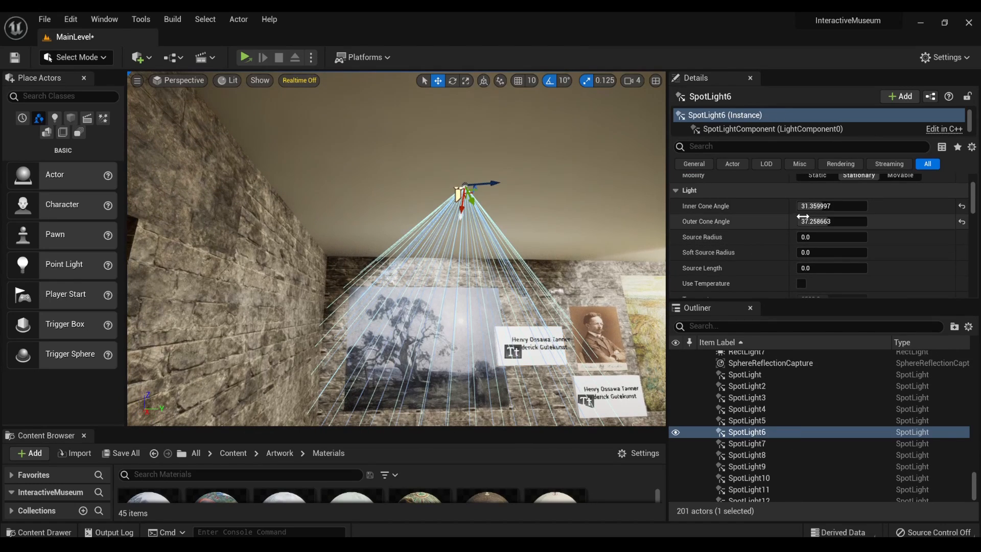
left_click_drag(821, 216, 859, 216)
right_click_drag(588, 266, 605, 289)
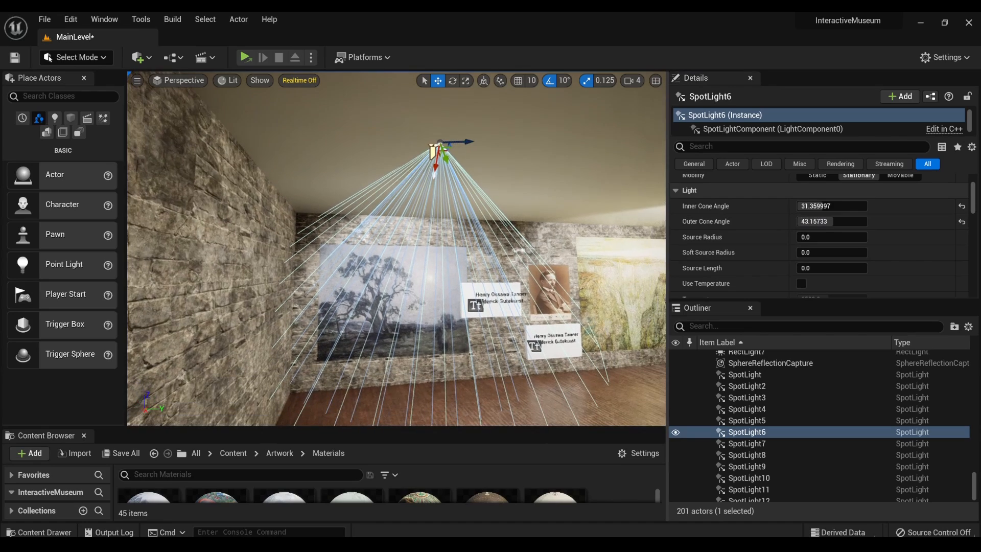
left_click_drag(814, 206, 829, 206)
- Adjust the position of the Abraham's Oak painting on the wall beneath its spotlight
mouse_move(354, 307)
right_mouse_down()
mouse_move(381, 288)
mouse_move(379, 303)
right_mouse_up()
left_click(353, 308)
left_click_drag(376, 353, 359, 354)
mouse_move(359, 355)
right_mouse_down()
mouse_move(312, 359)
mouse_move(368, 351)
right_mouse_up()
left_click_drag(437, 306, 426, 330)
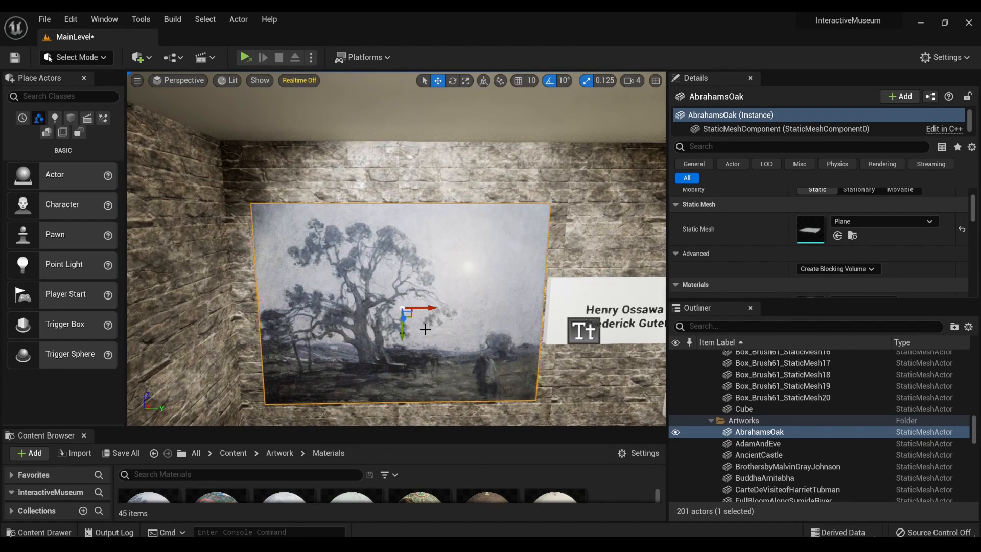
- Push the plaque beneath the Henry Ossawa Tanner portrait back toward the wall
left_click(608, 333)
right_click_drag(608, 333, 721, 348)
mouse_move(420, 272)
right_mouse_down()
mouse_move(338, 256)
mouse_move(391, 251)
mouse_move(357, 294)
mouse_move(401, 289)
mouse_move(369, 264)
mouse_move(392, 296)
mouse_move(415, 296)
right_mouse_up()
key("w")
key("s")
key("a")
key("w")
left_click(357, 295)
key("a")
key("q")
key("w")
key("a")
key("s")
key("d")
key("a")
key("s")
key("a")
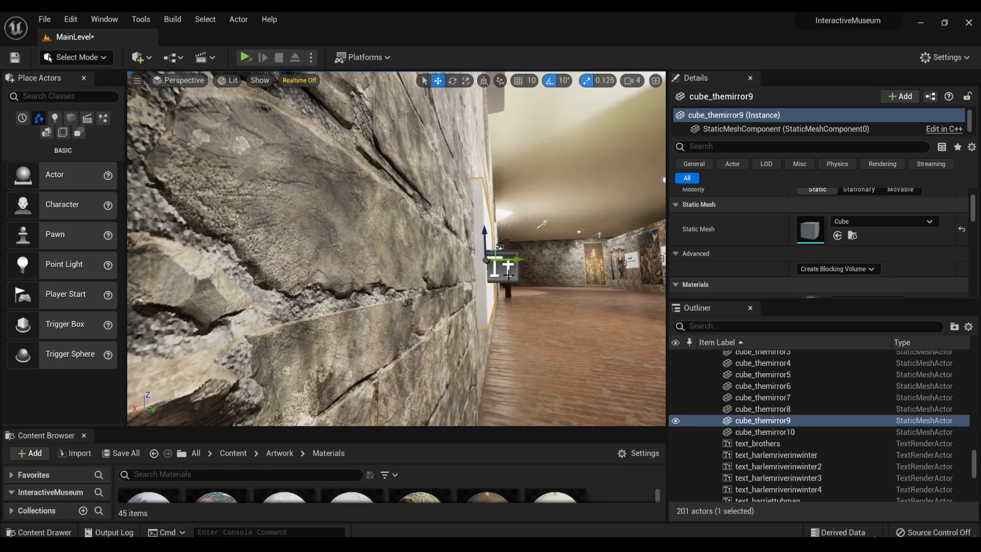
- Push the text on the Henry Ossawa Tanner portrait's plaque back until it sits close to the plaque surface
left_click(512, 274)
right_click_drag(531, 267, 507, 270)
key("d")
key("a")
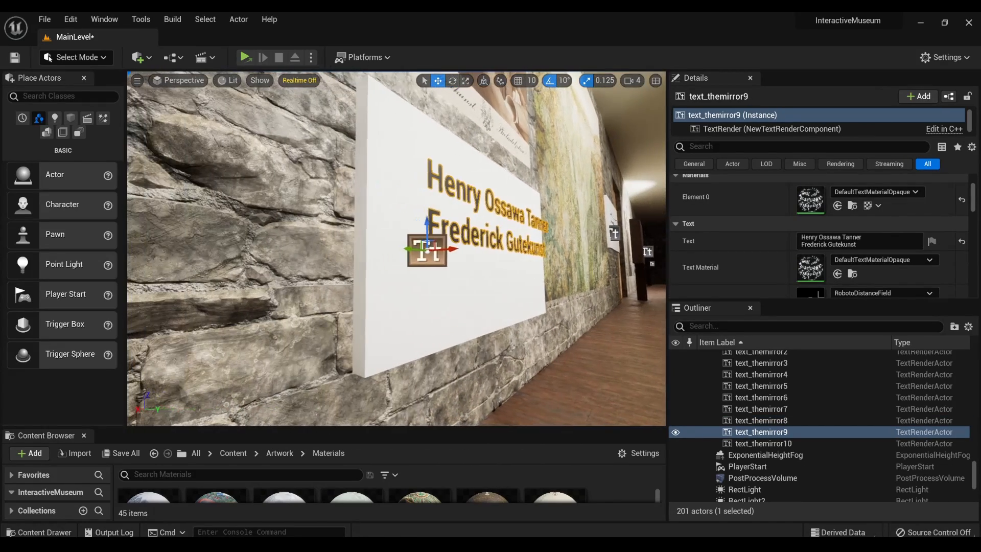
left_click_drag(443, 250, 430, 254)
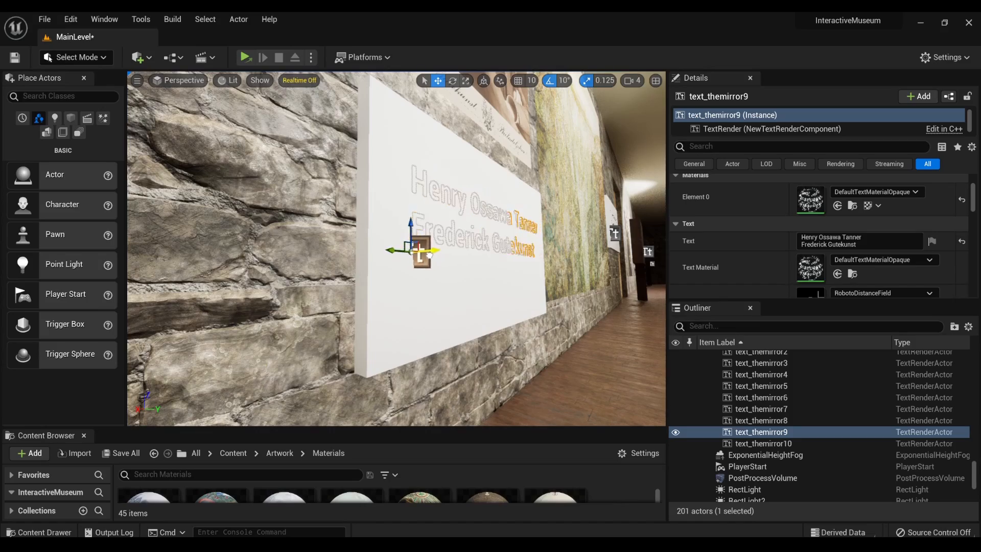
key("w")
mouse_move(502, 255)
right_mouse_down()
mouse_move(603, 257)
mouse_move(511, 258)
mouse_move(509, 227)
mouse_move(480, 235)
mouse_move(664, 235)
right_mouse_up()
key("w")
key("w")
key("w")
right_click_drag(440, 219, 460, 220)
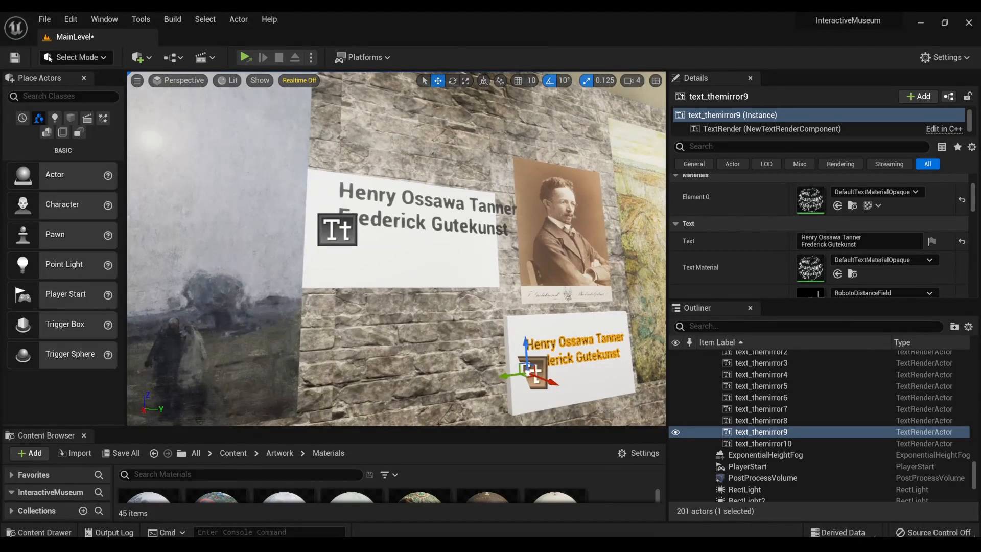
- Shift the duplicated text toward Abraham's Oak so that it fits within its plaque
left_click(354, 229)
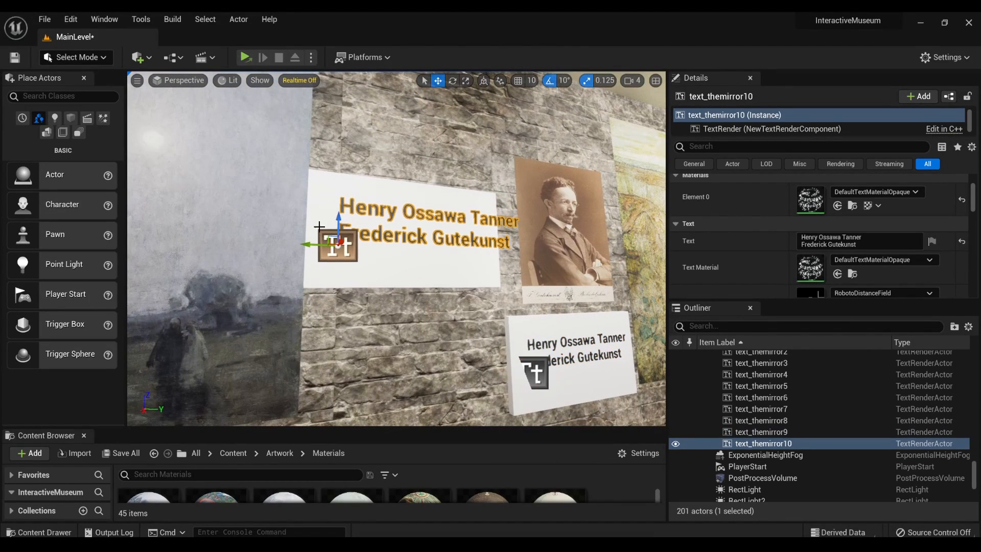
key("r")
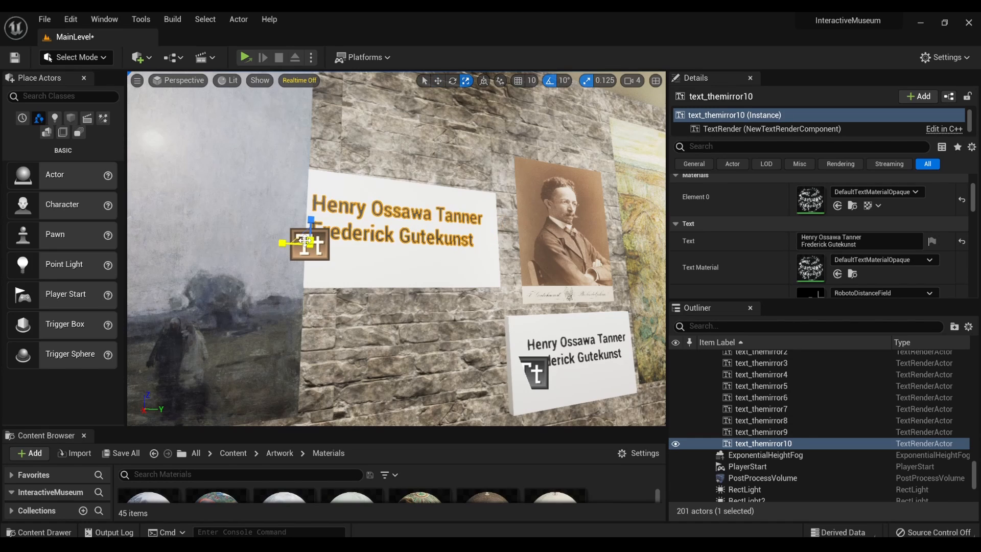
key("w")
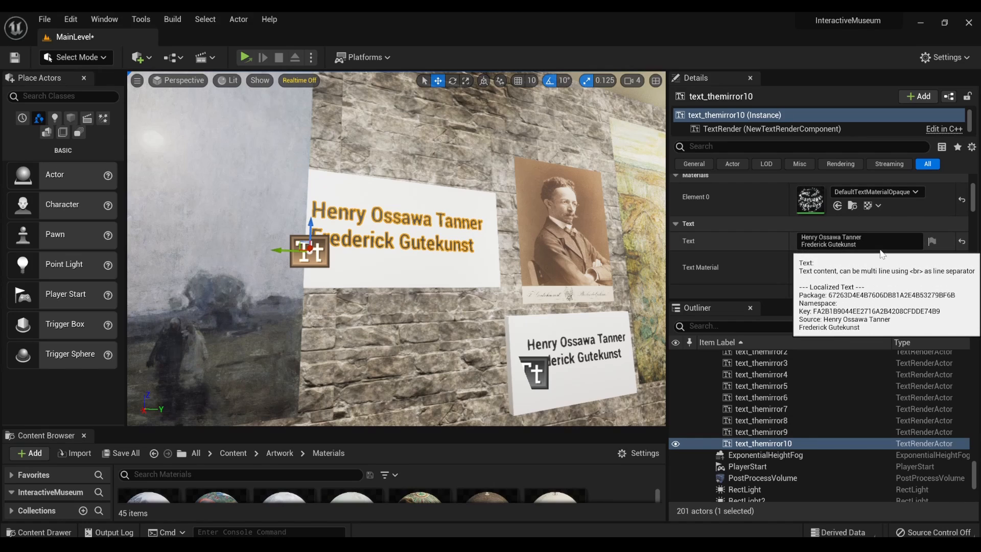
- Replace the duplicated plaque's text with "Abraham's Oak" and "Henry Ossawa Tanner" on a second line
left_click(800, 240)
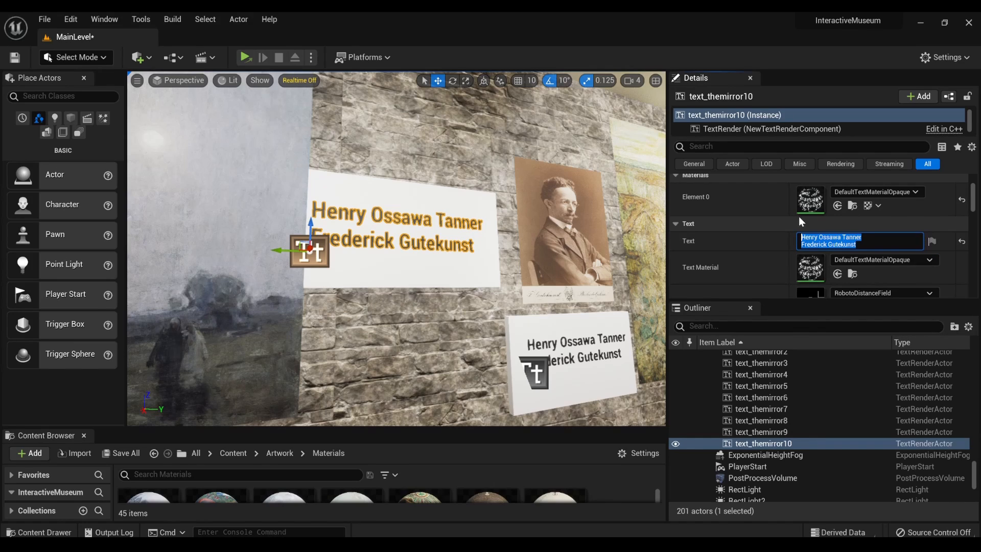
key("BackSpace")
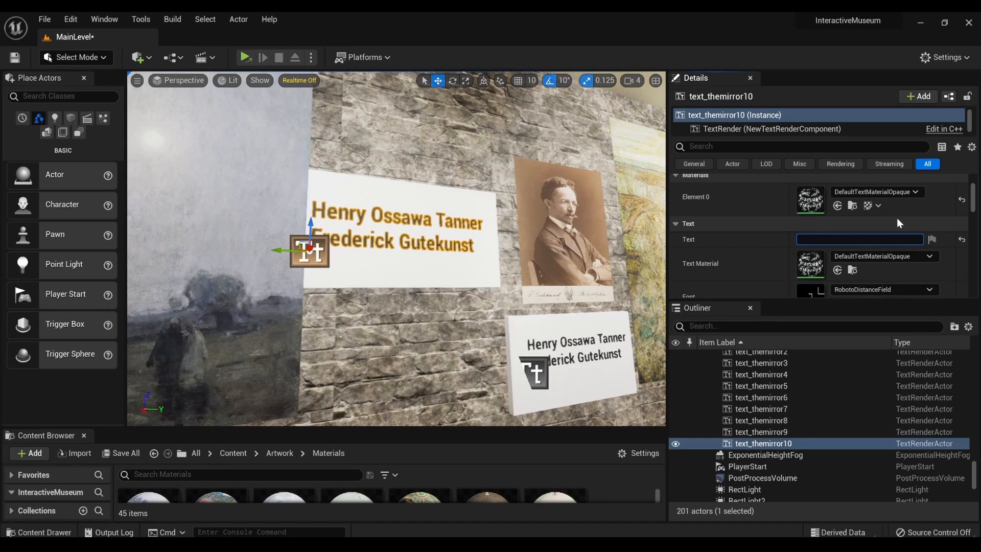
type("Abraham's Oak D")
key("BackSpace")
key("BackSpace")
key("shift+Return")
type("Henry")
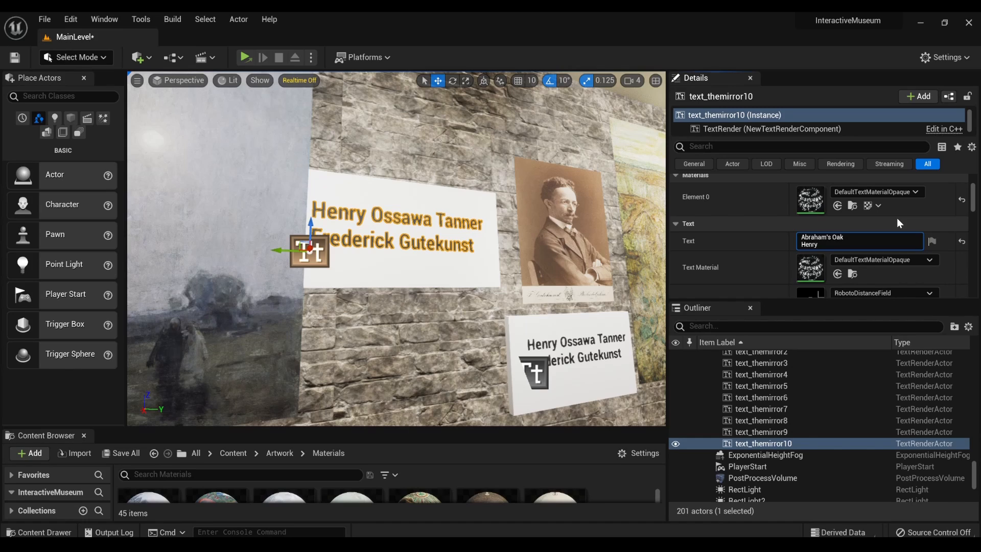
type(" Ossawa Tanner")
scroll(897, 250, "down", 5)
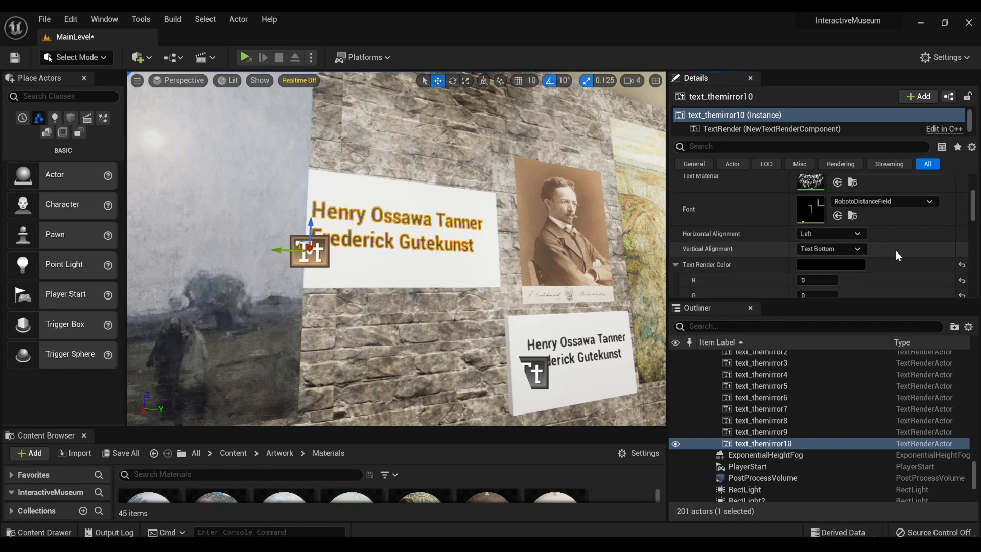
left_click(440, 277)
- Set the Abraham's Oak plaque closer to the wall and slide the plaque and its text away from the painting
left_click(321, 250)
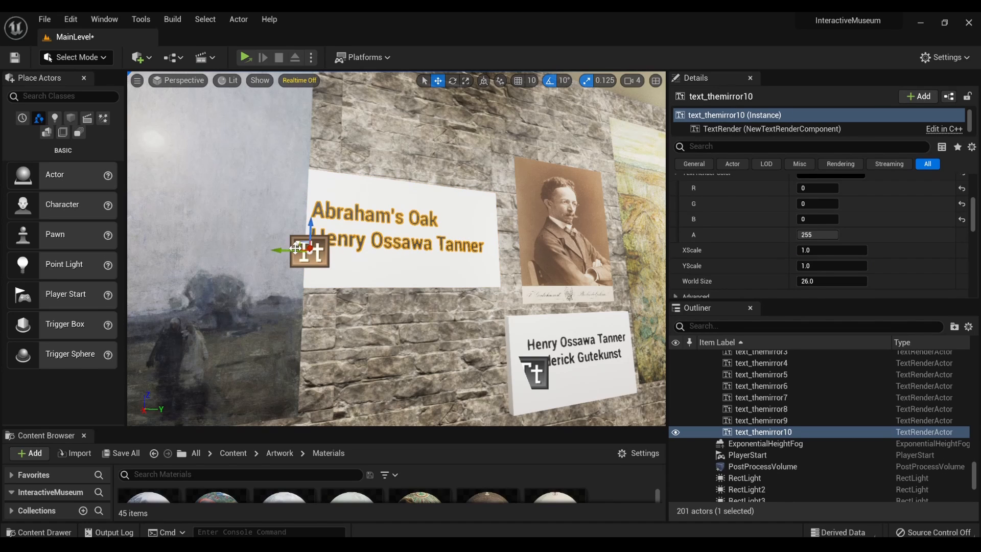
right_click_drag(293, 251, 321, 245)
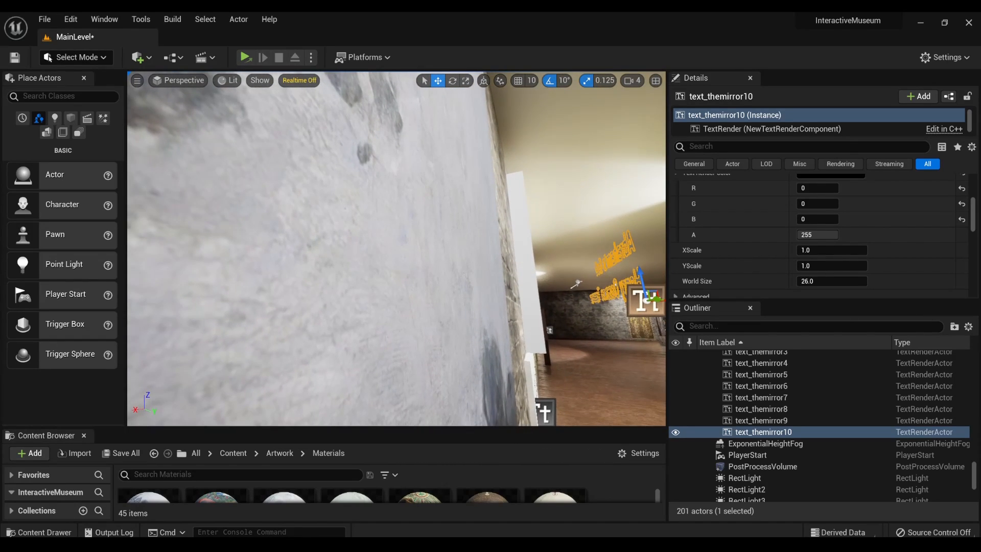
left_click(517, 250)
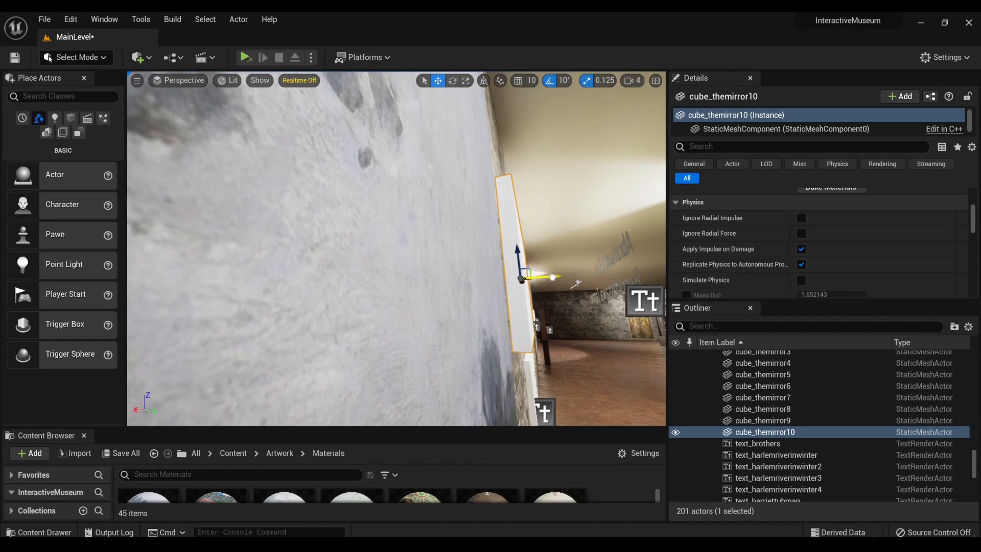
left_click_drag(553, 278, 547, 278)
right_click_drag(483, 289, 435, 289)
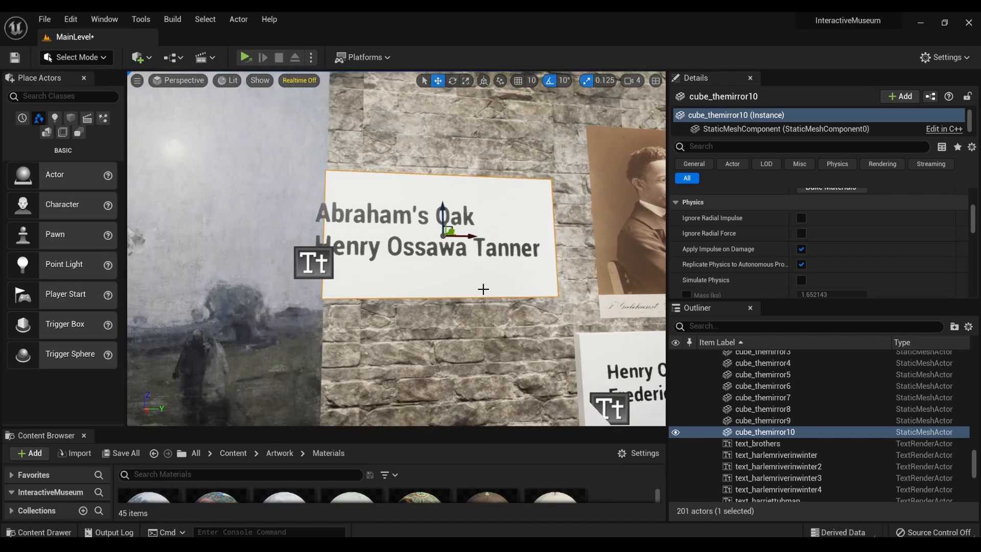
mouse_move(464, 235)
left_mouse_down()
mouse_move(492, 235)
mouse_move(474, 235)
mouse_move(483, 235)
left_mouse_up()
left_click(383, 256)
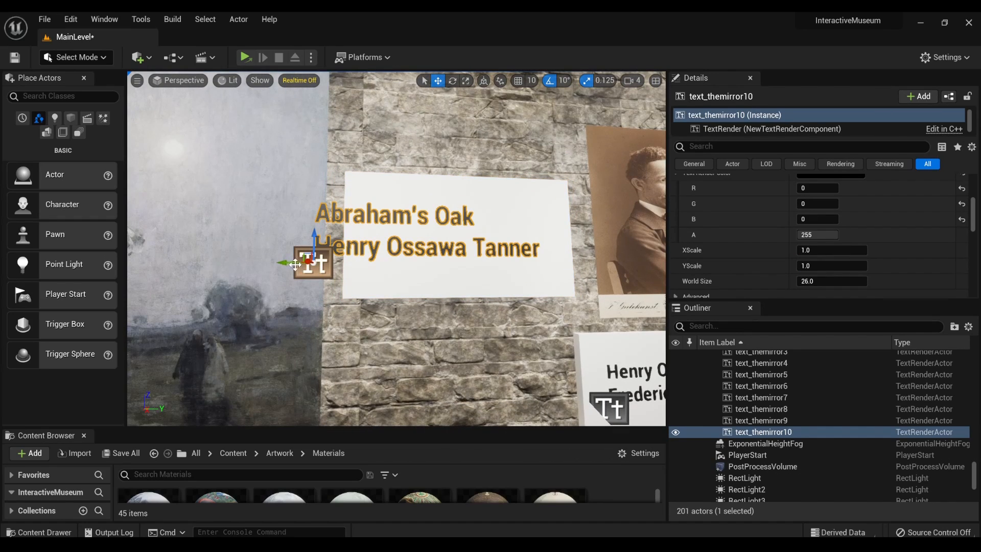
left_click_drag(294, 263, 334, 266)
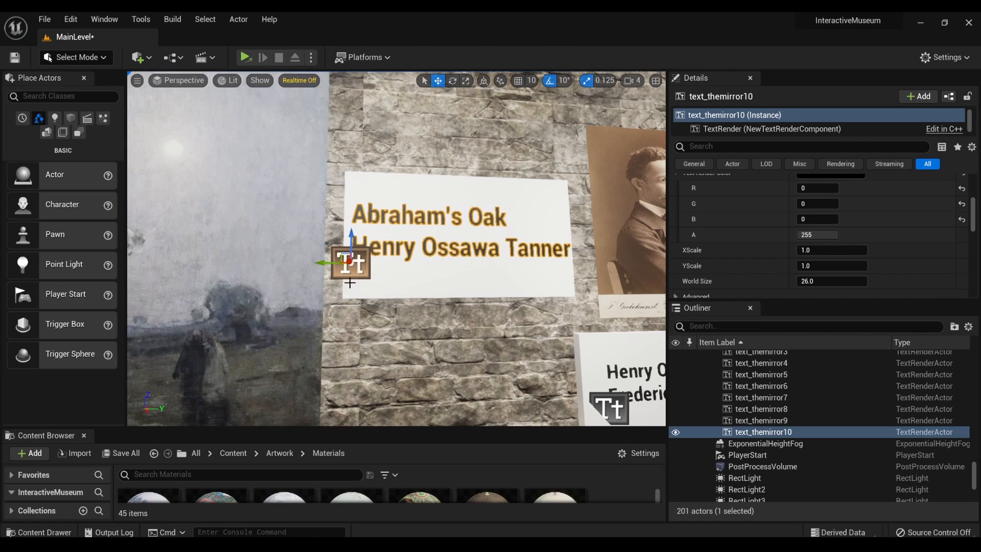
right_click_drag(349, 283, 357, 287)
- Widen the Abraham's Oak plaque slightly and fine-tune its position behind the text
left_click(399, 282)
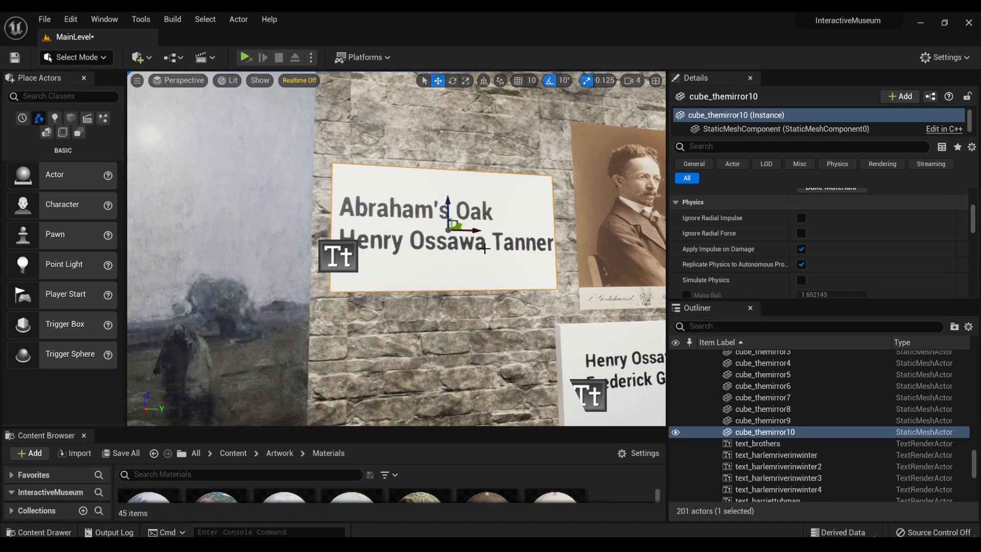
key("r")
left_click_drag(449, 214, 450, 214)
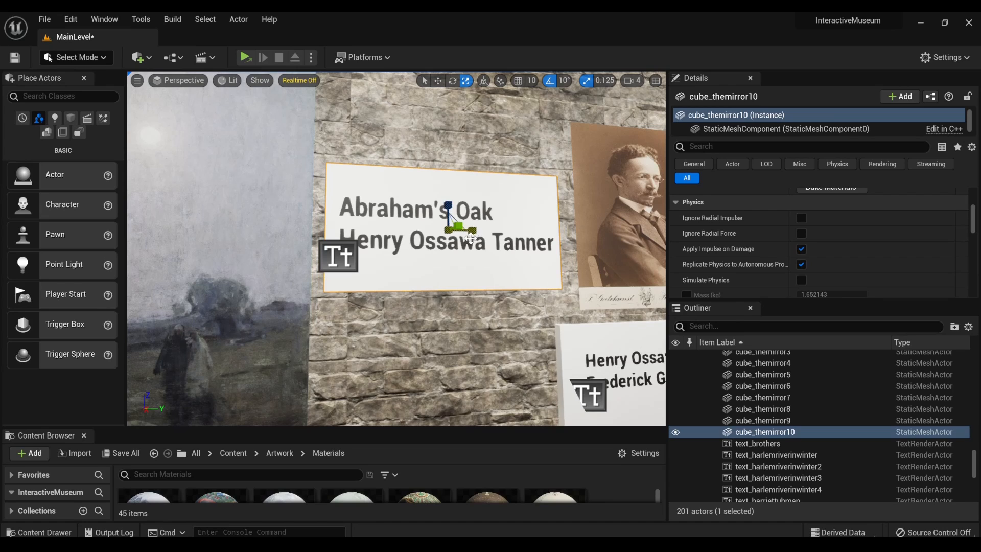
key("w")
left_click_drag(474, 231, 474, 231)
right_click_drag(473, 231, 466, 268)
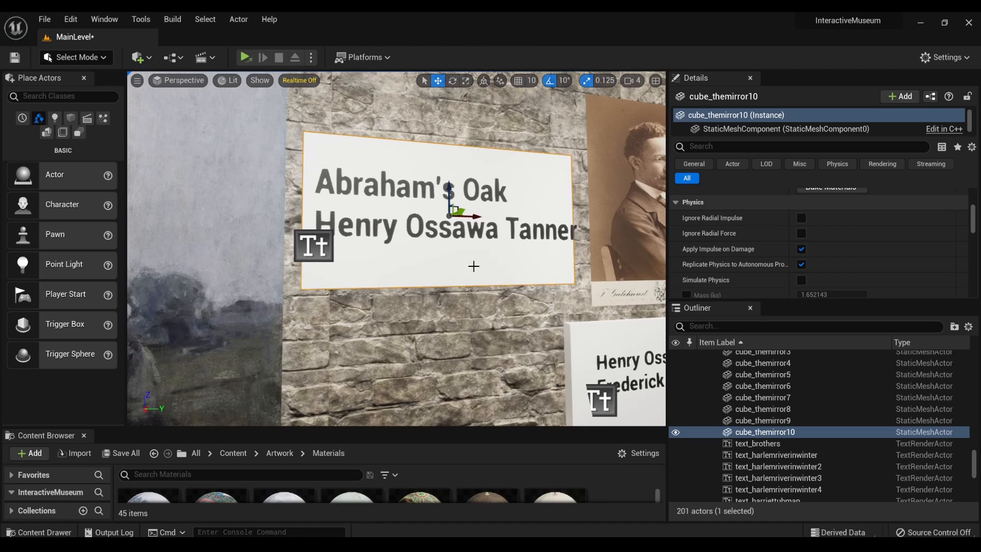
mouse_move(466, 269)
right_mouse_down()
mouse_move(475, 258)
mouse_move(463, 242)
mouse_move(459, 271)
mouse_move(496, 269)
right_mouse_up()
- Push the Abraham's Oak text back against its plaque
left_click(288, 171)
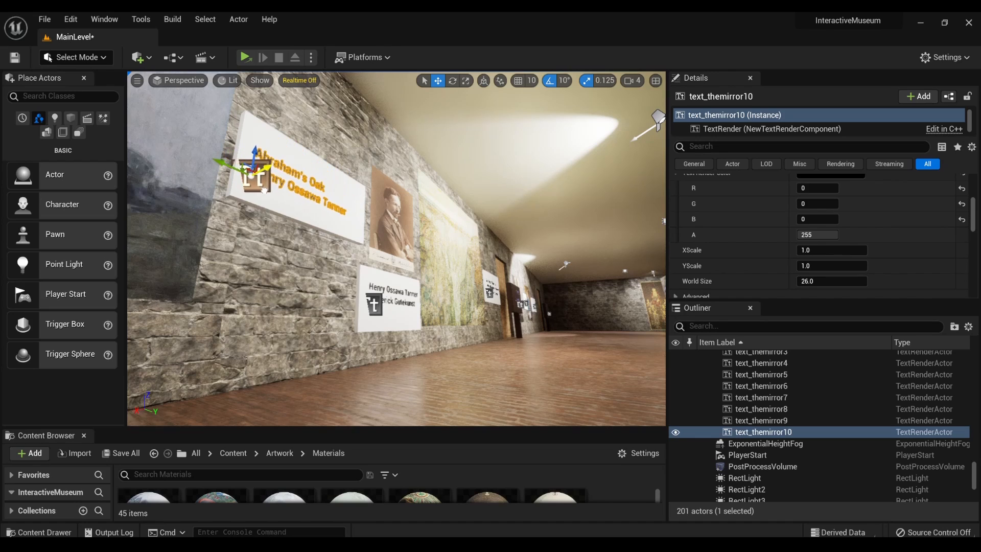
mouse_move(265, 190)
left_mouse_down()
mouse_move(251, 199)
mouse_move(267, 189)
mouse_move(258, 206)
left_mouse_up()
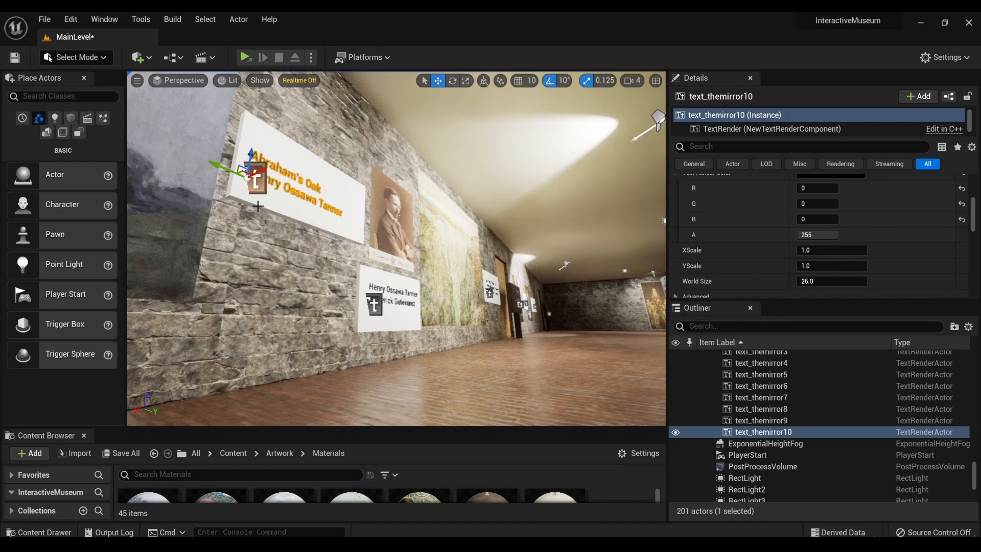
right_click_drag(276, 197, 237, 202)
- Rescale the Abraham's Oak plaque to fit more closely around its text
key("w")
key("s")
key("a")
key("d")
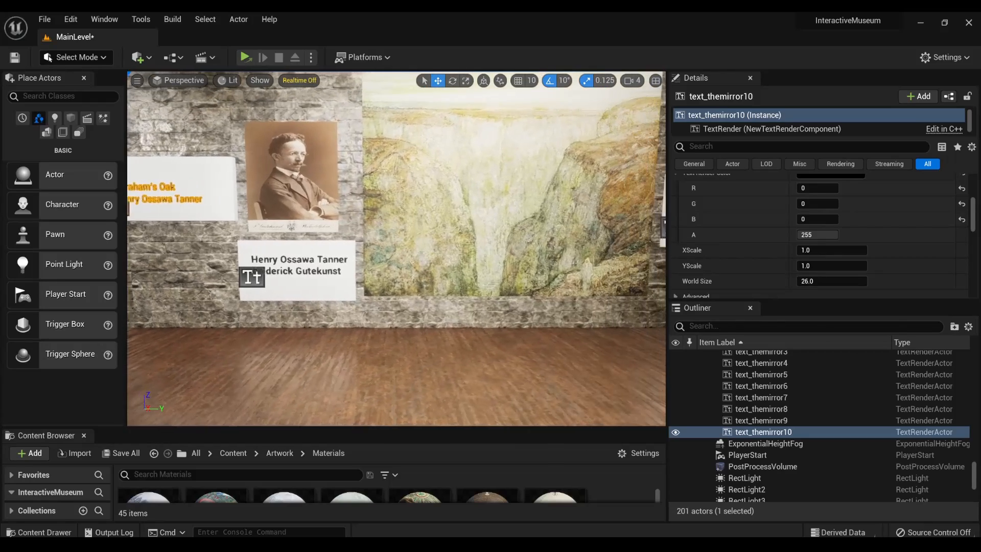
key("a")
right_click_drag(343, 160, 343, 160)
key("w")
key("d")
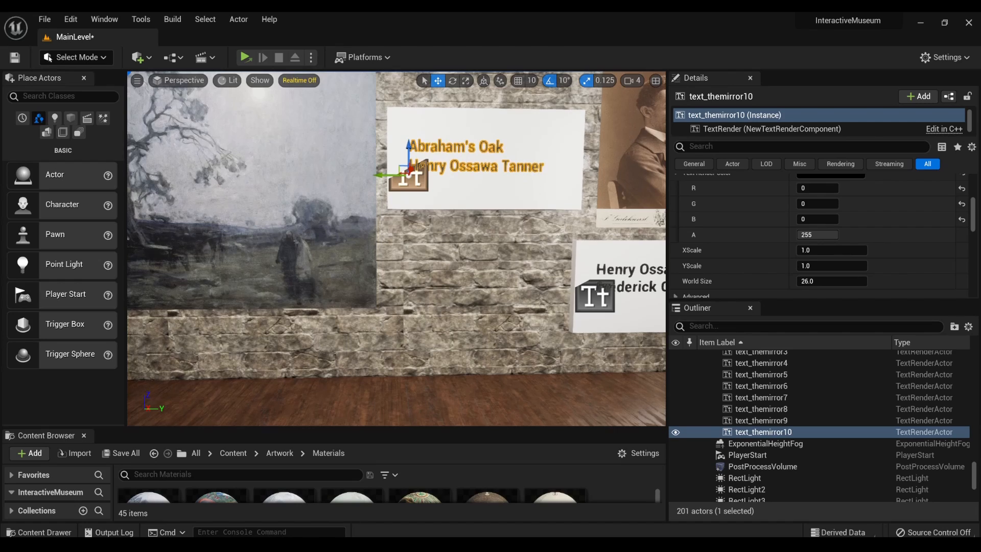
left_click(533, 194)
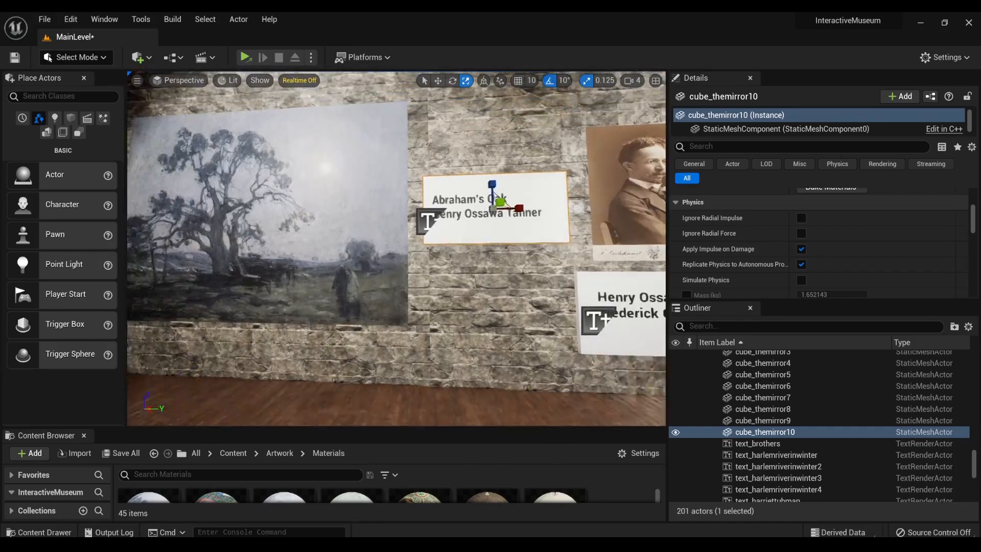
- Inspect the paintings and plaques along the wall and on through the gallery to the We Both Must Fade painting
key("d")
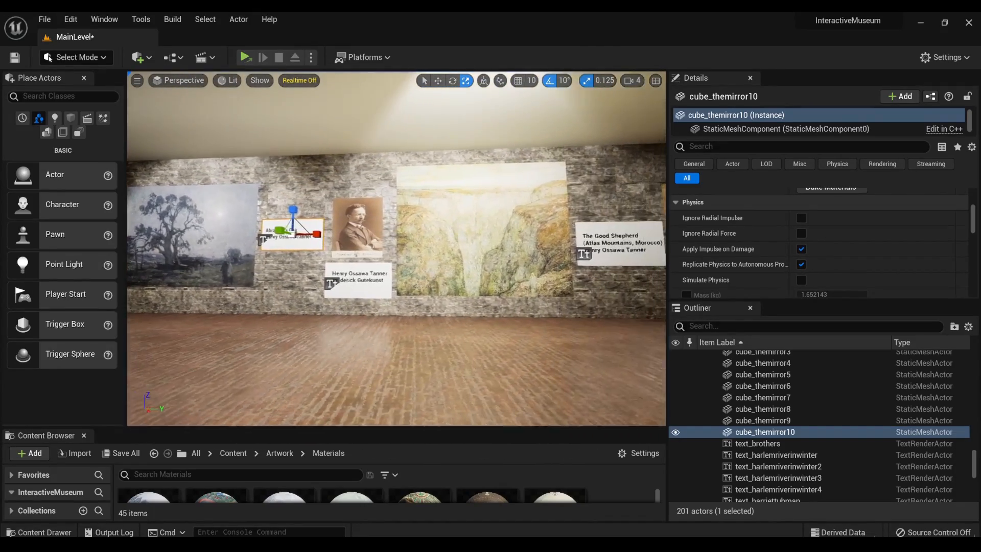
key("d")
key("w")
key("a")
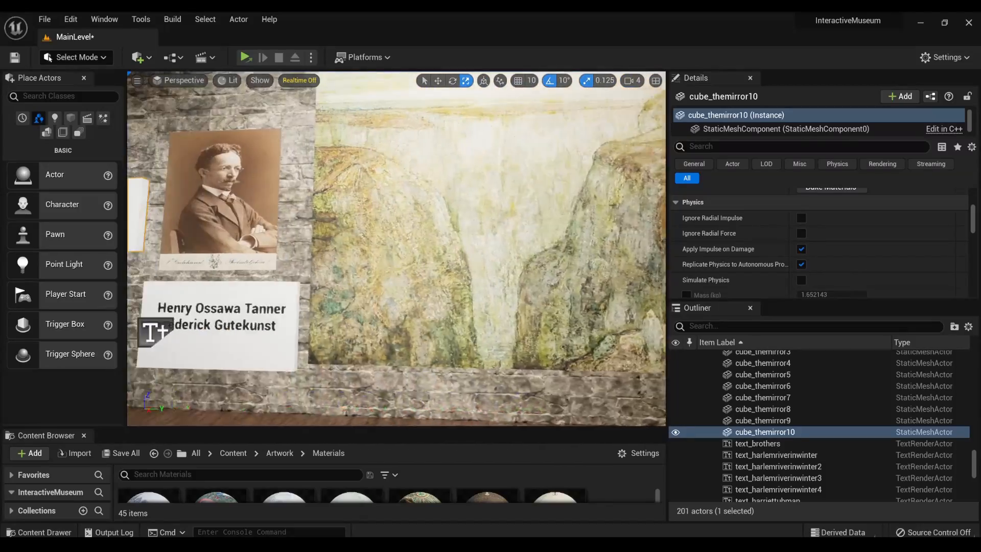
key("a")
key("s")
right_click_drag(397, 248, 614, 246)
key("w")
key("w")
mouse_move(397, 249)
right_mouse_down()
mouse_move(304, 248)
mouse_move(240, 291)
mouse_move(179, 240)
mouse_move(148, 255)
right_mouse_up()
key("w")
right_click_drag(397, 249, 593, 236)
right_click_drag(396, 248, 557, 251)
key("w")
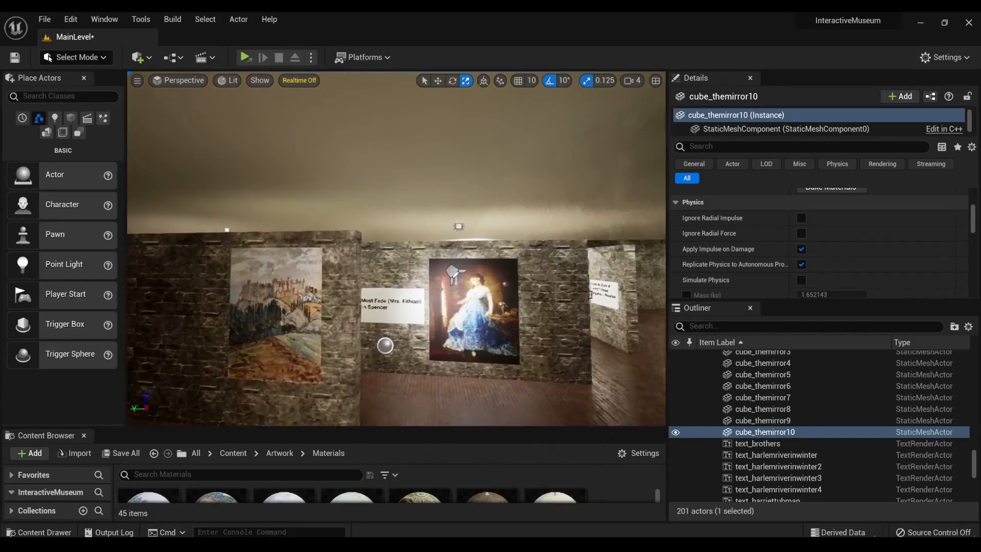
key("s")
mouse_move(396, 248)
right_mouse_down()
mouse_move(381, 286)
mouse_move(250, 288)
mouse_move(281, 286)
right_mouse_up()
key("s")
right_click_drag(428, 213, 418, 214)
key("q")
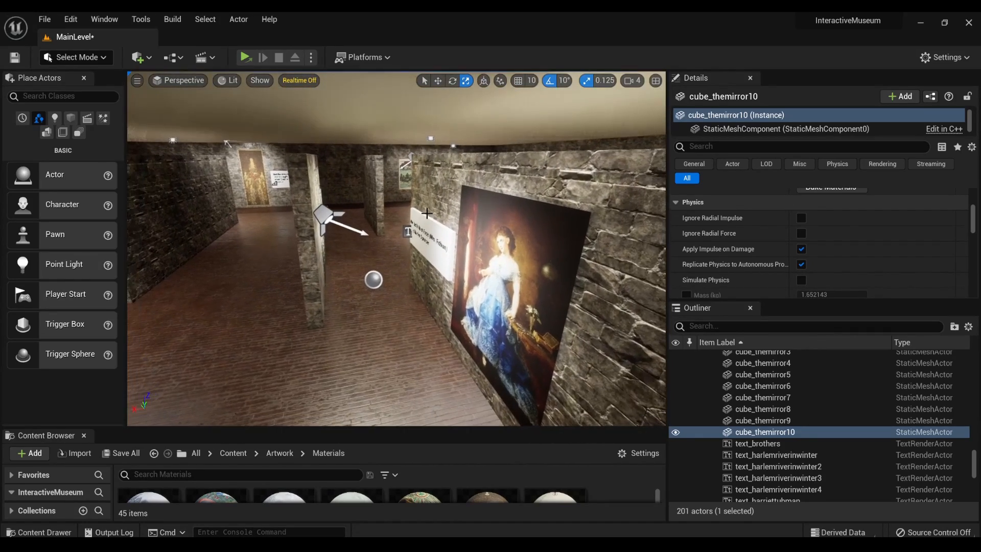
- Move the spotlight in front of the We Both Must Fade painting farther away from the wall
left_click(361, 231)
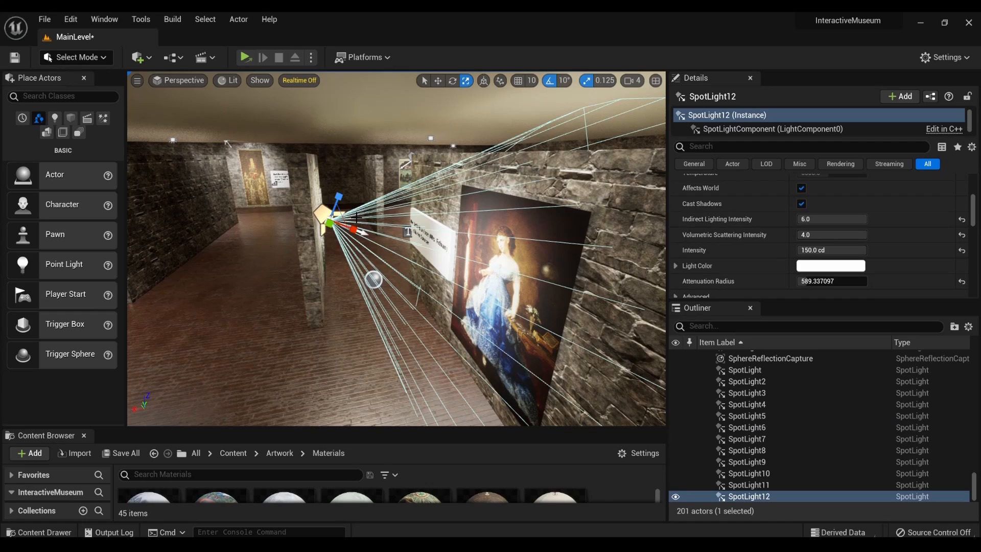
key("w")
left_click_drag(361, 231, 326, 235)
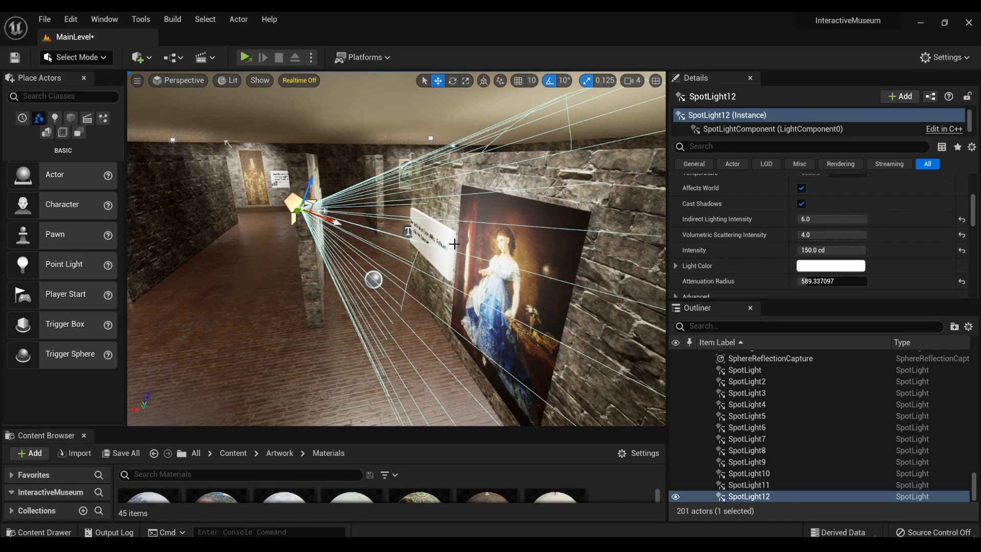
- Duplicate the We Both Must Fade spotlight and shift the copy sideways toward the castle landscape painting
mouse_move(454, 245)
right_mouse_down()
mouse_move(577, 246)
mouse_move(414, 245)
mouse_move(488, 246)
right_mouse_up()
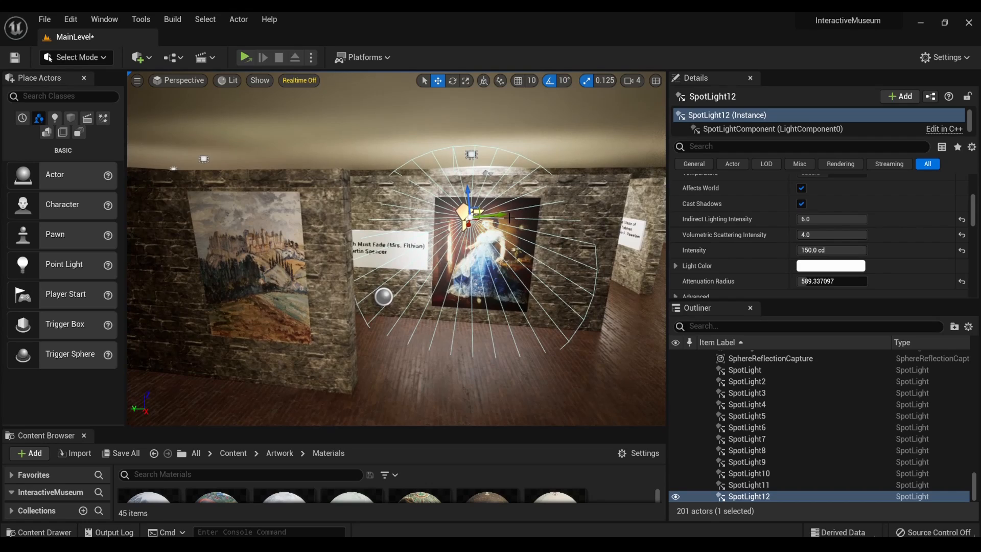
left_click_drag(504, 215, 400, 220, "alt")
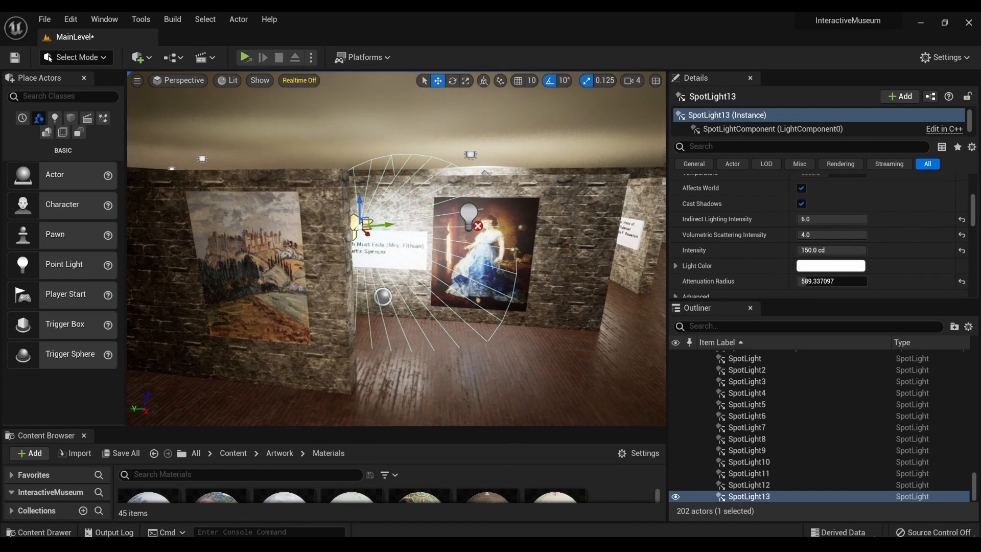
right_click_drag(412, 201, 294, 222)
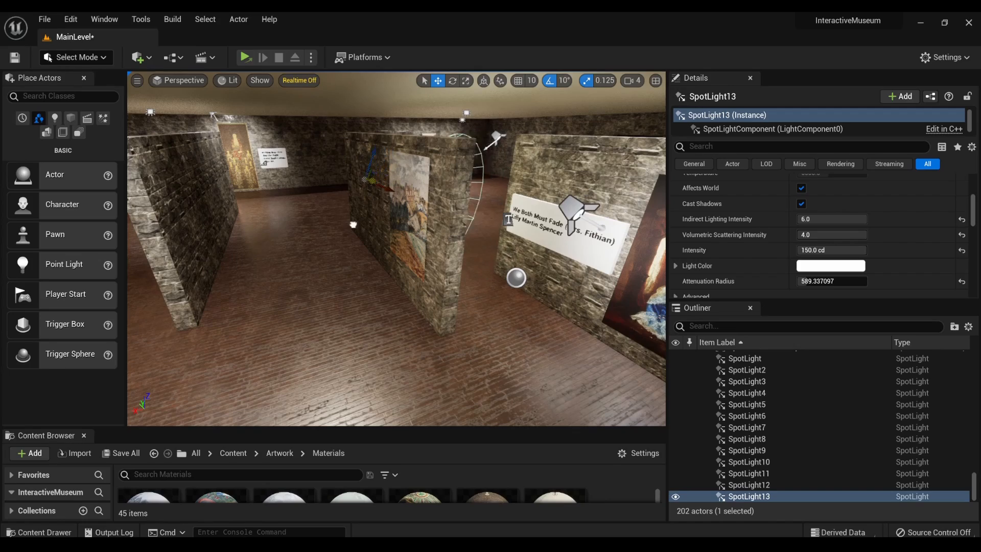
- Move the duplicated spotlight through the partition wall and position it in front of the castle landscape painting
right_click_drag(349, 227, 455, 240)
key("f")
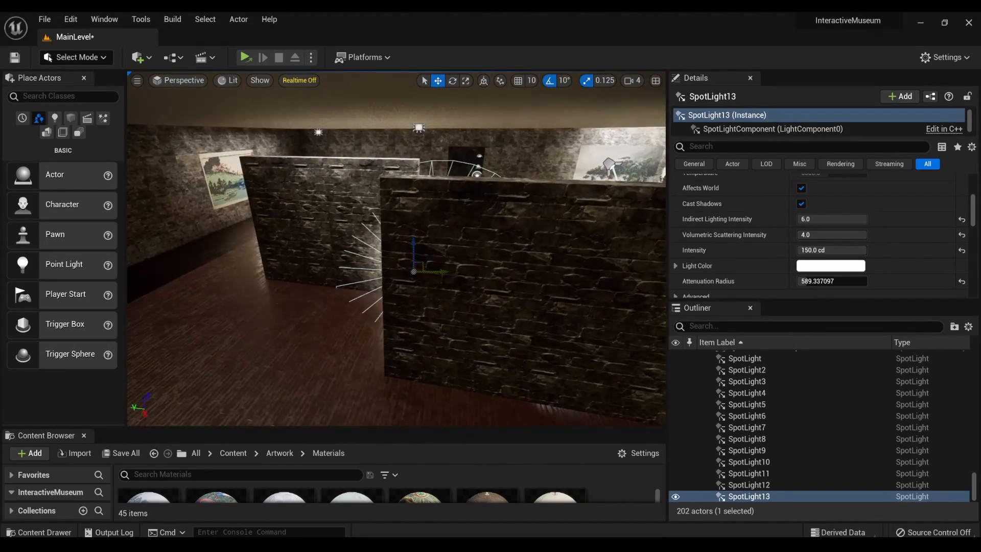
right_click_drag(396, 248, 478, 243)
right_click_drag(362, 249, 376, 261)
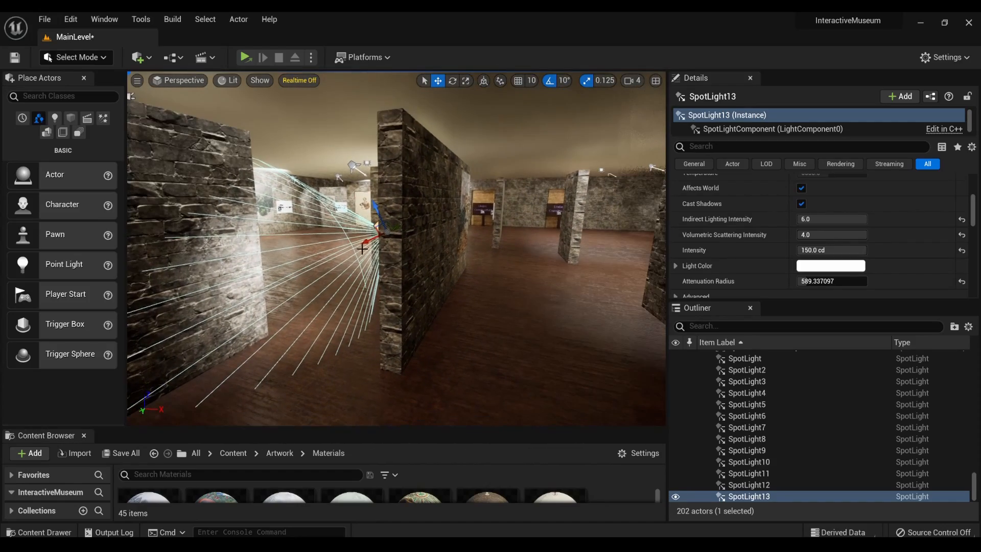
left_click_drag(369, 240, 547, 152)
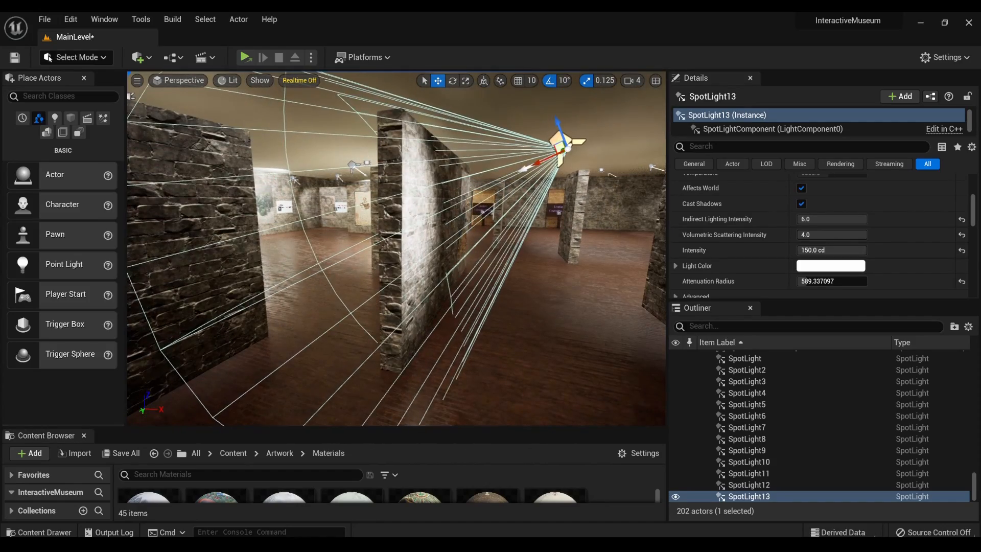
mouse_move(547, 152)
right_mouse_down()
mouse_move(491, 176)
mouse_move(460, 171)
mouse_move(440, 149)
mouse_move(433, 190)
right_mouse_up()
mouse_move(357, 179)
right_mouse_down()
mouse_move(309, 174)
mouse_move(322, 165)
mouse_move(404, 169)
right_mouse_up()
left_click_drag(396, 164, 416, 192)
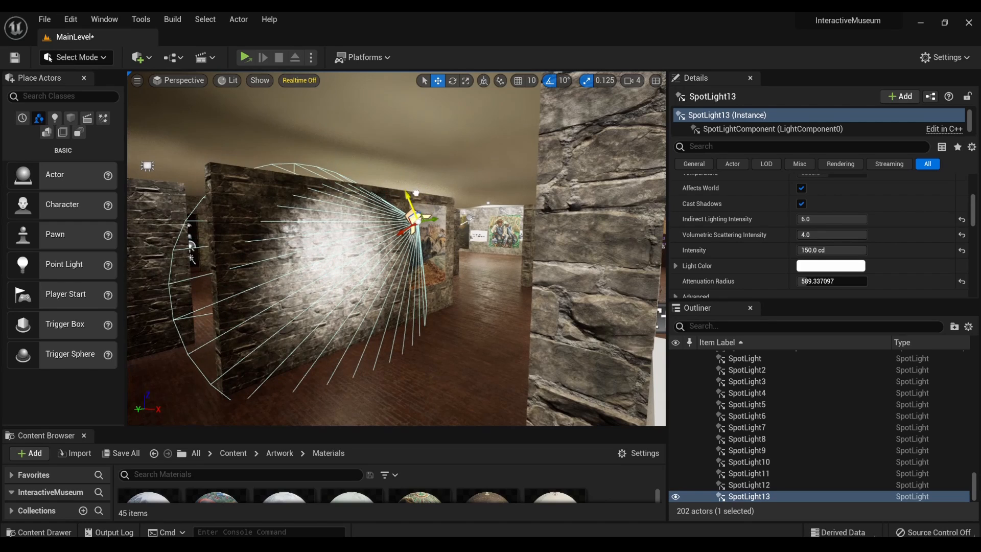
left_click_drag(399, 232, 450, 217)
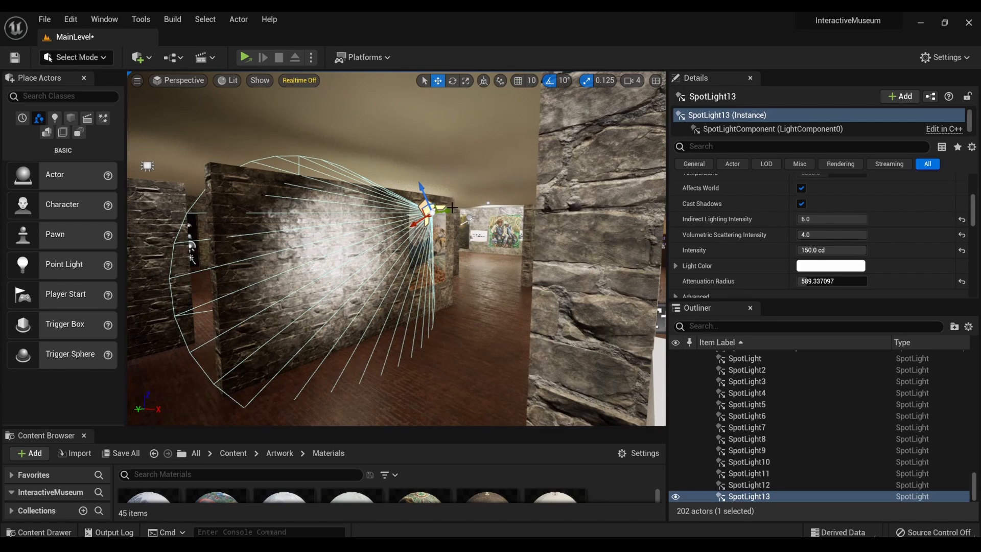
left_click_drag(533, 207, 520, 220)
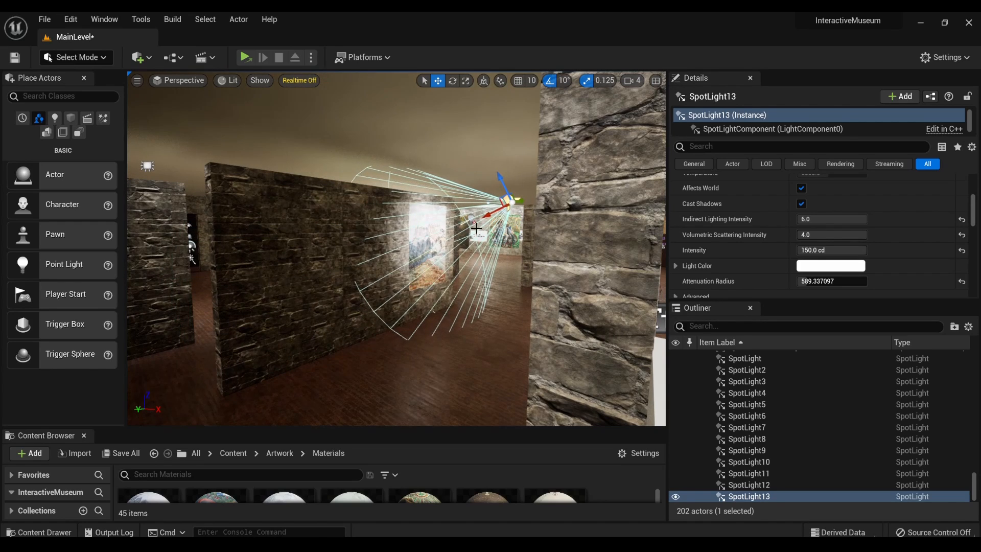
right_click_drag(476, 229, 553, 193)
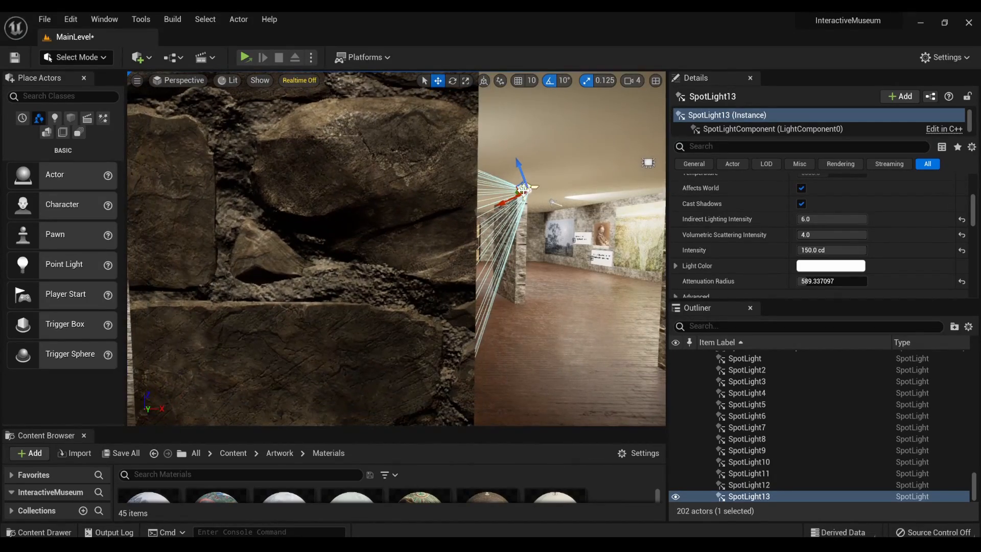
- Rotate the duplicated spotlight toward the castle landscape painting and check its aim from the surrounding gallery
key("e")
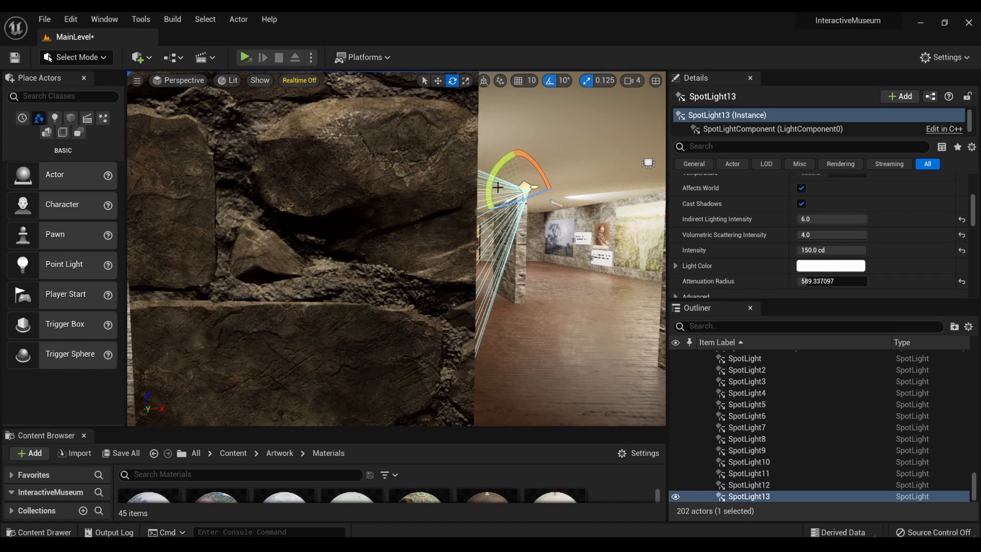
left_click_drag(493, 187, 488, 208)
right_click_drag(490, 207, 462, 210)
mouse_move(512, 235)
right_mouse_down()
mouse_move(531, 240)
mouse_move(522, 238)
right_mouse_up()
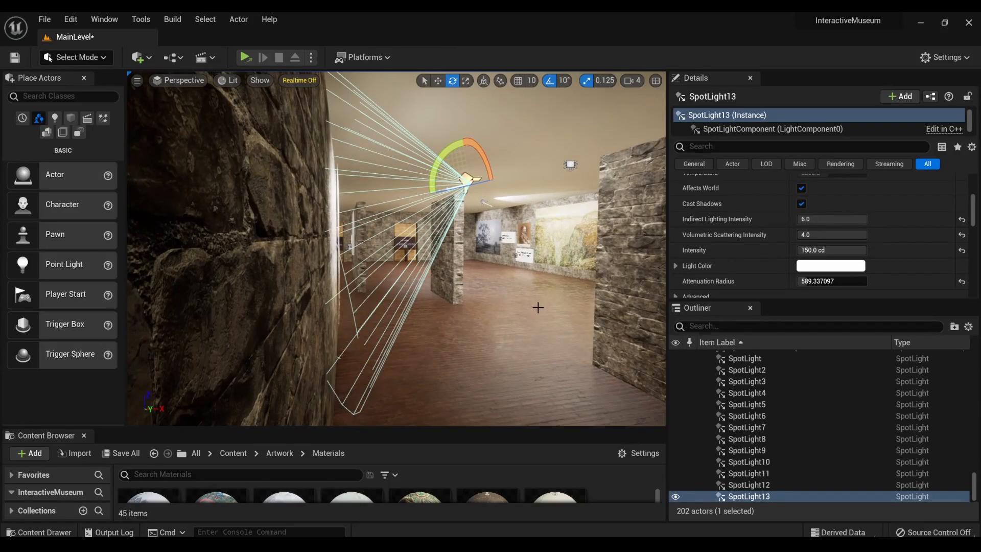
right_click_drag(535, 307, 486, 327)
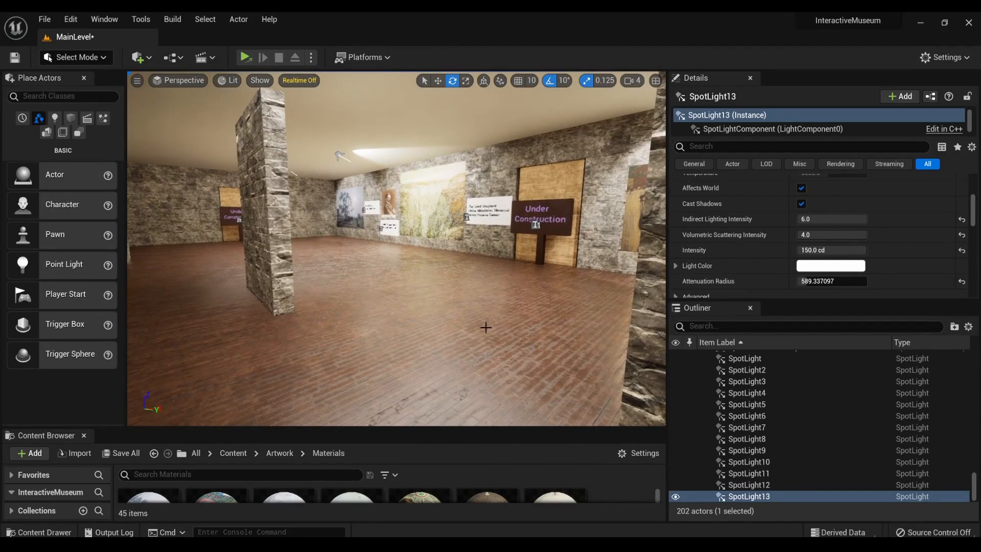
right_click_drag(432, 281, 368, 282)
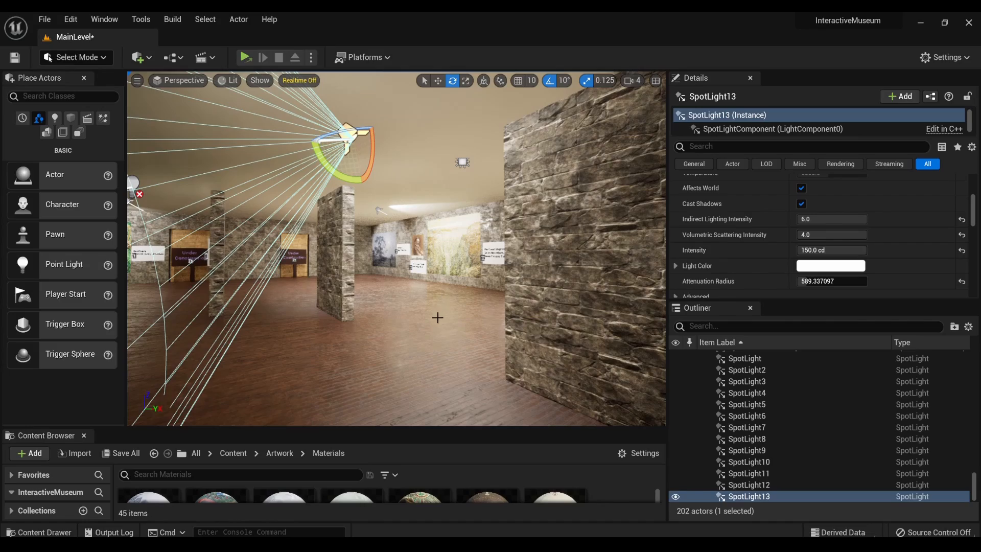
key("w")
mouse_move(438, 318)
right_mouse_down()
mouse_move(430, 316)
mouse_move(447, 316)
mouse_move(399, 337)
mouse_move(434, 309)
mouse_move(501, 307)
mouse_move(514, 330)
mouse_move(537, 332)
right_mouse_up()
key("s")
mouse_move(397, 248)
right_mouse_down()
mouse_move(514, 249)
mouse_move(358, 259)
mouse_move(470, 237)
mouse_move(437, 385)
right_mouse_up()
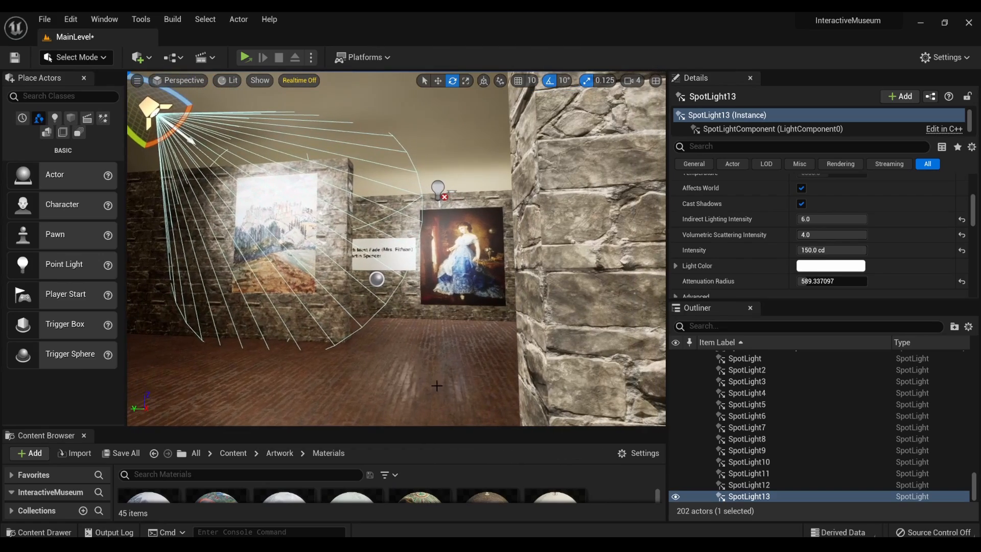
- Reduce the castle painting spotlight's attenuation radius to 489.678741
mouse_move(459, 326)
right_mouse_down()
mouse_move(419, 316)
mouse_move(336, 225)
right_mouse_up()
scroll(771, 230, "down", 3)
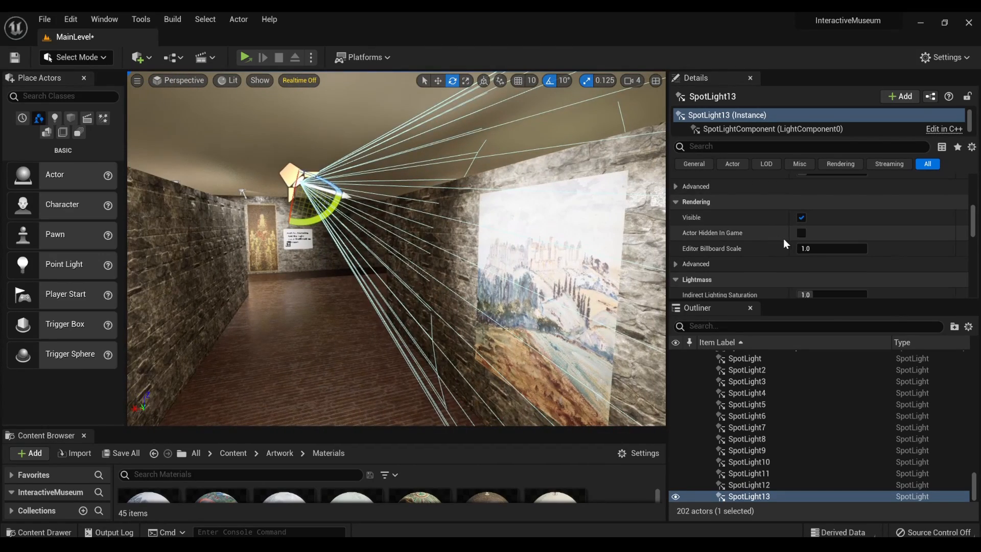
scroll(784, 238, "up", 2)
scroll(783, 238, "down", 1)
left_click_drag(832, 207, 818, 208)
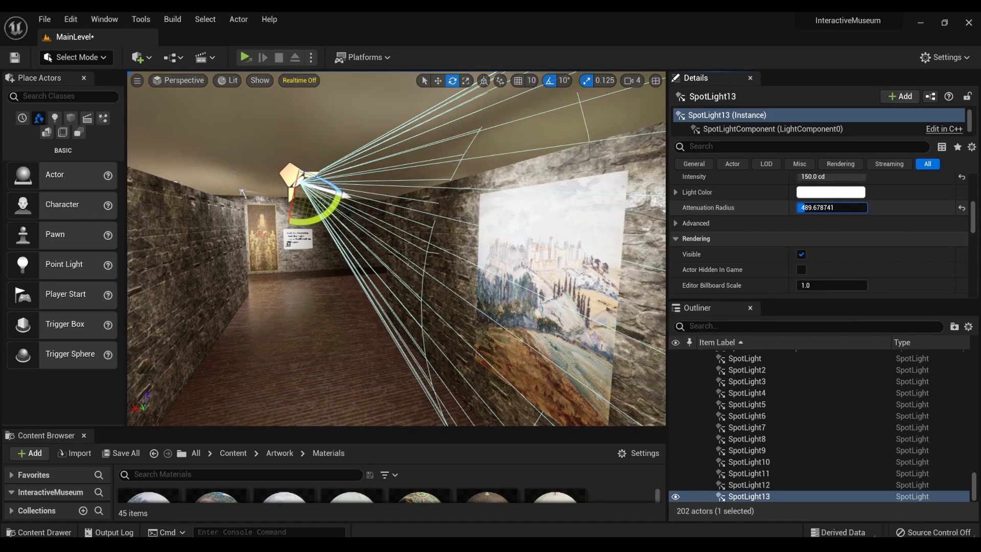
- Reposition the castle painting's spotlight, adjusting its distance from the wall and its height
mouse_move(585, 248)
right_mouse_down()
mouse_move(657, 249)
mouse_move(584, 249)
right_mouse_up()
left_click_drag(385, 228, 382, 228)
right_click_drag(424, 261, 497, 269)
key("a")
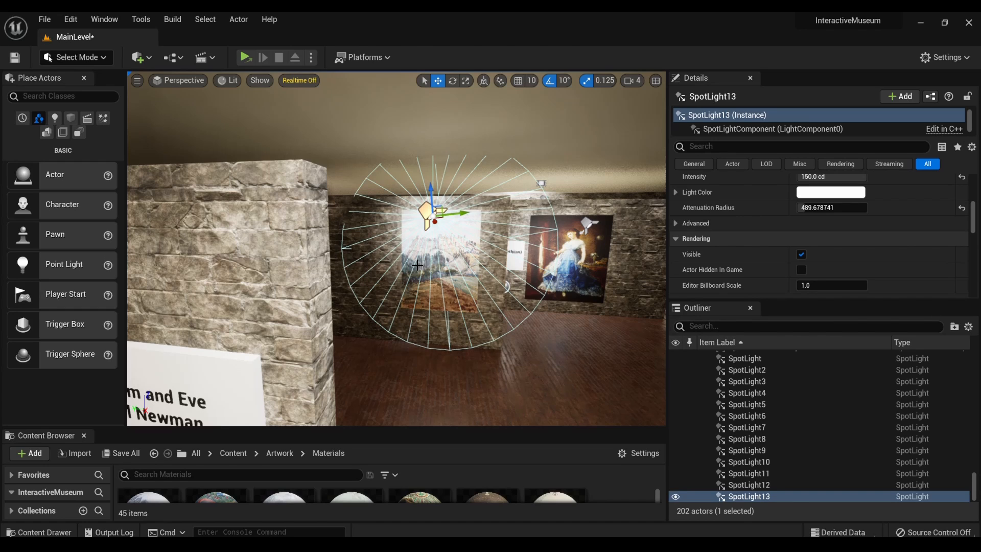
right_click_drag(418, 265, 578, 266)
key("a")
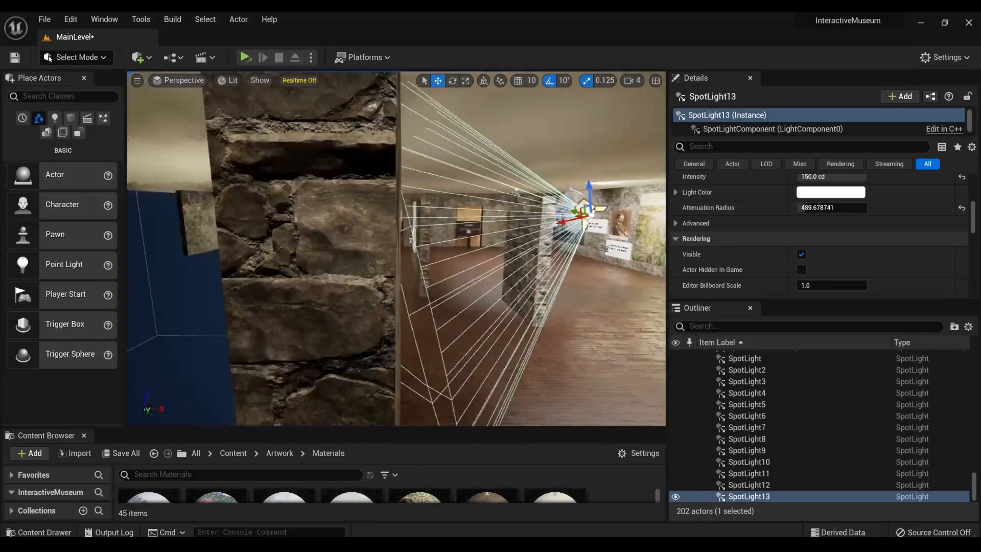
mouse_move(451, 246)
right_mouse_down()
mouse_move(358, 248)
mouse_move(450, 246)
right_mouse_up()
key("d")
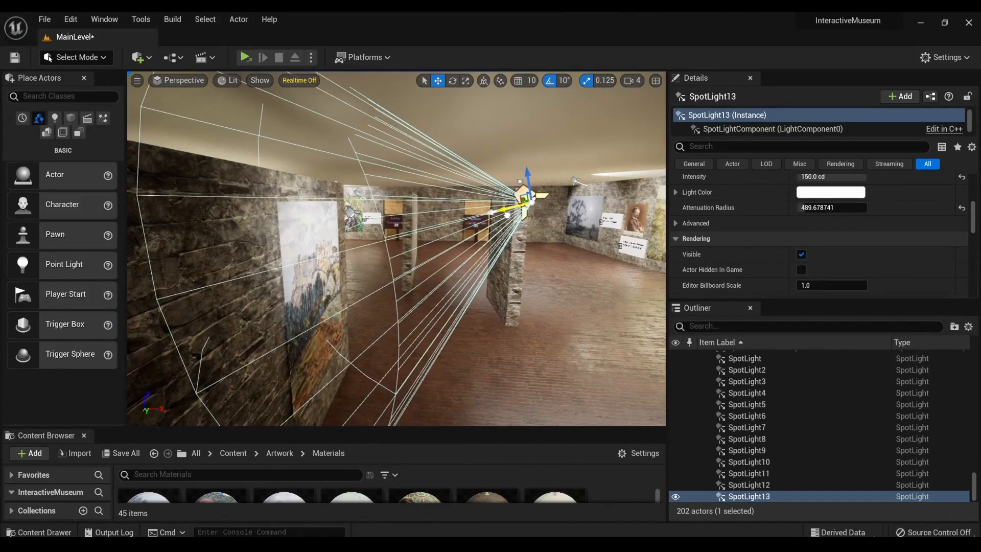
right_click_drag(450, 246, 652, 248)
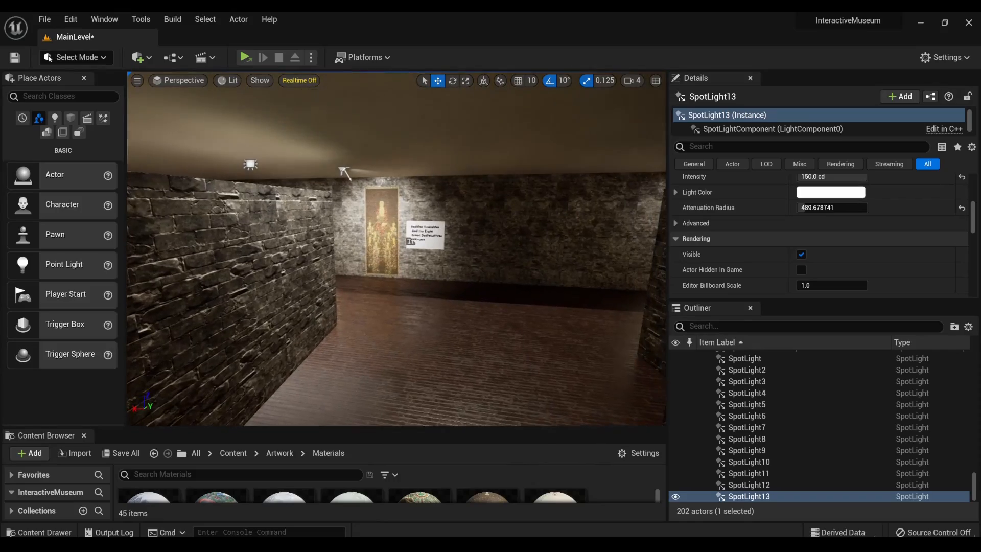
key("f")
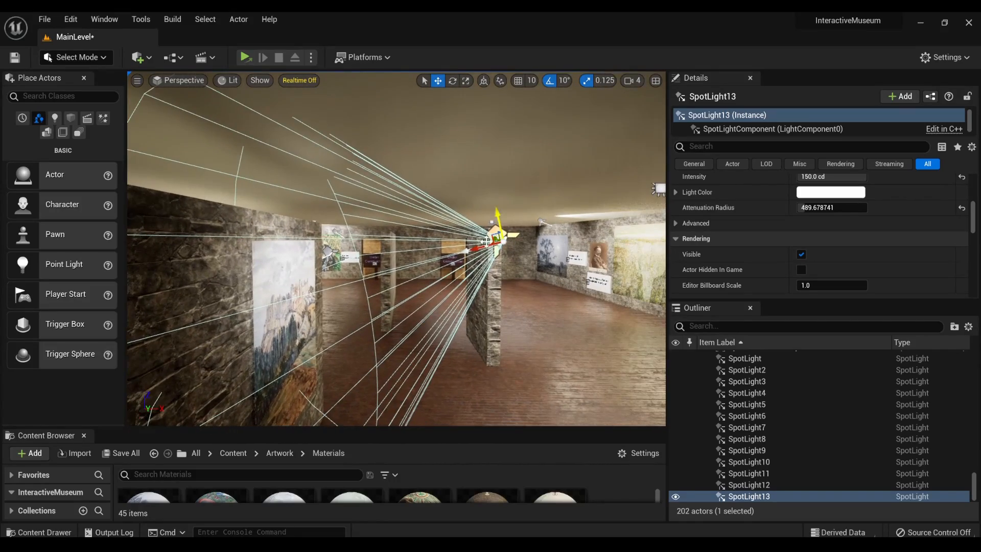
right_click_drag(450, 247, 456, 246)
- Inspect the lighting, paintings and plaques throughout the gallery, ending at the blank partition wall
key("w")
mouse_move(578, 327)
right_mouse_down()
mouse_move(475, 328)
mouse_move(951, 329)
right_mouse_up()
key("w")
key("w")
key("a")
key("w")
key("s")
mouse_move(475, 328)
right_mouse_down()
mouse_move(143, 327)
mouse_move(220, 327)
mouse_move(123, 322)
mouse_move(256, 309)
mouse_move(46, 309)
mouse_move(120, 309)
mouse_move(56, 309)
mouse_move(84, 309)
right_mouse_up()
key("w")
key("s")
key("w")
key("s")
key("w")
key("w")
key("d")
key("d")
key("d")
key("s")
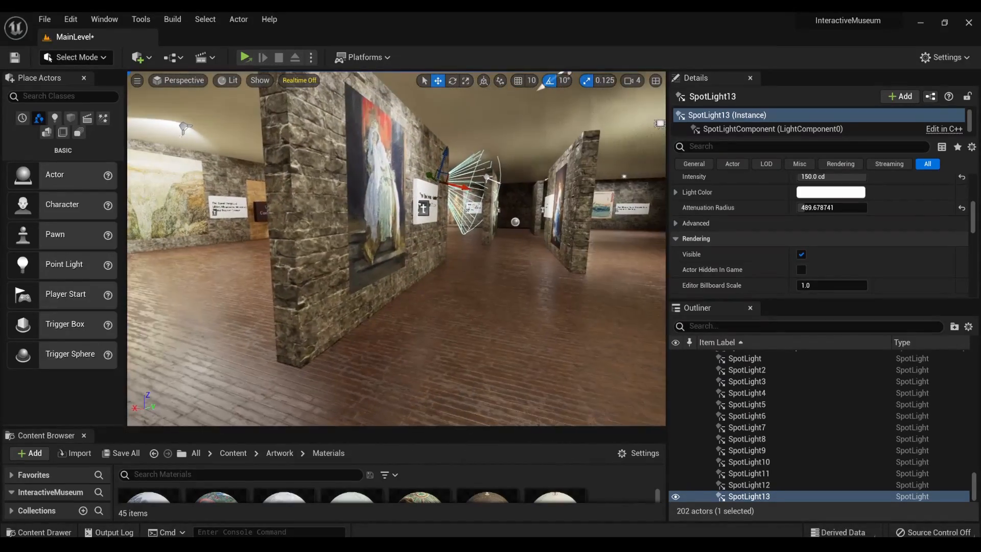
key("a")
mouse_move(171, 309)
right_mouse_down()
mouse_move(248, 310)
mouse_move(127, 310)
mouse_move(161, 309)
right_mouse_up()
key("w")
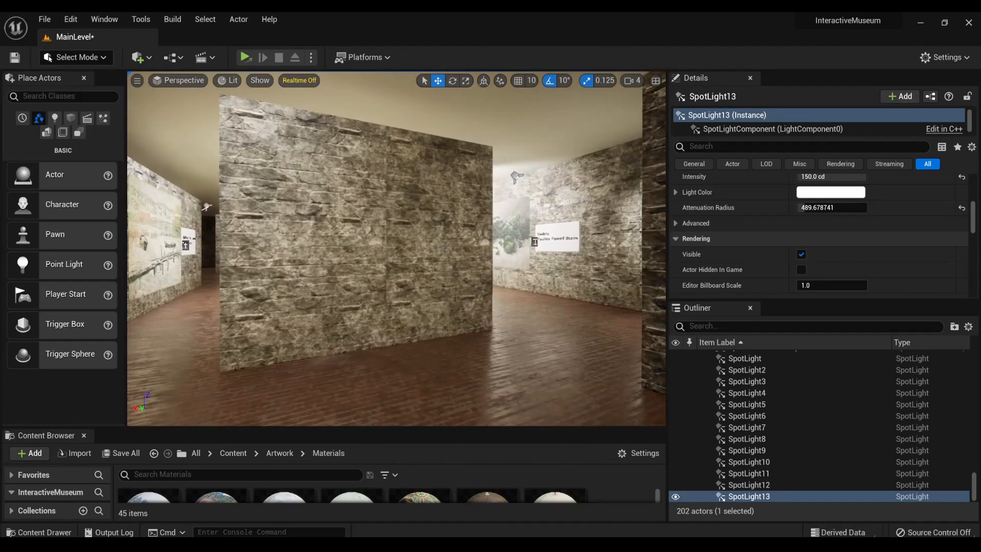
- Look through the scene's plaque objects and the Artworks folder to examine which paintings are already placed in the level
scroll(755, 390, "up", 10)
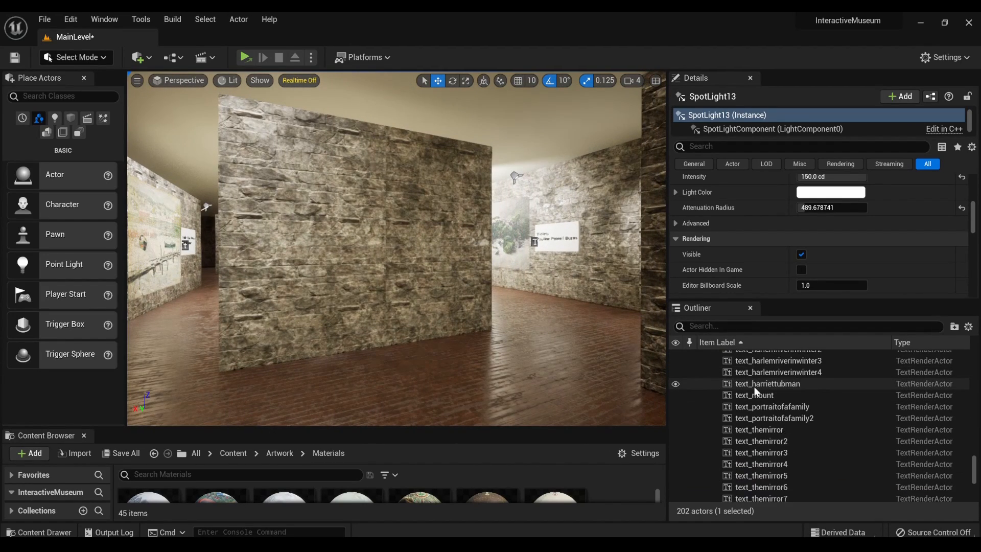
scroll(756, 389, "up", 10)
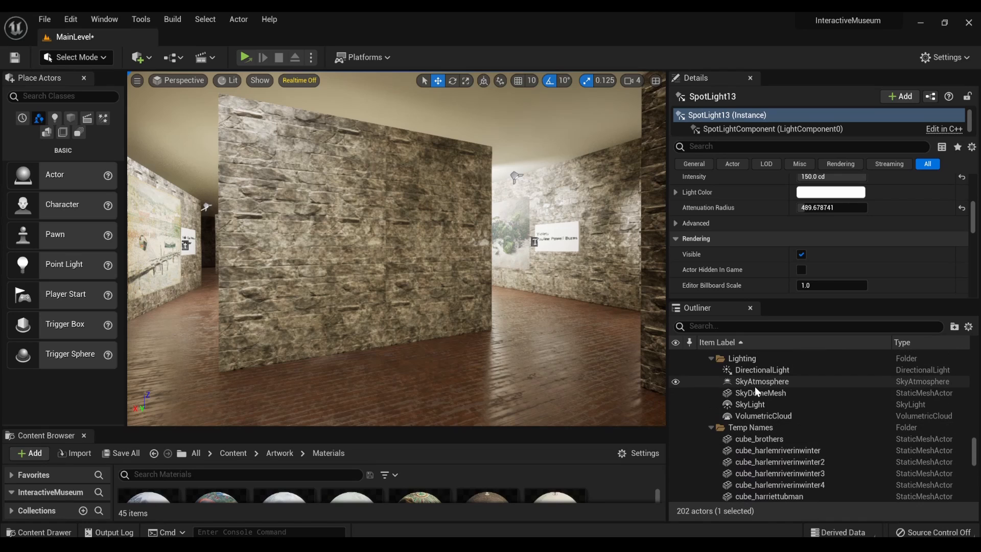
scroll(759, 411, "down", 5)
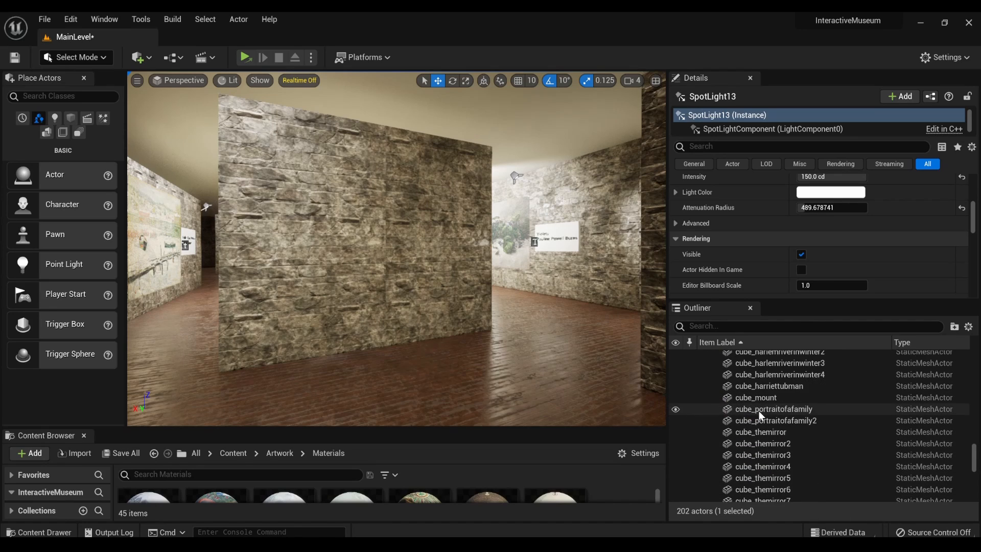
scroll(759, 411, "down", 2)
left_click(759, 410)
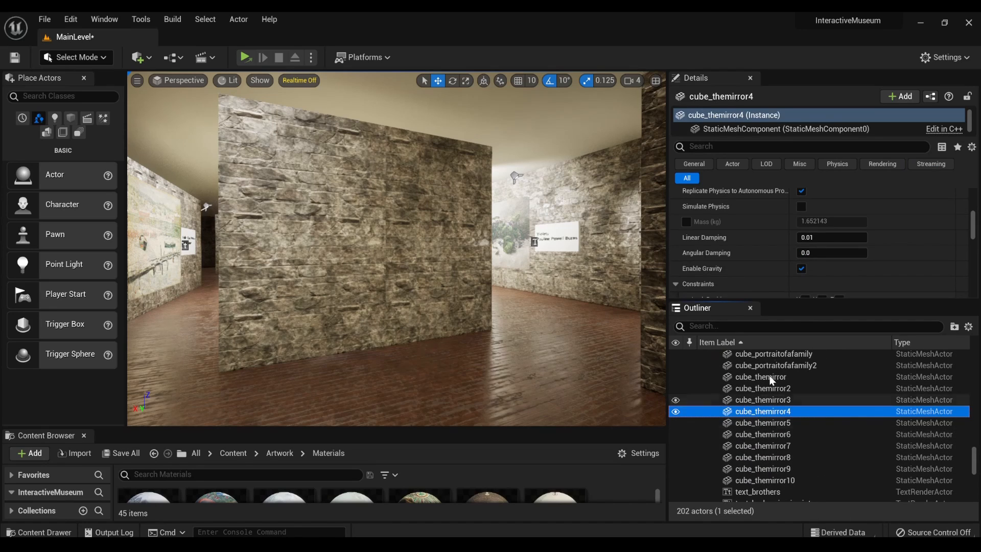
scroll(778, 263, "down", 3)
scroll(779, 262, "up", 6)
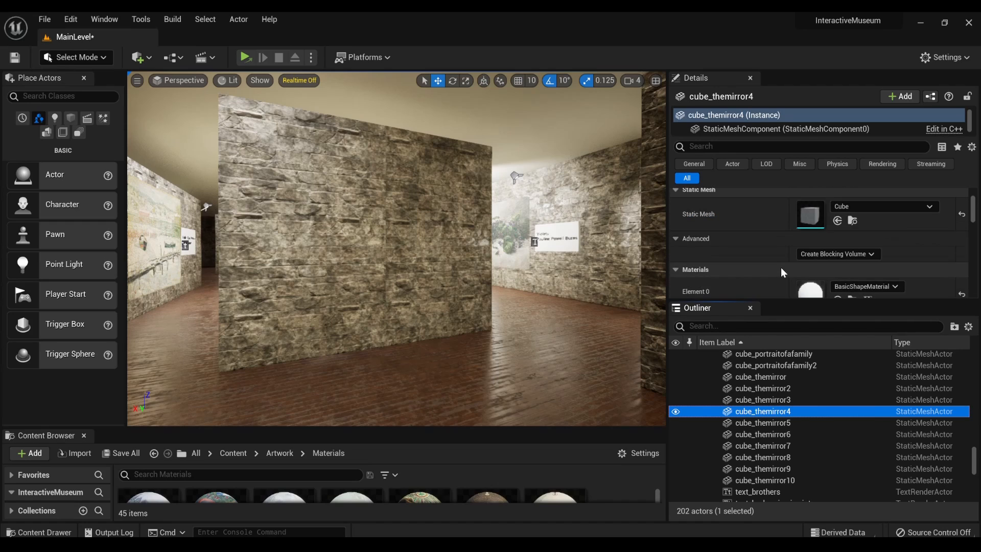
scroll(786, 272, "down", 2)
left_click(769, 446)
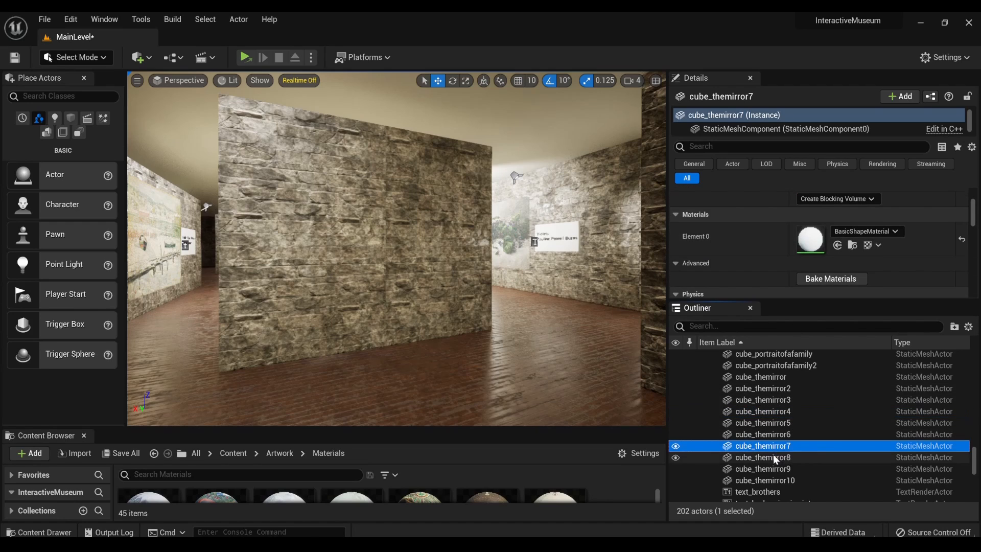
scroll(773, 450, "down", 10)
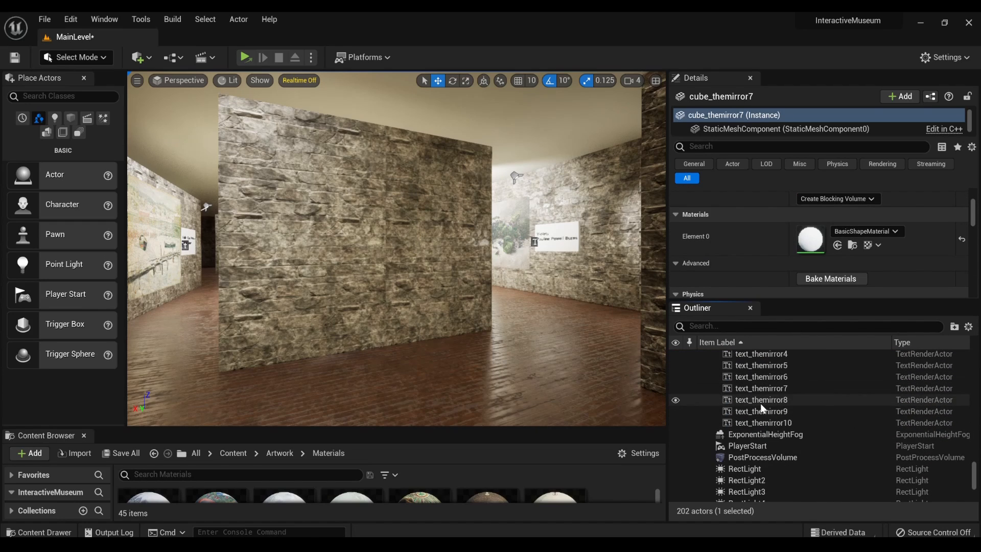
scroll(760, 403, "down", 5)
scroll(759, 403, "up", 8)
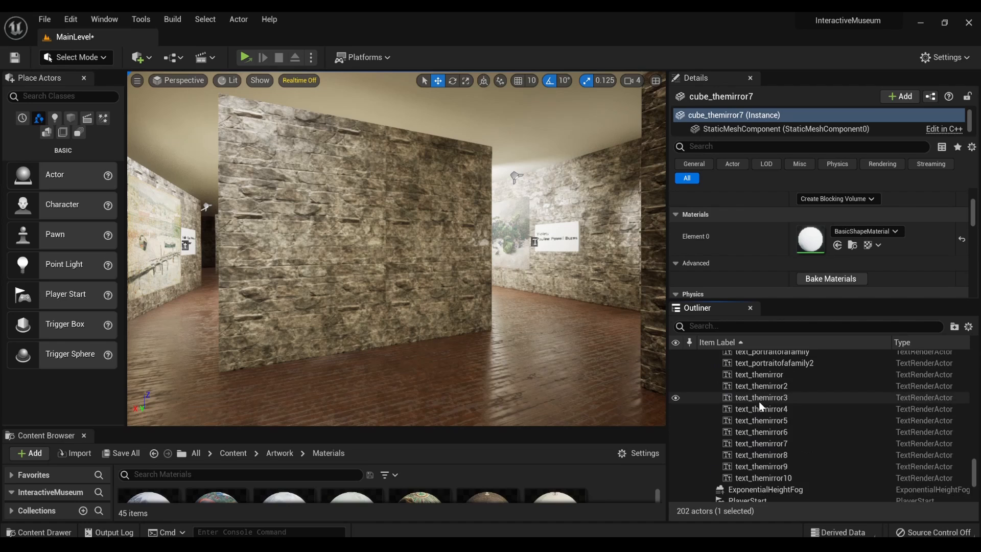
scroll(760, 402, "up", 10)
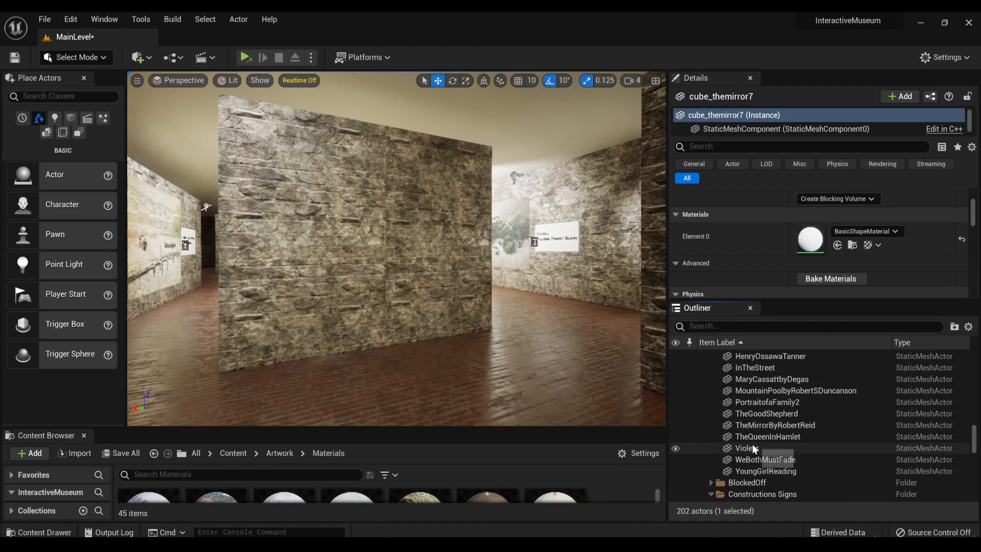
scroll(753, 446, "up", 5)
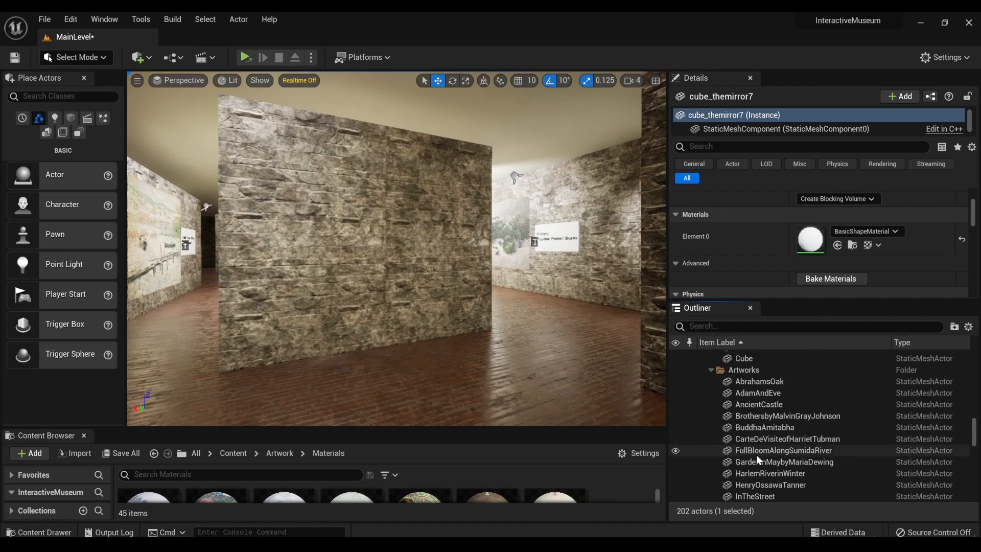
scroll(758, 455, "up", 2)
scroll(769, 426, "up", 5)
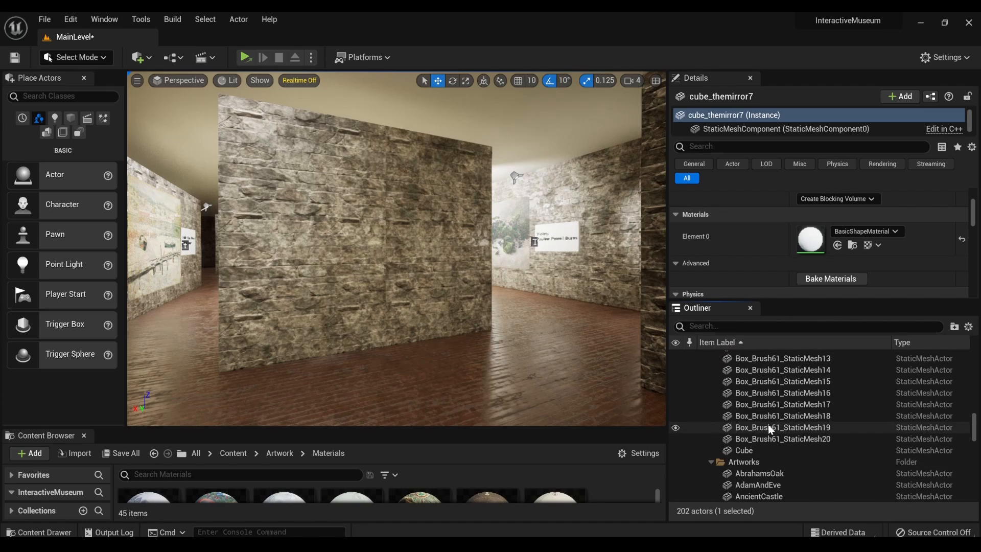
scroll(771, 429, "down", 3)
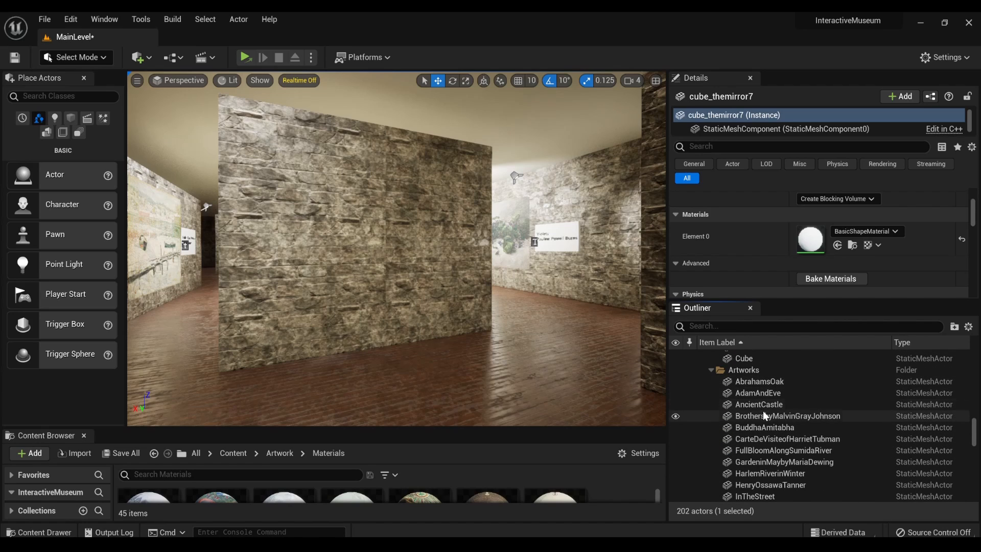
scroll(767, 422, "down", 2)
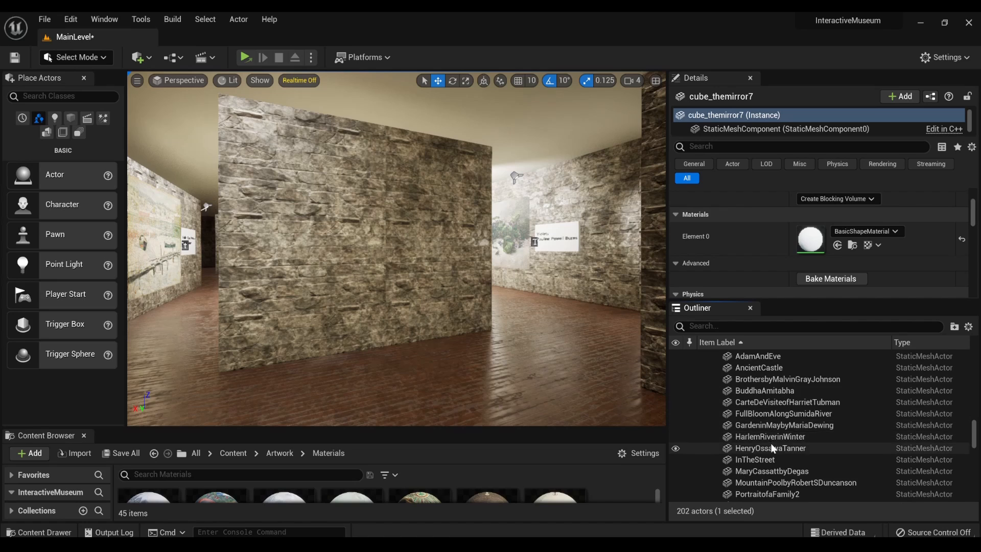
scroll(771, 444, "down", 2)
scroll(771, 444, "down", 2)
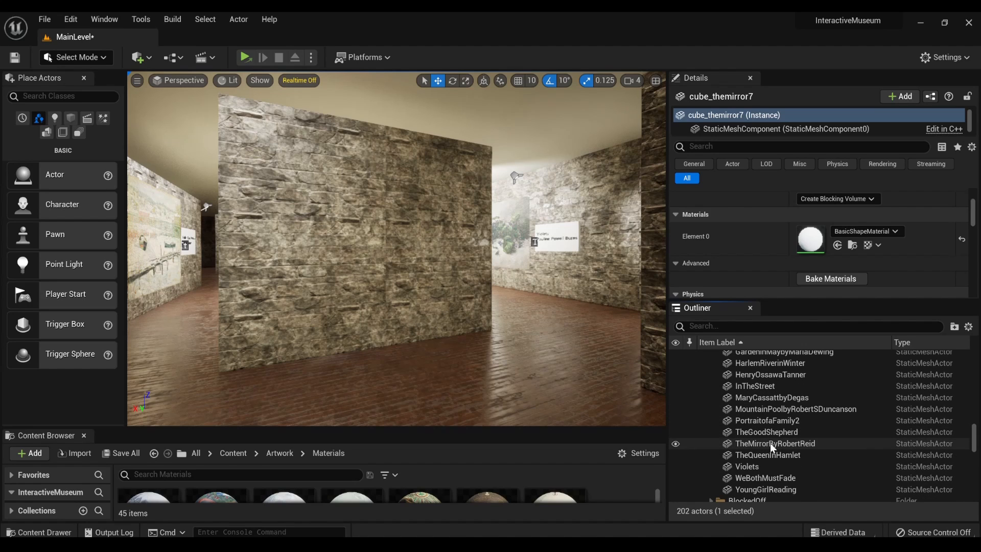
- Duplicate the Brothers painting and pull the copy away from its wall into the room
right_click_drag(413, 390, 613, 389)
mouse_move(394, 318)
right_mouse_down()
mouse_move(324, 318)
mouse_move(346, 318)
right_mouse_up()
scroll(345, 318, "down", 5)
left_click(532, 257)
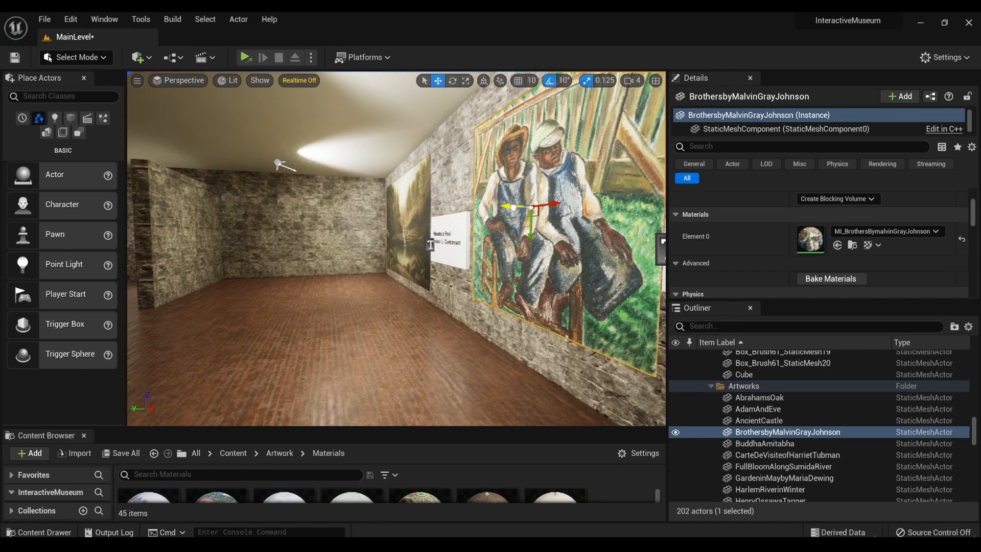
left_click_drag(513, 207, 224, 246, "alt")
scroll(267, 234, "down", 2)
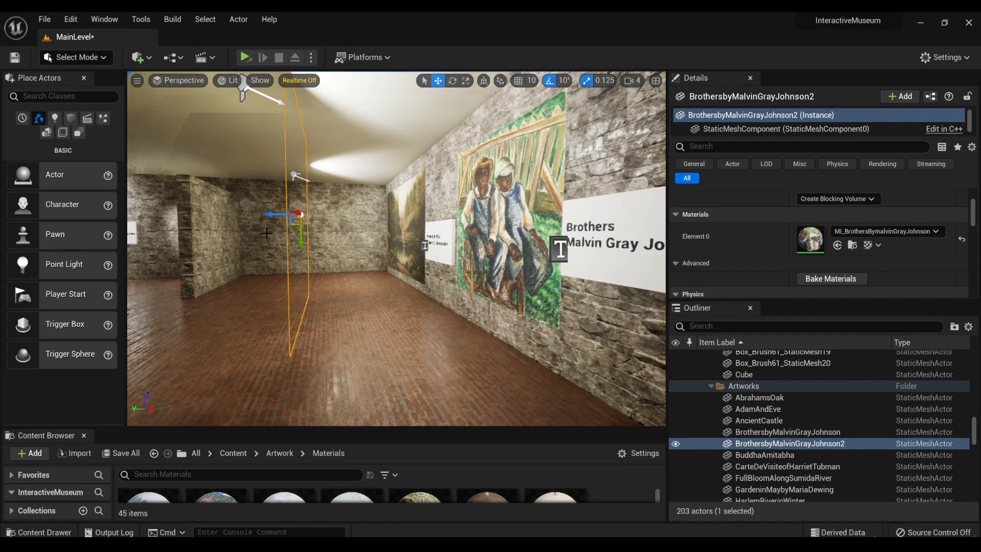
- Rotate the copied Brothers painting and move it through the gallery toward the blank partition wall
scroll(264, 229, "down", 2)
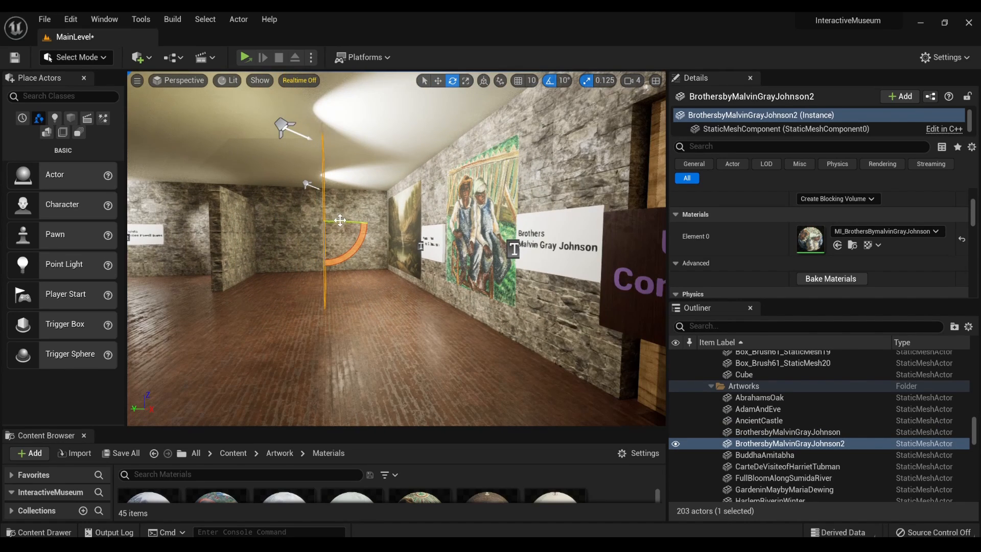
left_click_drag(340, 220, 281, 221)
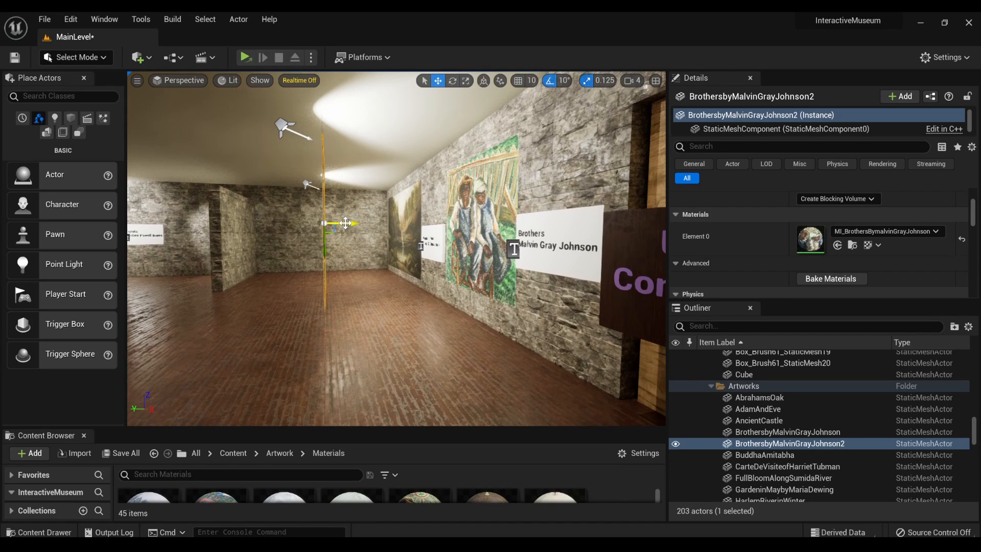
left_click_drag(345, 222, 112, 221)
key("f")
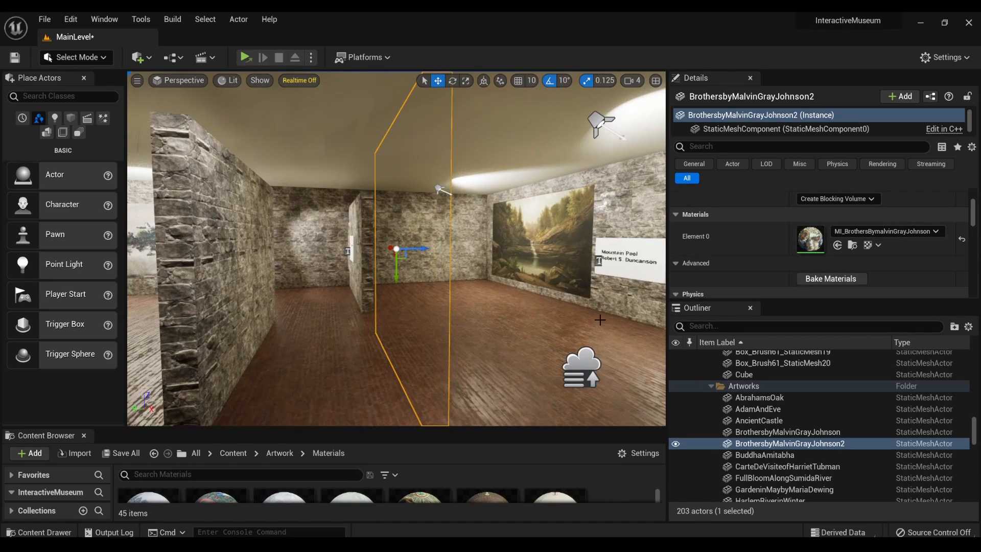
left_click_drag(505, 269, 479, 268, "alt")
left_click_drag(414, 249, 616, 252)
mouse_move(617, 252)
right_mouse_down()
mouse_move(736, 256)
mouse_move(737, 266)
mouse_move(685, 248)
mouse_move(614, 246)
right_mouse_up()
- Place the copied painting against the blank partition wall and raise it slightly
key("s")
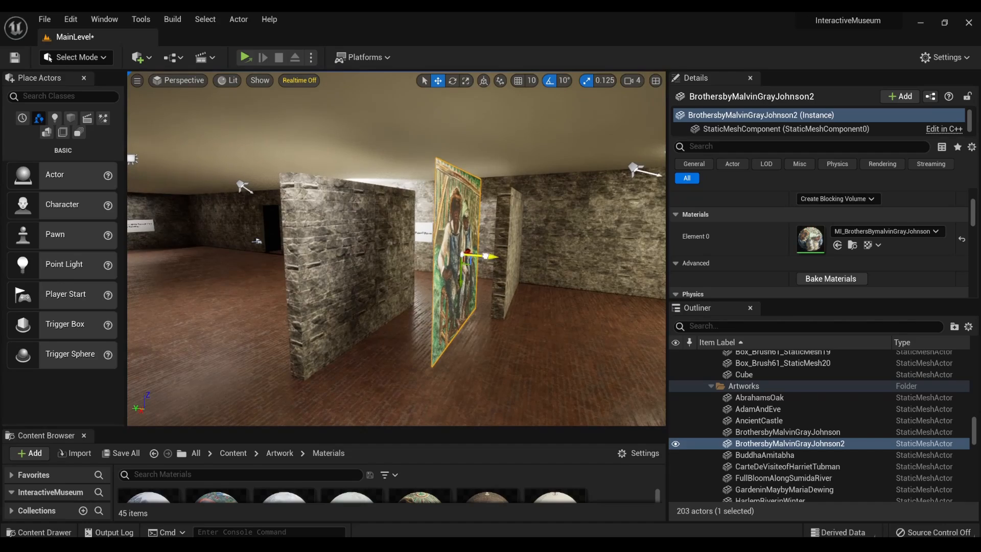
key("d")
mouse_move(386, 263)
right_mouse_down()
mouse_move(220, 264)
mouse_move(245, 264)
right_mouse_up()
right_click_drag(445, 302, 403, 295)
key("w")
left_click_drag(519, 302, 519, 341)
mouse_move(518, 341)
right_mouse_down()
mouse_move(617, 353)
mouse_move(378, 342)
right_mouse_up()
key("d")
key("q")
mouse_move(556, 340)
right_mouse_down()
mouse_move(555, 352)
mouse_move(556, 340)
right_mouse_up()
key("w")
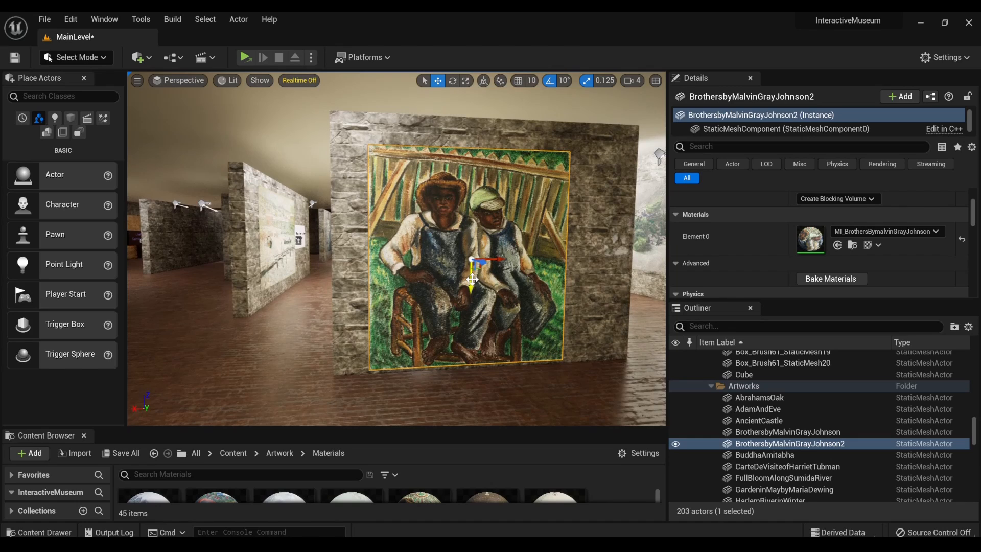
left_click_drag(471, 279, 472, 266)
- Assign the MI_LaVachere material to the copied painting and scale it down uniformly on the partition wall
left_click(913, 231)
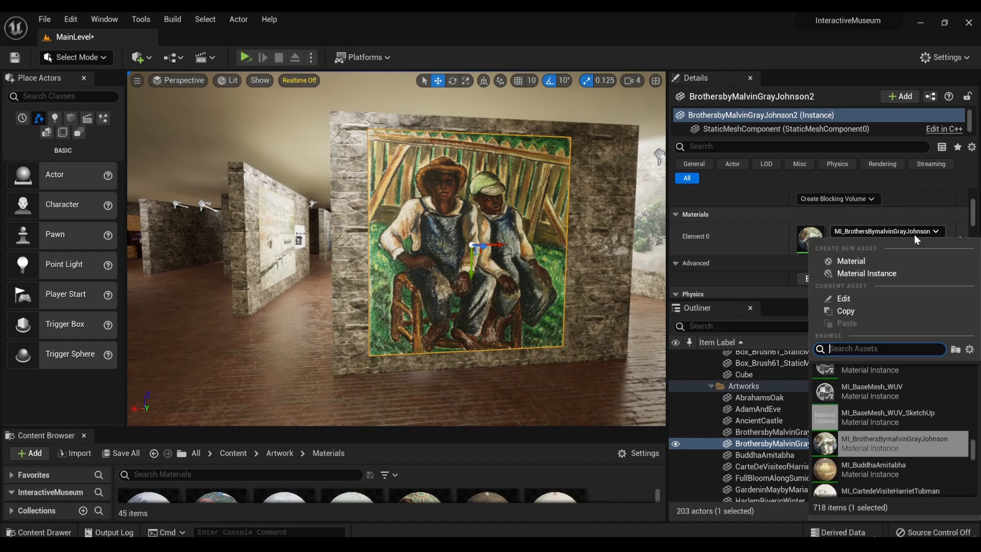
type("la")
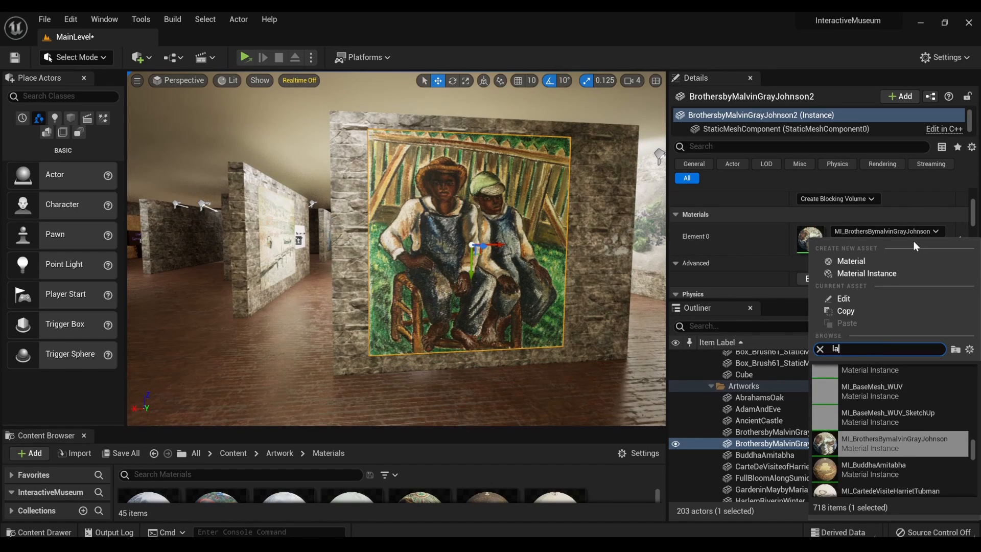
type(" vac")
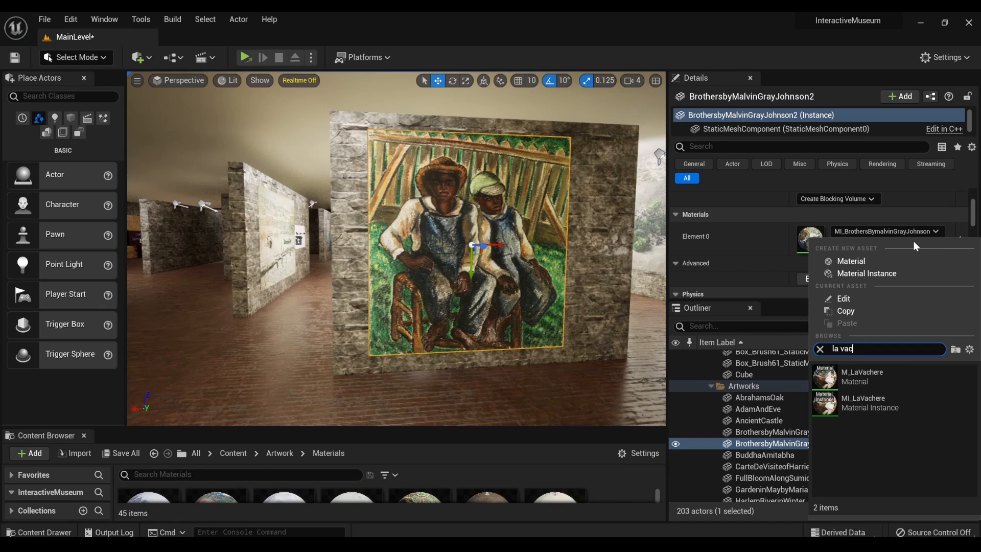
left_click(907, 405)
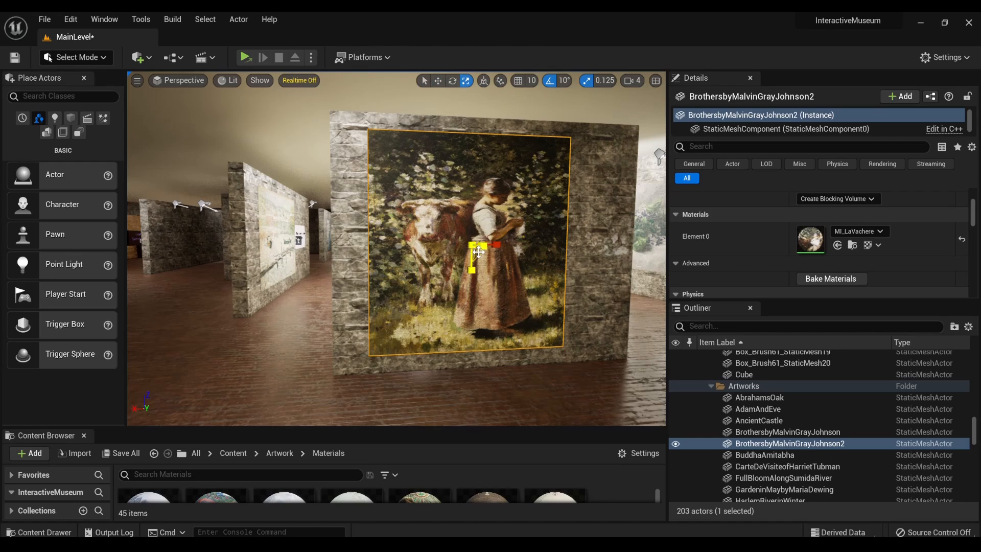
left_click_drag(471, 244, 453, 263)
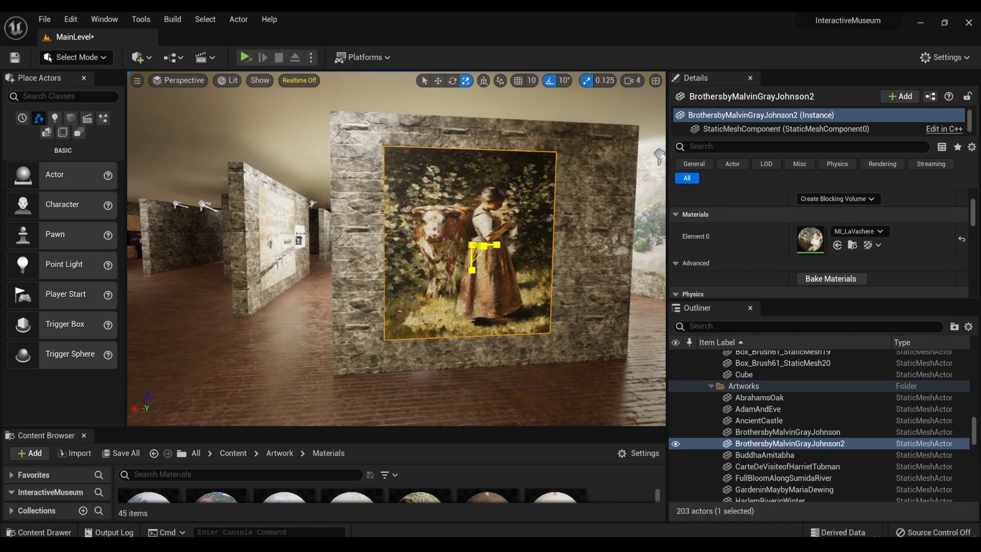
- Shift the La Vachere painting sideways along the partition wall and adjust its depth against the wall surface
mouse_move(506, 244)
left_mouse_down()
mouse_move(452, 240)
mouse_move(479, 242)
left_mouse_up()
key("s")
mouse_move(479, 242)
right_mouse_down()
mouse_move(659, 240)
mouse_move(572, 244)
right_mouse_up()
key("w")
key("s")
key("a")
mouse_move(511, 251)
right_mouse_down()
mouse_move(573, 248)
mouse_move(530, 259)
right_mouse_up()
key("w")
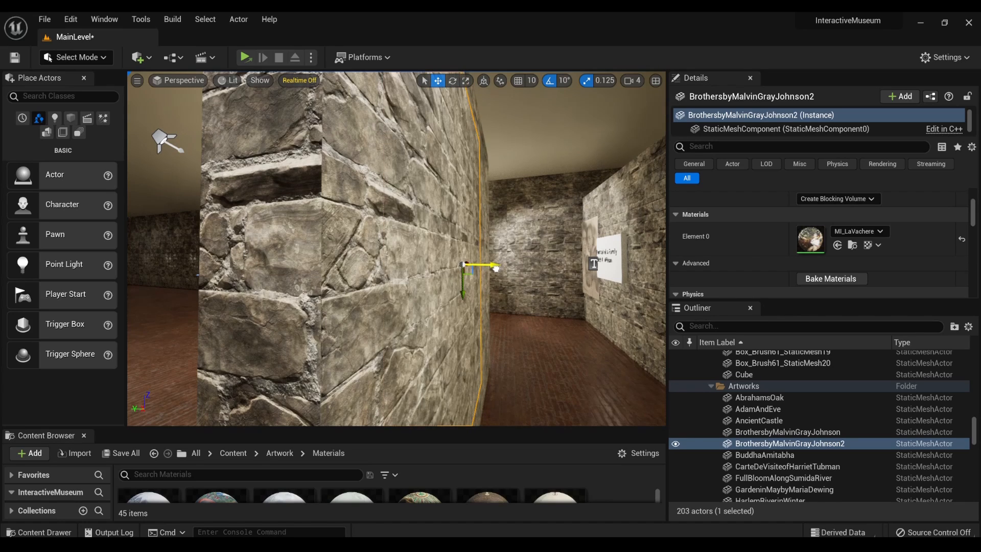
right_click_drag(497, 268, 518, 266)
key("w")
key("s")
key("d")
key("a")
key("w")
right_click_drag(299, 258, 318, 260)
- Duplicate the Portrait of a Family plaque with its text and move the copy toward the La Vachere painting
key("s")
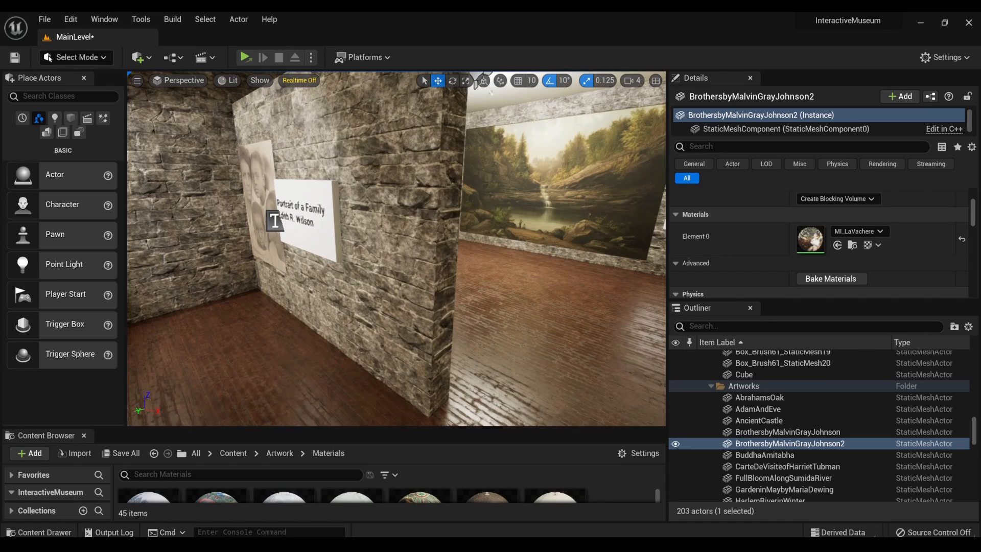
left_click(275, 219)
left_click(321, 240, "ctrl")
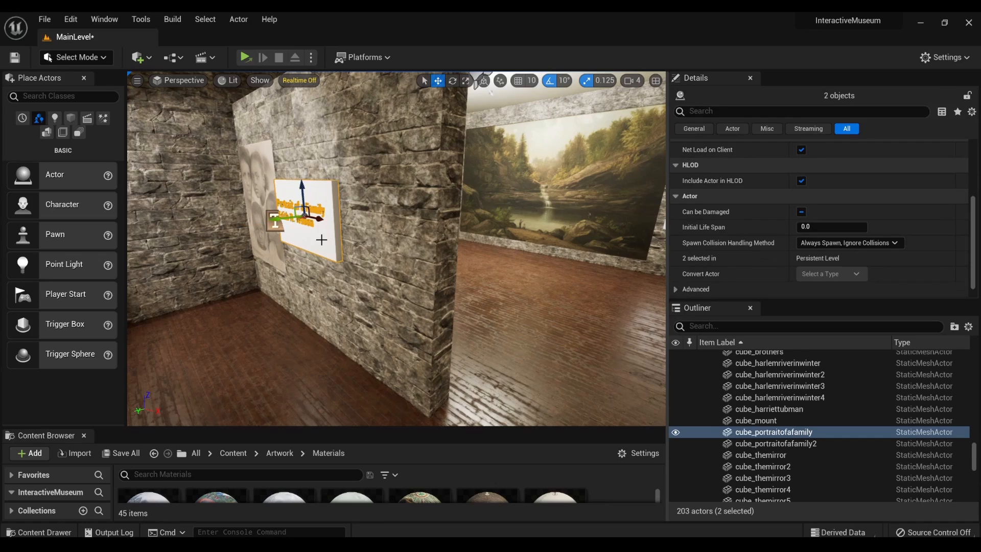
left_click_drag(321, 219, 342, 231, "alt")
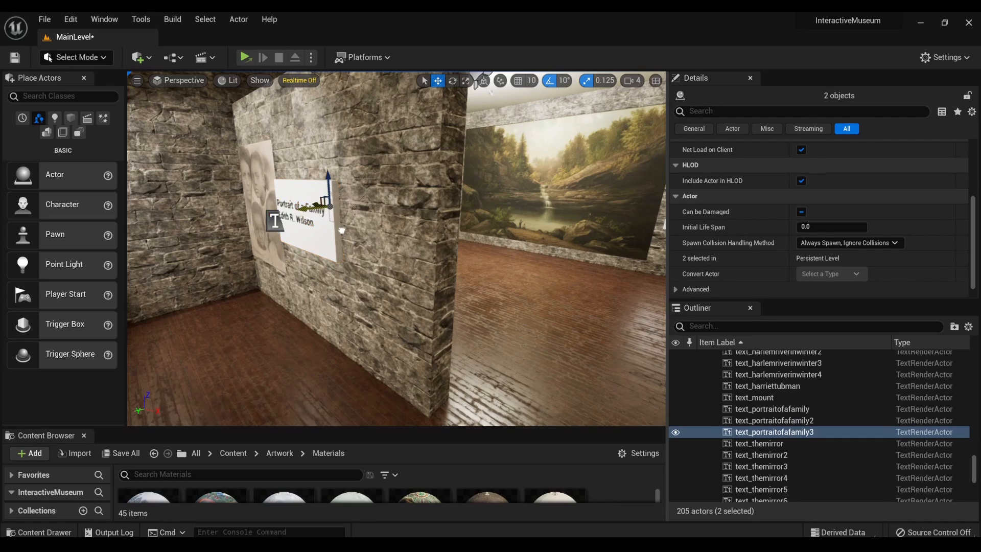
mouse_move(397, 249)
right_mouse_down()
mouse_move(352, 262)
mouse_move(235, 264)
mouse_move(468, 228)
right_mouse_up()
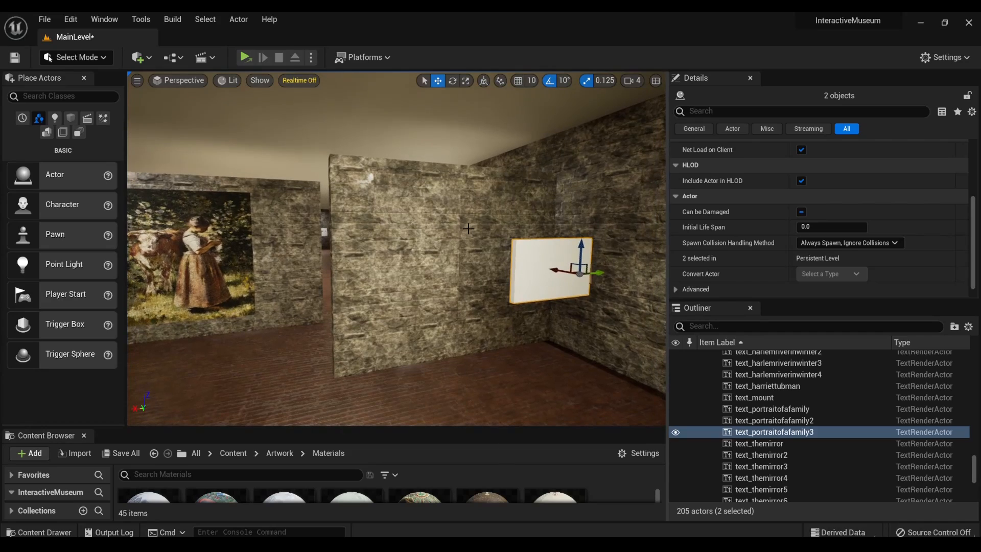
left_click_drag(599, 273, 329, 331)
right_click_drag(330, 331, 235, 330)
mouse_move(397, 248)
right_mouse_down()
mouse_move(506, 249)
mouse_move(419, 250)
mouse_move(491, 251)
mouse_move(460, 241)
mouse_move(446, 194)
mouse_move(394, 230)
mouse_move(434, 208)
right_mouse_up()
- Move the La Vachere painting sideways, away from the partition wall
left_click(436, 219)
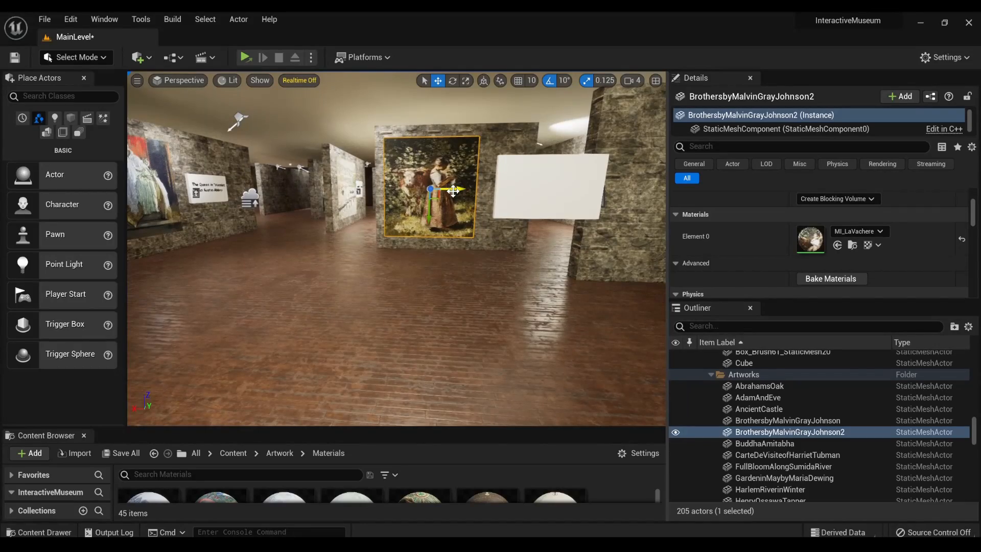
left_click_drag(453, 191, 255, 192)
- Select the copied Portrait of a Family plaque board with its text and move them across the room to the partition wall
left_click(517, 206)
right_click_drag(516, 206, 539, 210)
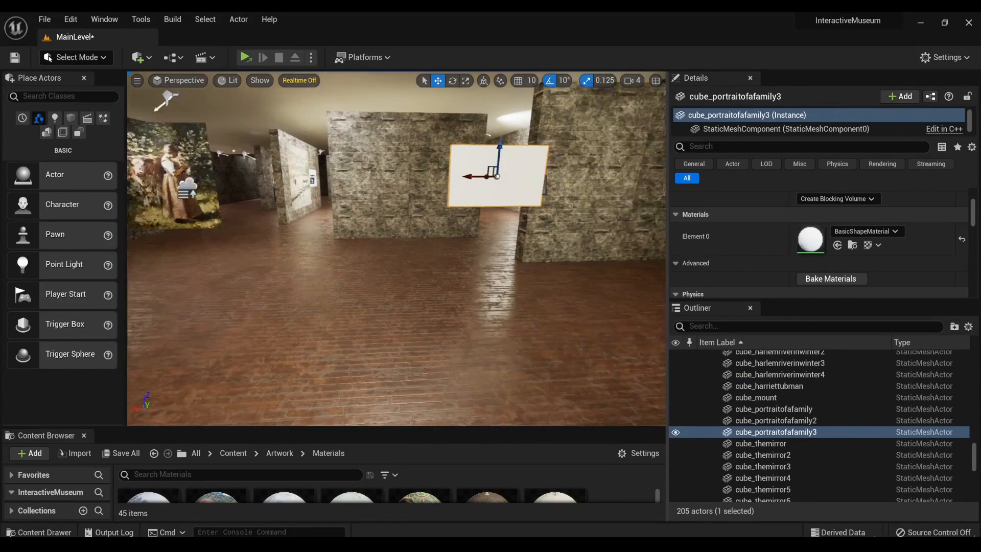
right_click_drag(413, 191, 413, 191)
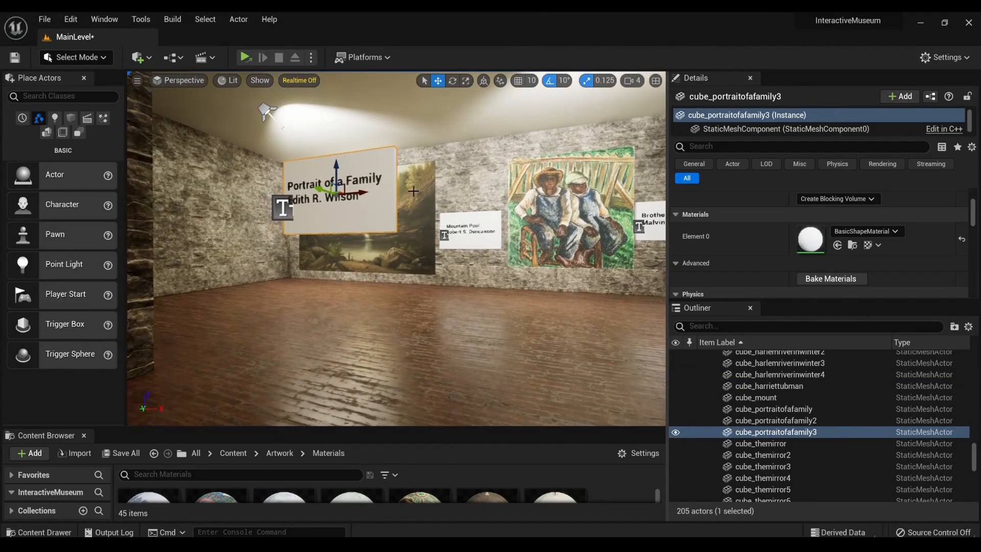
left_click(291, 205, "ctrl")
mouse_move(291, 206)
right_mouse_down()
mouse_move(309, 229)
mouse_move(307, 202)
right_mouse_up()
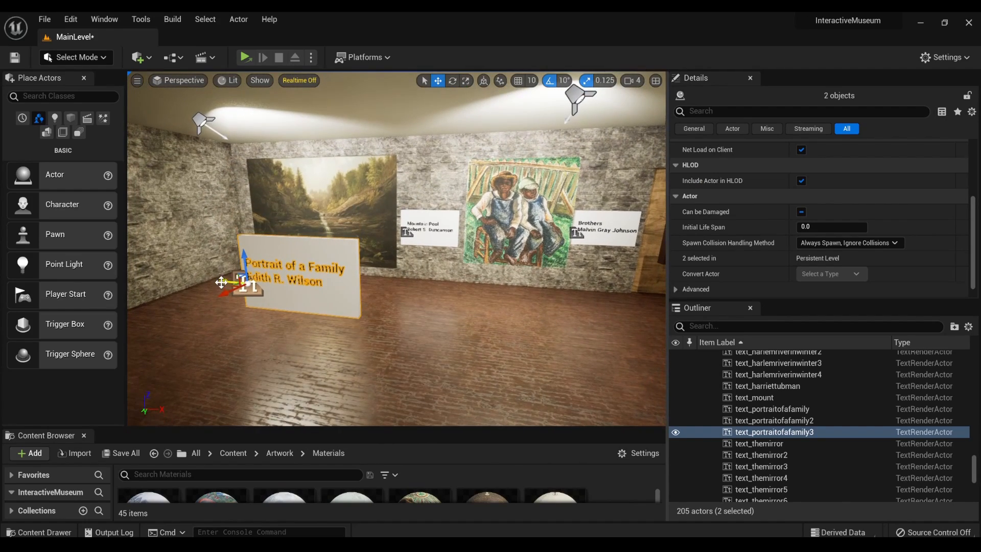
left_click_drag(221, 282, 633, 314)
right_click_drag(632, 313, 440, 325)
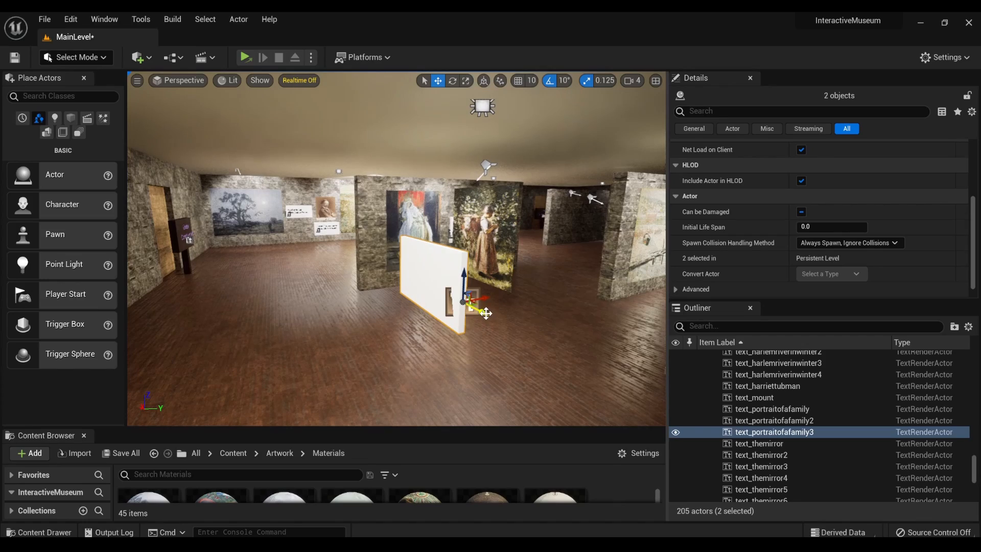
left_click_drag(486, 313, 320, 254)
mouse_move(320, 254)
right_mouse_down()
mouse_move(603, 246)
mouse_move(482, 246)
mouse_move(537, 255)
mouse_move(511, 256)
right_mouse_up()
- Rotate the copied plaque with its text and bring it out on the blank side of the partition wall
key("e")
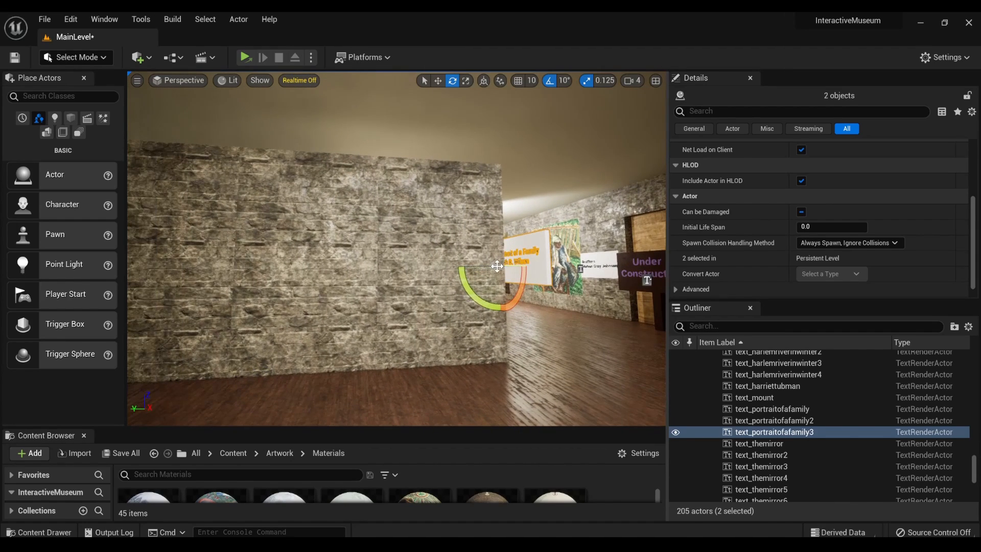
left_click_drag(493, 266, 307, 280)
key("w")
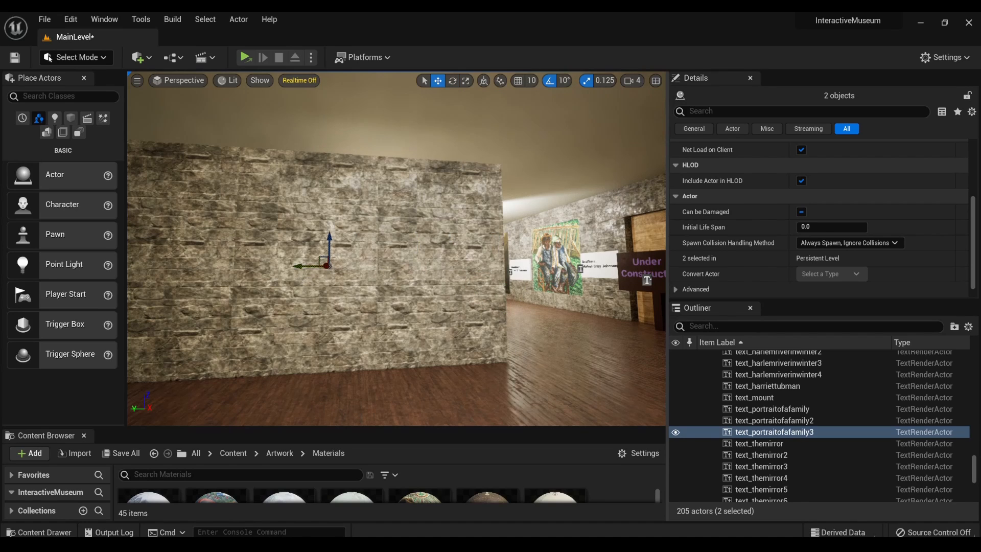
right_click_drag(307, 280, 293, 242)
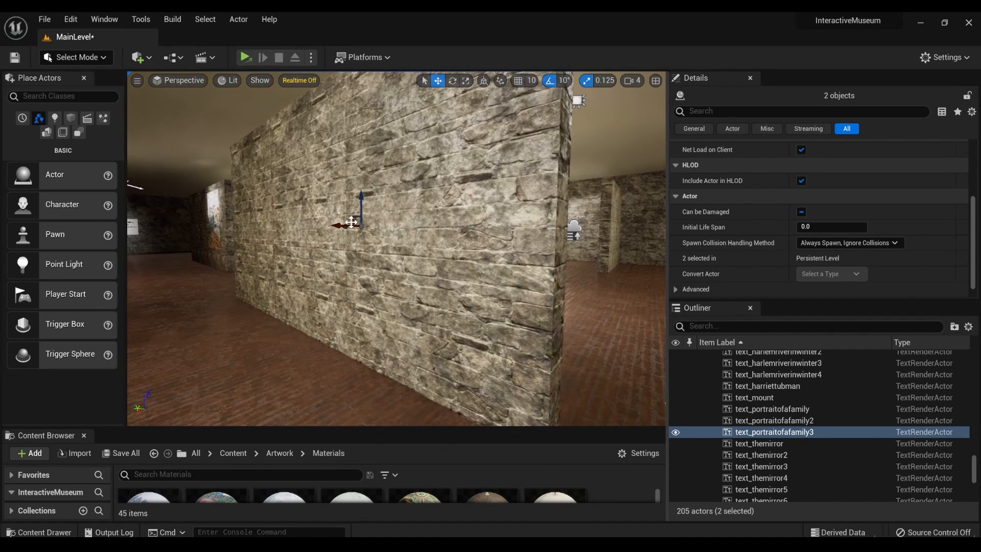
left_click_drag(345, 226, 287, 224)
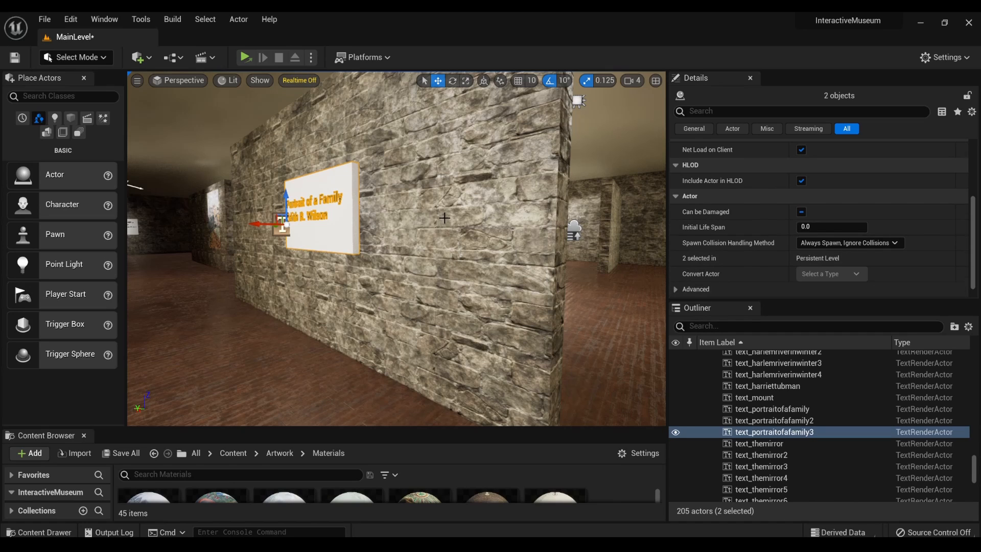
- Slide the copied plaque and its text sideways along the blank partition wall, keeping it against the stone surface
mouse_move(443, 220)
right_mouse_down()
mouse_move(504, 238)
mouse_move(388, 222)
mouse_move(451, 222)
right_mouse_up()
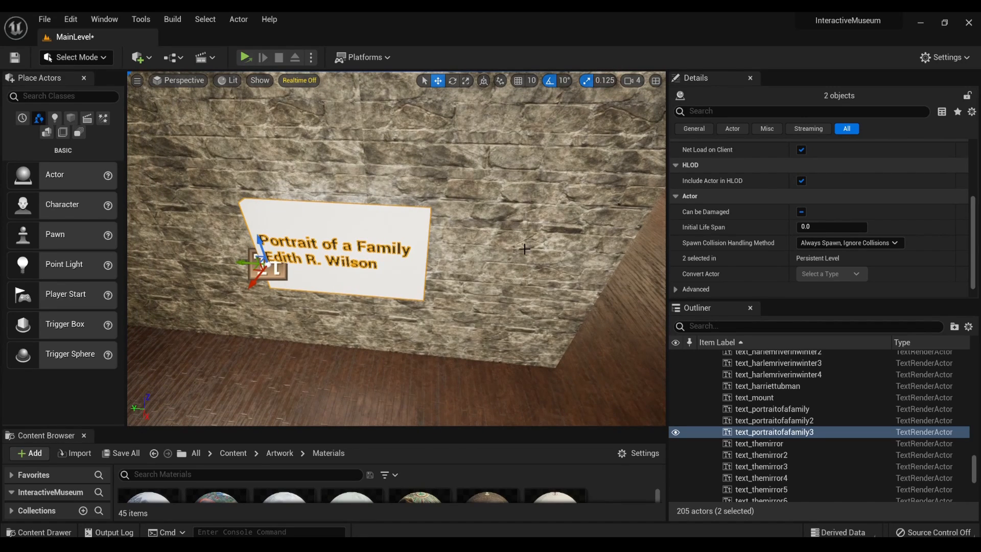
right_click_drag(418, 295, 506, 280)
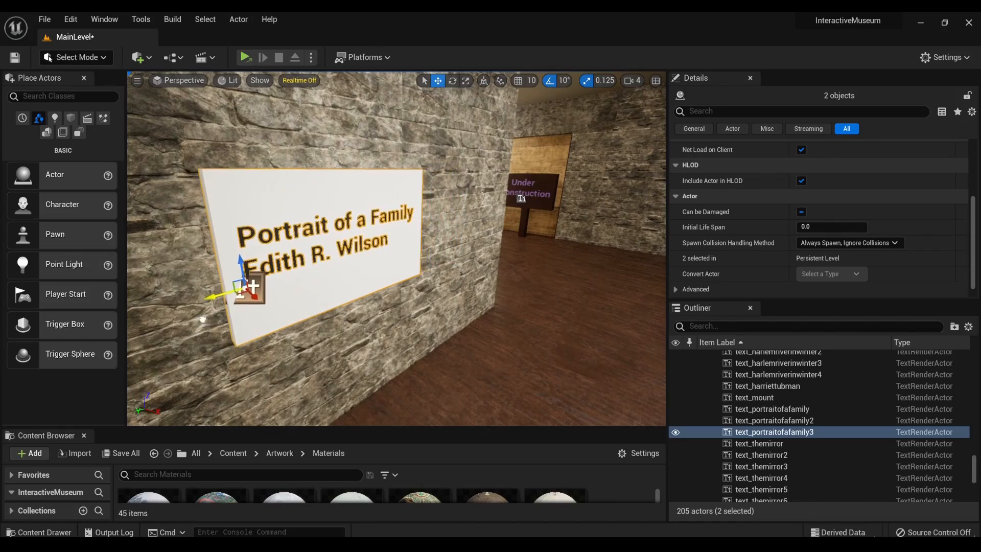
mouse_move(202, 319)
right_mouse_down()
mouse_move(173, 306)
mouse_move(154, 314)
mouse_move(214, 316)
mouse_move(133, 314)
mouse_move(228, 311)
mouse_move(195, 313)
right_mouse_up()
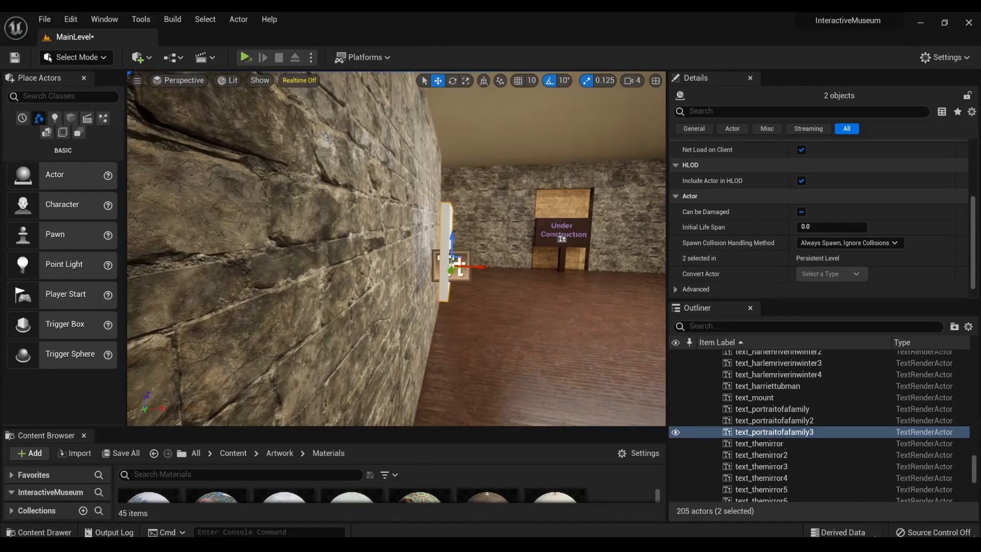
mouse_move(372, 305)
right_mouse_down()
mouse_move(327, 308)
mouse_move(372, 305)
right_mouse_up()
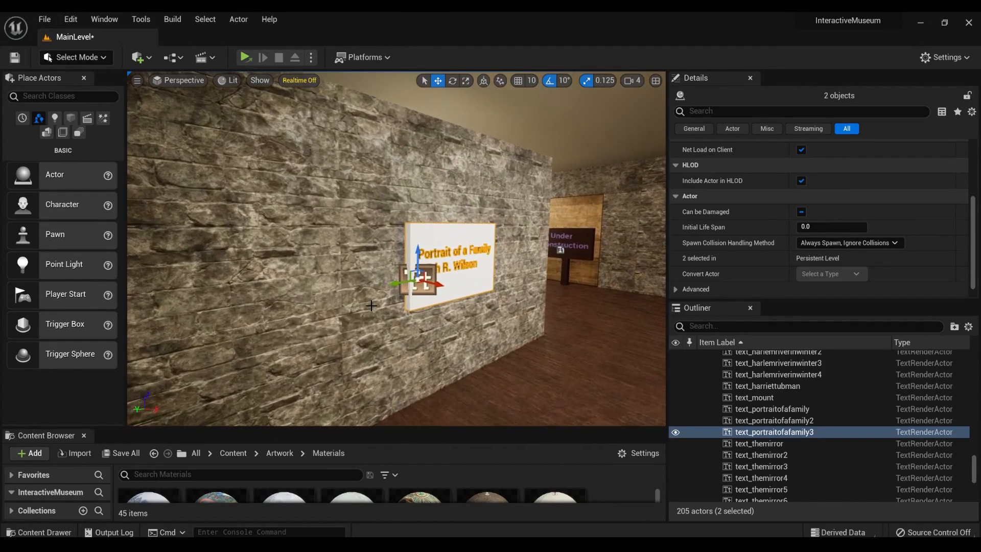
left_click_drag(398, 283, 226, 321)
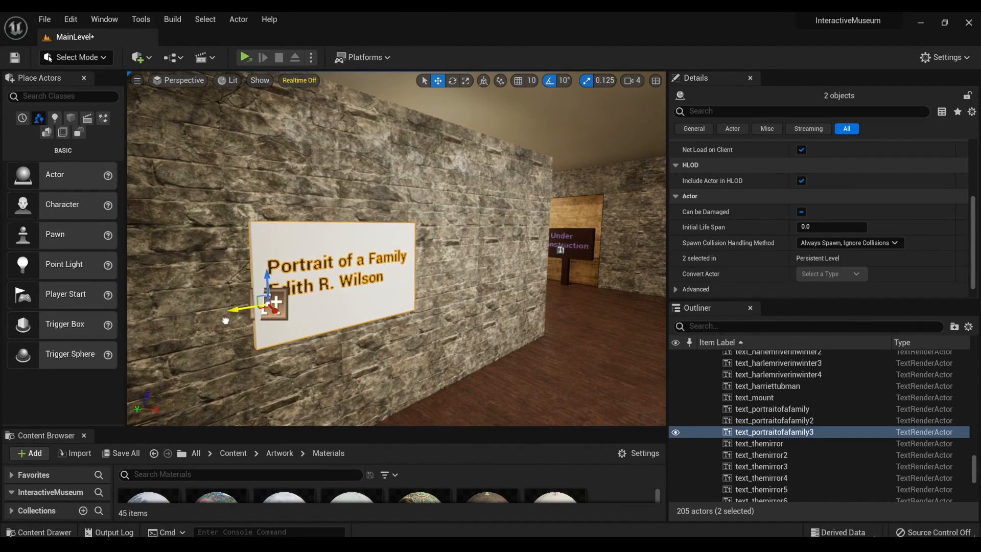
mouse_move(358, 334)
right_mouse_down()
mouse_move(364, 342)
mouse_move(348, 327)
right_mouse_up()
- Look around the gallery from the plaque's wall to locate the La Vachere painting on the other side of the partition
key("w")
key("s")
key("a")
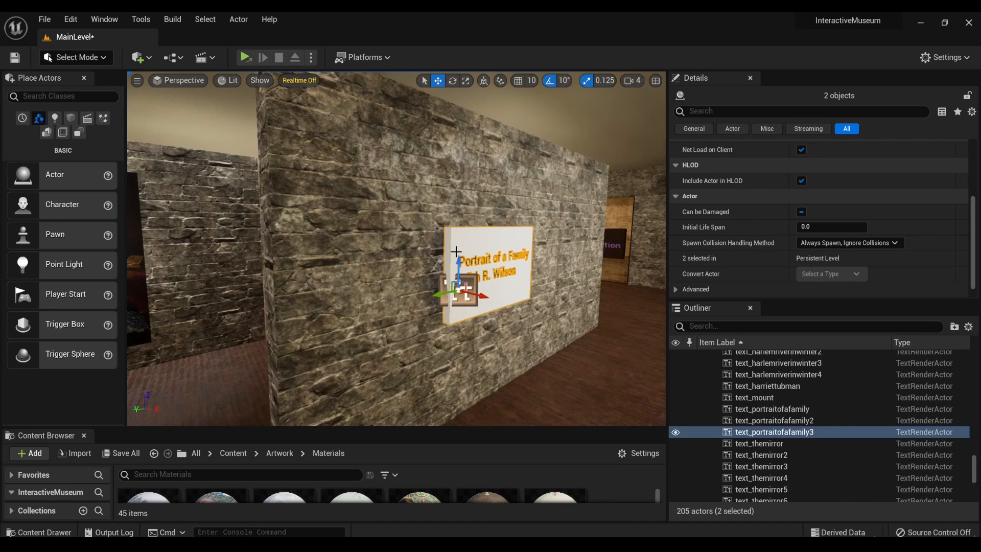
right_click_drag(457, 251, 432, 261)
left_click_drag(433, 261, 362, 269)
key("w")
mouse_move(362, 269)
right_mouse_down()
mouse_move(301, 270)
mouse_move(494, 272)
mouse_move(485, 272)
right_mouse_up()
key("w")
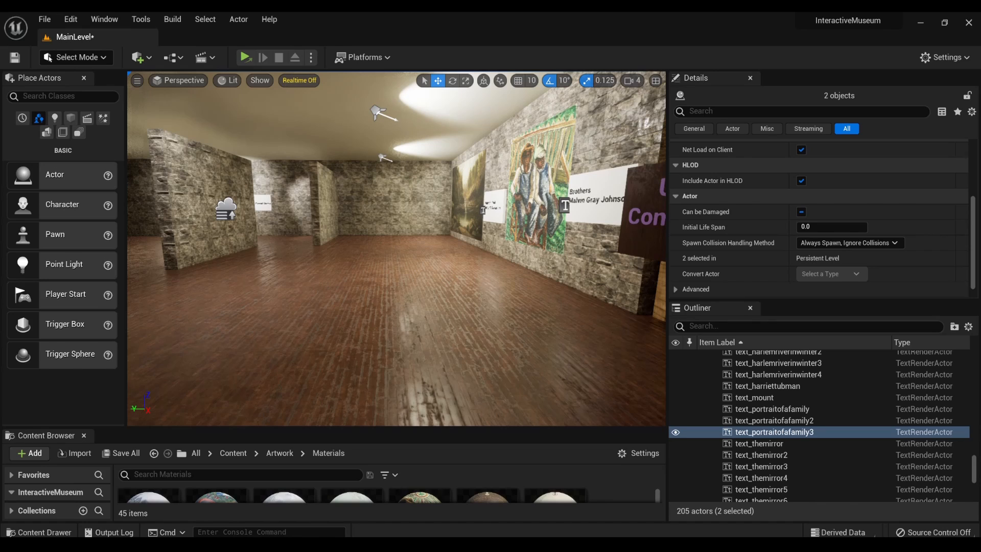
key("s")
right_click_drag(485, 272, 528, 247)
right_click_drag(384, 260, 367, 275)
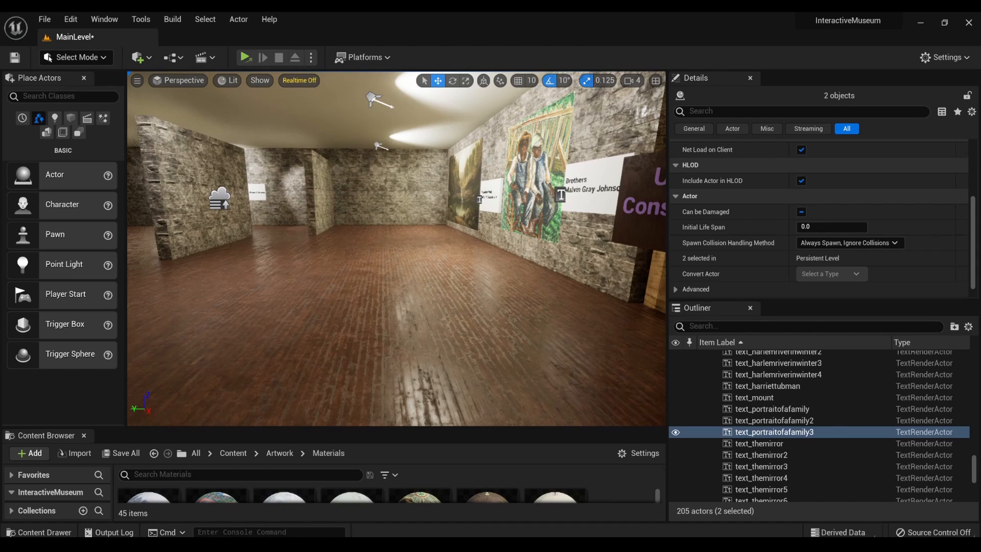
key("s")
right_click_drag(409, 246, 245, 233)
left_click(423, 213)
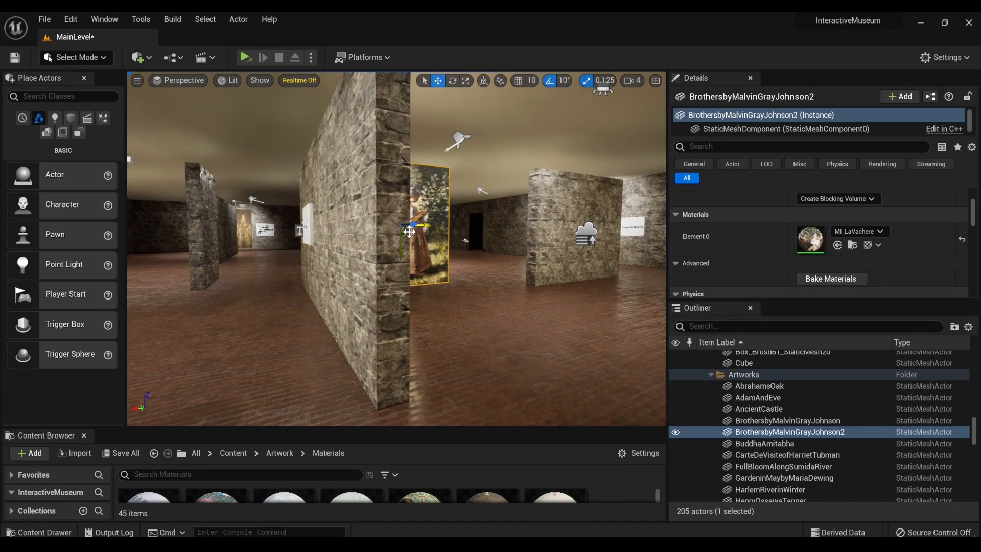
mouse_move(423, 225)
left_mouse_down("alt")
mouse_move(275, 252)
mouse_move(290, 252)
left_mouse_up("alt")
key("Delete")
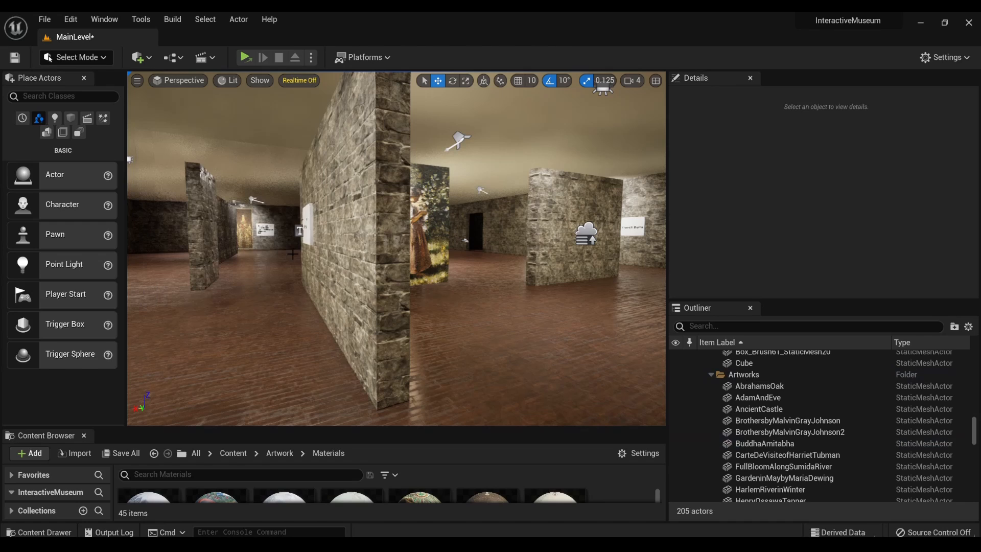
- Move the La Vachere painting around to the plaque's side of the partition wall and rotate it 90 degrees
left_click(441, 227)
left_click_drag(425, 225, 272, 249)
mouse_move(271, 249)
right_mouse_down()
mouse_move(460, 253)
mouse_move(325, 250)
mouse_move(384, 248)
right_mouse_up()
key("e")
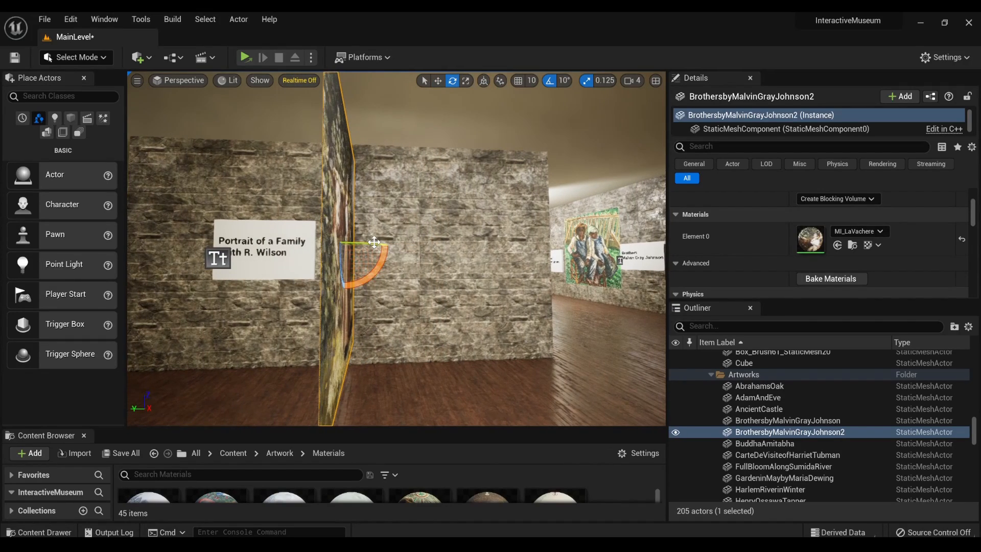
left_click_drag(374, 242, 335, 246)
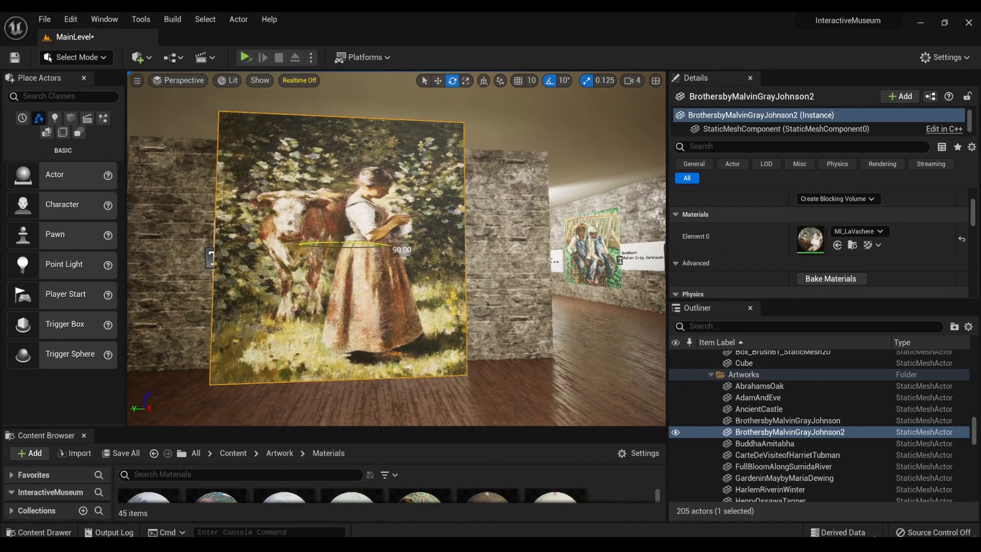
- Push the La Vachere painting back against the partition wall beside the copied plaque and fine-tune its depth
right_click_drag(395, 265, 393, 262)
key("w")
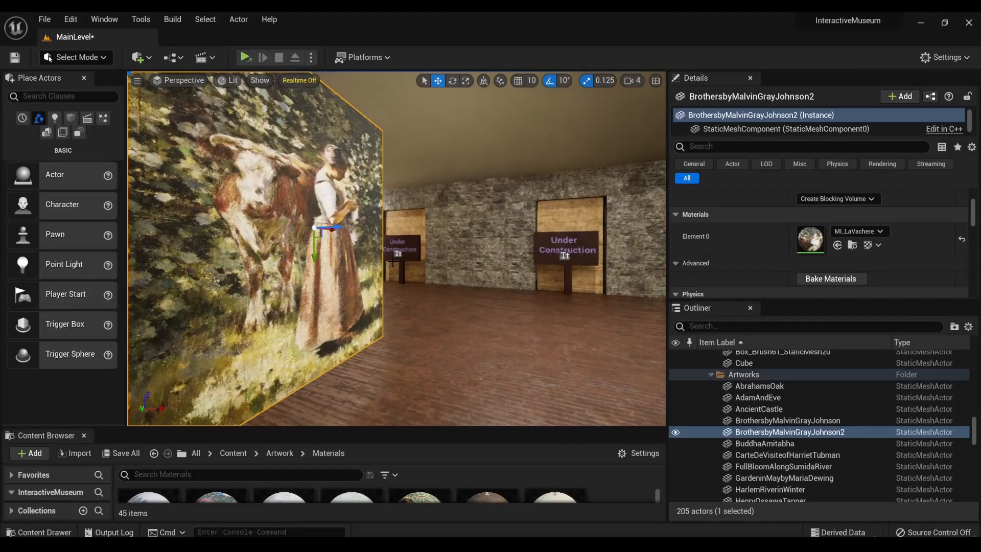
mouse_move(338, 228)
left_mouse_down()
mouse_move(229, 251)
mouse_move(267, 255)
mouse_move(243, 259)
mouse_move(271, 233)
mouse_move(348, 236)
mouse_move(315, 238)
left_mouse_up()
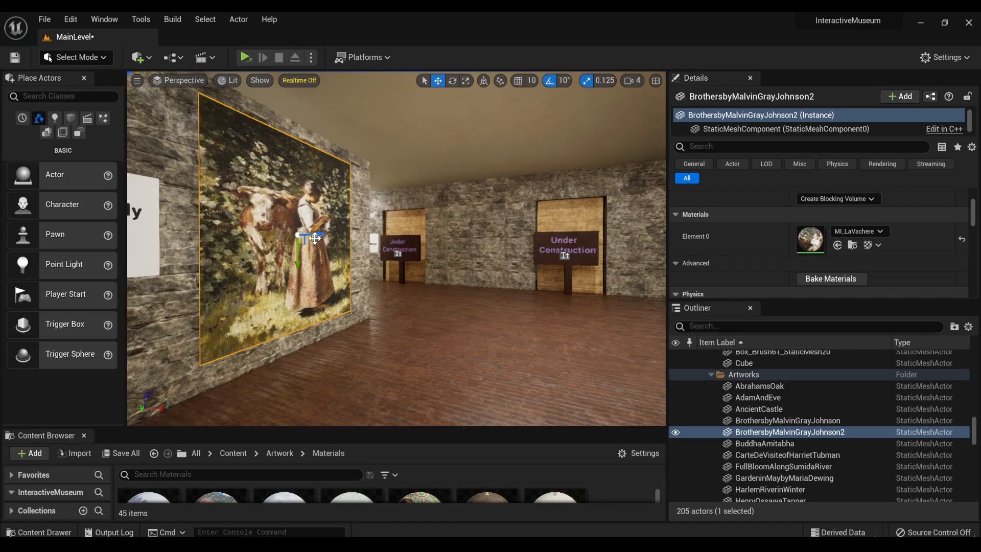
right_click_drag(315, 239, 310, 242)
mouse_move(374, 265)
right_mouse_down()
mouse_move(428, 266)
mouse_move(214, 267)
mouse_move(430, 266)
mouse_move(372, 263)
right_mouse_up()
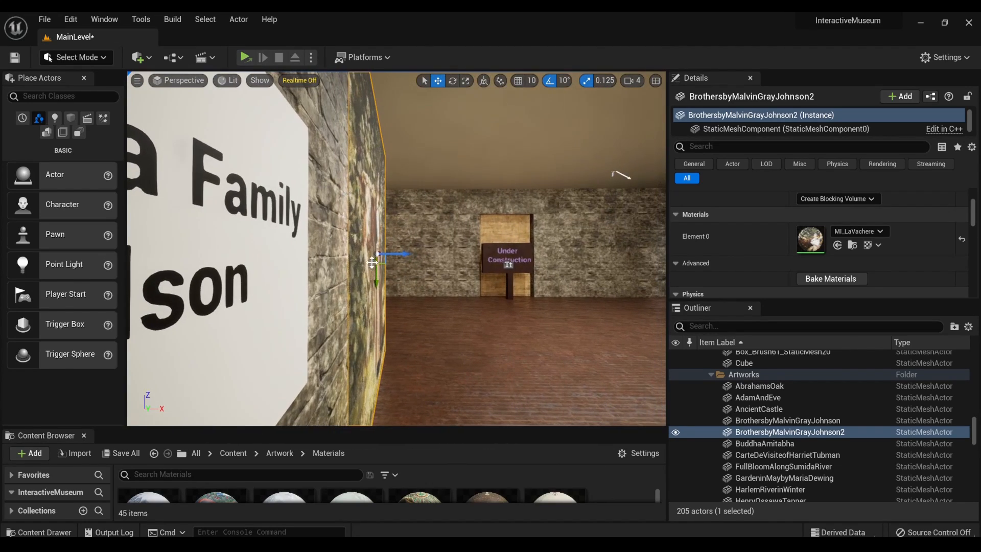
left_click_drag(400, 252, 386, 259)
right_click_drag(384, 260, 340, 261)
- Inspect both sides of the partition wall and the placement of the La Vachere painting next to its plaque
key("a")
key("d")
key("a")
key("d")
key("a")
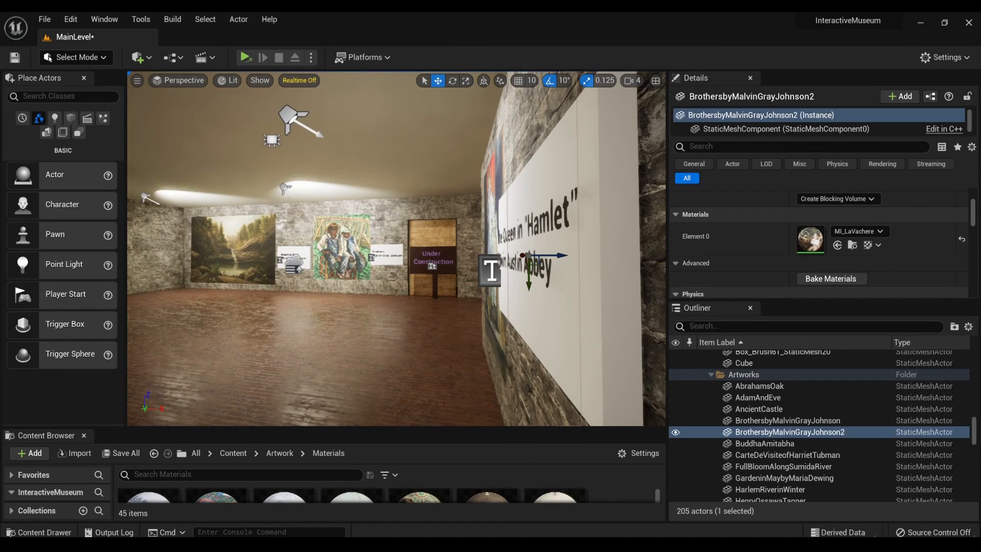
key("d")
mouse_move(340, 261)
right_mouse_down()
mouse_move(131, 259)
mouse_move(287, 259)
mouse_move(278, 251)
right_mouse_up()
key("s")
key("d")
key("s")
key("a")
key("a")
key("s")
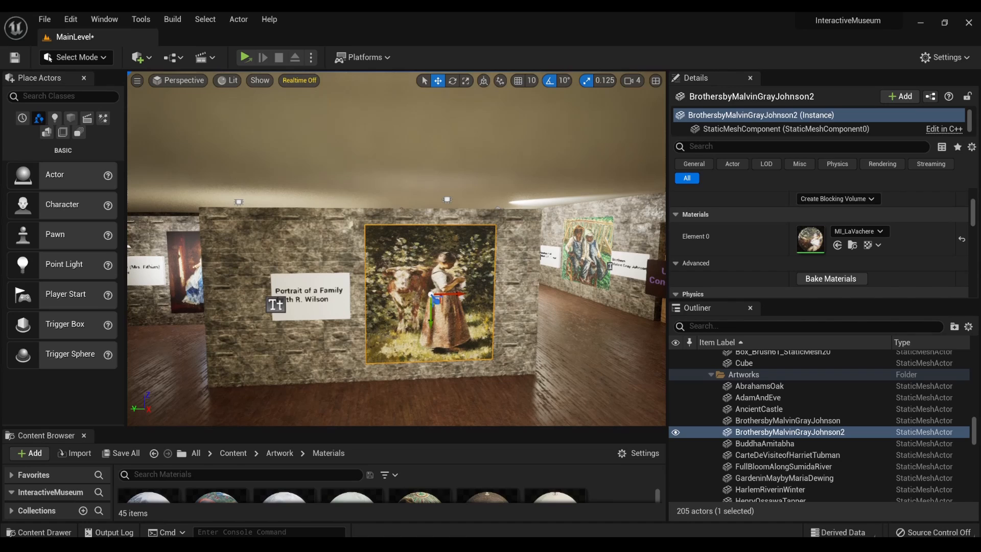
right_click_drag(286, 283, 281, 292)
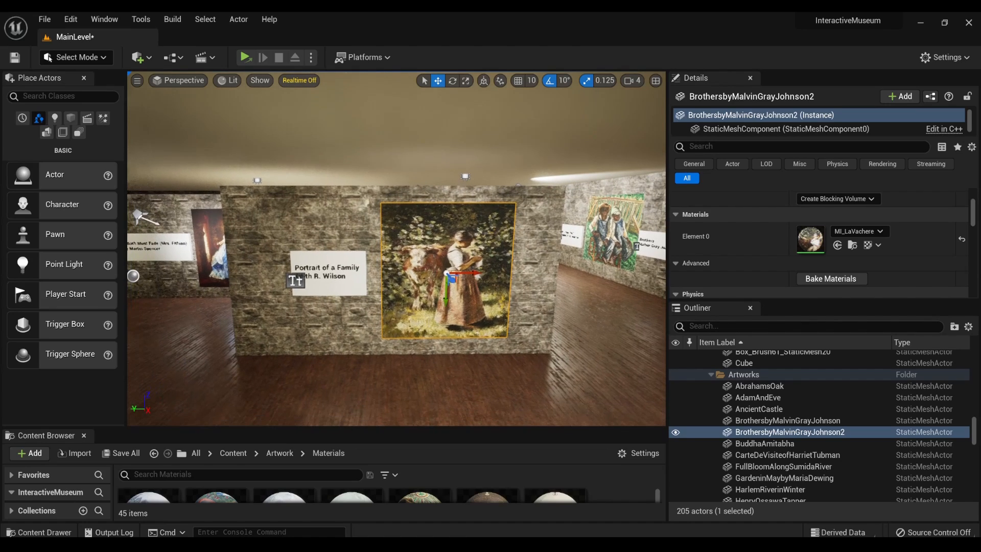
- Clear the existing text of the copied plaque beside the La Vachere painting
left_click(289, 281)
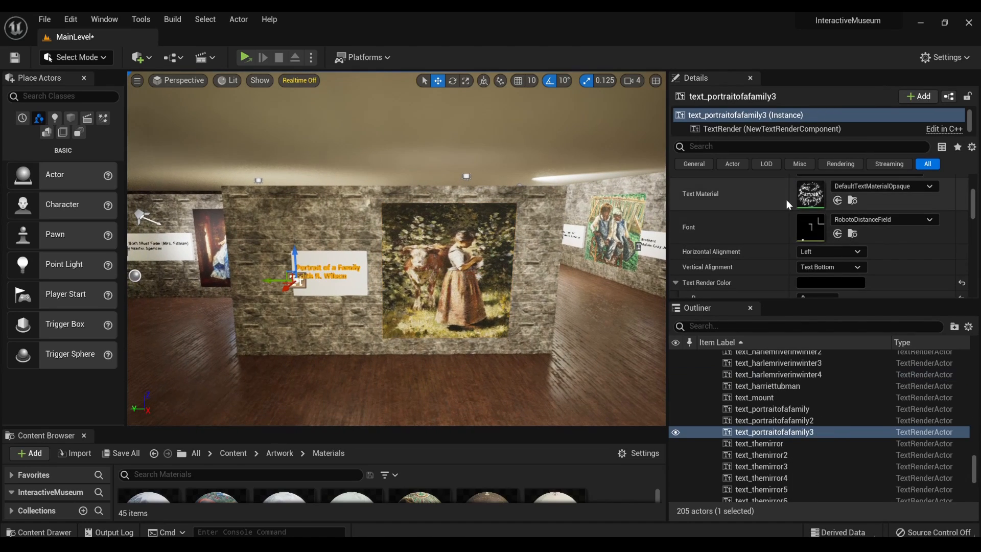
scroll(883, 204, "up", 3)
left_click(828, 240)
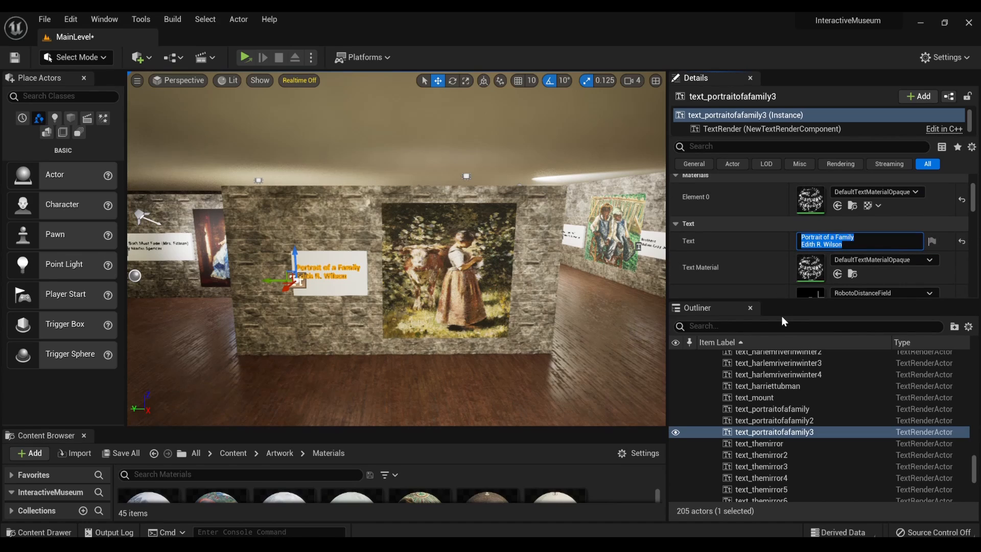
key("BackSpace")
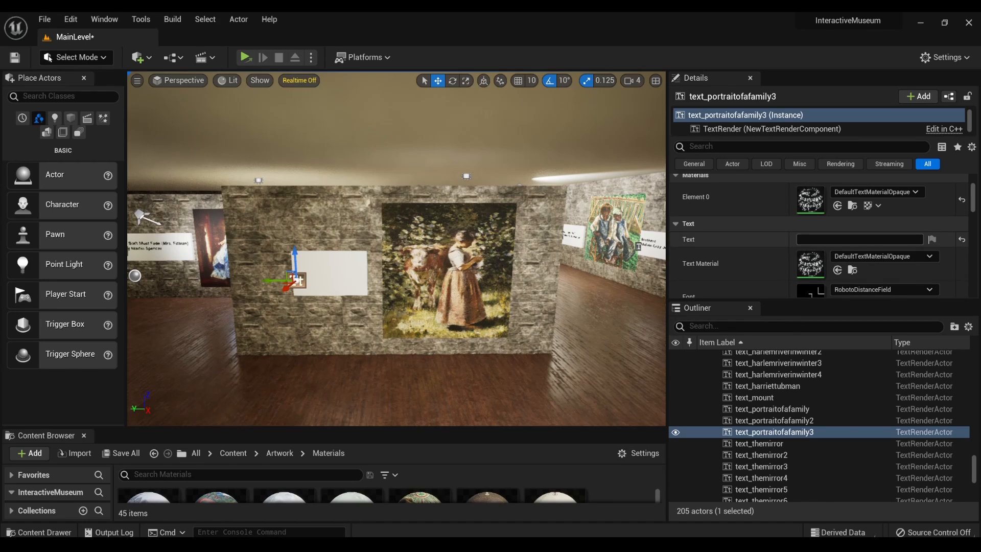
- Set the plaque's text to "LaVachere" followed by a line break
left_click(828, 239)
type("L")
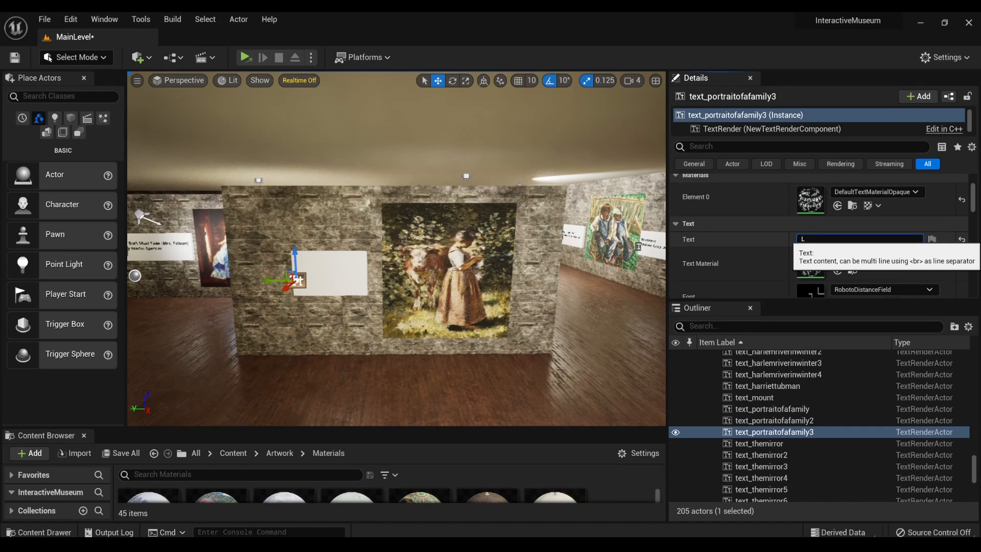
type("aVachere")
key("shift+Return")
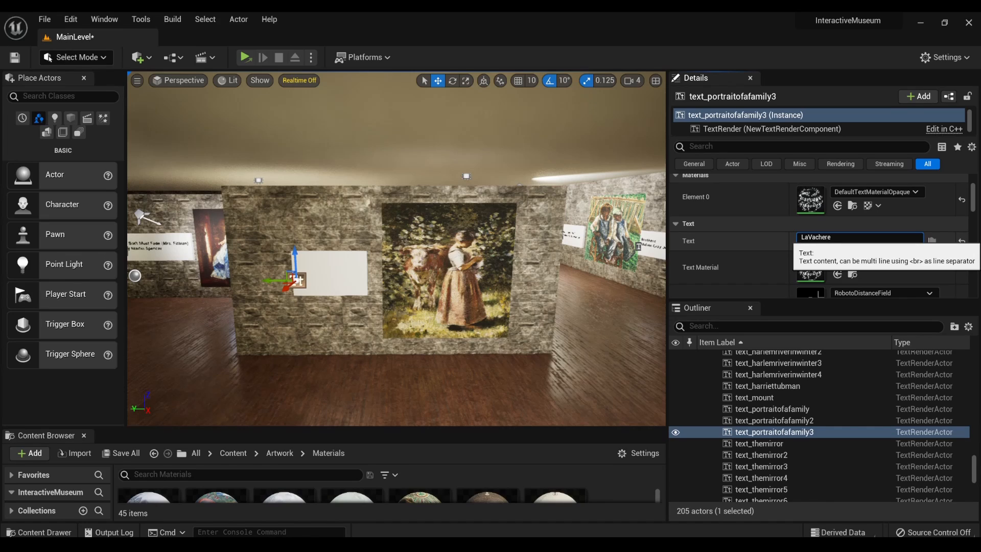
key("shift+Return")
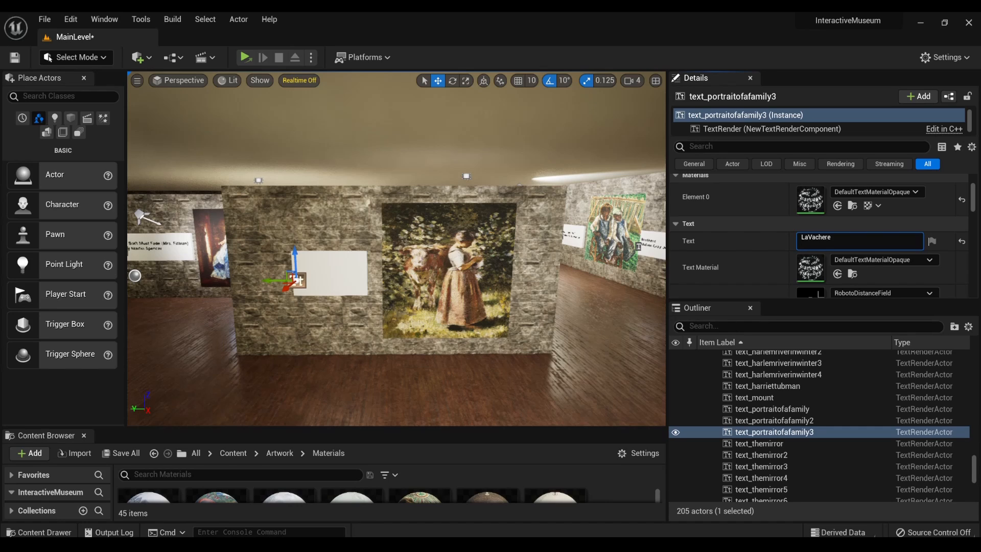
- Replace the first line of the copied plaque's text with "La Vachère" and start a second line
double_click(800, 237)
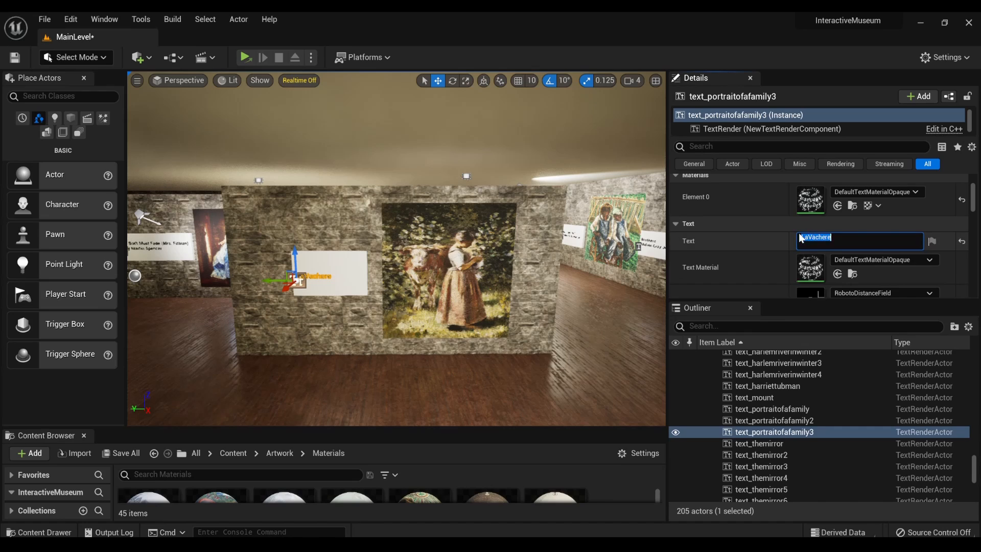
key("BackSpace")
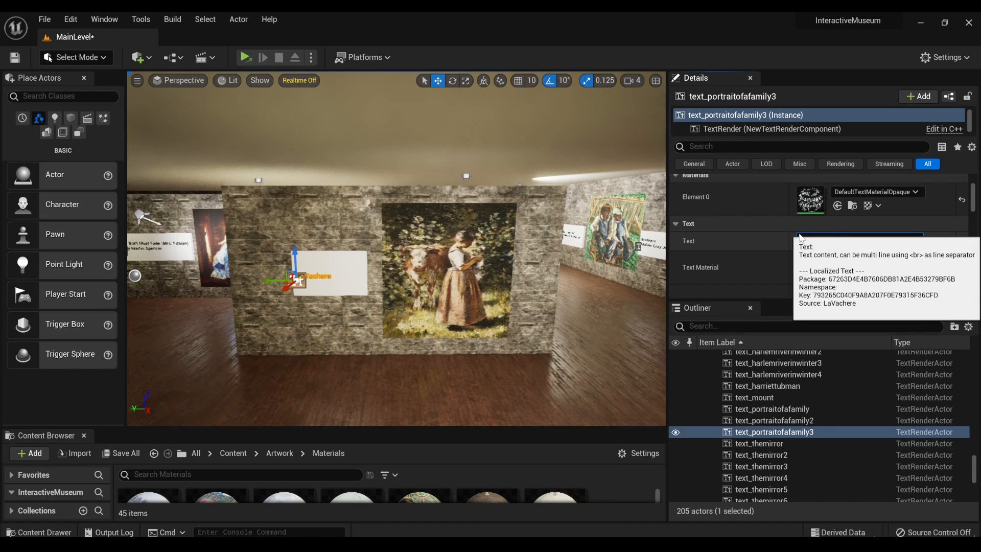
type("18. La Vachère")
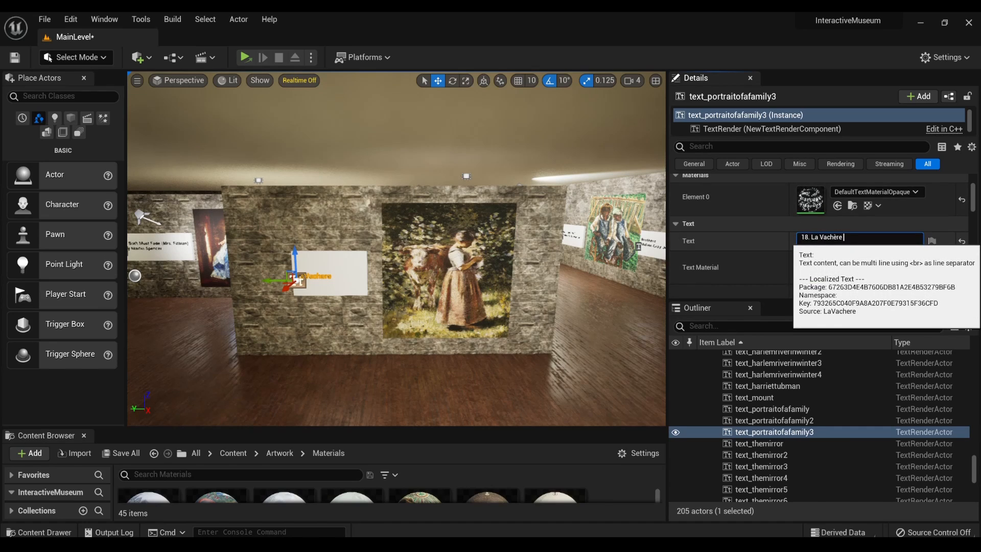
key("shift+Return")
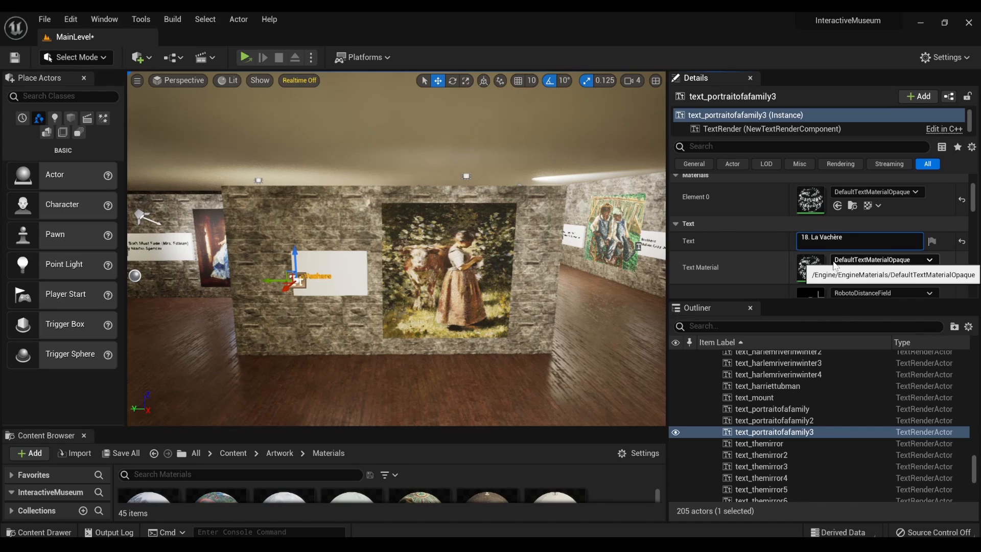
key("Delete")
key("Delete")
key("Delete")
key("Delete")
key("shift+Return")
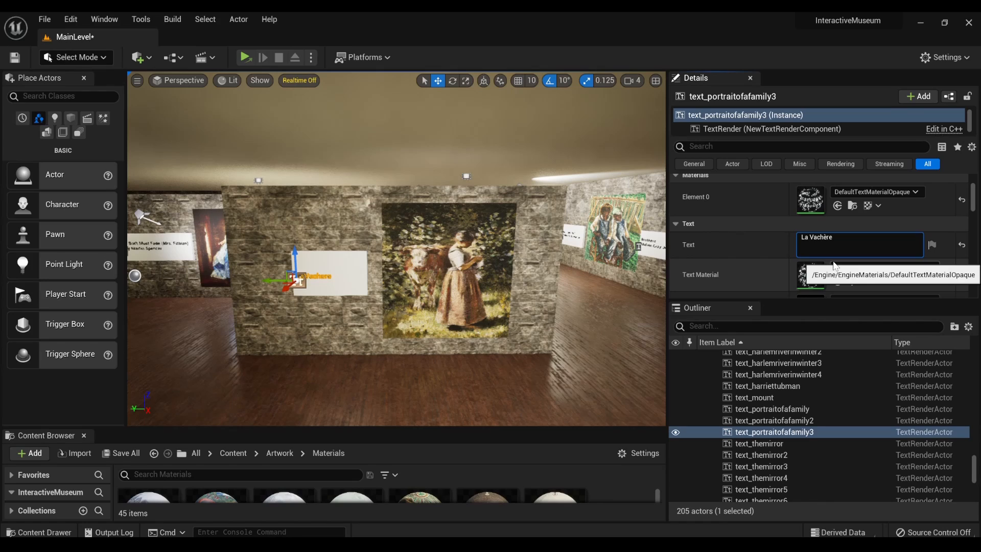
- Add the artist "Theodore Robinson" as the second line of the La Vachère plaque
type("Theodore Robinson")
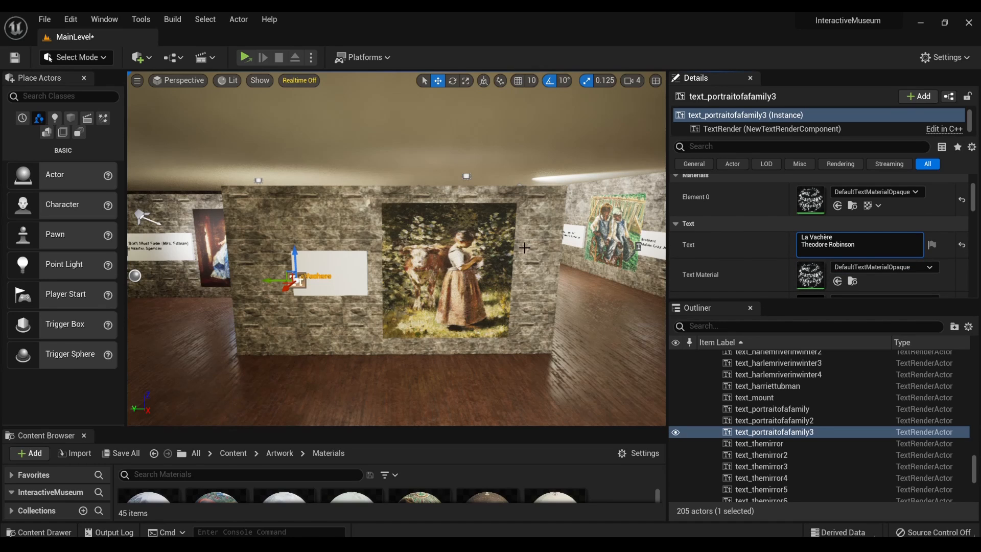
- Nudge the white board behind the La Vachère plaque text slightly away from the painting
left_click(330, 276)
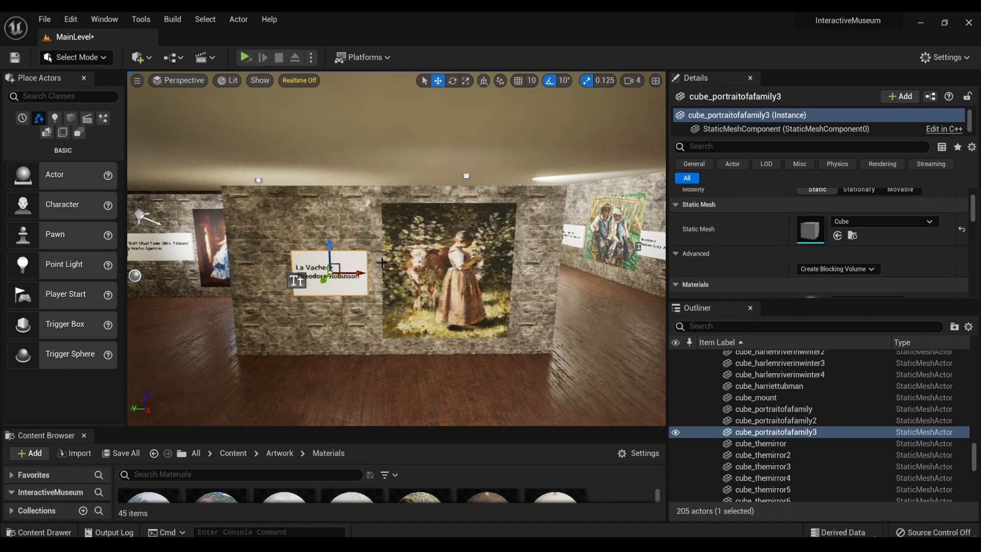
scroll(349, 263, "up", 3)
scroll(348, 264, "up", 3)
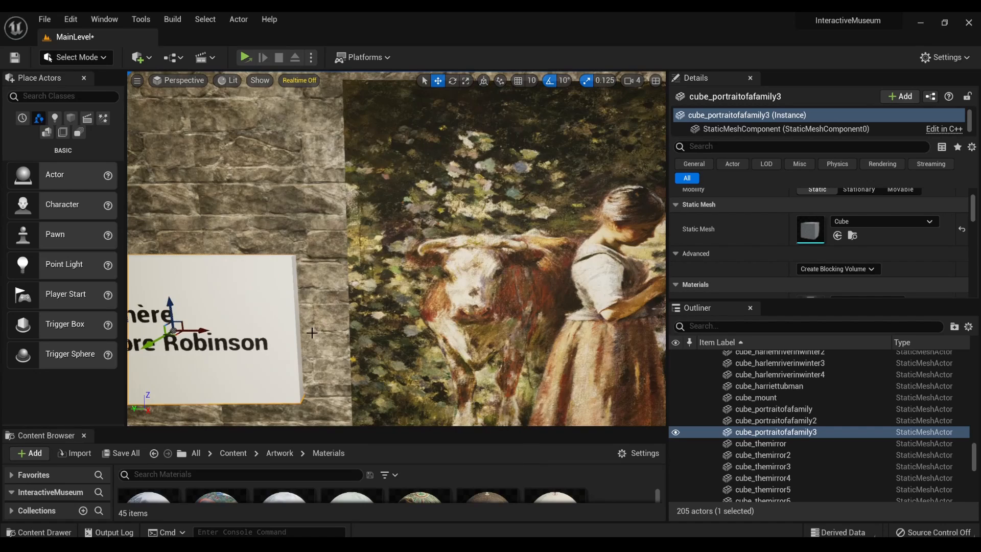
scroll(293, 350, "down", 2)
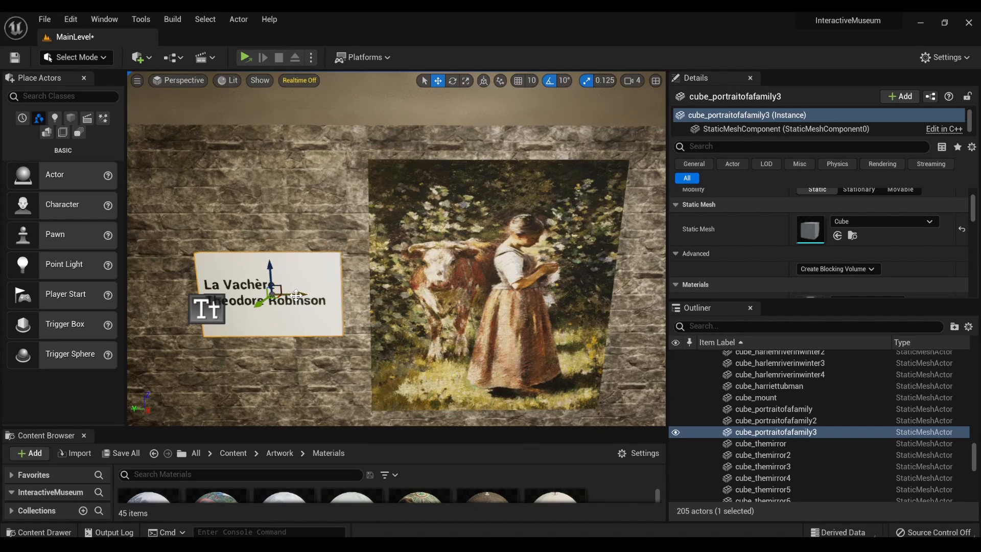
left_click_drag(296, 295, 292, 300)
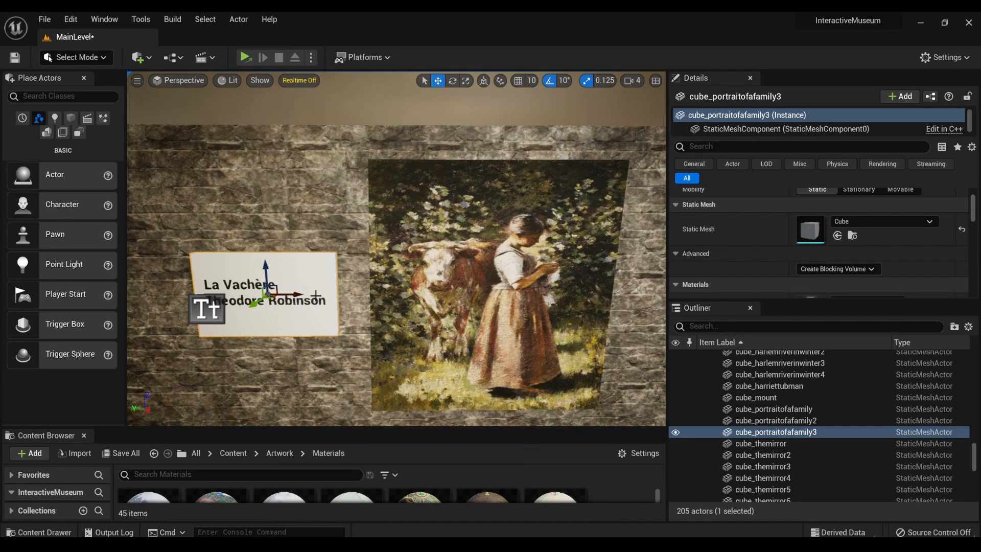
- Inspect the lighting, paintings and plaques throughout the gallery rooms, starting from the La Vachère wall
scroll(316, 295, "down", 3)
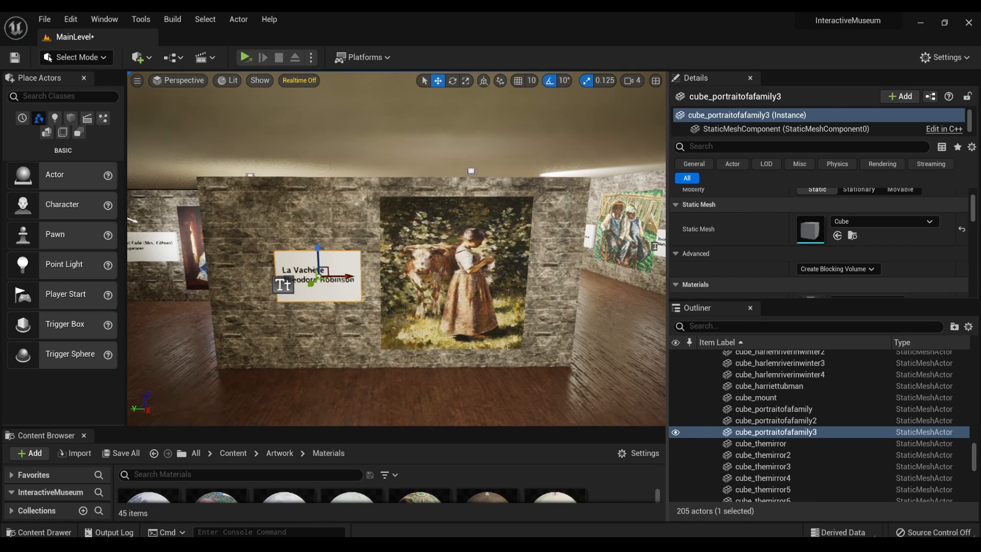
right_click_drag(471, 263, 519, 259)
key("w")
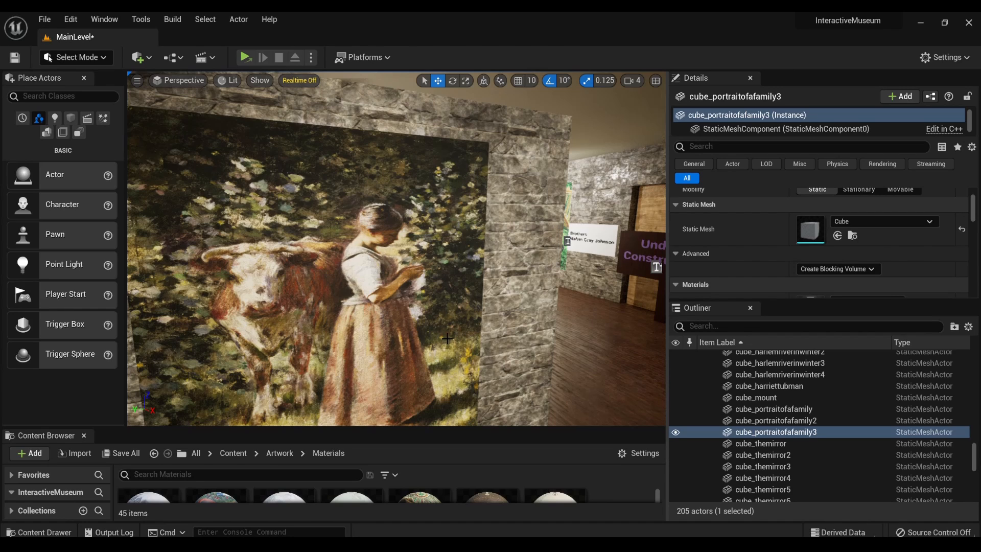
mouse_move(474, 157)
right_mouse_down()
mouse_move(491, 169)
mouse_move(476, 180)
right_mouse_up()
key("s")
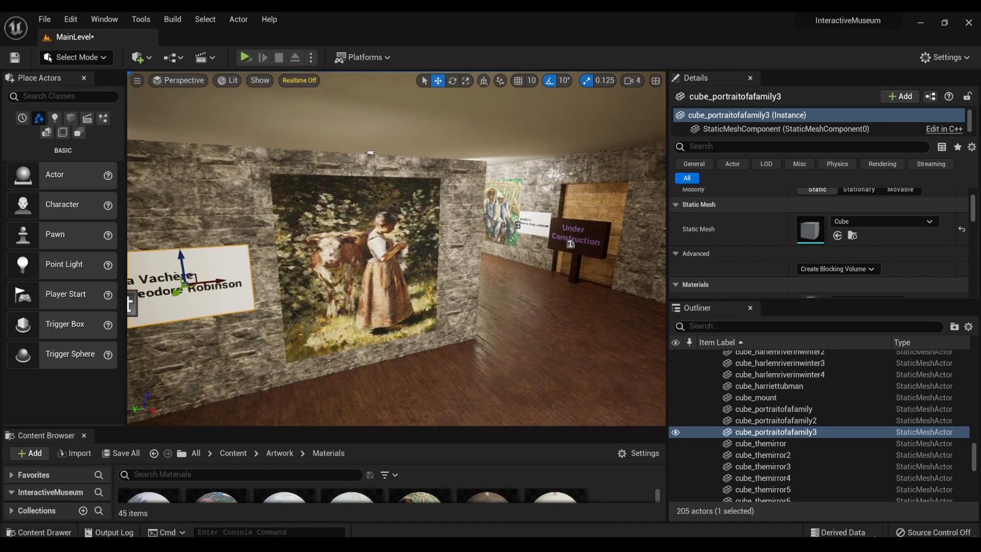
key("a")
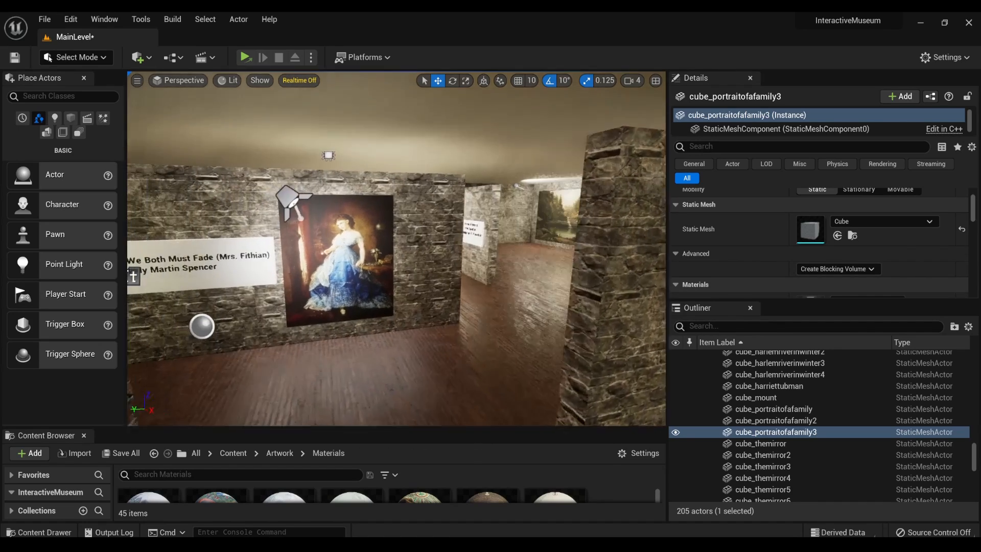
key("w")
key("w")
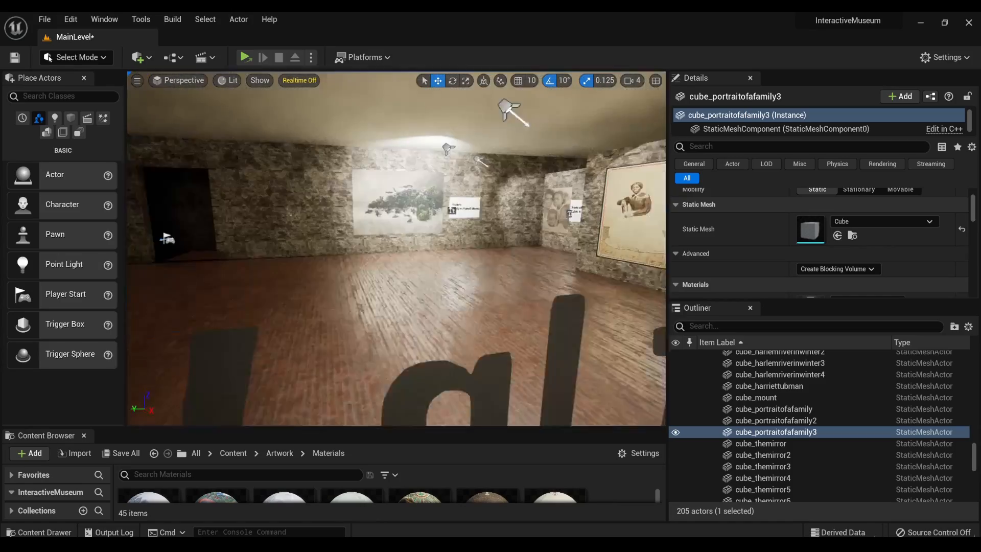
key("w")
mouse_move(476, 181)
right_mouse_down()
mouse_move(478, 192)
mouse_move(425, 193)
mouse_move(572, 180)
right_mouse_up()
key("s")
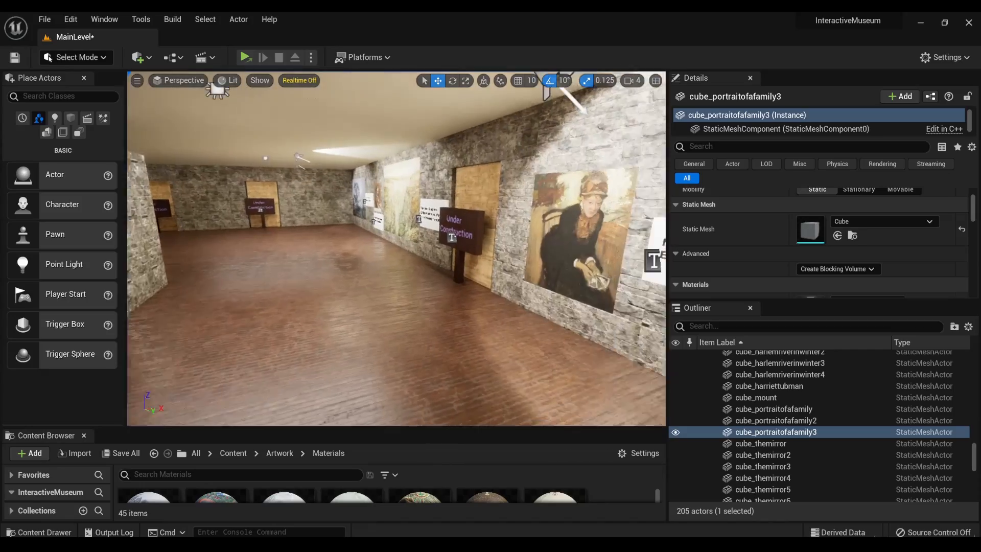
- Widen the outer cone angle of the spotlight facing the castle landscape painting to about 53.2
mouse_move(397, 249)
right_mouse_down()
mouse_move(322, 230)
mouse_move(197, 239)
right_mouse_up()
right_click_drag(503, 134, 488, 134)
left_click(457, 165)
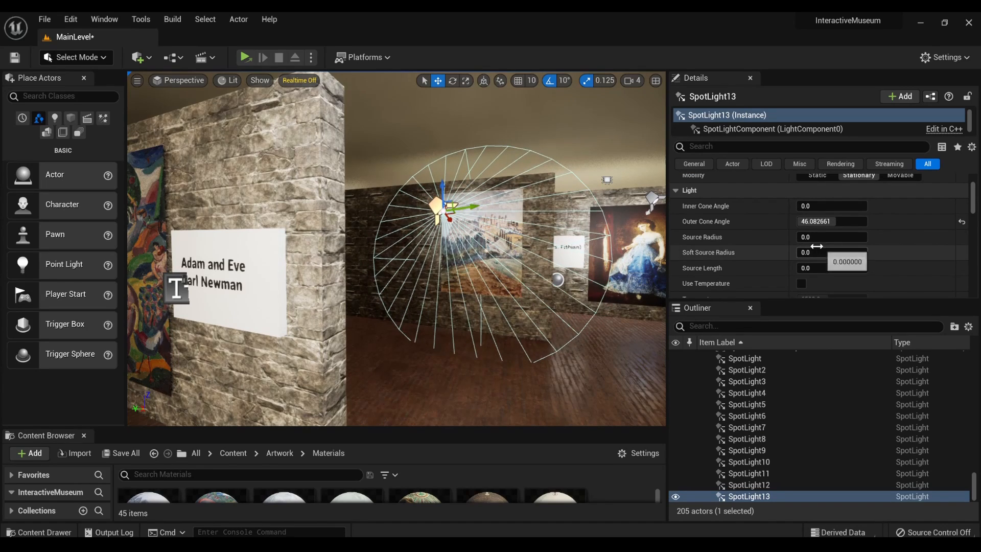
left_click_drag(818, 222, 848, 221)
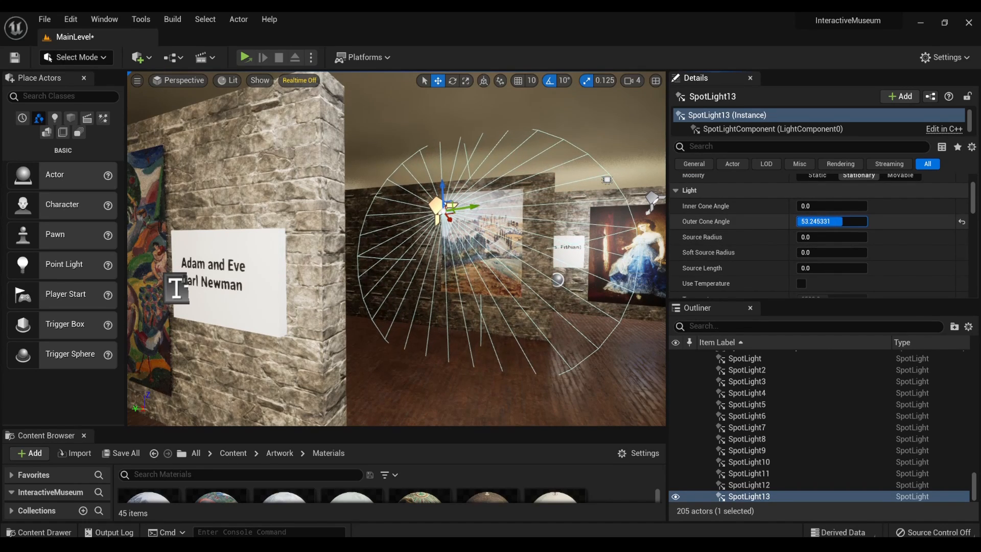
- Increase the attenuation radius of the castle landscape's spotlight to about 529.2 and check how it lights the wall
mouse_move(532, 230)
right_mouse_down()
mouse_move(450, 230)
mouse_move(542, 230)
right_mouse_up()
scroll(793, 262, "down", 4)
scroll(792, 266, "down", 4)
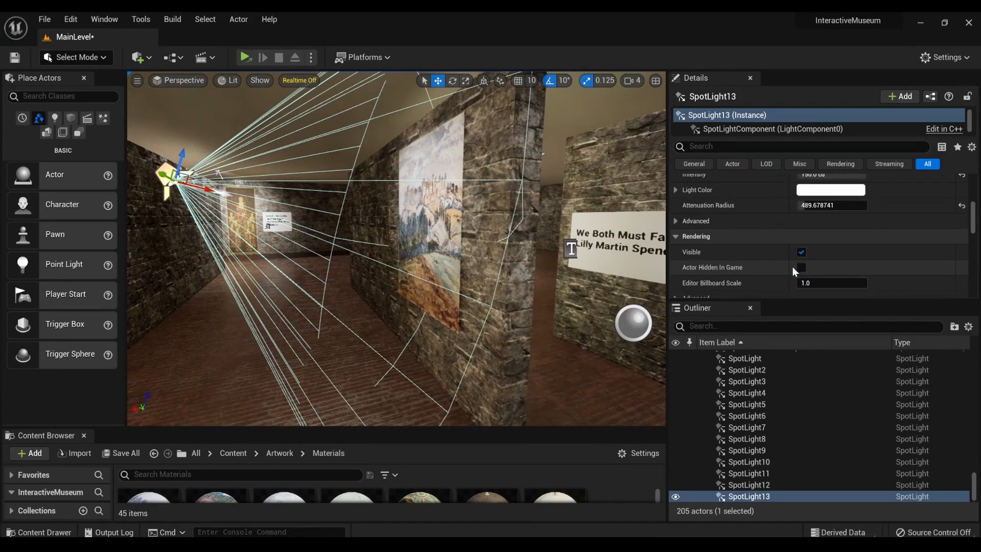
left_click_drag(805, 205, 819, 205)
mouse_move(450, 230)
right_mouse_down()
mouse_move(572, 230)
mouse_move(307, 225)
right_mouse_up()
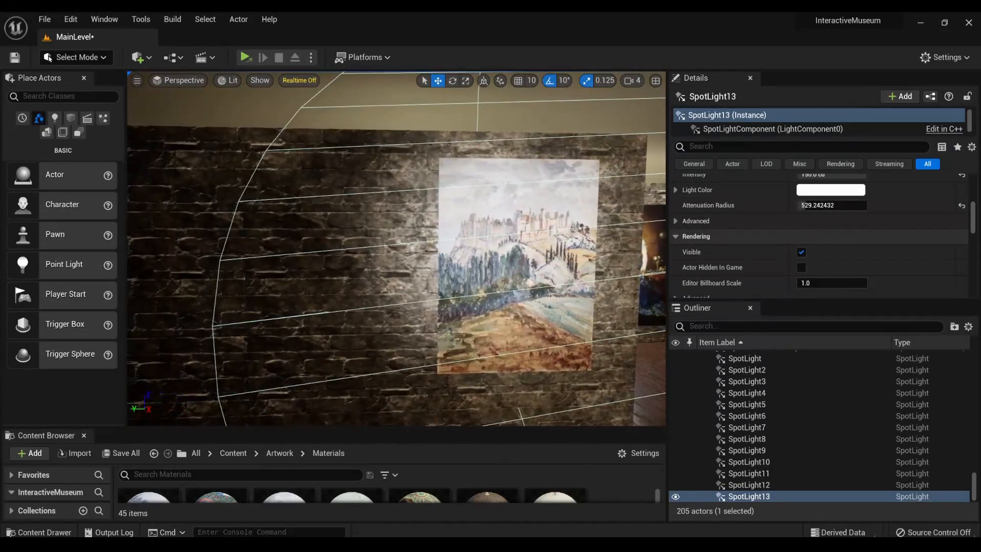
- Duplicate the Adam and Eve plaque's board and text together and move the copy away behind the partition wall
scroll(350, 287, "down", 10)
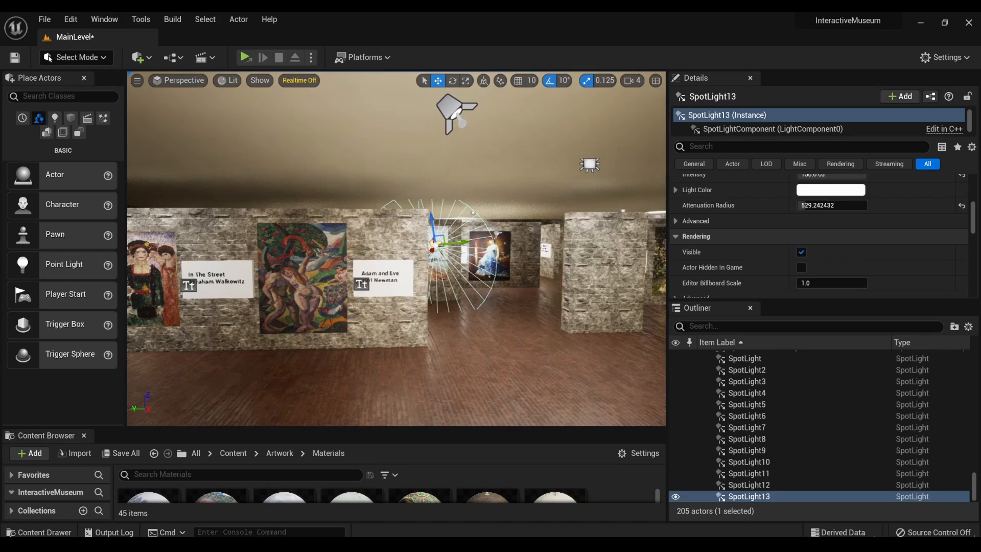
left_click(392, 288)
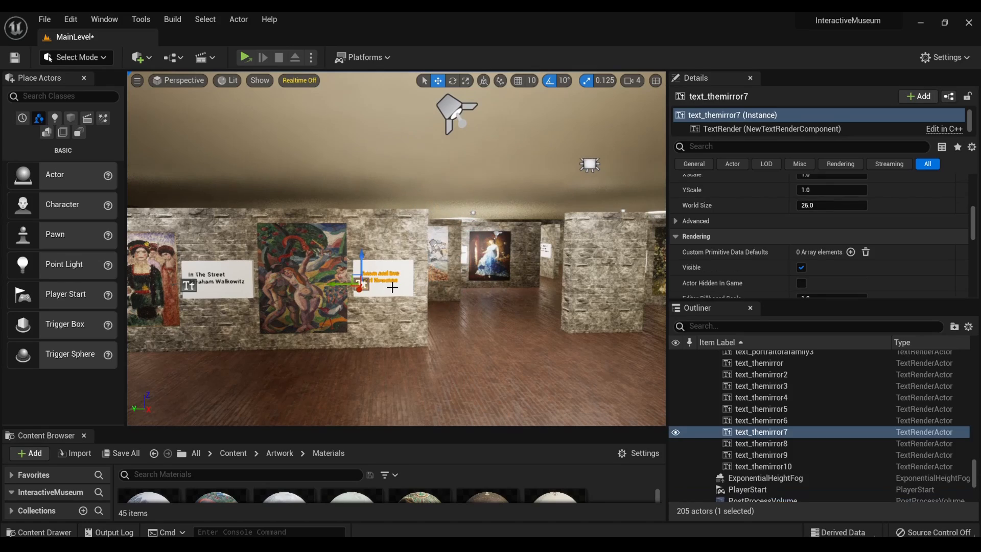
left_click(386, 291, "ctrl")
key("w")
mouse_move(392, 288)
right_mouse_down()
mouse_move(572, 282)
mouse_move(516, 285)
mouse_move(431, 329)
right_mouse_up()
key("s")
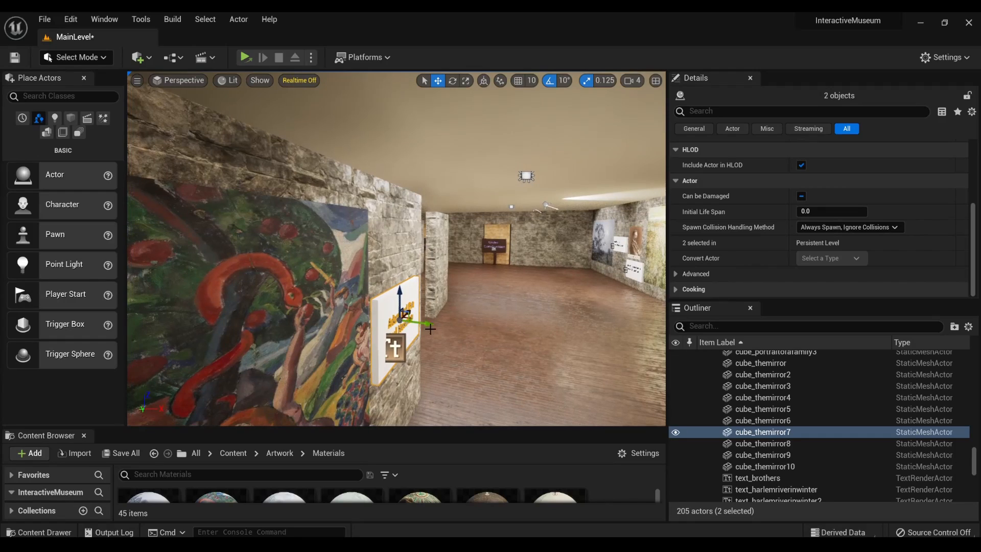
left_click_drag(426, 324, 326, 321, "alt")
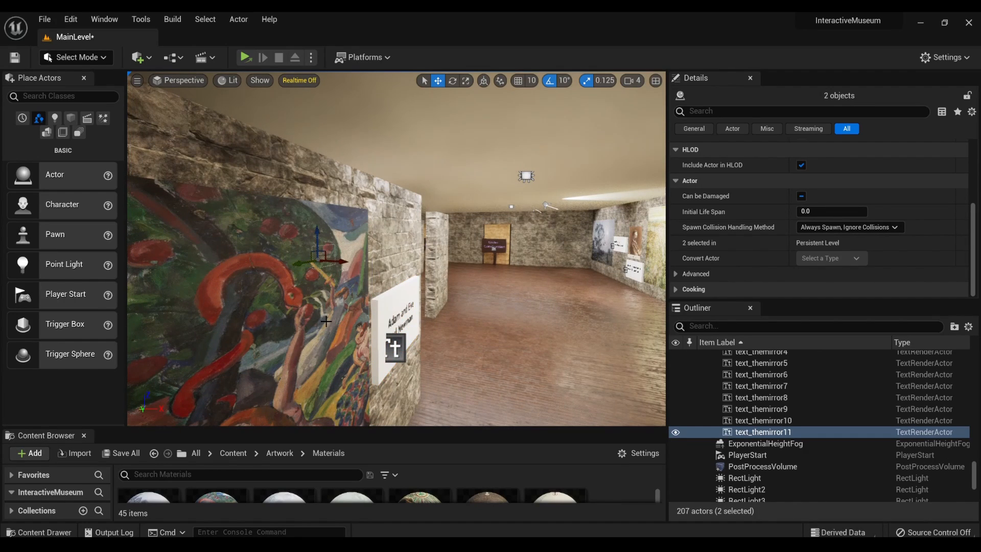
- Examine the Henry Ossawa Tanner, Harriet Tubman and Portrait of a Family artworks, checking each one's object and plaque
key("s")
mouse_move(326, 322)
right_mouse_down()
mouse_move(260, 296)
mouse_move(498, 293)
mouse_move(515, 285)
right_mouse_up()
key("w")
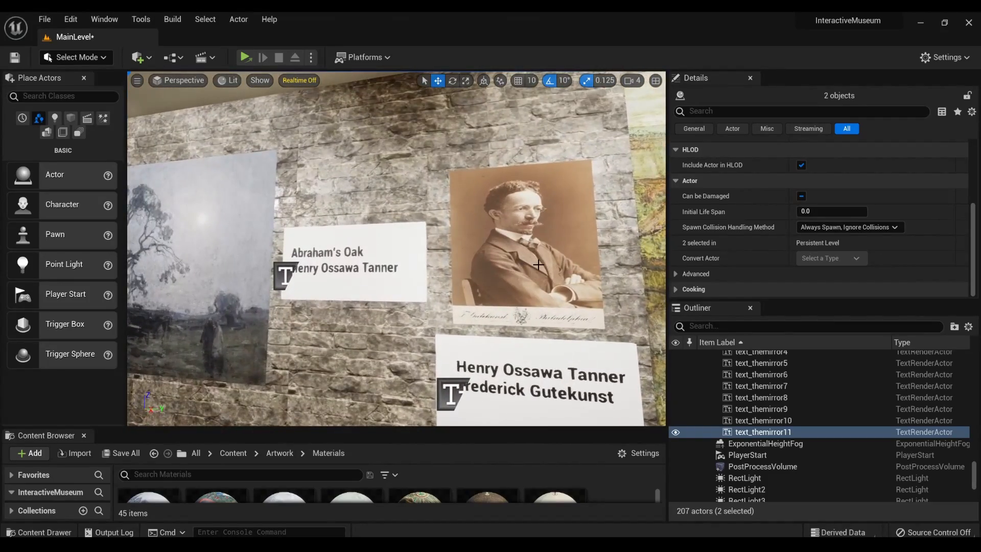
left_click(542, 238)
mouse_move(542, 238)
right_mouse_down()
mouse_move(408, 276)
mouse_move(286, 256)
mouse_move(409, 260)
right_mouse_up()
key("w")
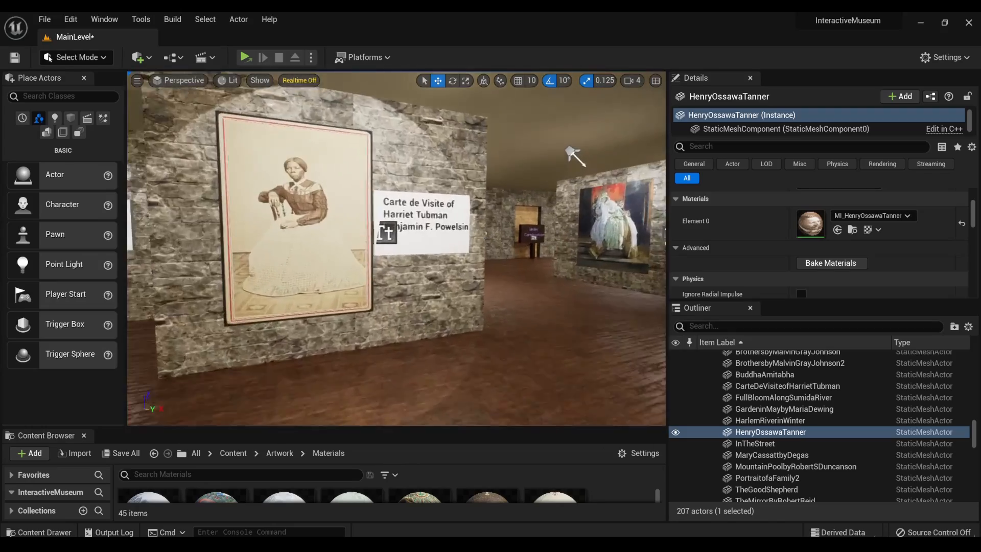
left_click(276, 229)
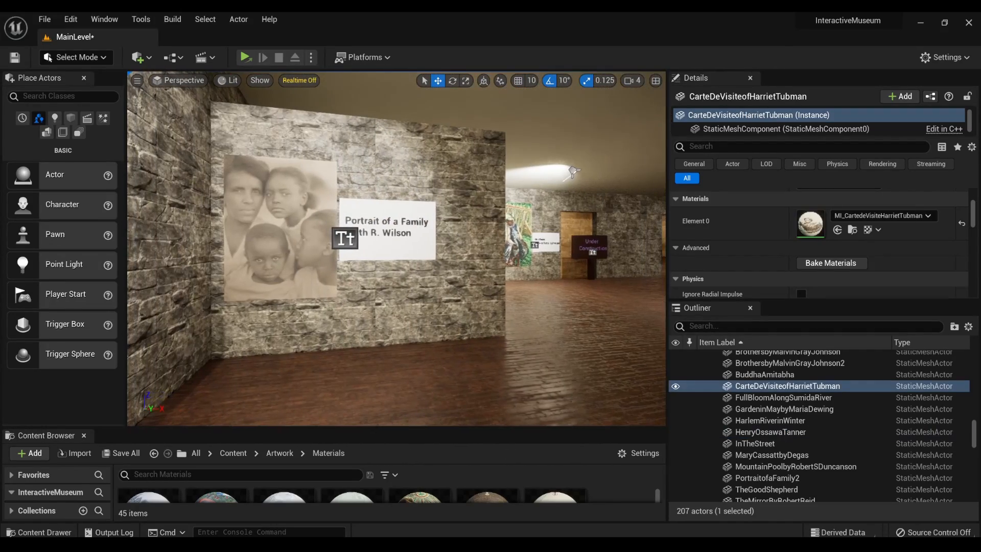
left_click(280, 229)
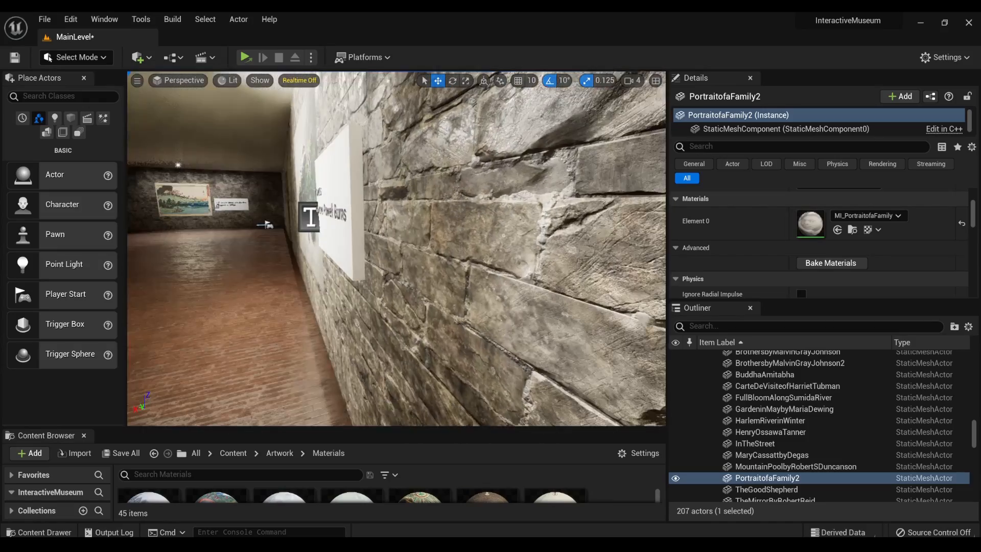
- Move the duplicated Adam and Eve plaque, board and text together, onto the wall beside the castle landscape painting
mouse_move(397, 249)
right_mouse_down()
mouse_move(488, 255)
mouse_move(561, 245)
mouse_move(653, 264)
right_mouse_up()
right_click_drag(324, 287, 325, 287)
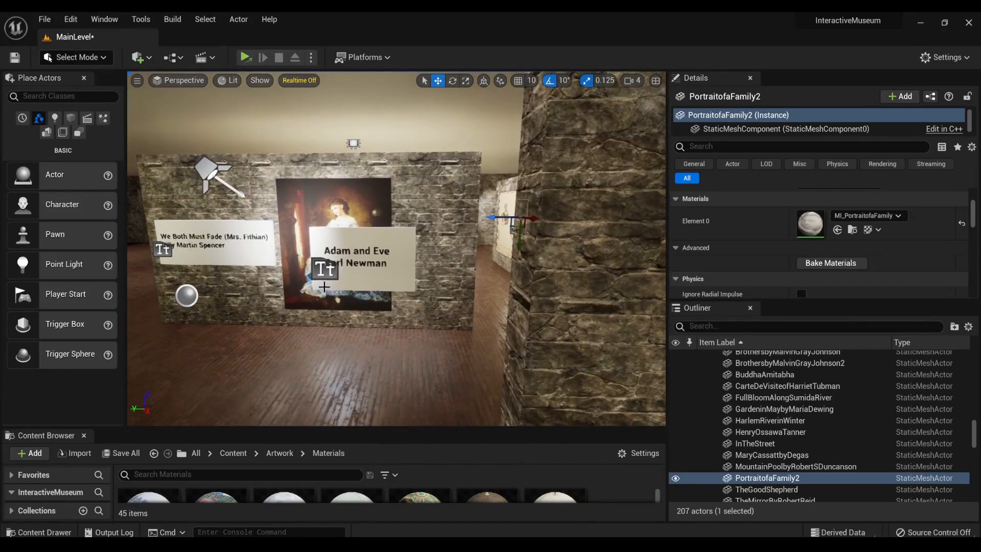
left_click(377, 275)
left_click(389, 271, "ctrl")
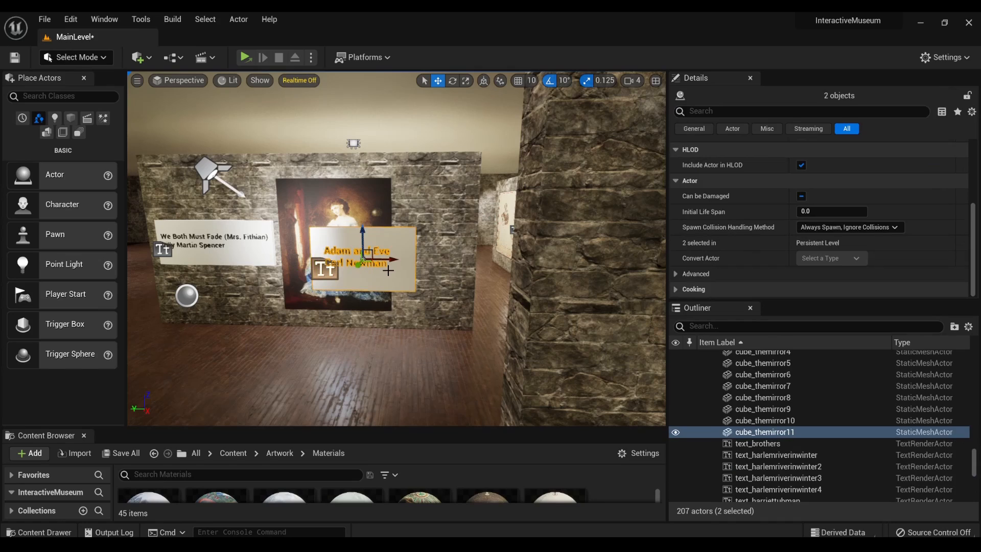
left_click_drag(394, 260, 219, 254)
mouse_move(219, 254)
right_mouse_down()
mouse_move(202, 254)
mouse_move(347, 256)
mouse_move(230, 255)
right_mouse_up()
right_click_drag(460, 248, 491, 247)
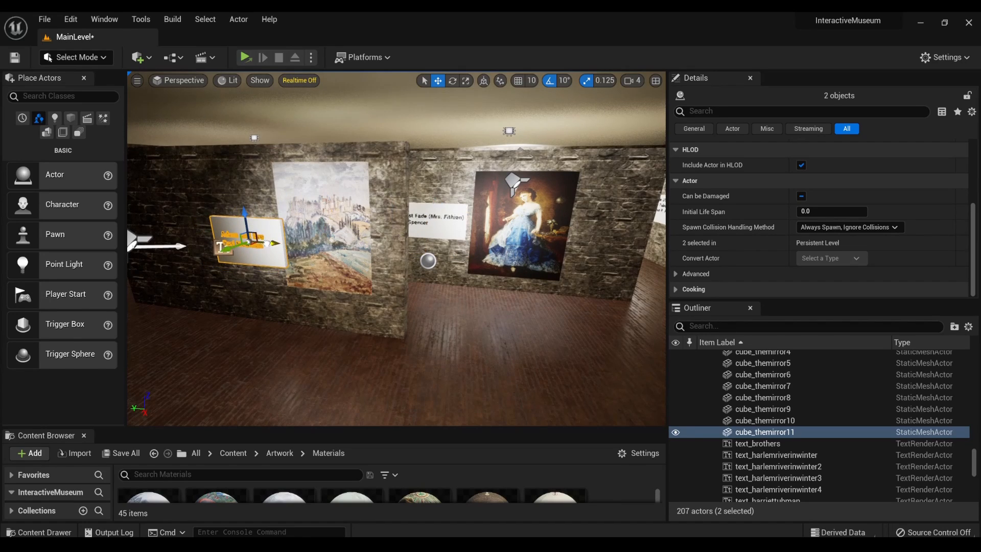
mouse_move(267, 243)
left_mouse_down()
mouse_move(233, 243)
mouse_move(256, 243)
left_mouse_up()
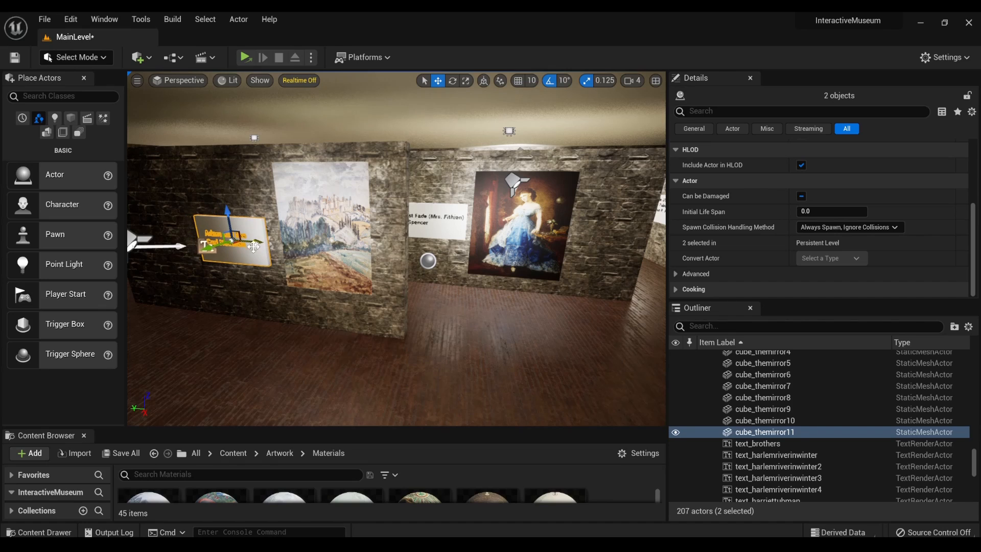
- Adjust the duplicated plaque's position on the wall beside the castle landscape painting and select its text object
mouse_move(256, 244)
right_mouse_down()
mouse_move(268, 254)
mouse_move(262, 247)
mouse_move(210, 308)
mouse_move(151, 311)
mouse_move(191, 310)
mouse_move(255, 245)
mouse_move(358, 244)
mouse_move(312, 251)
mouse_move(322, 271)
mouse_move(308, 275)
mouse_move(305, 266)
mouse_move(300, 289)
mouse_move(303, 258)
mouse_move(445, 206)
mouse_move(327, 233)
right_mouse_up()
key("f")
key("s")
key("w")
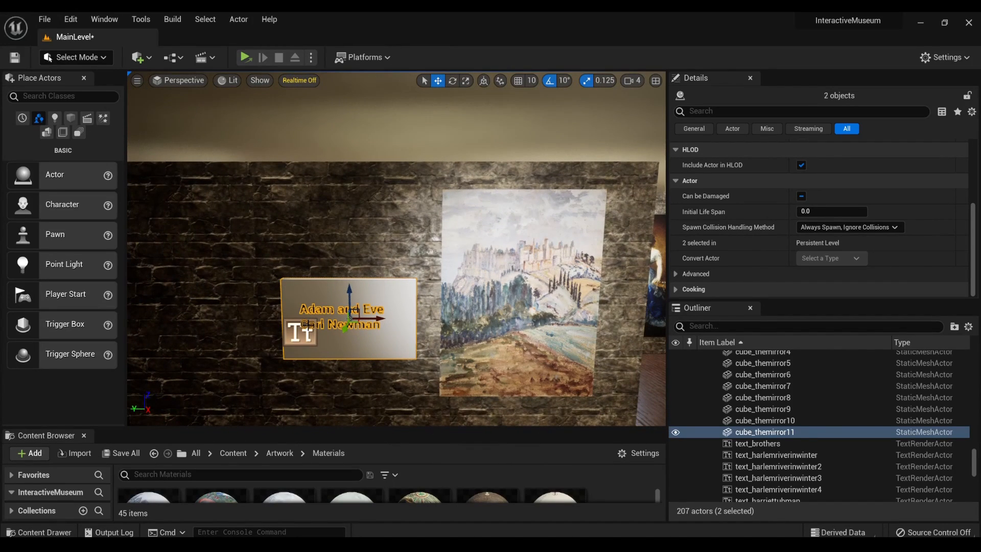
left_click(302, 334)
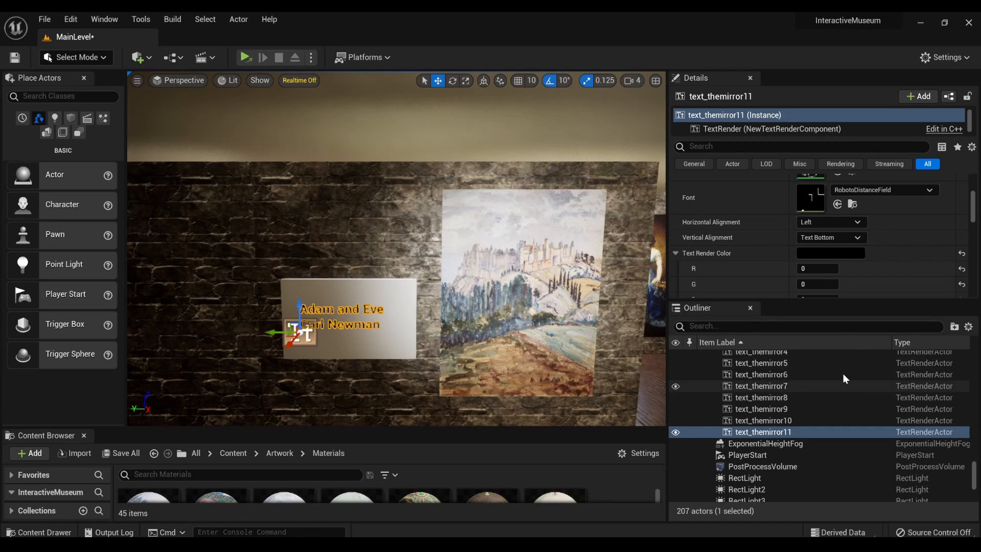
scroll(552, 306, "down", 6)
scroll(553, 307, "down", 5)
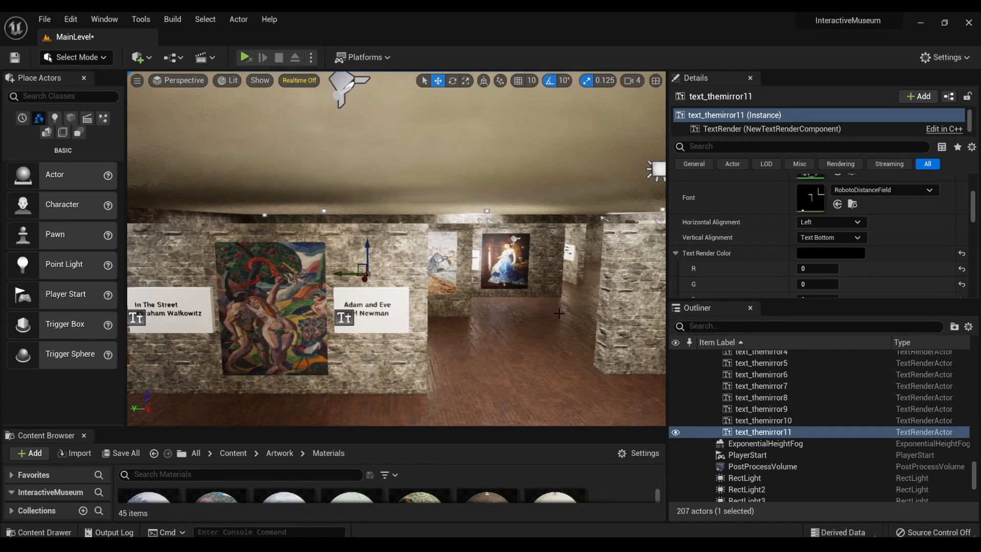
- Examine the paintings and plaques in the surrounding gallery, then return to the duplicated plaque beside the castle landscape
mouse_move(552, 306)
right_mouse_down()
mouse_move(643, 318)
mouse_move(699, 304)
mouse_move(682, 301)
mouse_move(945, 301)
right_mouse_up()
key("w")
mouse_move(409, 307)
left_mouse_down()
mouse_move(408, 184)
mouse_move(406, 255)
mouse_move(403, 199)
mouse_move(485, 173)
mouse_move(526, 117)
mouse_move(588, 194)
mouse_move(593, 118)
mouse_move(590, 128)
mouse_move(460, 128)
mouse_move(439, 158)
mouse_move(577, 148)
mouse_move(593, 107)
left_mouse_up()
mouse_move(397, 246)
right_mouse_down()
mouse_move(399, 255)
mouse_move(578, 247)
right_mouse_up()
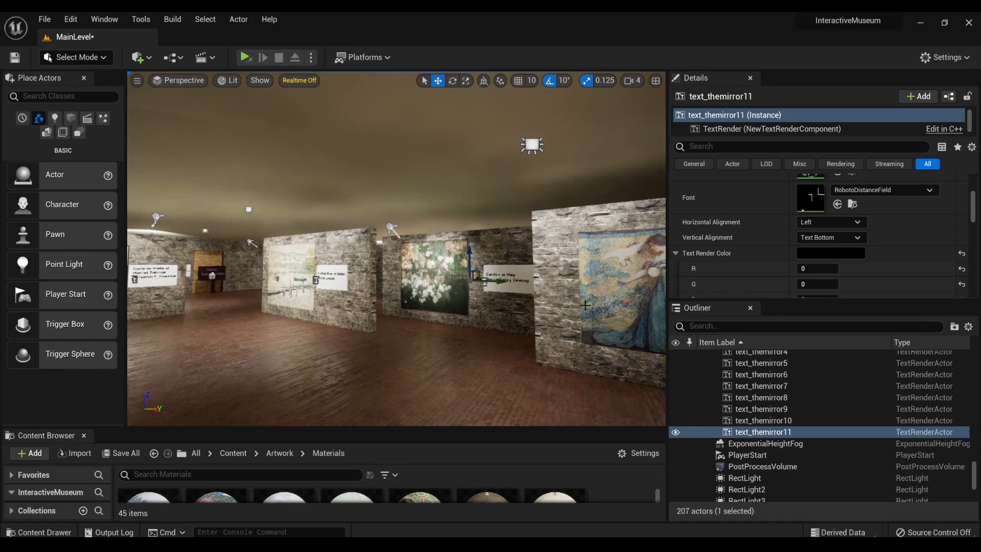
mouse_move(442, 305)
right_mouse_down()
mouse_move(510, 322)
mouse_move(509, 303)
mouse_move(487, 301)
mouse_move(624, 301)
mouse_move(624, 316)
mouse_move(639, 302)
mouse_move(646, 337)
mouse_move(637, 343)
mouse_move(552, 309)
mouse_move(569, 298)
mouse_move(560, 295)
right_mouse_up()
key("w")
key("s")
key("w")
key("a")
key("w")
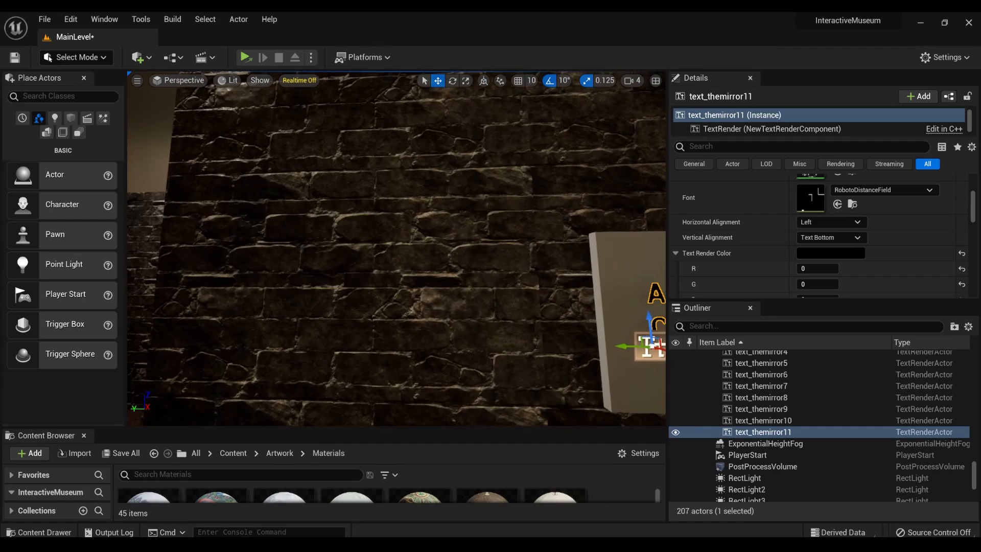
- Replace the duplicated plaque's text with "Ancient Castle" on the first line and "Georgette Agutte" on the second
key("s")
mouse_move(430, 309)
right_mouse_down()
mouse_move(572, 316)
mouse_move(424, 313)
right_mouse_up()
key("a")
key("d")
key("d")
scroll(830, 225, "up", 6)
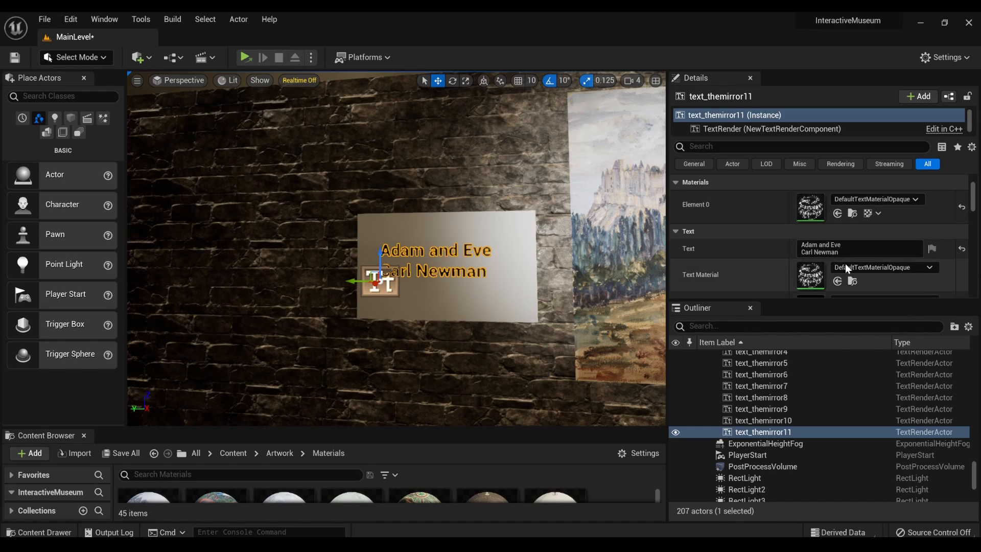
left_click_drag(842, 252, 791, 242)
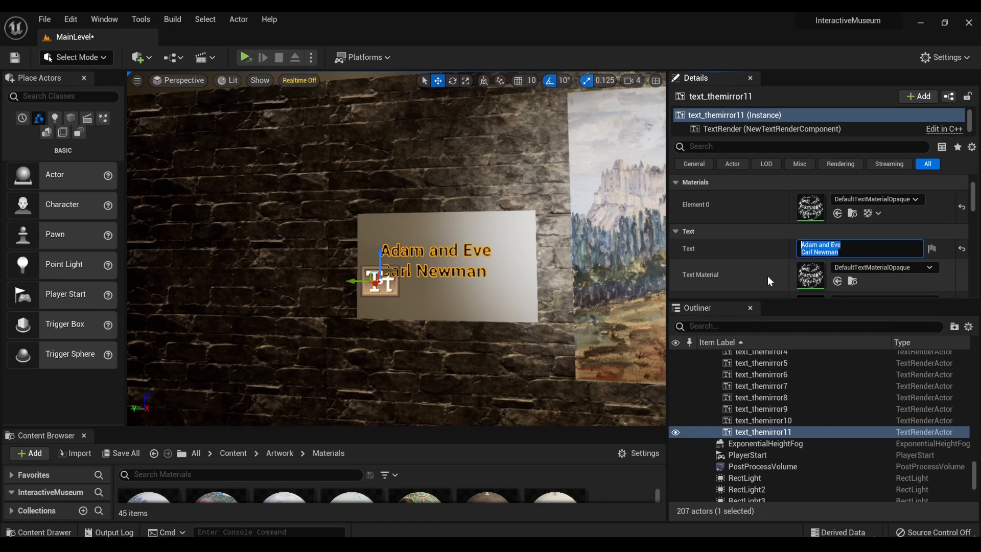
key("BackSpace")
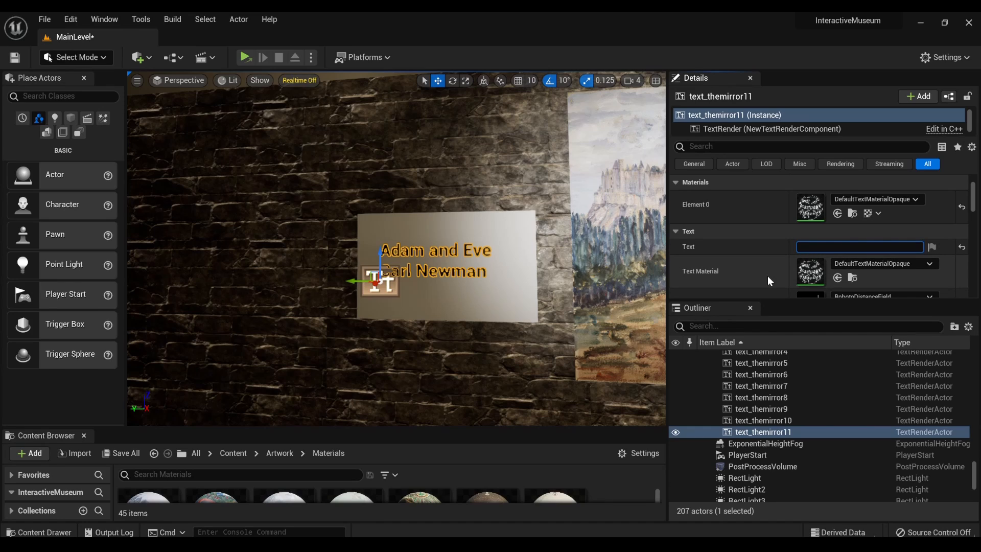
type("Ancient Castle")
key("shift+Return")
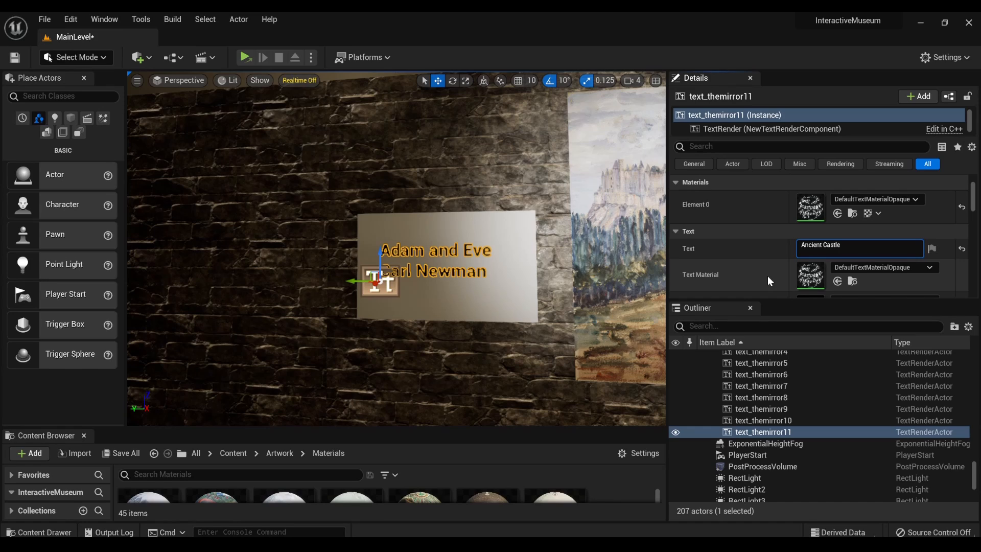
type("Georgette Agutte")
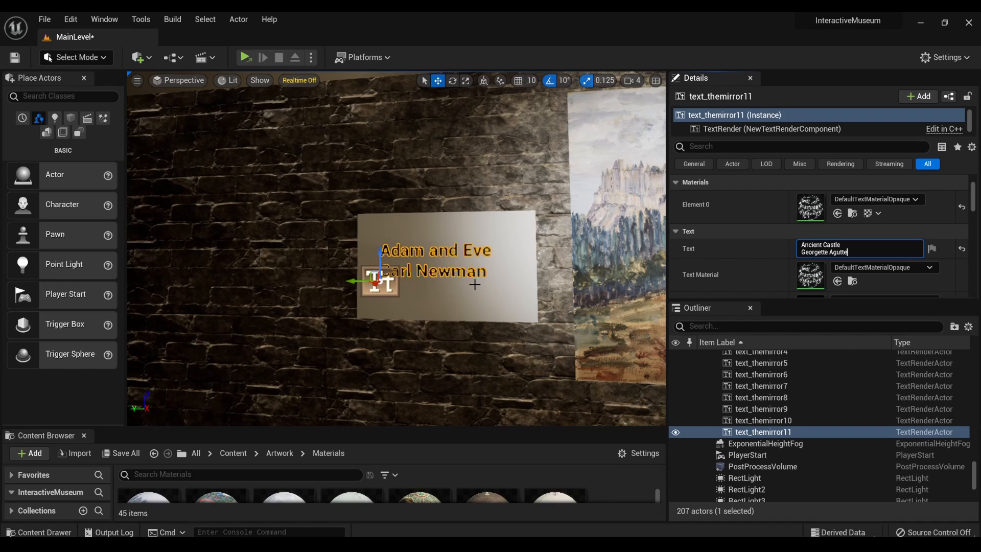
right_click(492, 295)
left_click(492, 296)
- Tour the gallery and examine the wall displays, including the Harriet Tubman, Violets and Portrait of a Family artworks with their plaques
scroll(491, 296, "down", 5)
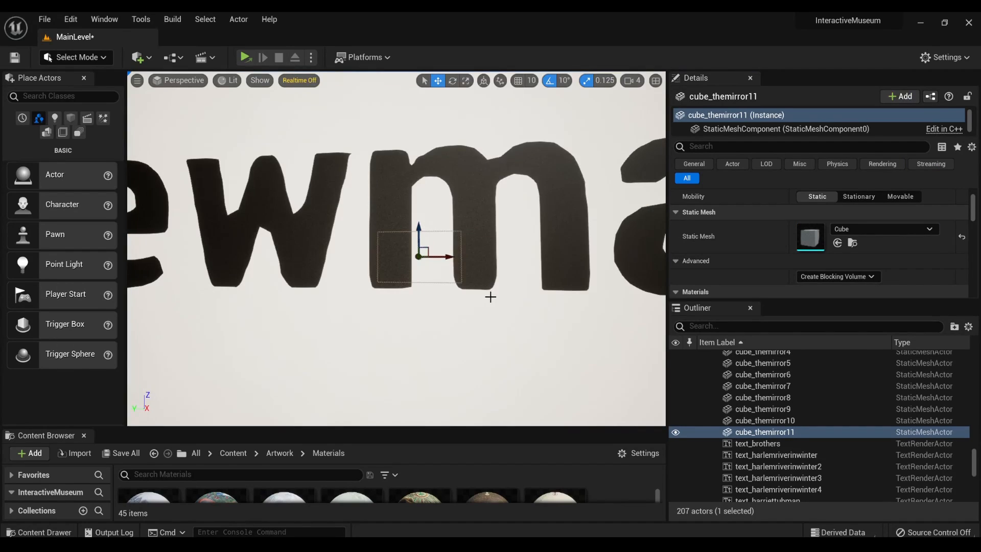
scroll(491, 297, "up", 2)
mouse_move(491, 298)
right_mouse_down()
mouse_move(718, 306)
mouse_move(690, 300)
right_mouse_up()
right_click_drag(396, 248, 480, 250)
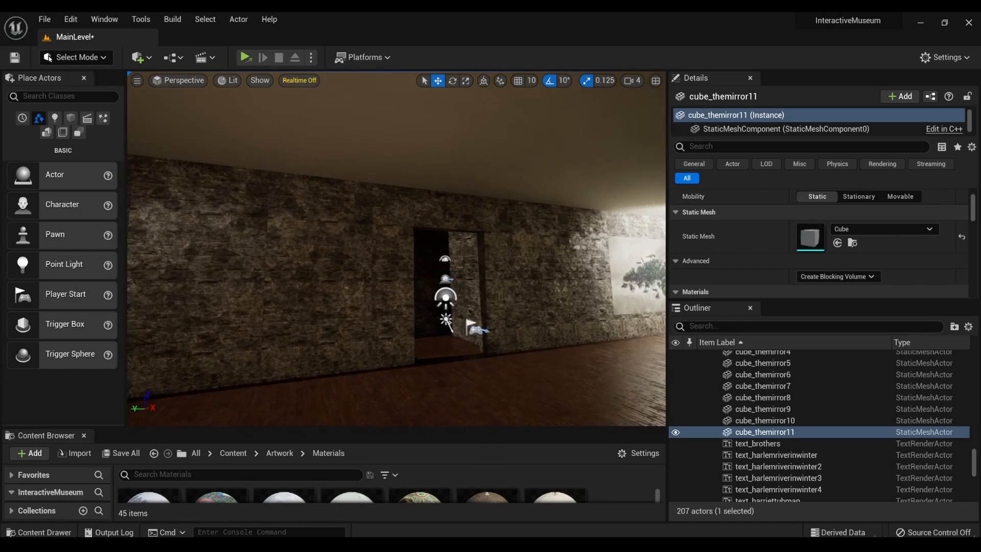
right_click_drag(397, 248, 566, 251)
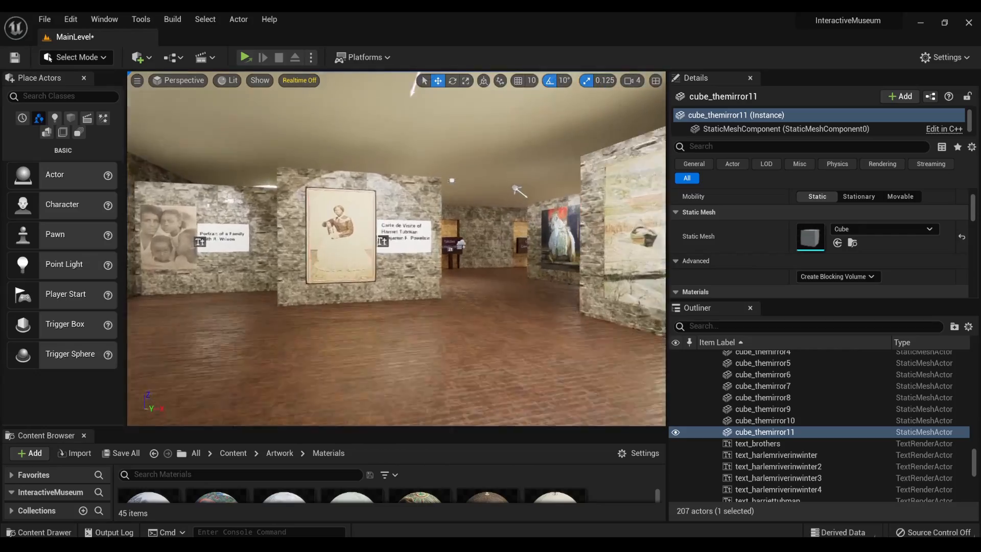
key("w")
mouse_move(396, 249)
right_mouse_down()
mouse_move(388, 249)
mouse_move(465, 254)
mouse_move(387, 276)
mouse_move(374, 267)
mouse_move(391, 231)
mouse_move(310, 250)
mouse_move(537, 257)
mouse_move(449, 259)
mouse_move(446, 241)
mouse_move(415, 248)
mouse_move(428, 235)
mouse_move(623, 242)
mouse_move(475, 264)
mouse_move(497, 258)
right_mouse_up()
key("w")
key("e")
key("w")
key("s")
key("d")
key("w")
key("s")
key("w")
key("w")
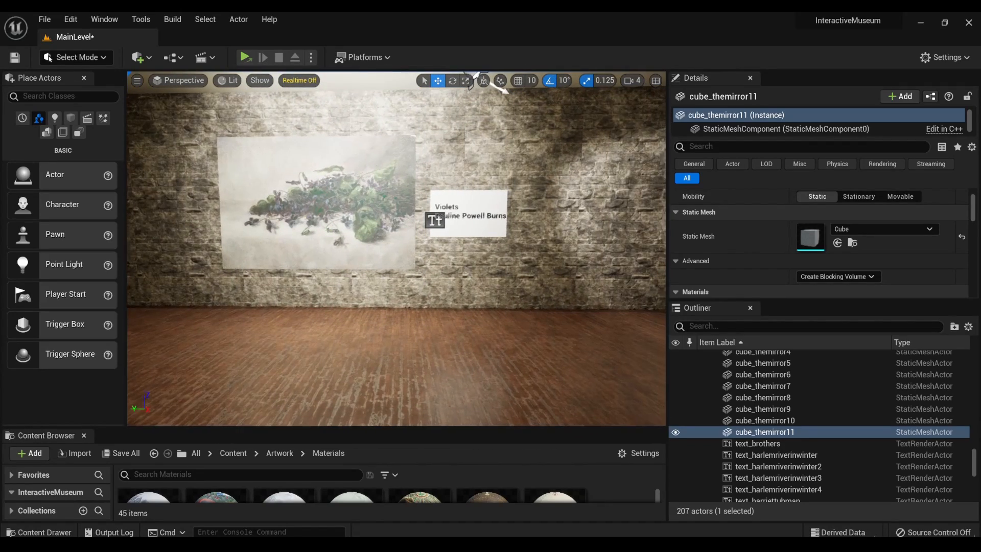
right_click_drag(488, 294, 568, 290)
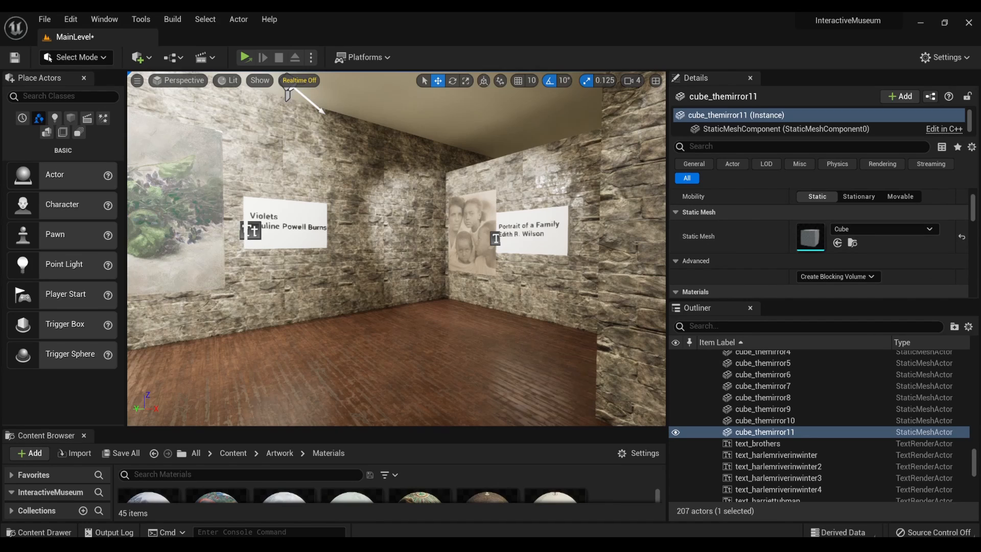
mouse_move(556, 545)
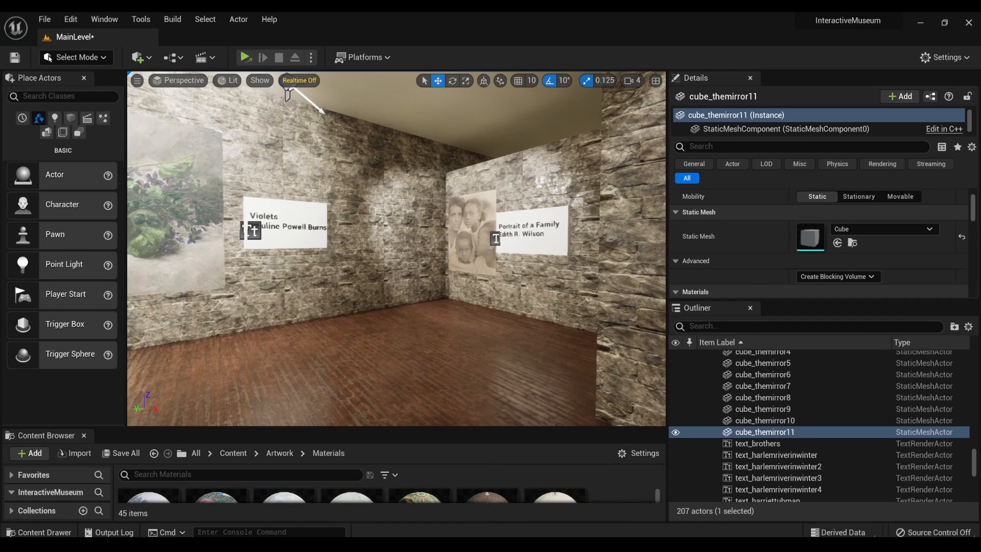